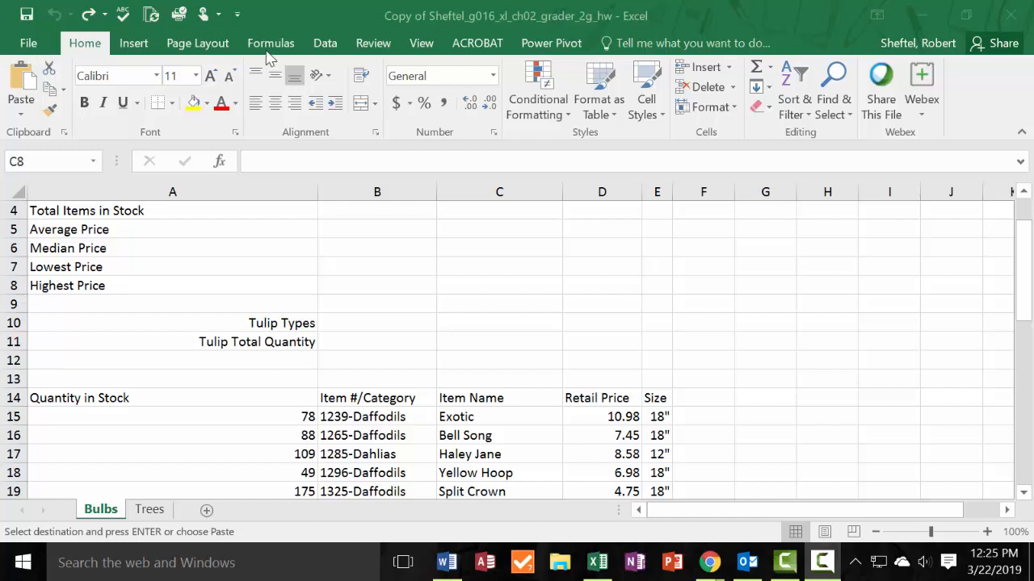
Apply the Slice theme to the workbook.
click(199, 44)
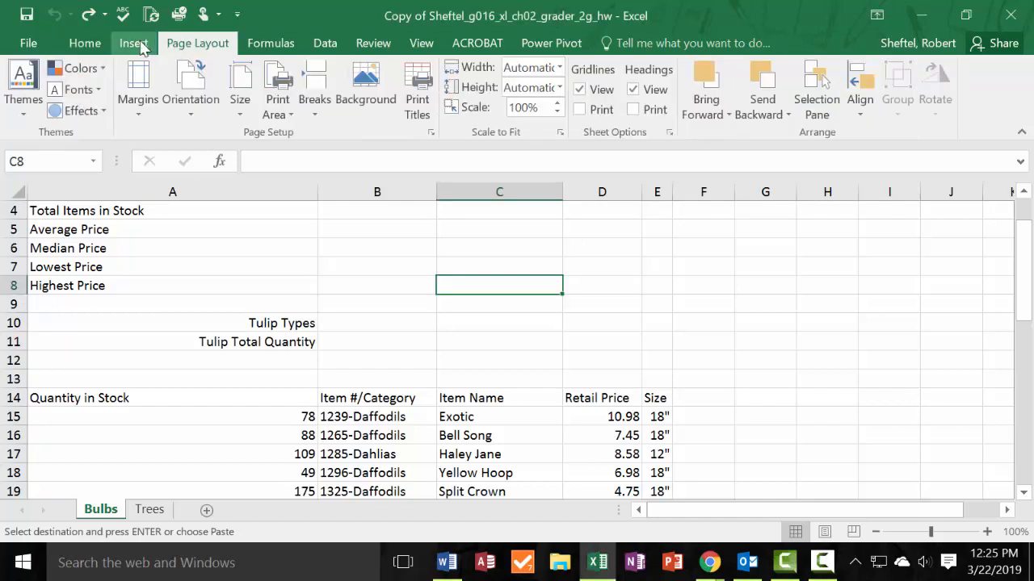
click(22, 116)
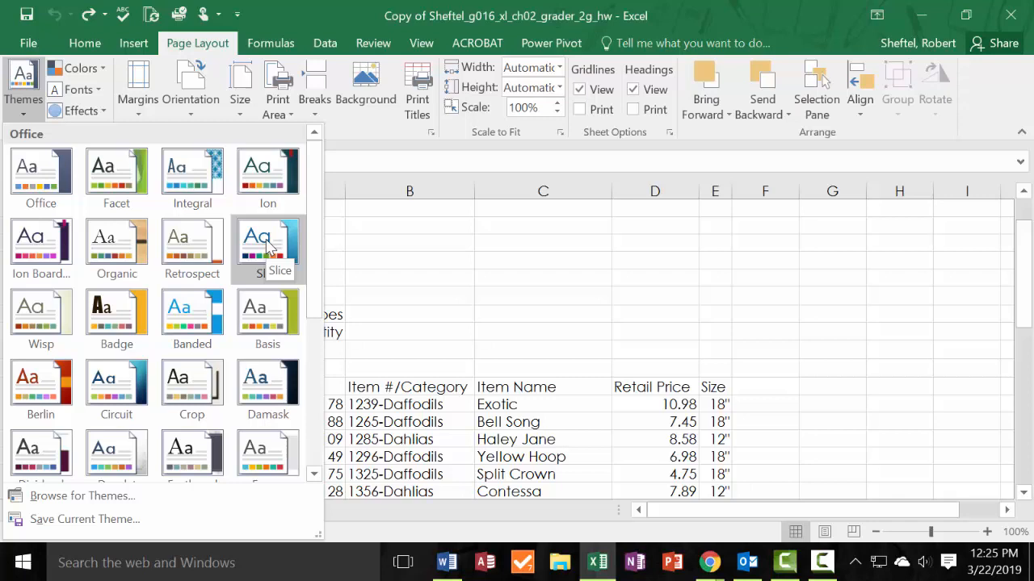
click(269, 246)
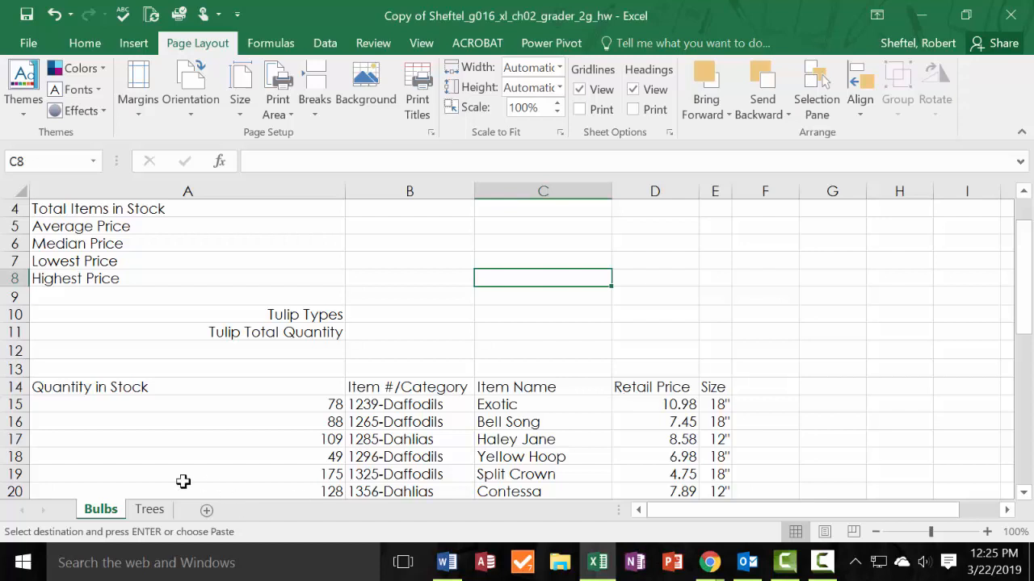
Try renaming the Trees sheet to sgzgfsf and set its name back to Trees.
click(97, 512)
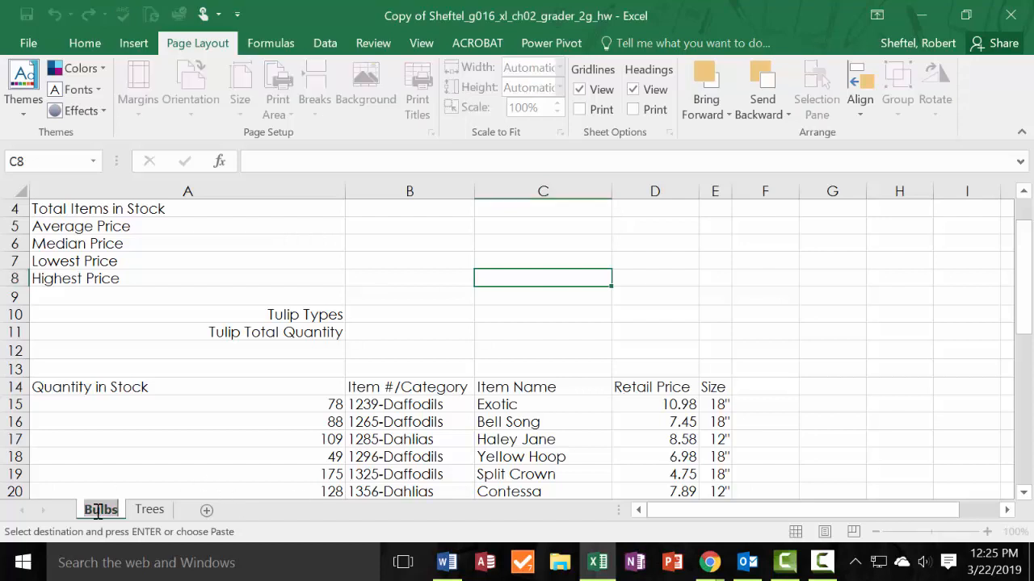
click(152, 510)
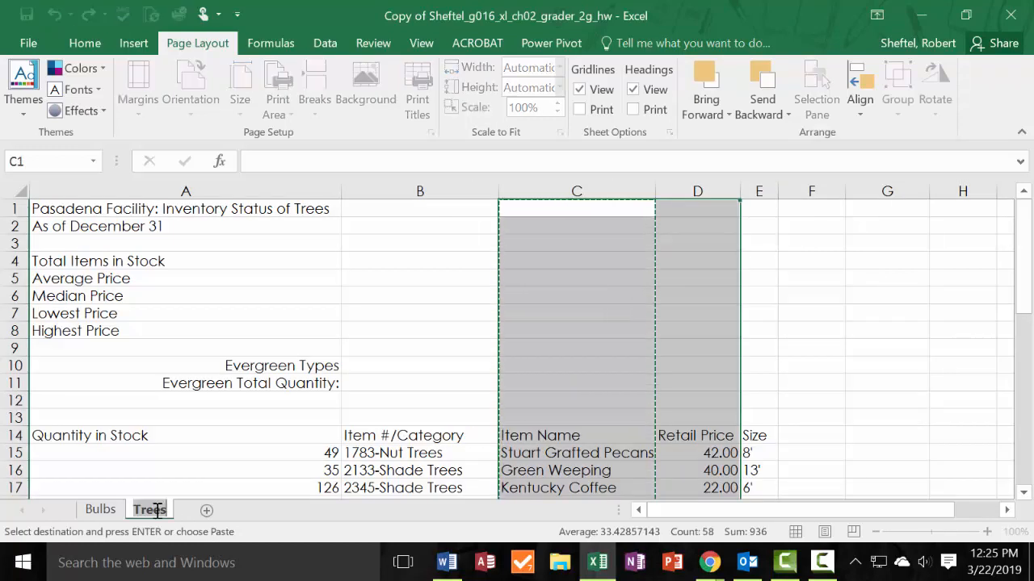
text(sgzgfsf)
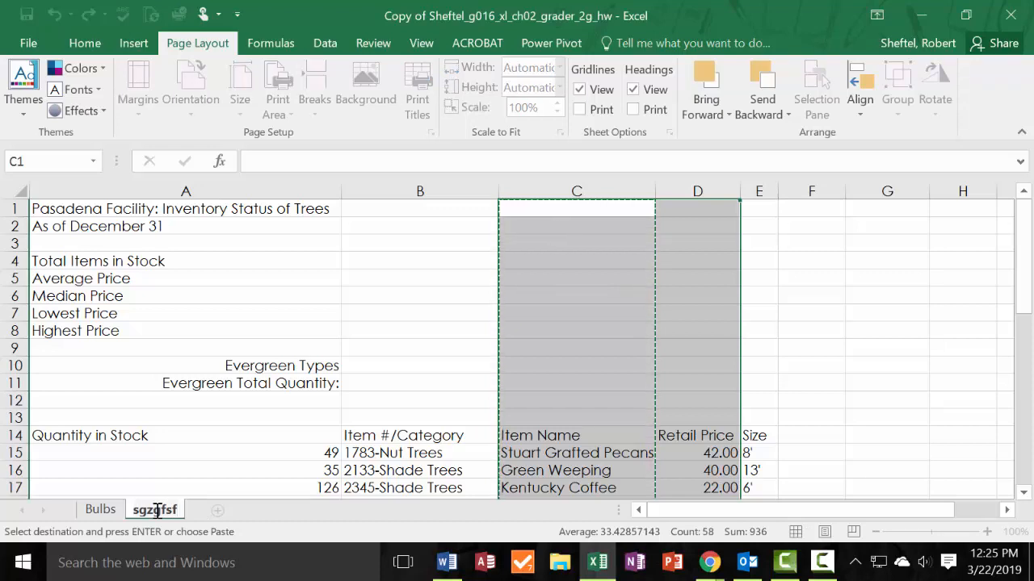
text(Trees)
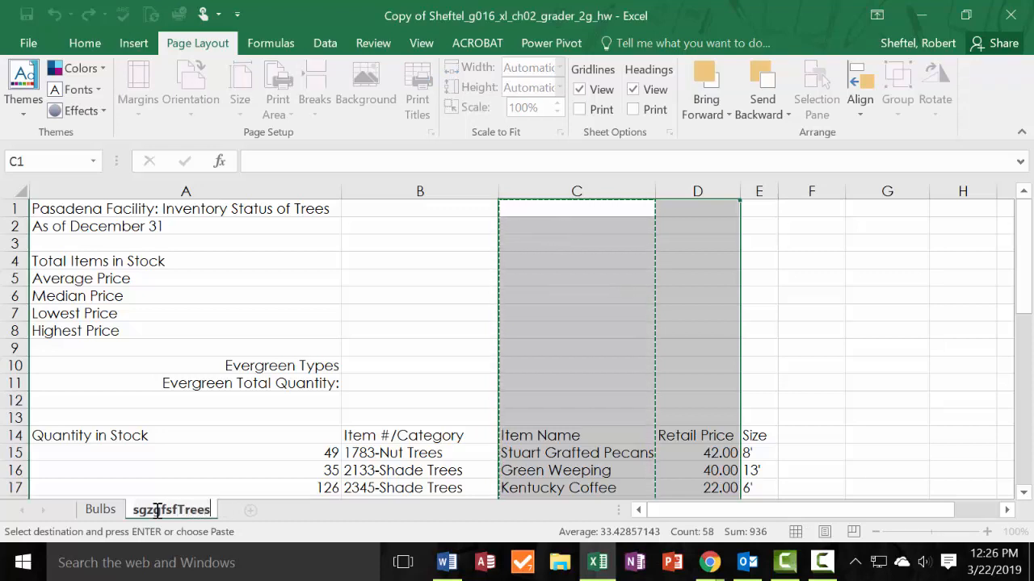
key(BackSpace)
key(BackSpace)
key(BackSpace)
key(BackSpace)
key(BackSpace)
key(BackSpace)
key(BackSpace)
key(BackSpace)
key(BackSpace)
key(BackSpace)
key(BackSpace)
key(BackSpace)
text(Tre)
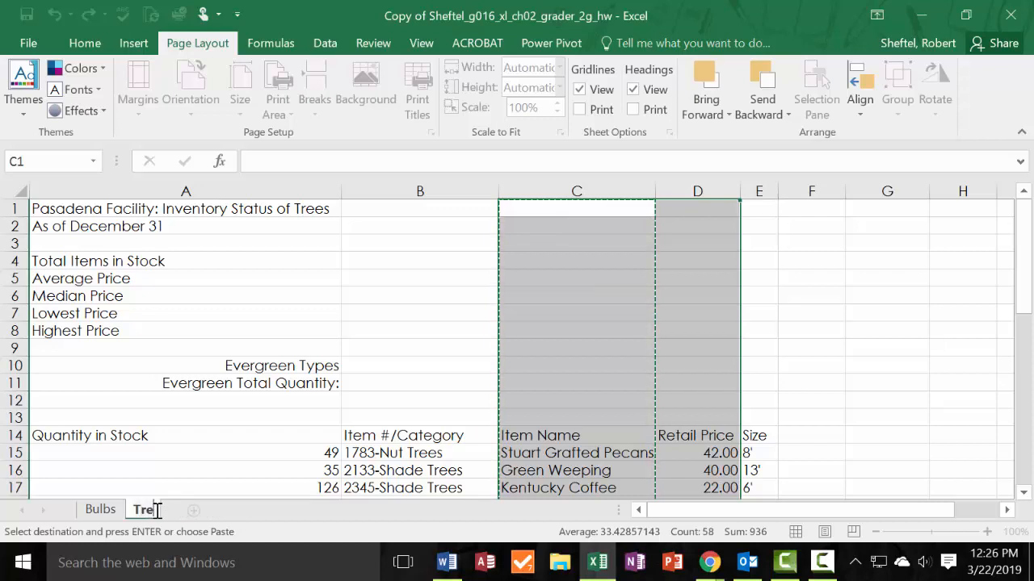
text(es)
click(192, 470)
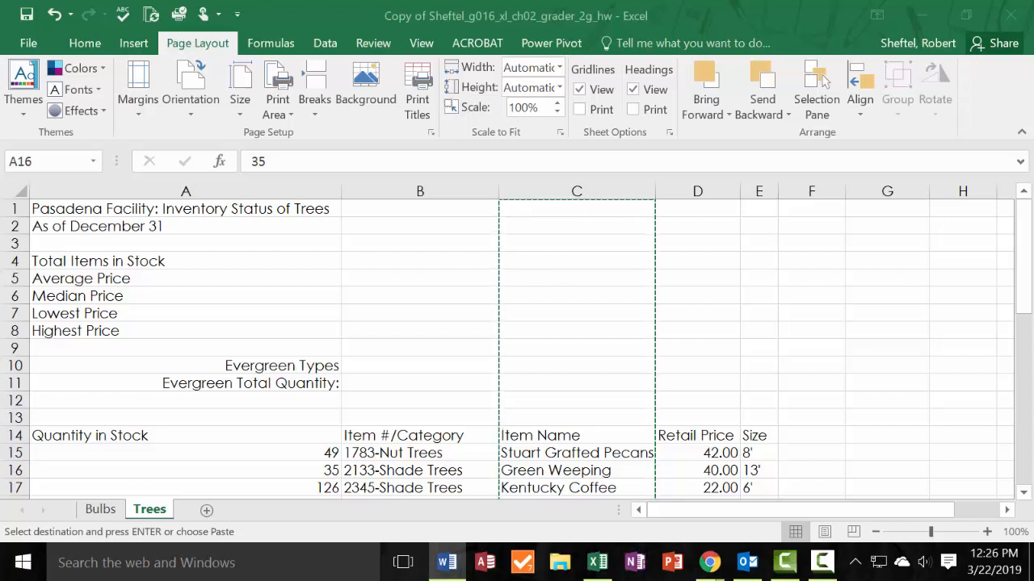
Switch to the Bulbs sheet and clear the pending cut so that new columns can be inserted.
click(100, 509)
click(100, 510)
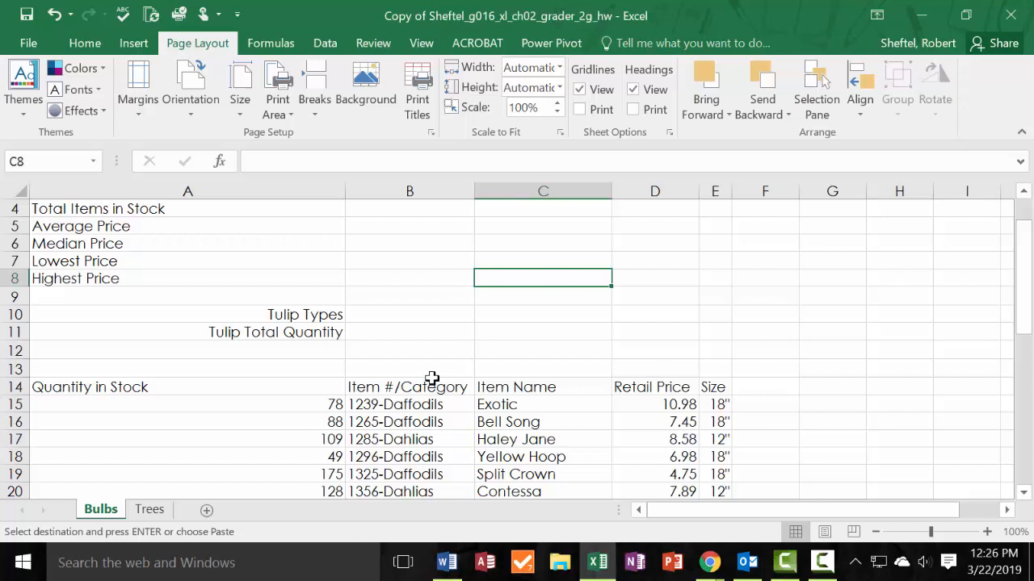
click(442, 190)
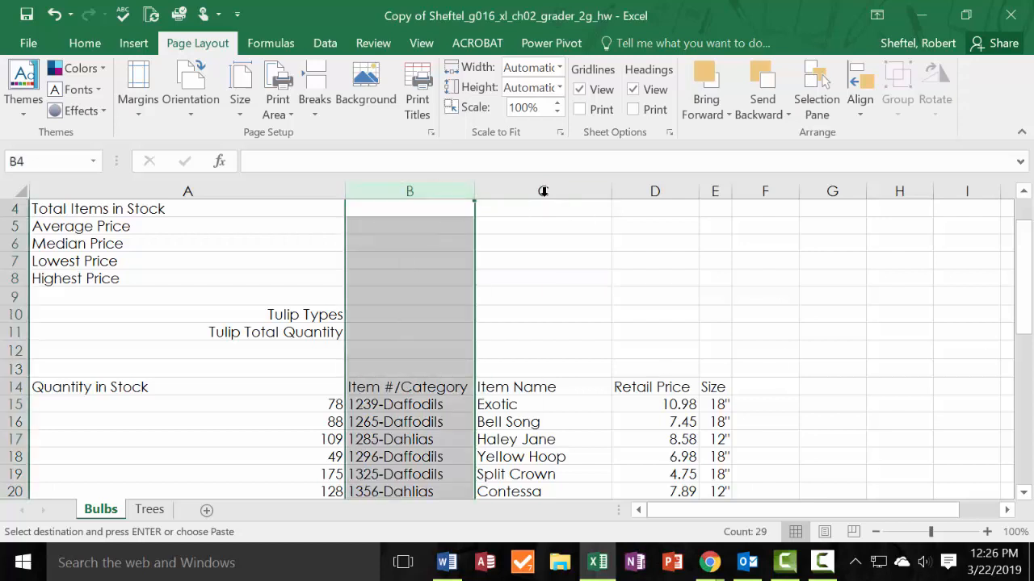
drag(547, 190, 644, 188)
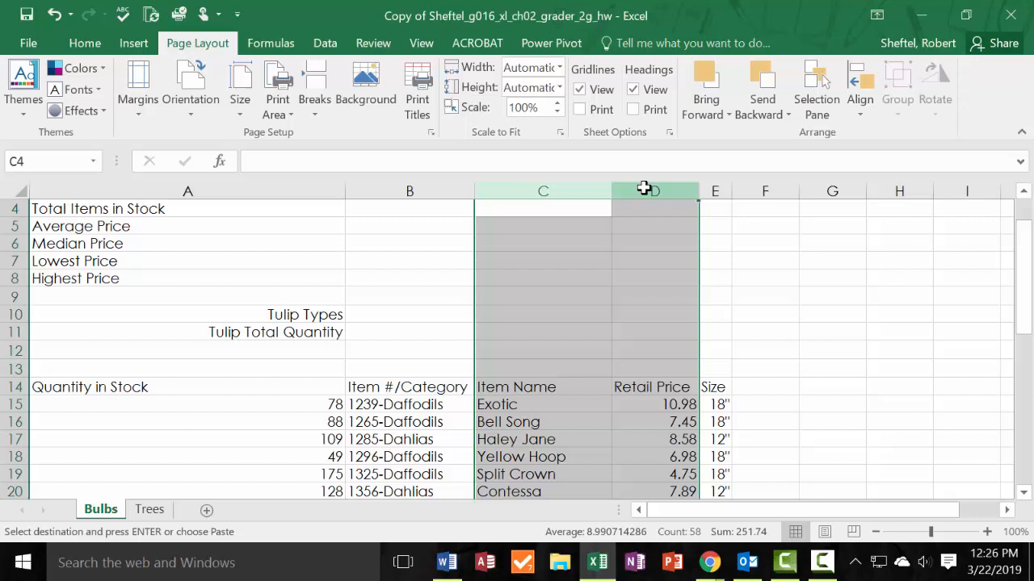
right_click(647, 189)
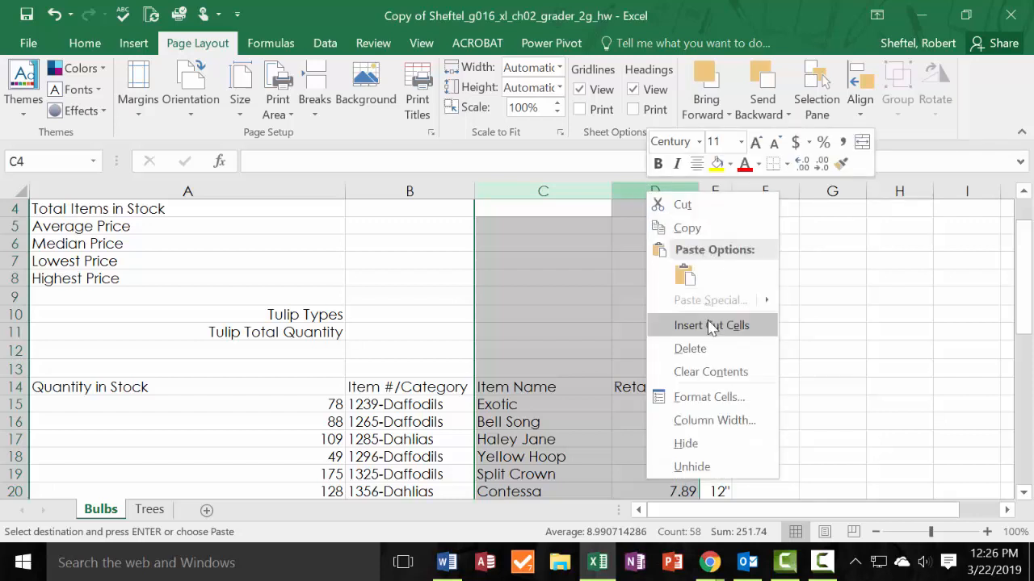
click(490, 248)
click(557, 246)
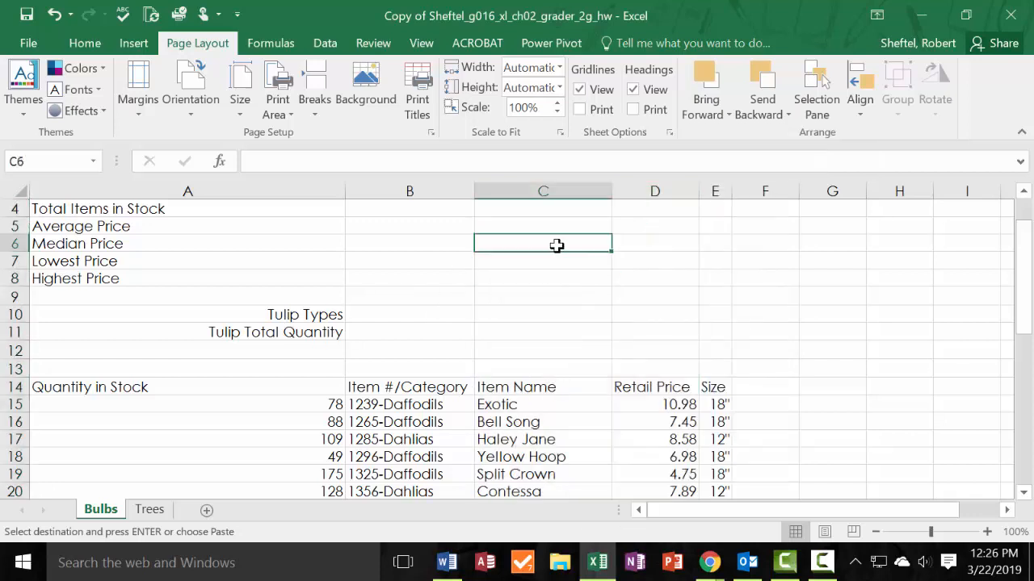
double_click(535, 244)
key(Escape)
Insert two blank columns before the Item Name column on the Bulbs sheet.
click(540, 191)
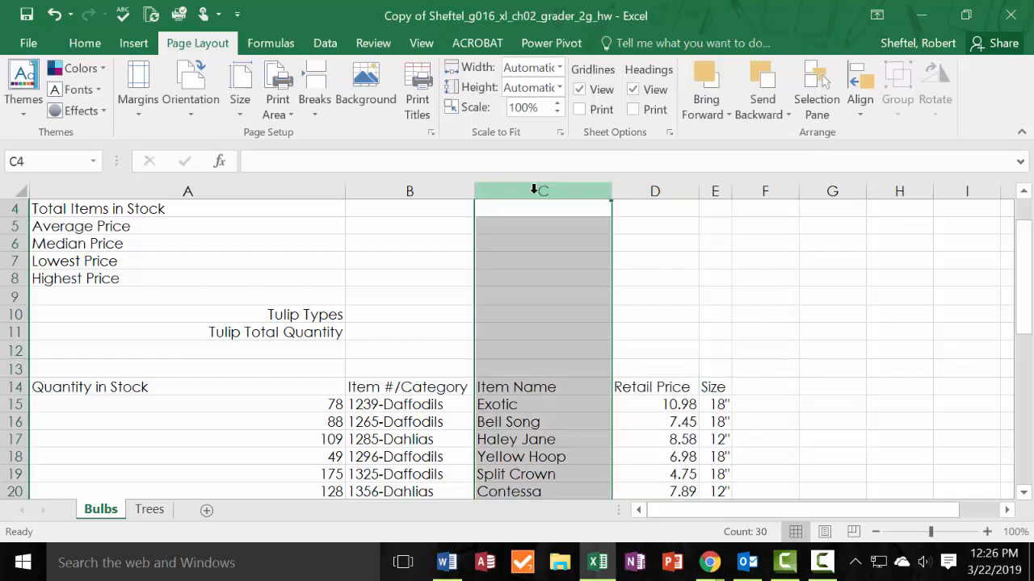
shift+click(659, 186)
right_click(658, 186)
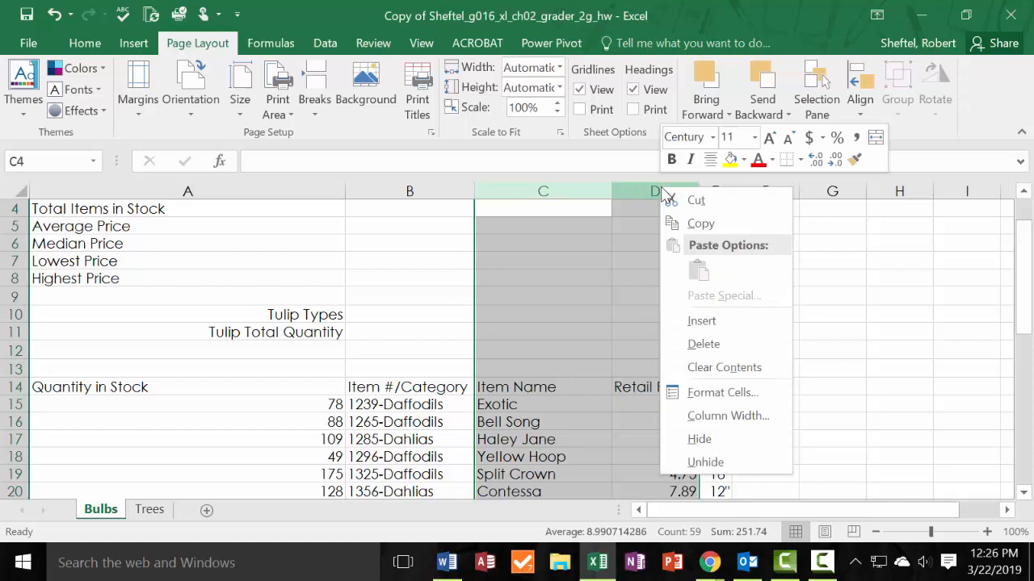
click(712, 327)
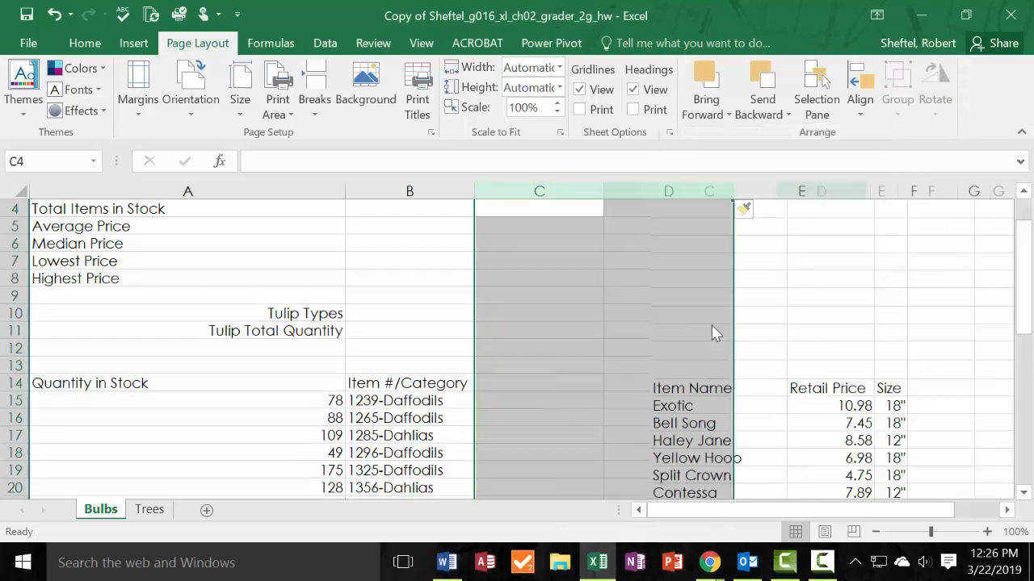
Enter the heading Item # in cell C14 of the first new column.
click(664, 412)
click(560, 383)
drag(559, 383, 660, 485)
key(alt+Tab)
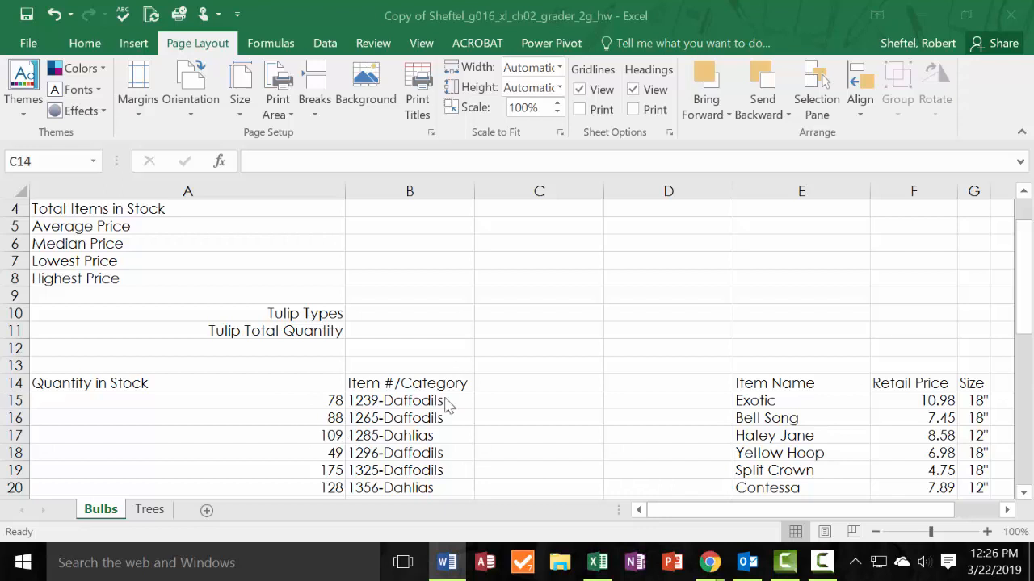
click(545, 386)
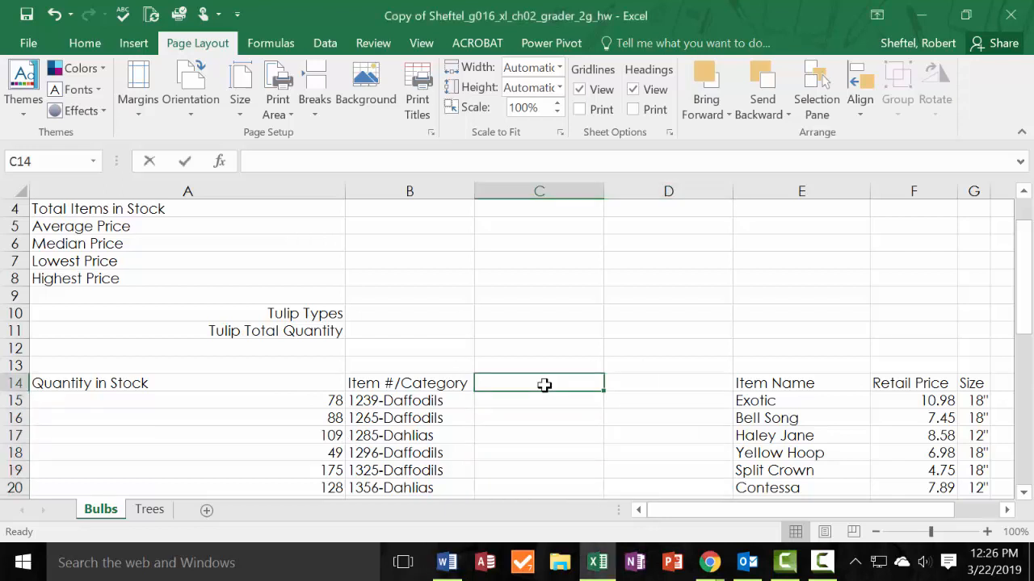
text(Item #)
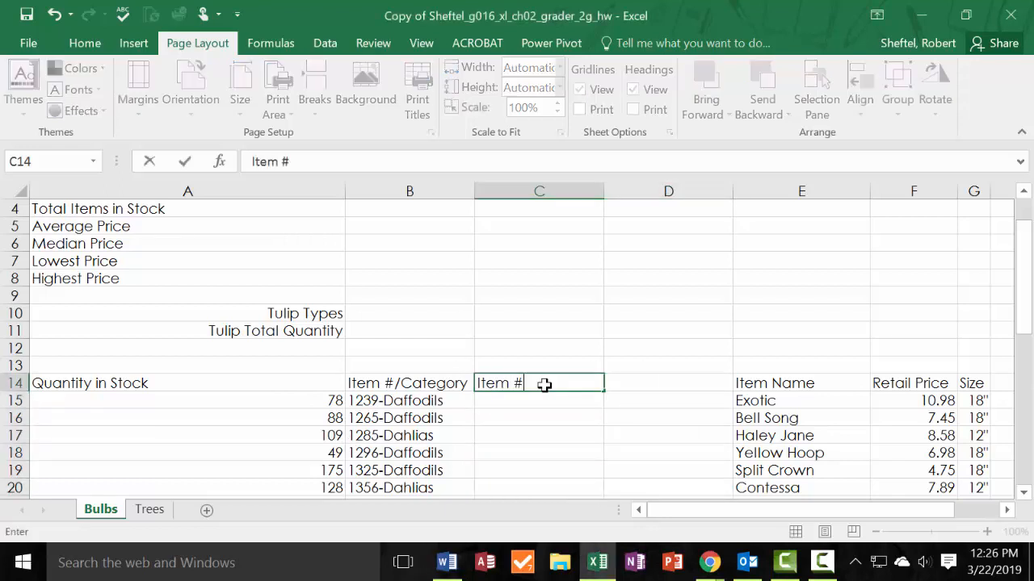
Copy the word Category from the heading in B14 and paste it as the heading in D14.
click(416, 387)
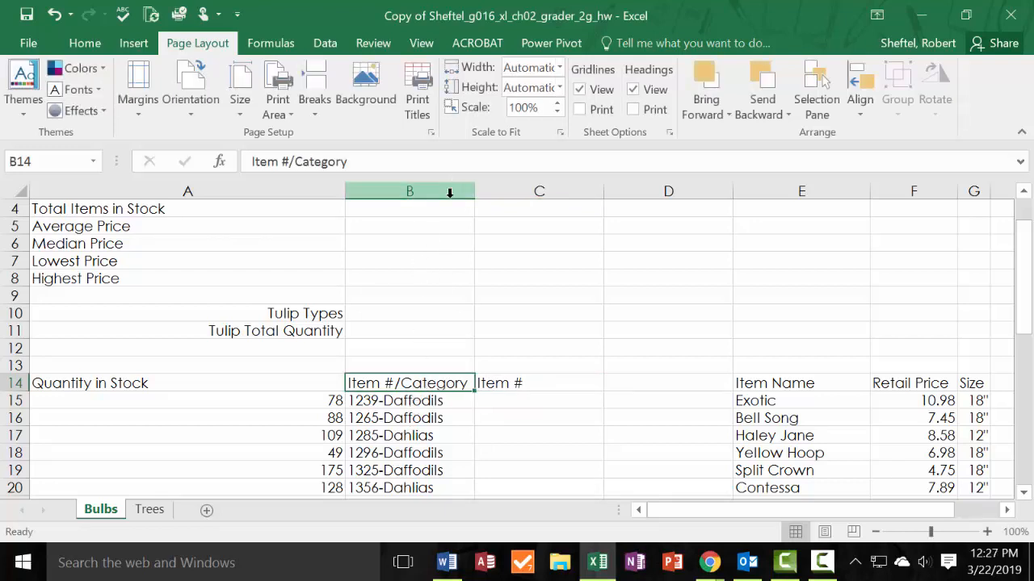
double_click(428, 386)
double_click(427, 388)
key(ctrl+c)
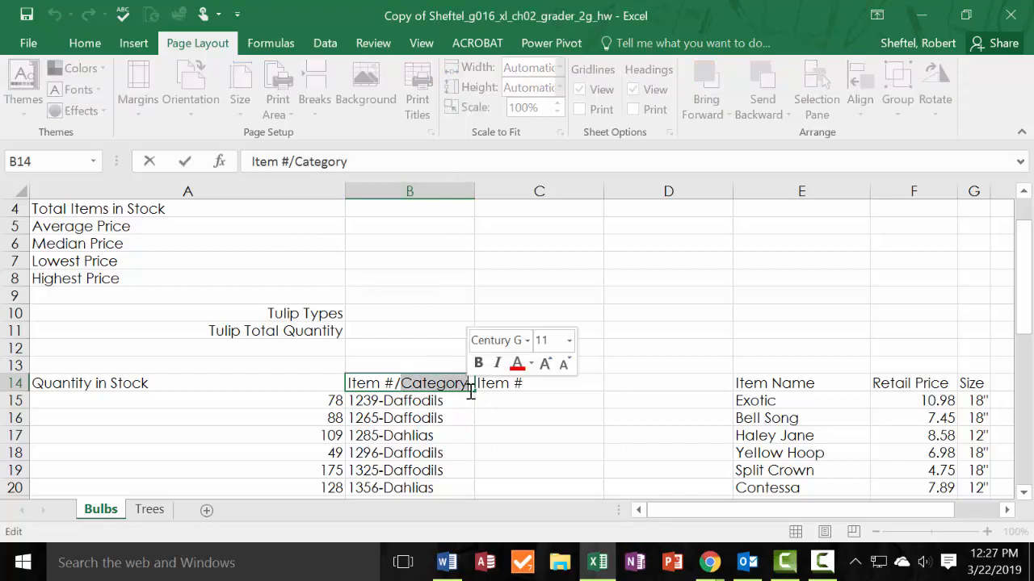
click(654, 382)
key(ctrl+v)
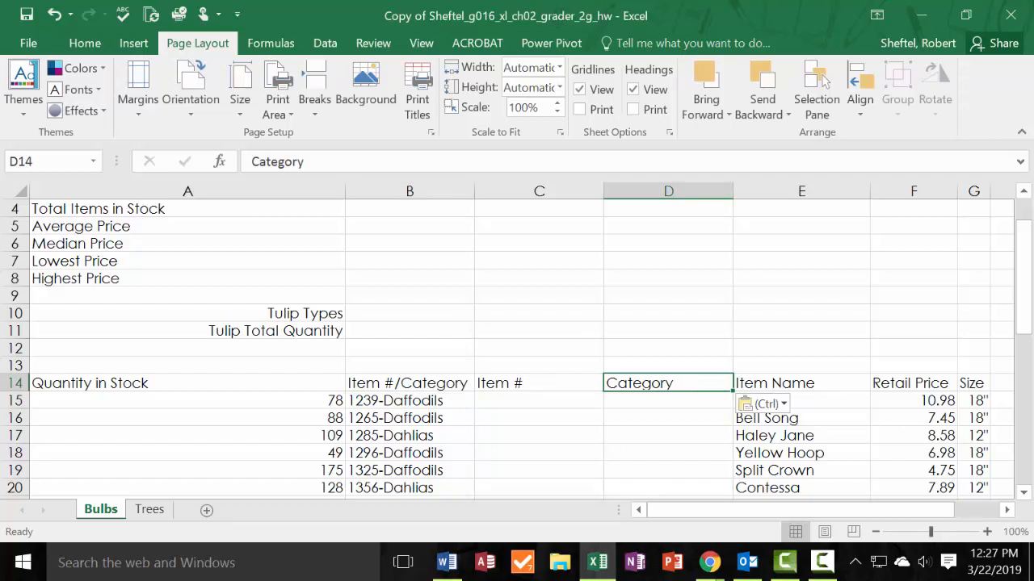
click(650, 366)
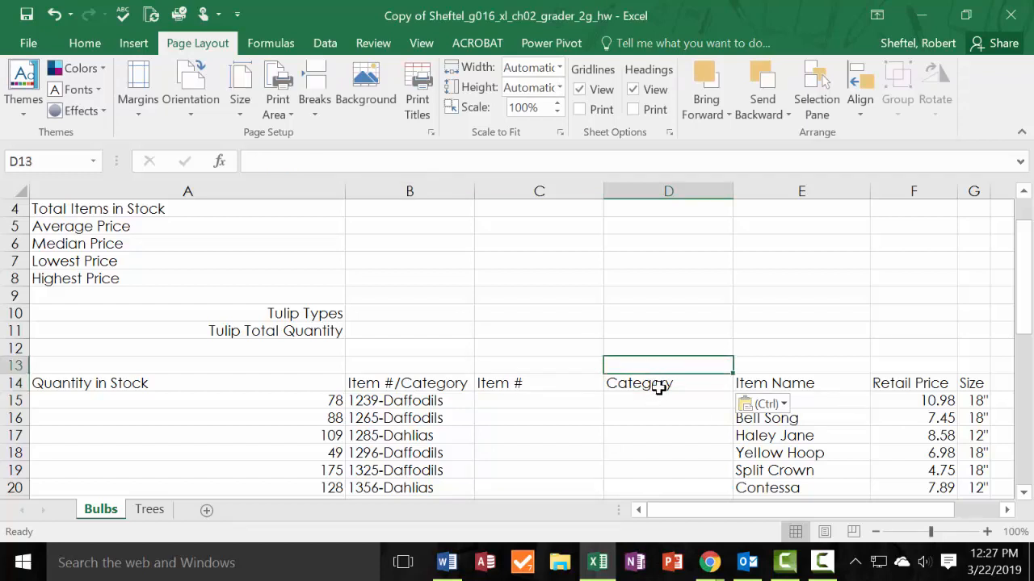
click(659, 388)
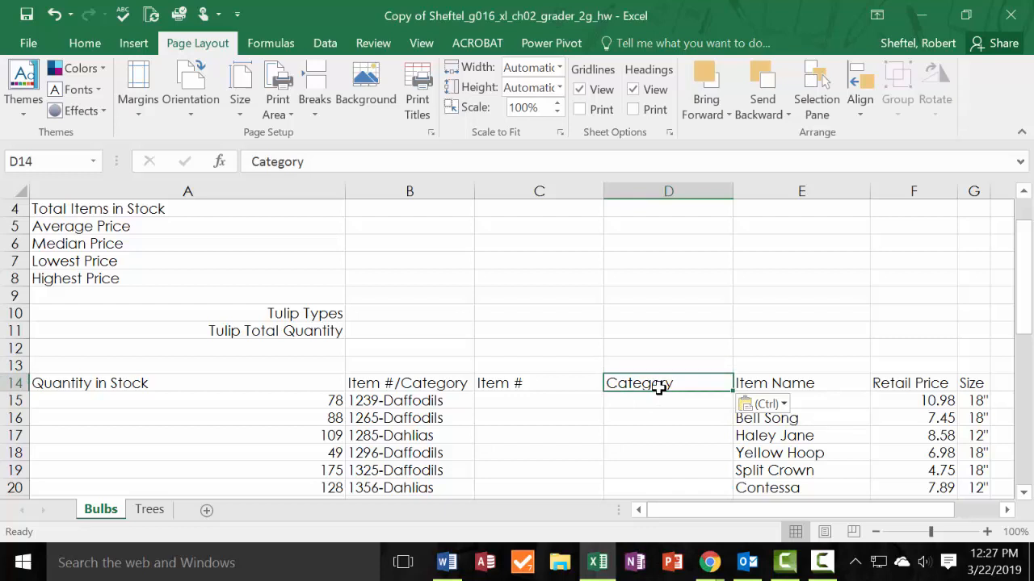
Enter 1239 in C15 and Flash Fill the rest of the Item # column.
click(527, 397)
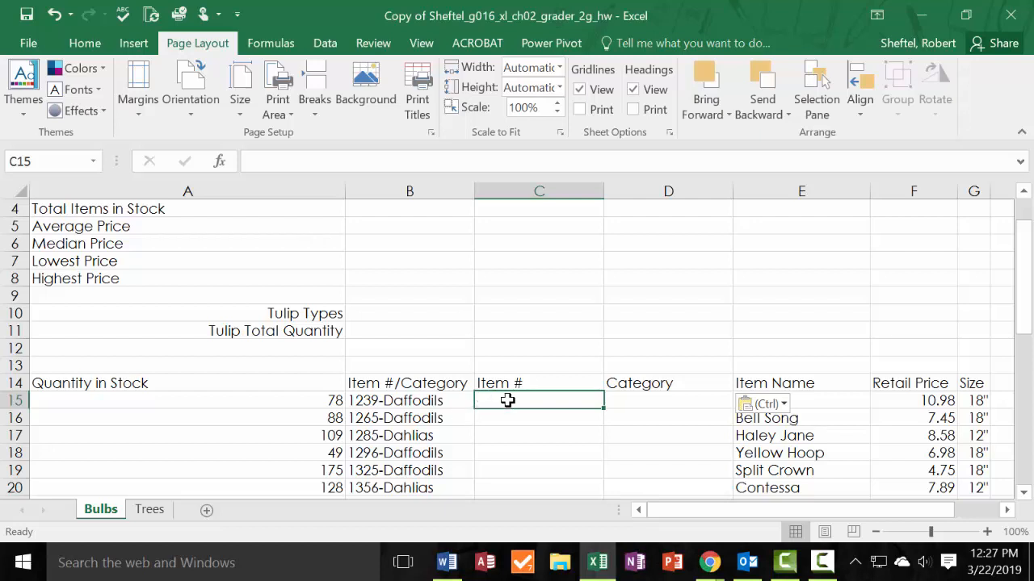
text(12)
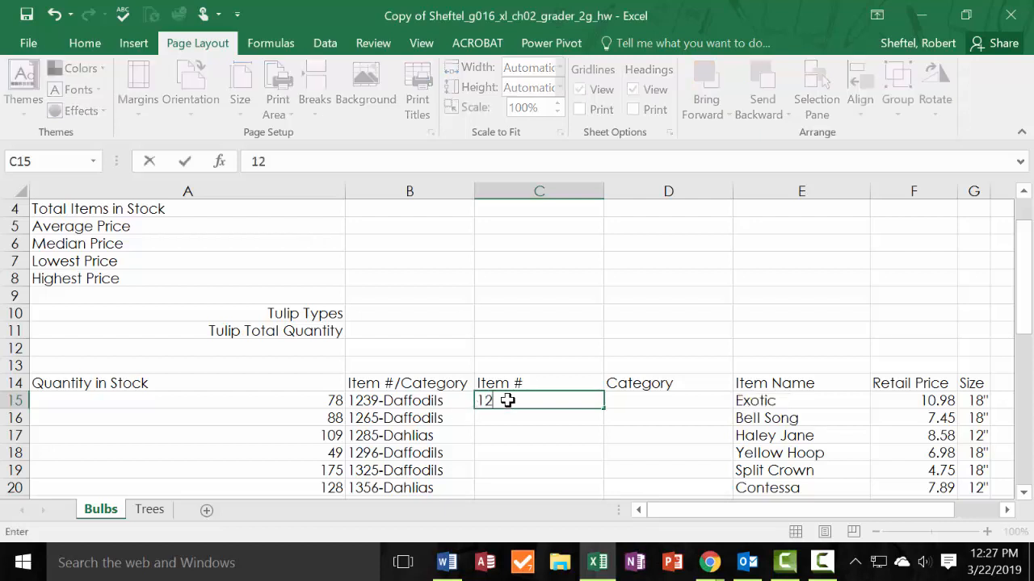
text(39)
click(84, 44)
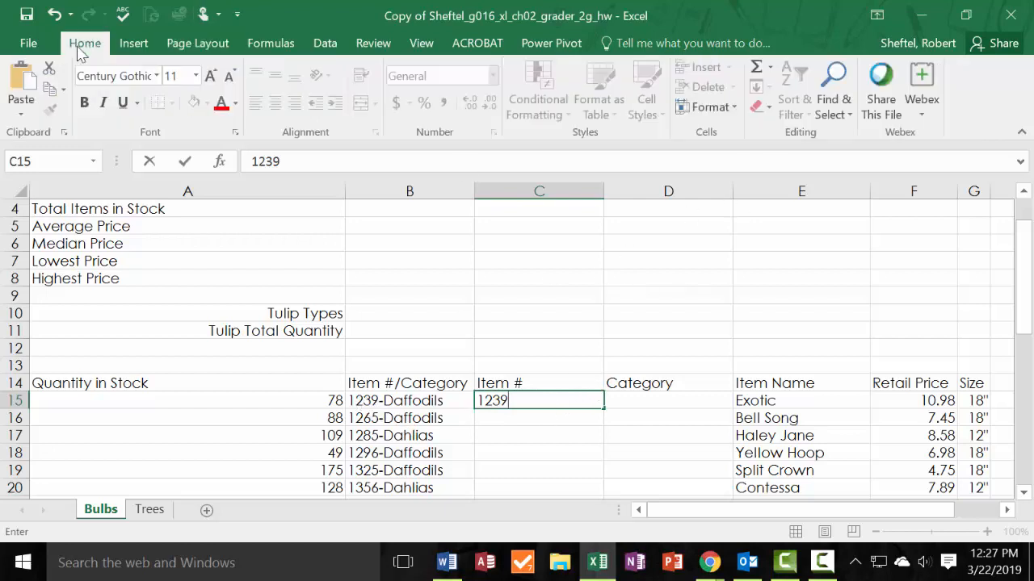
click(185, 161)
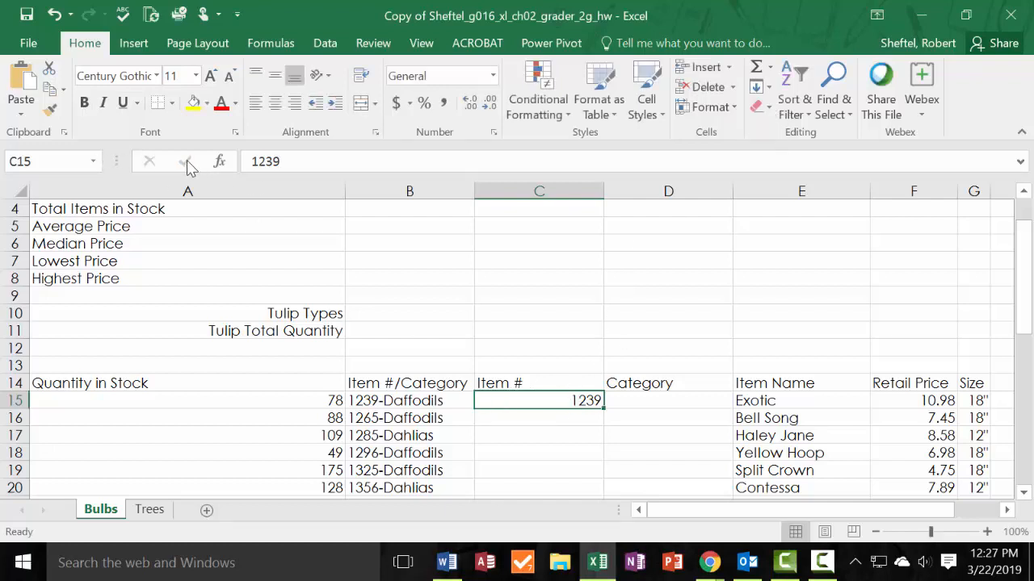
click(765, 88)
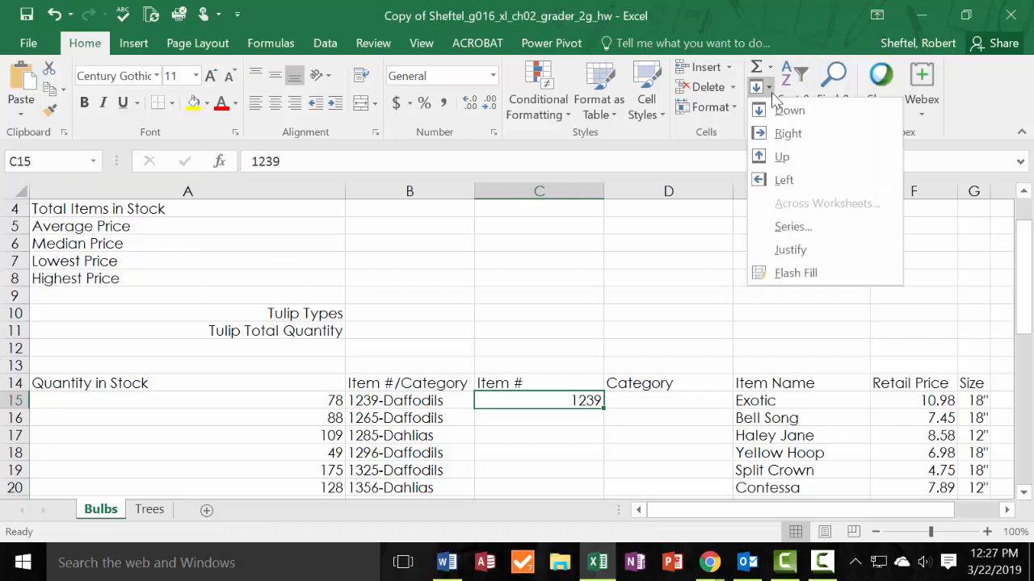
click(796, 273)
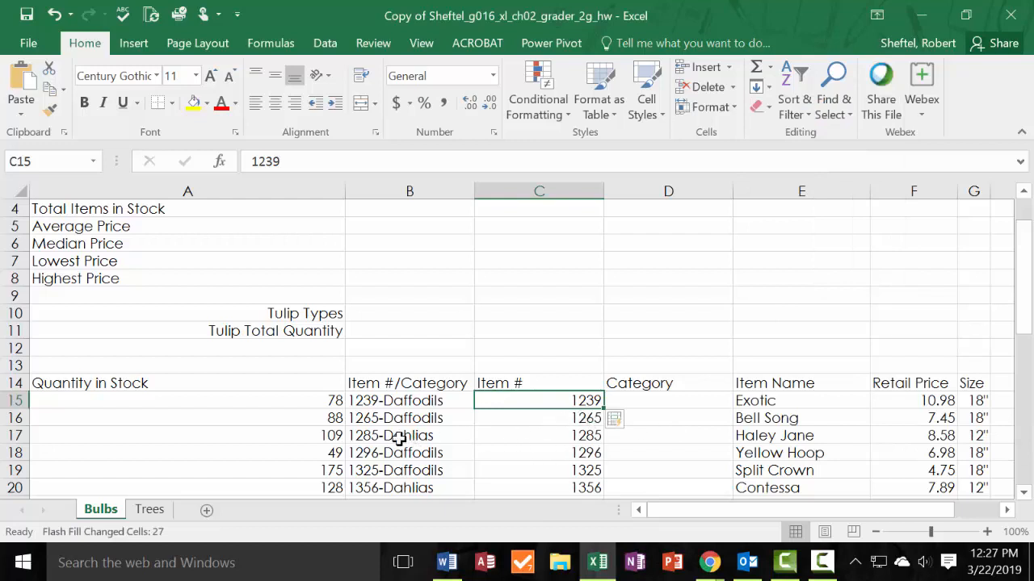
Copy Daffodils from B15 into D15 and Flash Fill the rest of the Category column.
click(429, 401)
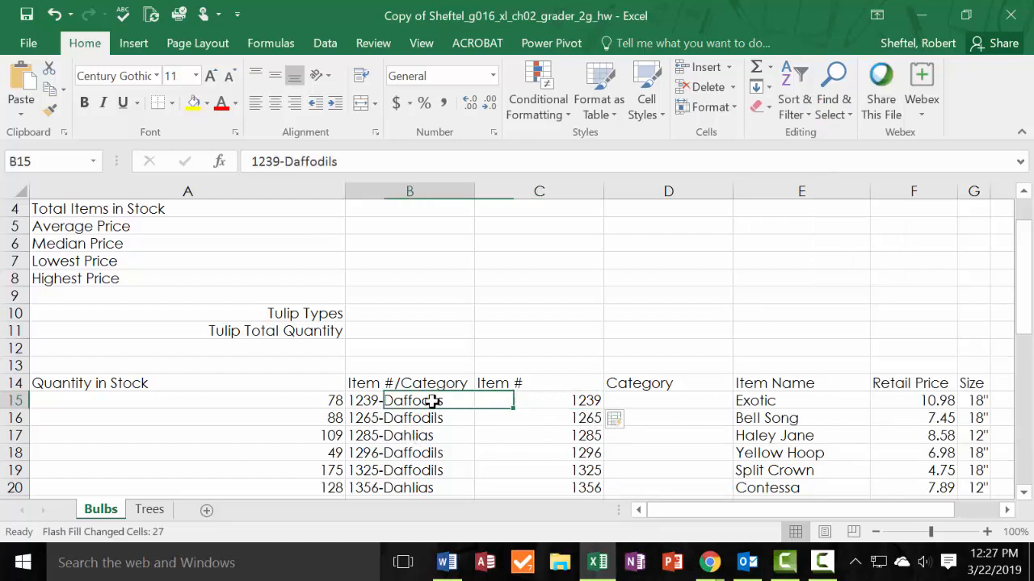
double_click(440, 400)
drag(440, 401, 386, 401)
key(ctrl+c)
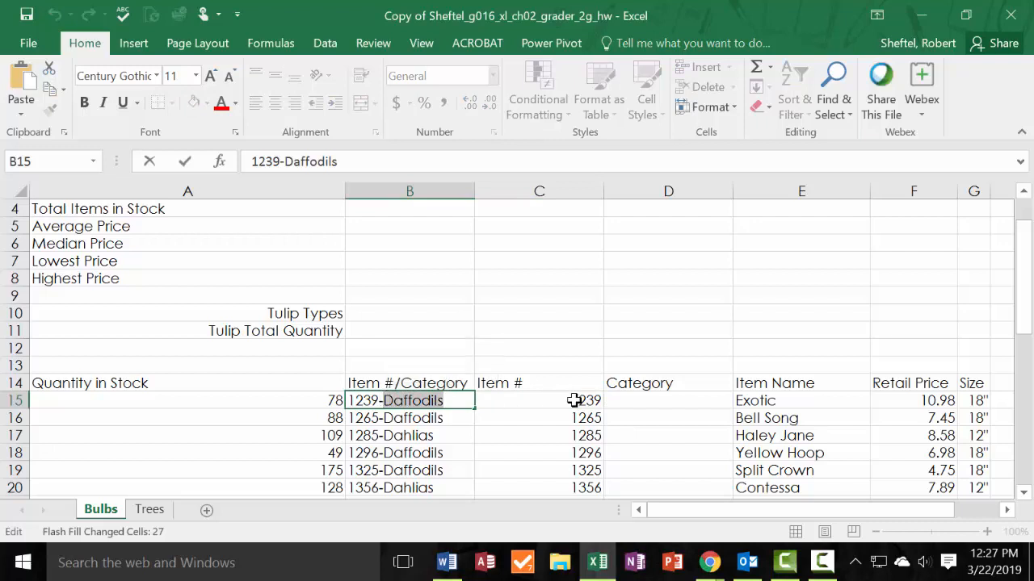
click(665, 404)
key(ctrl+v)
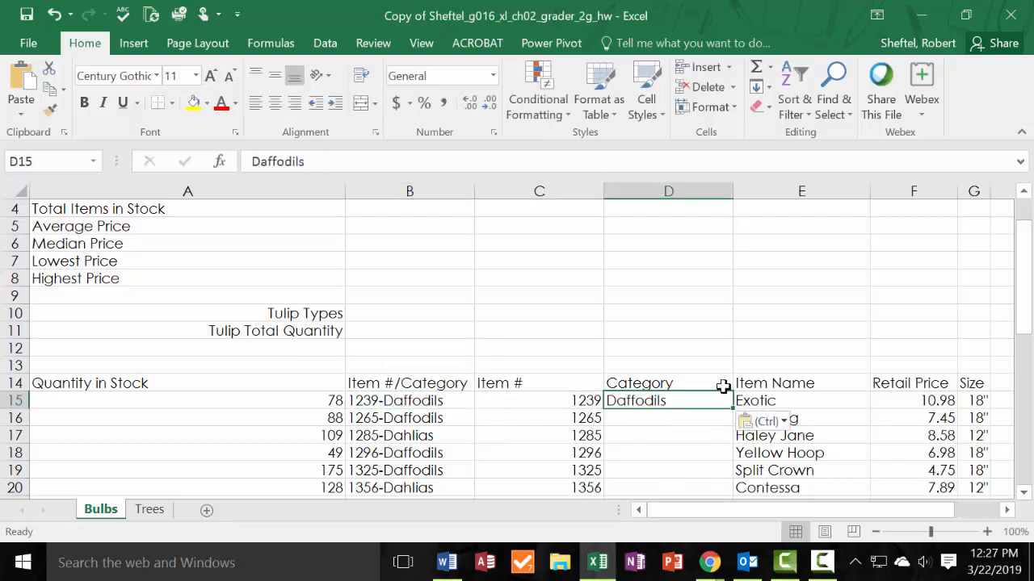
click(756, 87)
click(820, 281)
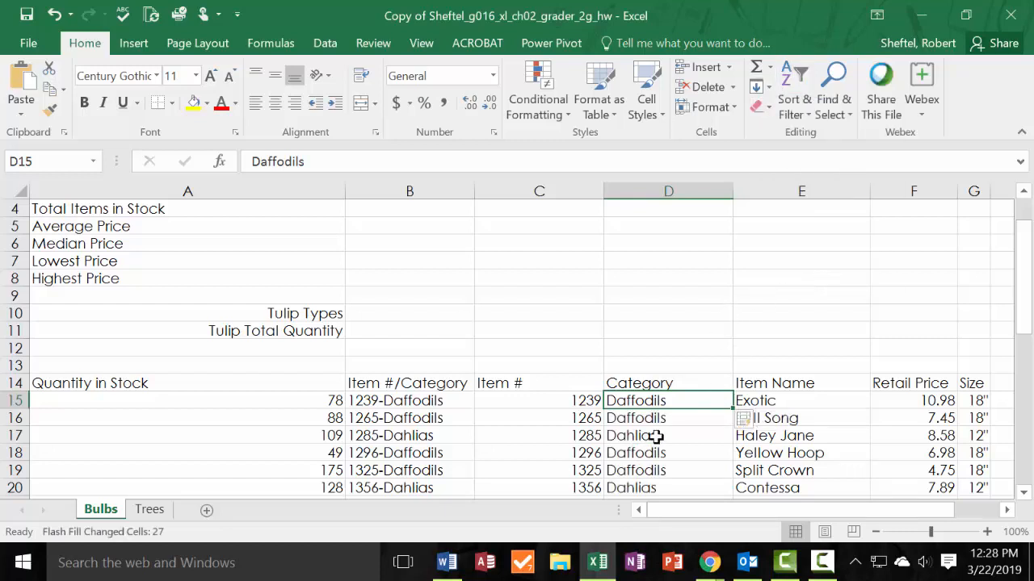
Check the Flash Fill results down the list and delete the combined Item #/Category column B.
click(387, 437)
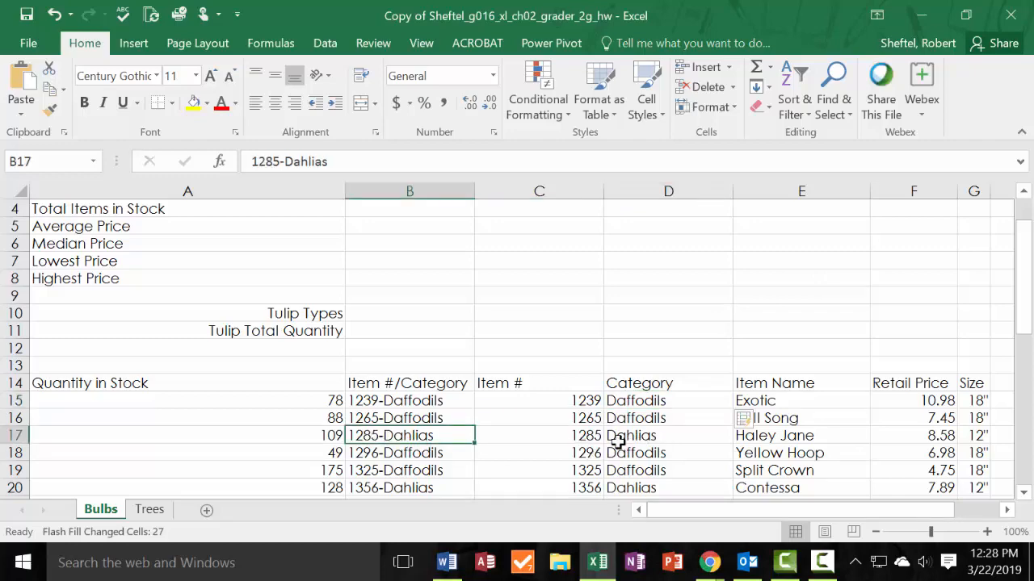
scroll(679, 433, down, 2)
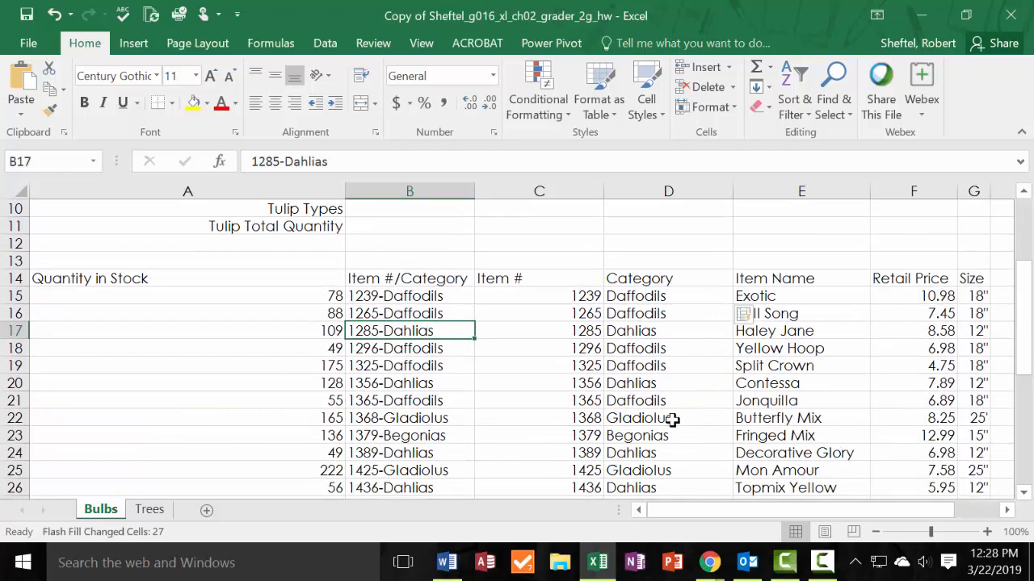
scroll(672, 420, down, 6)
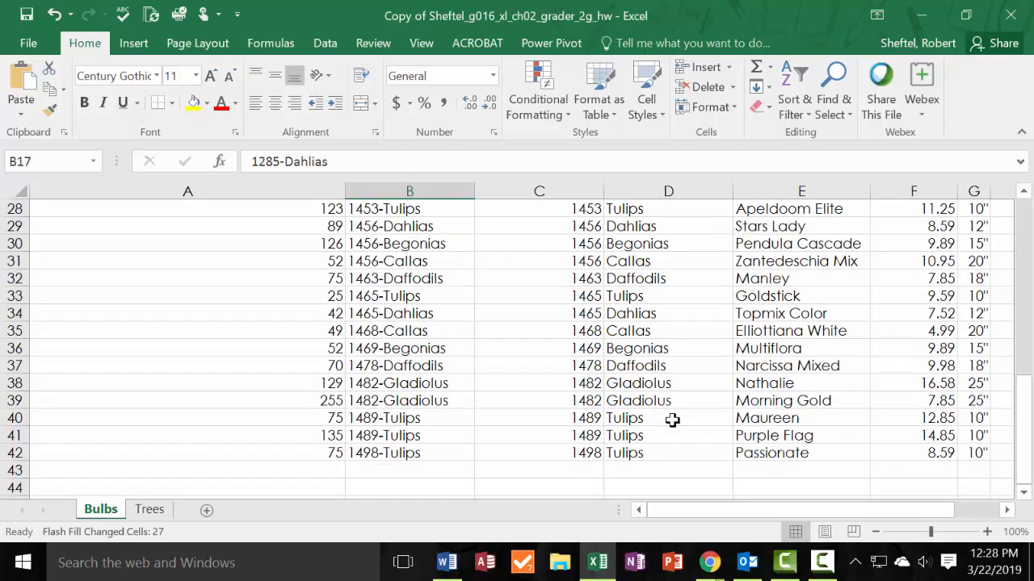
scroll(672, 420, up, 5)
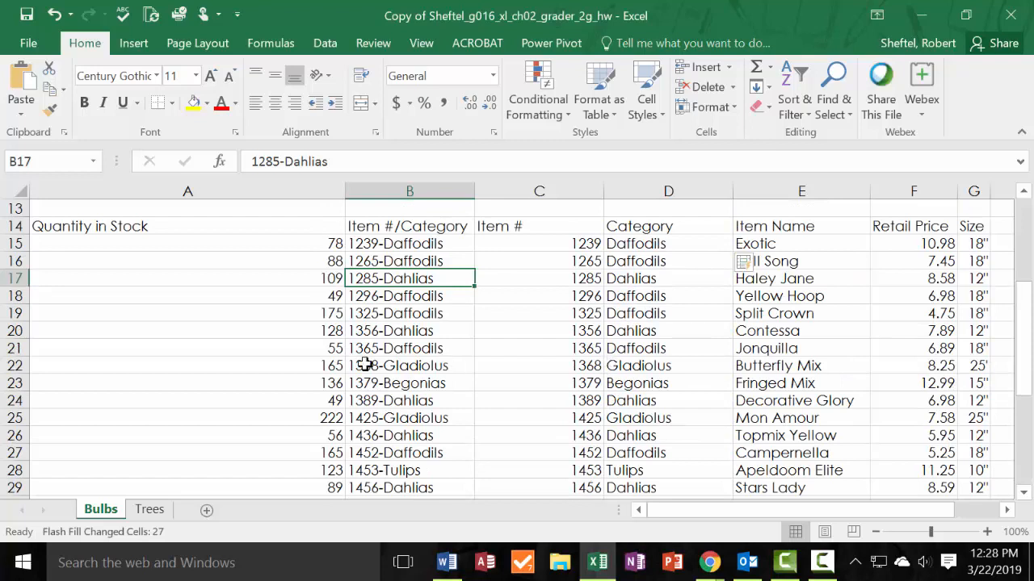
click(455, 194)
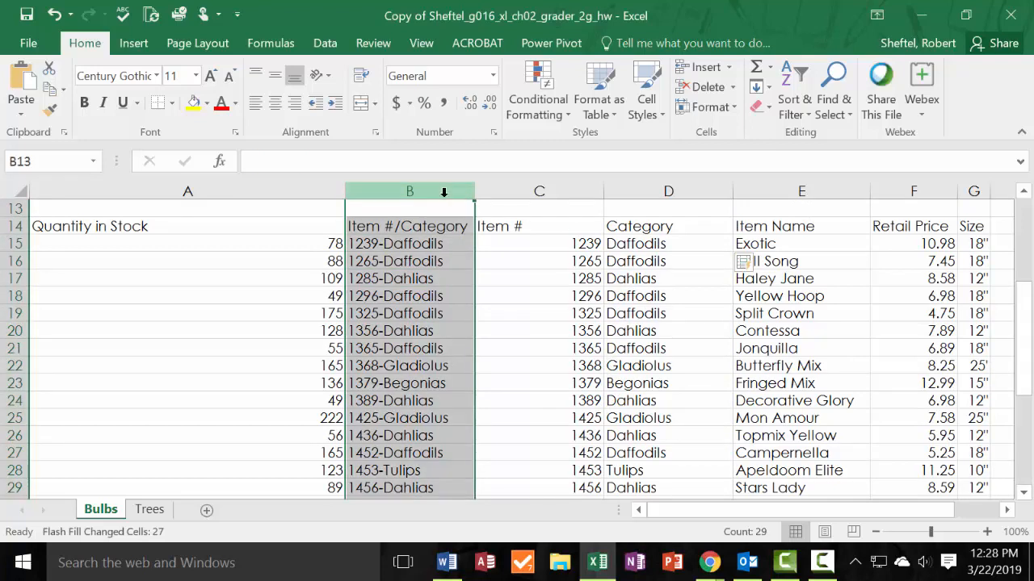
right_click(444, 192)
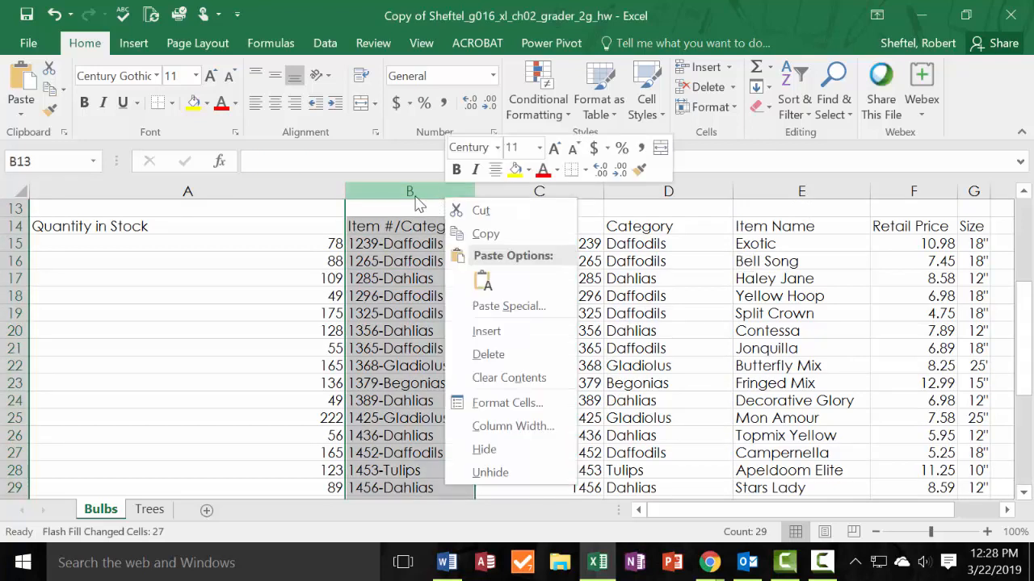
right_click(415, 196)
click(460, 353)
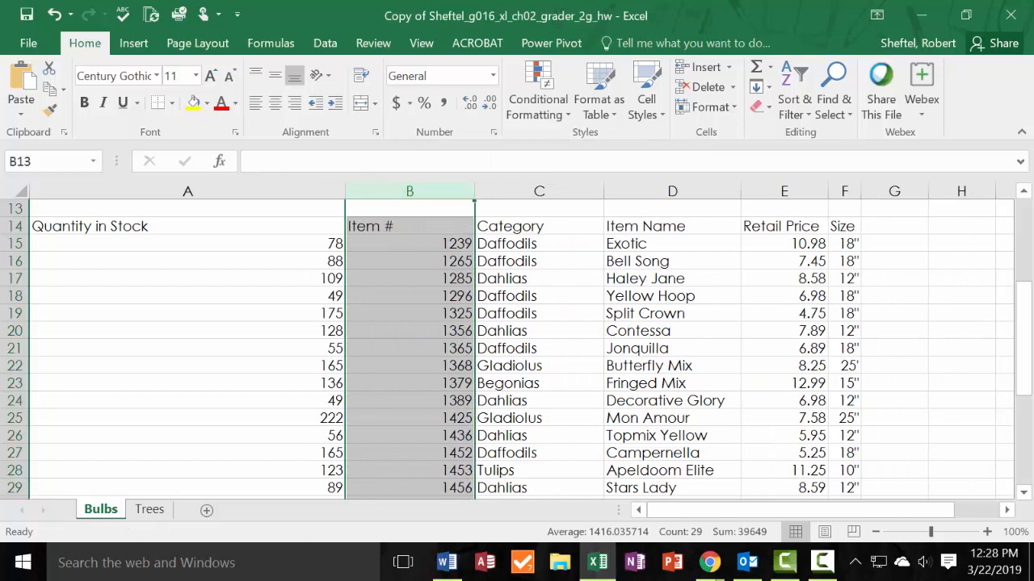
Cut the Category column C and paste it into the empty column G after Size.
click(539, 191)
right_click(562, 195)
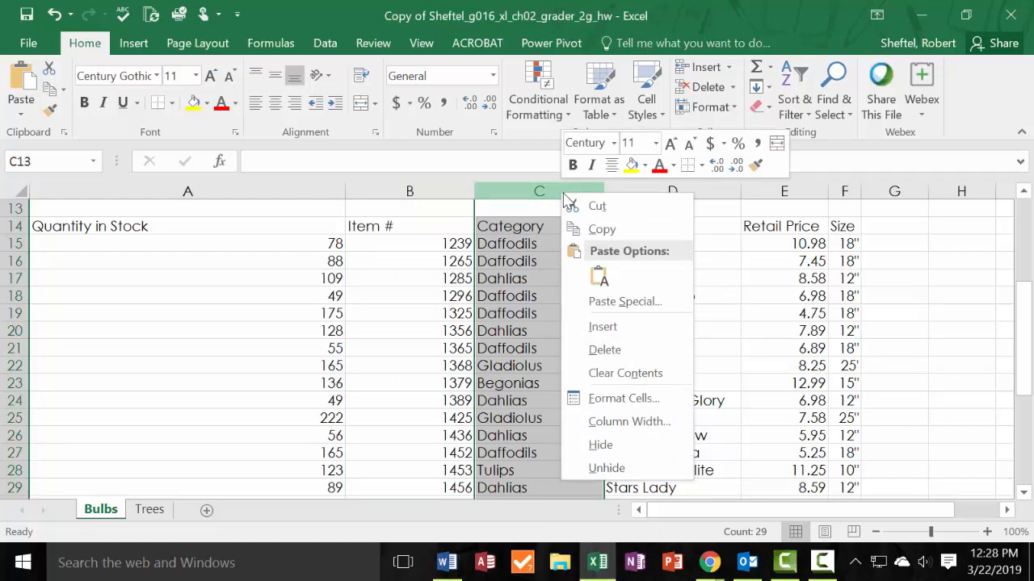
click(595, 207)
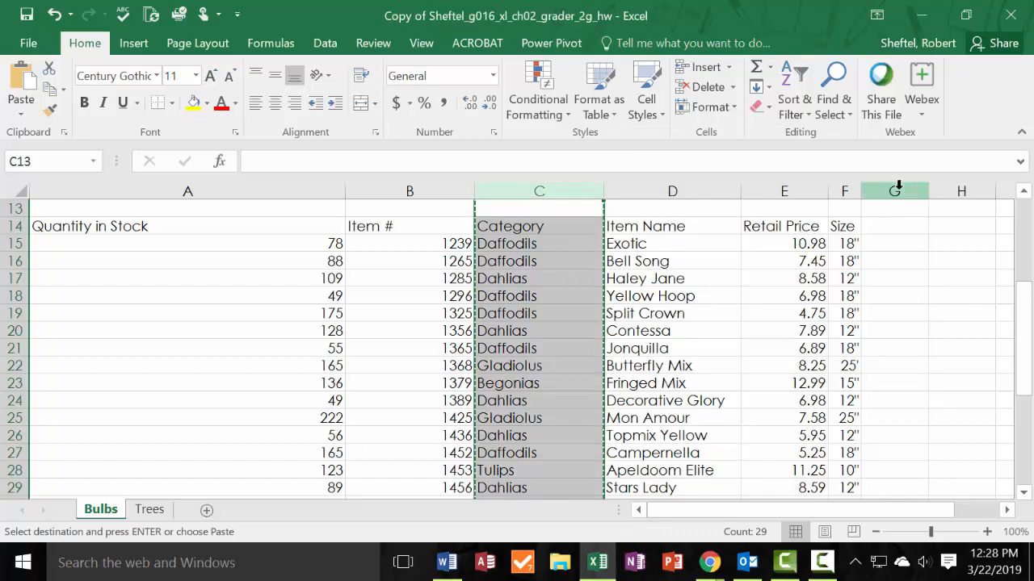
click(899, 189)
right_click(898, 191)
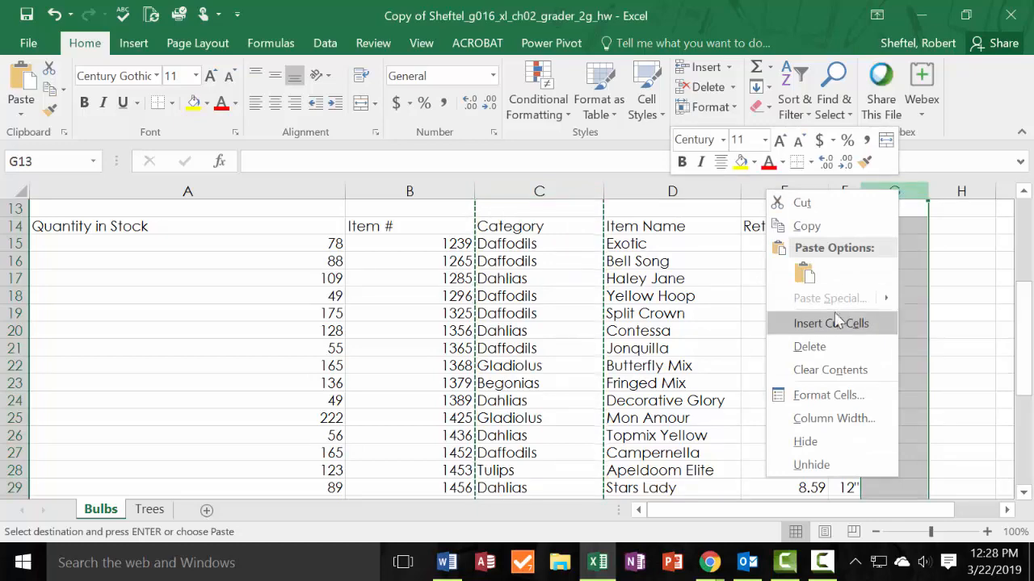
click(804, 274)
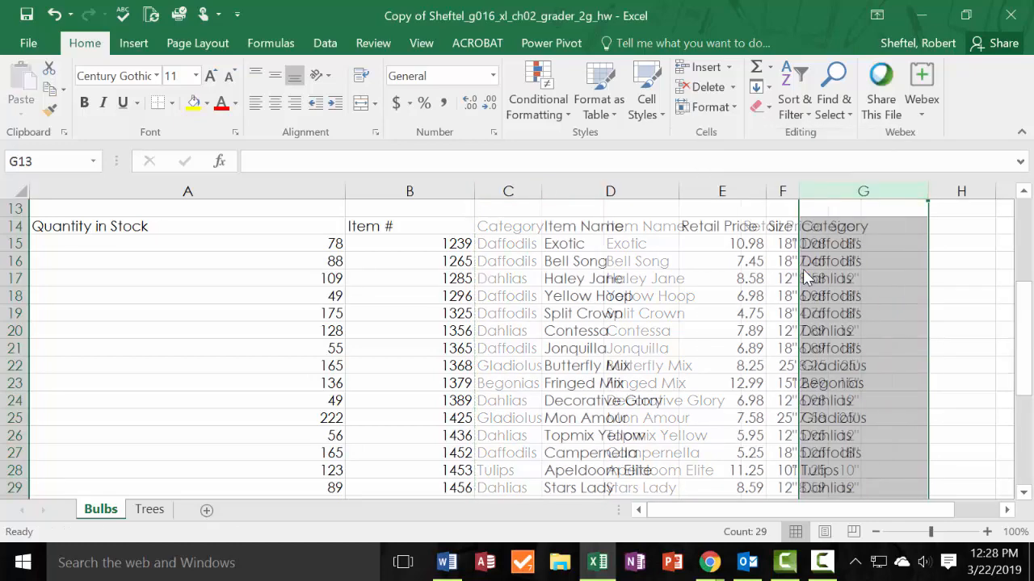
Delete the empty column C between Item # and Item Name.
click(524, 190)
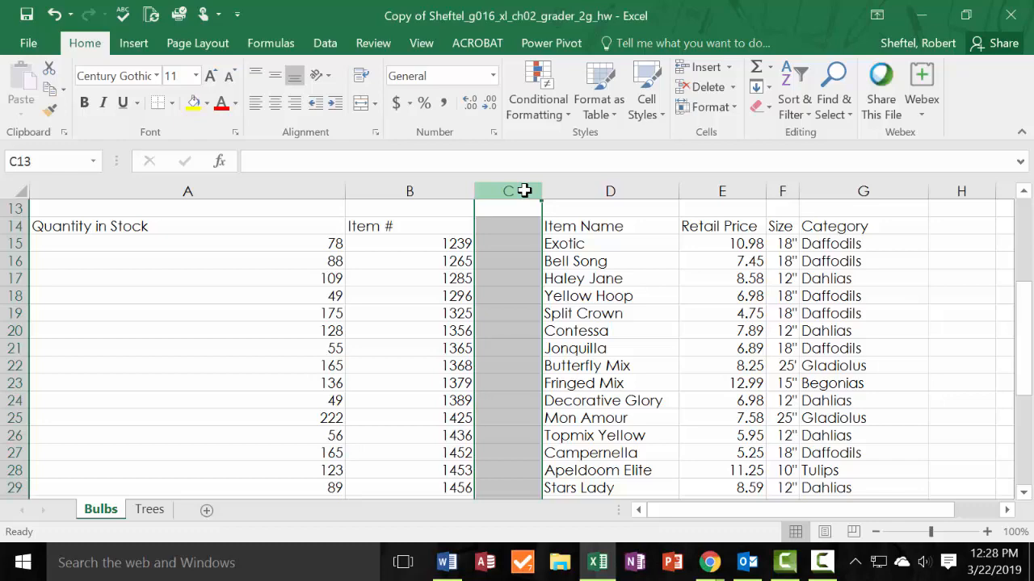
right_click(525, 192)
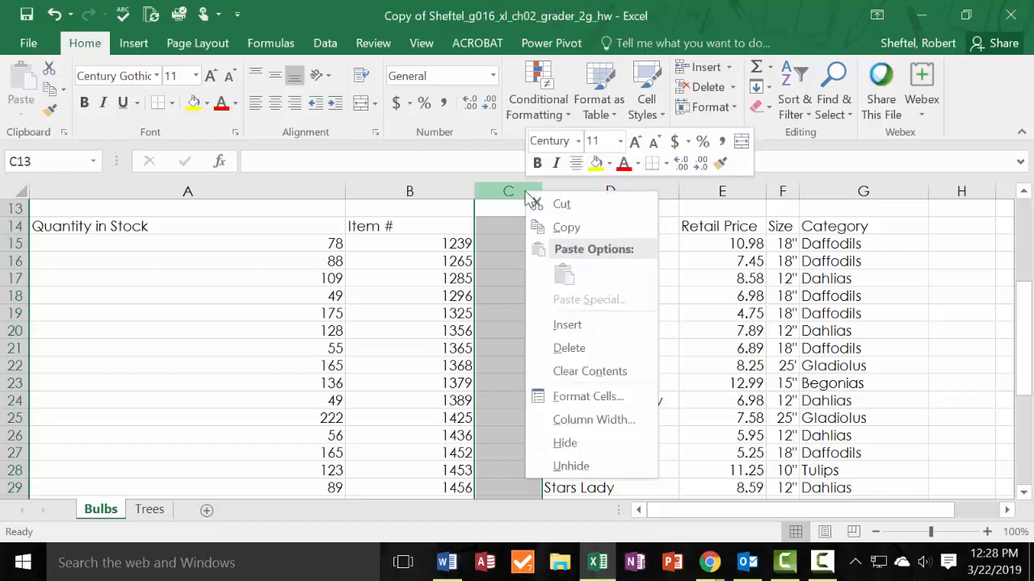
click(570, 347)
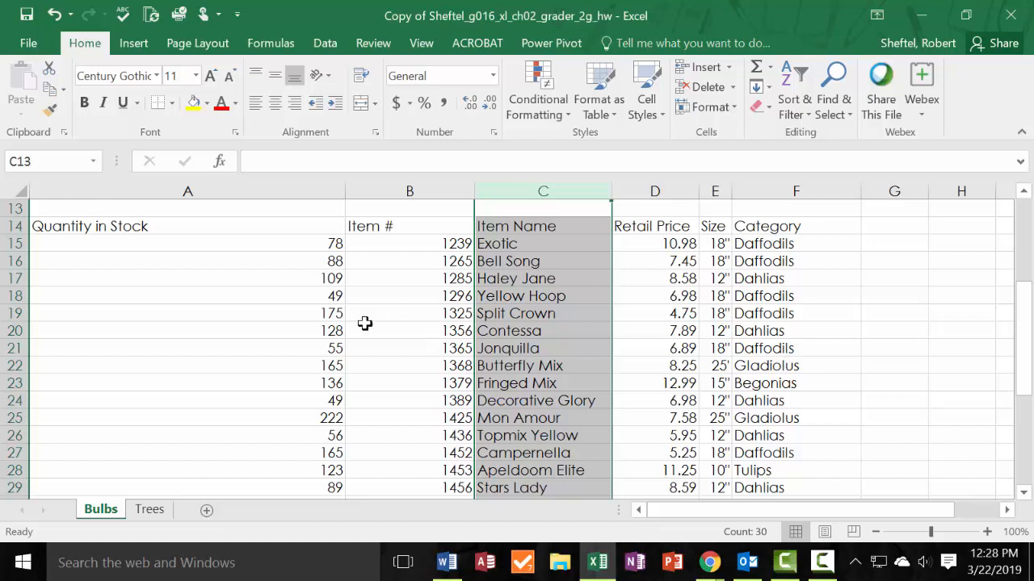
AutoFit the widths of columns A through F on the Bulbs sheet.
click(198, 194)
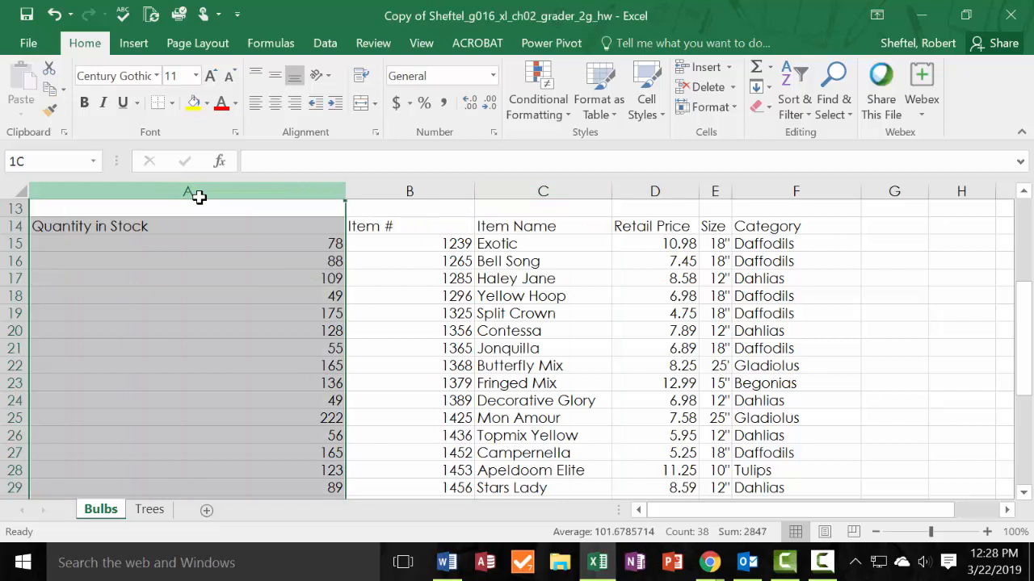
drag(198, 196, 857, 191)
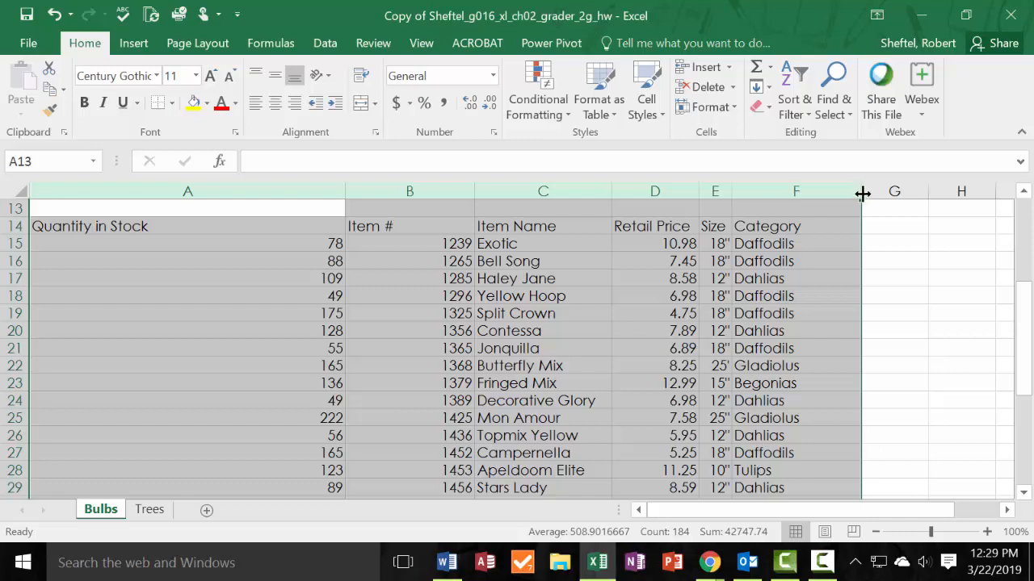
double_click(862, 196)
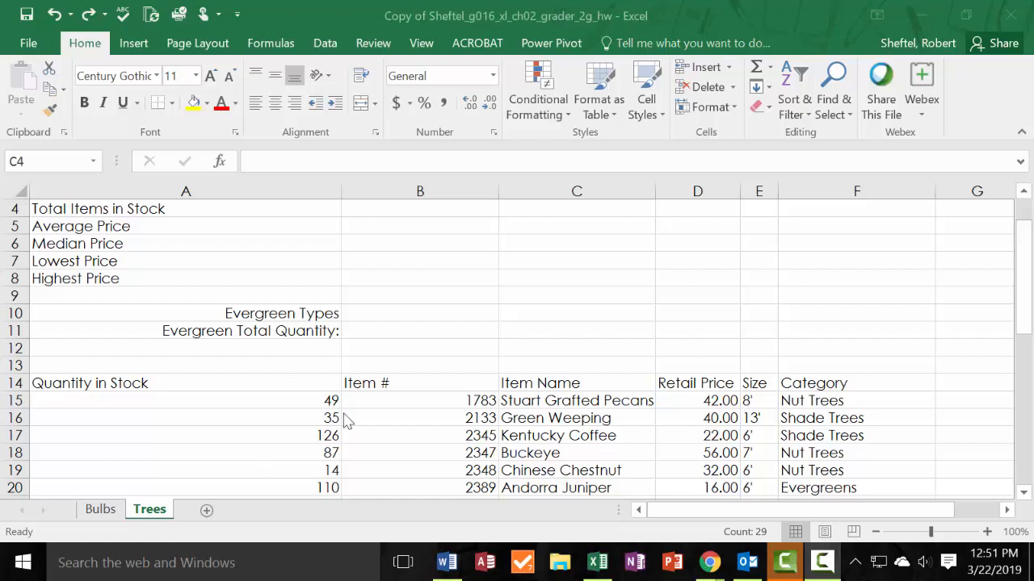
On the Bulbs sheet, enter =SUM(A15:A42) in B4 to calculate Total Items in Stock.
click(102, 510)
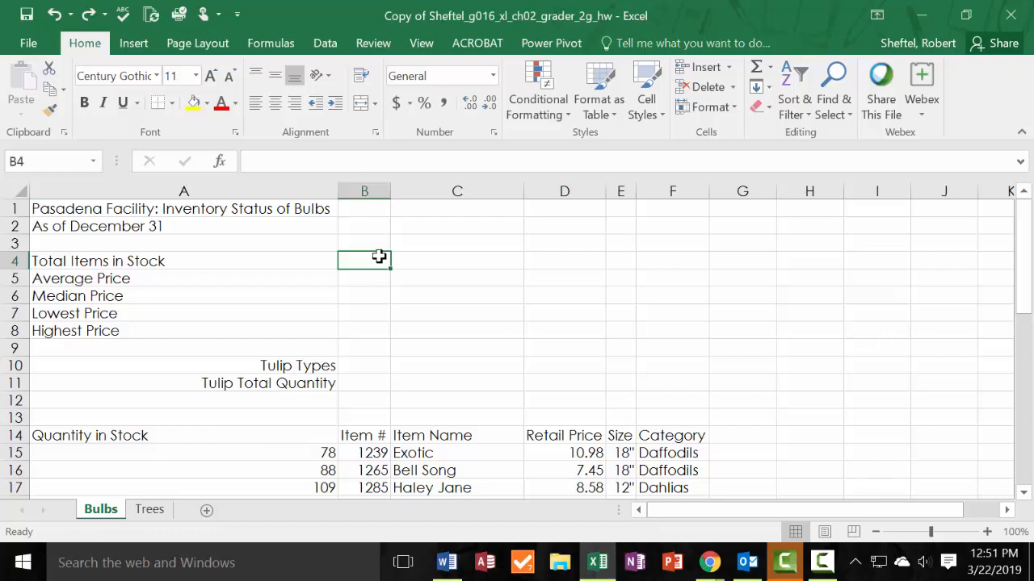
text(=)
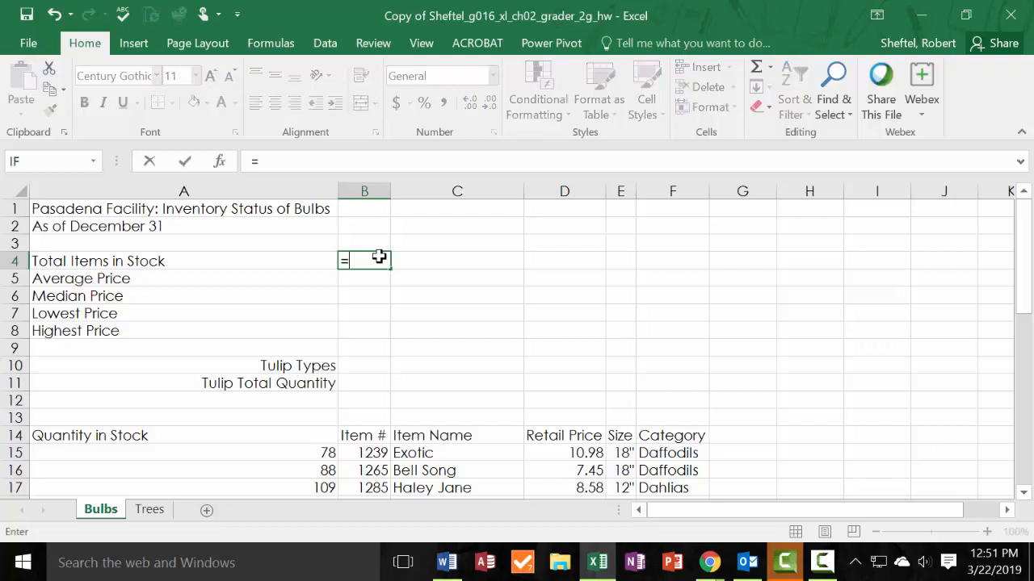
text(sum)
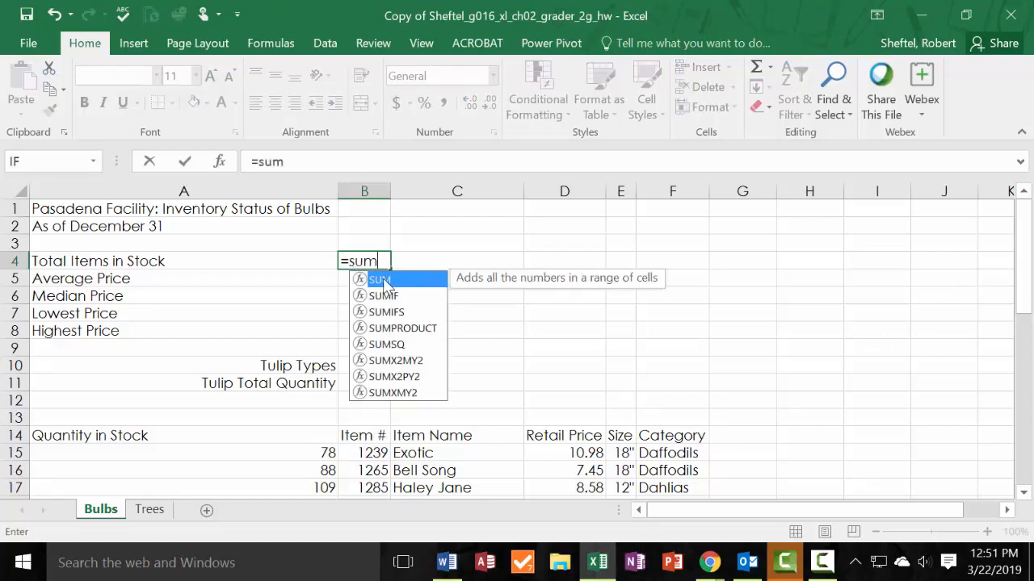
double_click(384, 282)
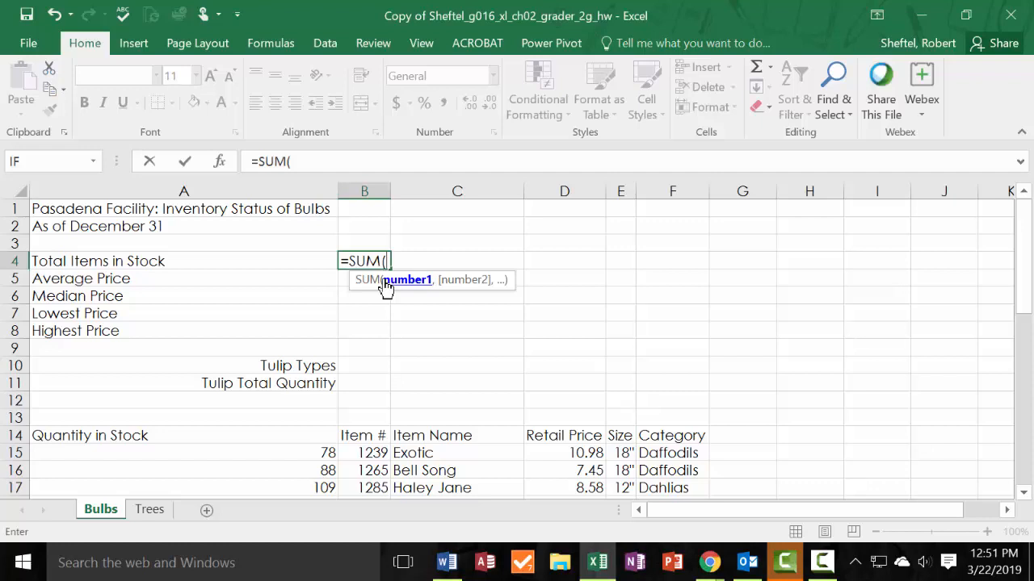
click(311, 455)
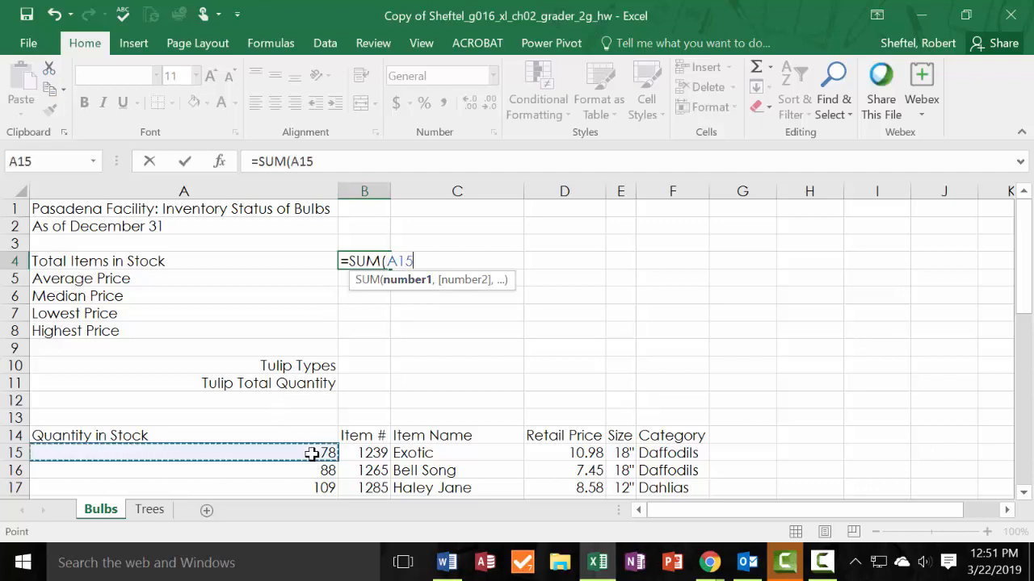
drag(309, 477, 300, 452)
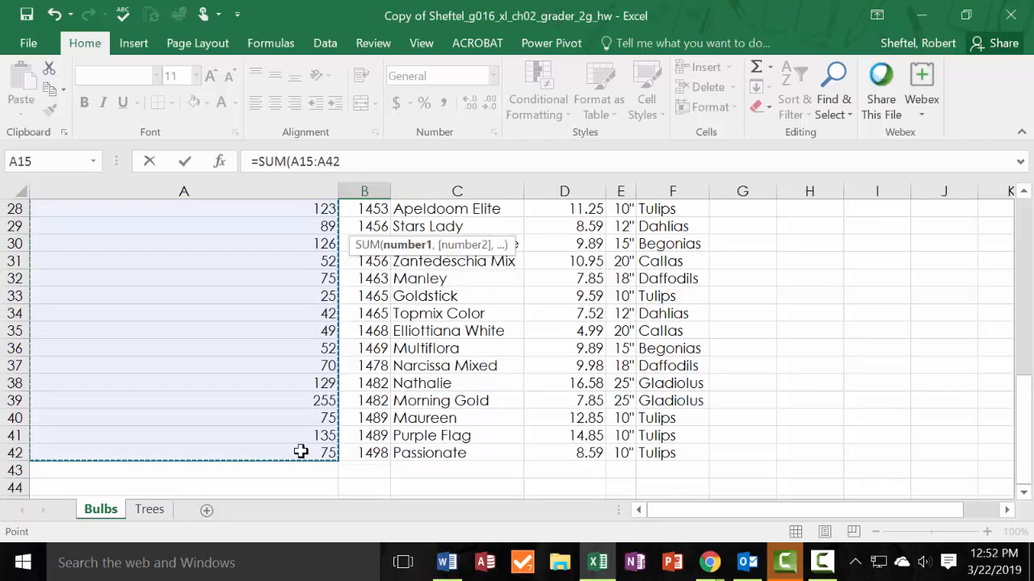
scroll(285, 433, up, 9)
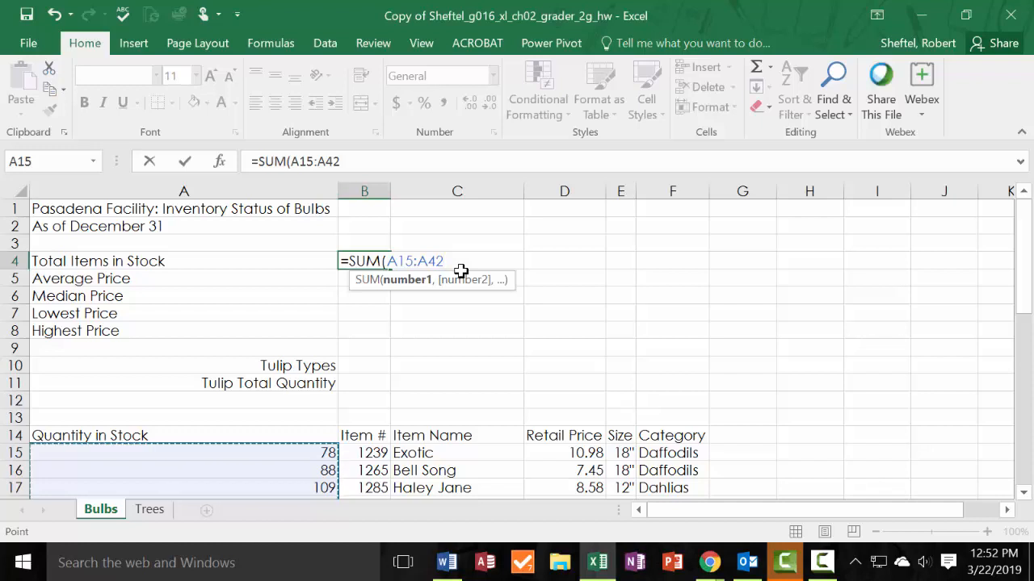
text())
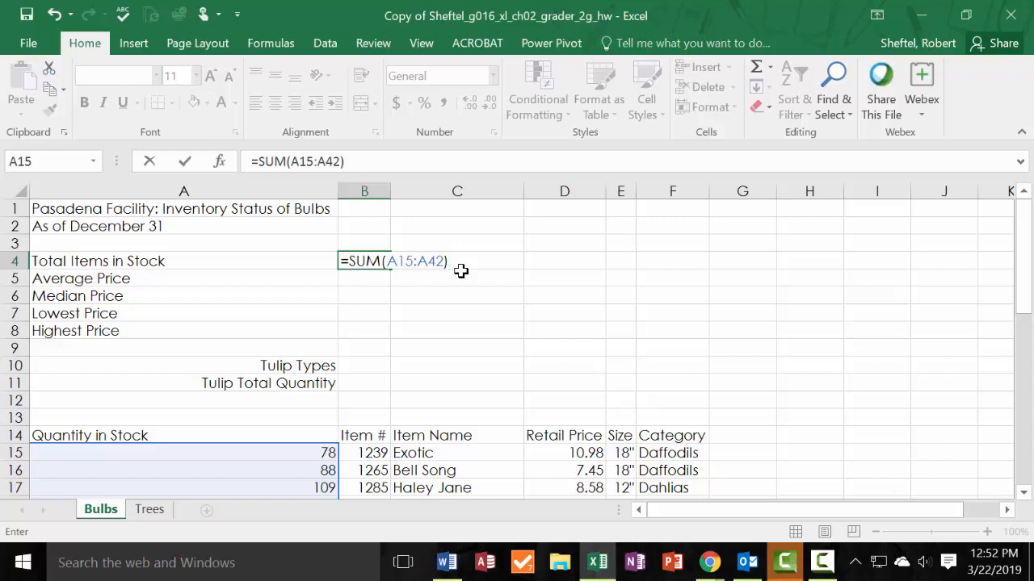
key(Return)
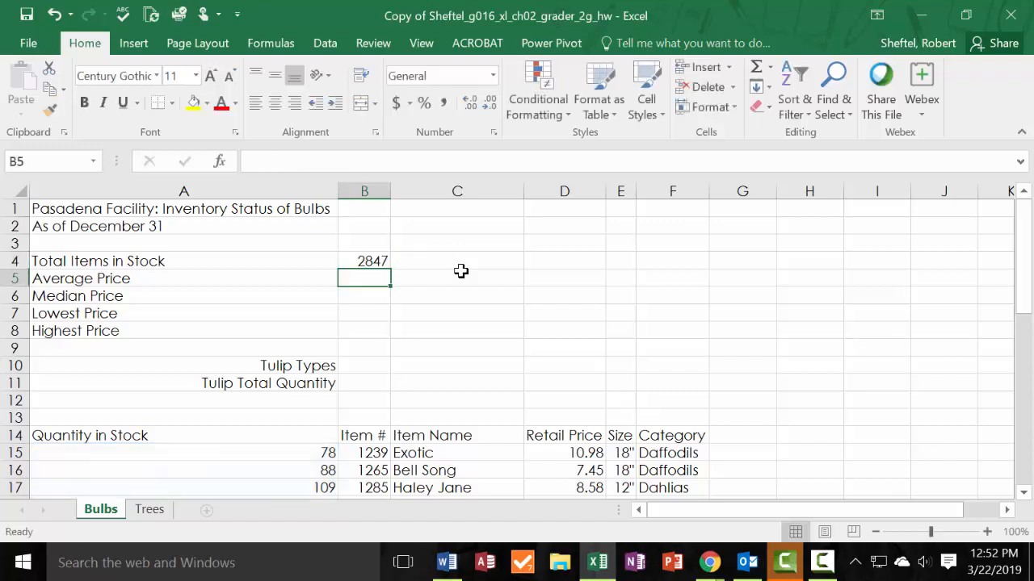
Apply Comma Style to the Total Items in Stock value in B4, and change it to the Number format.
click(359, 260)
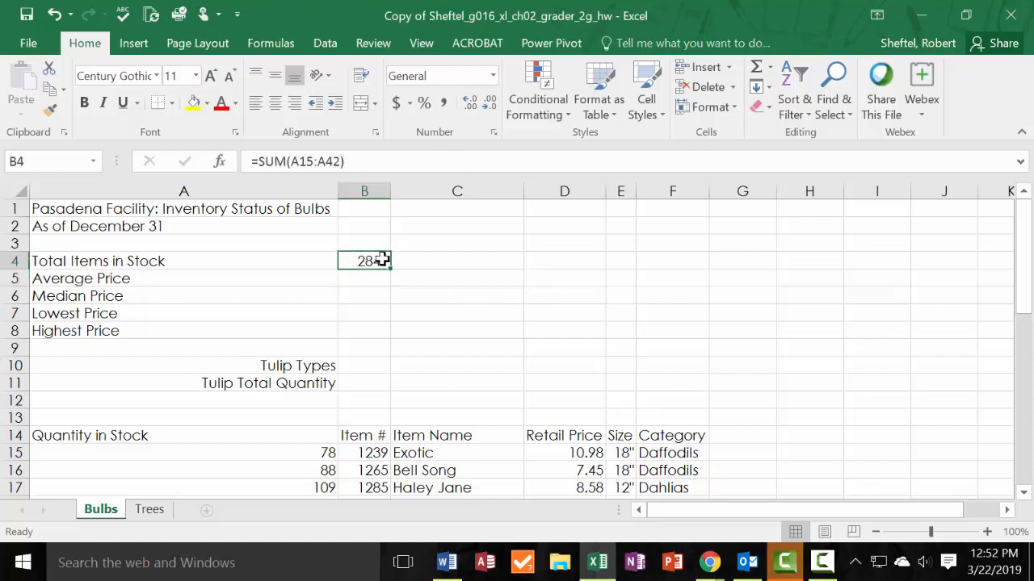
click(447, 103)
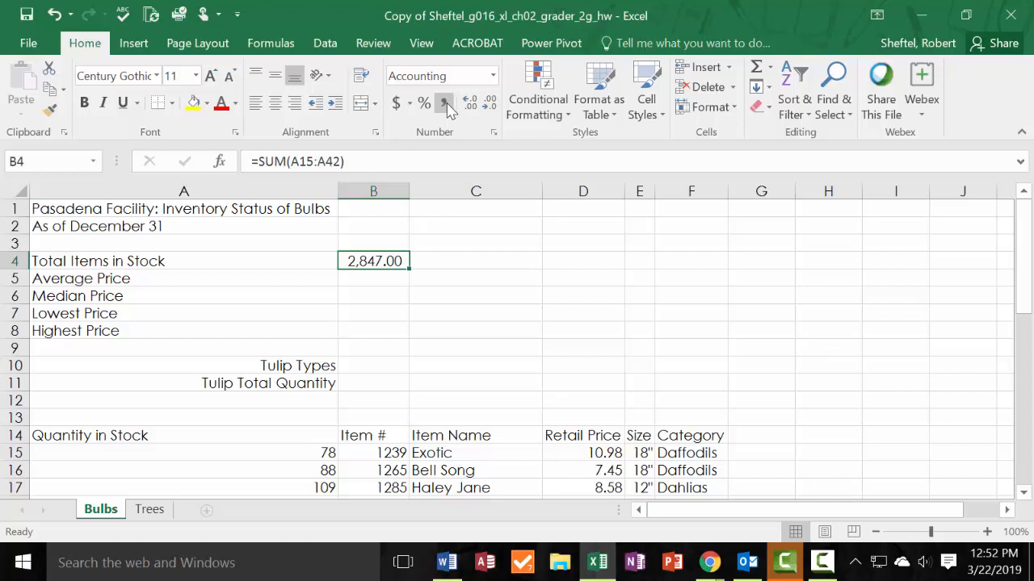
click(492, 76)
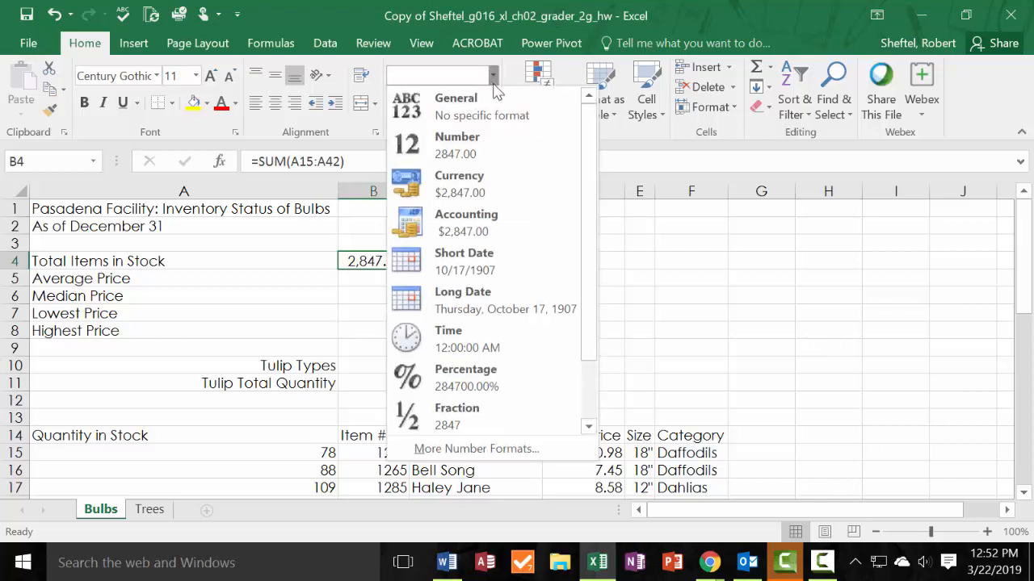
click(491, 152)
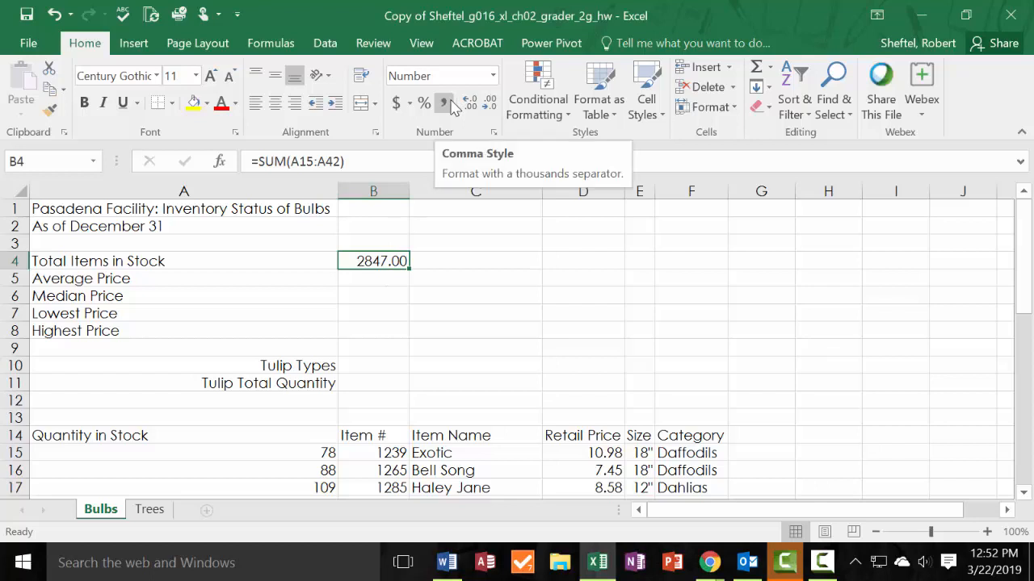
key(alt+Tab)
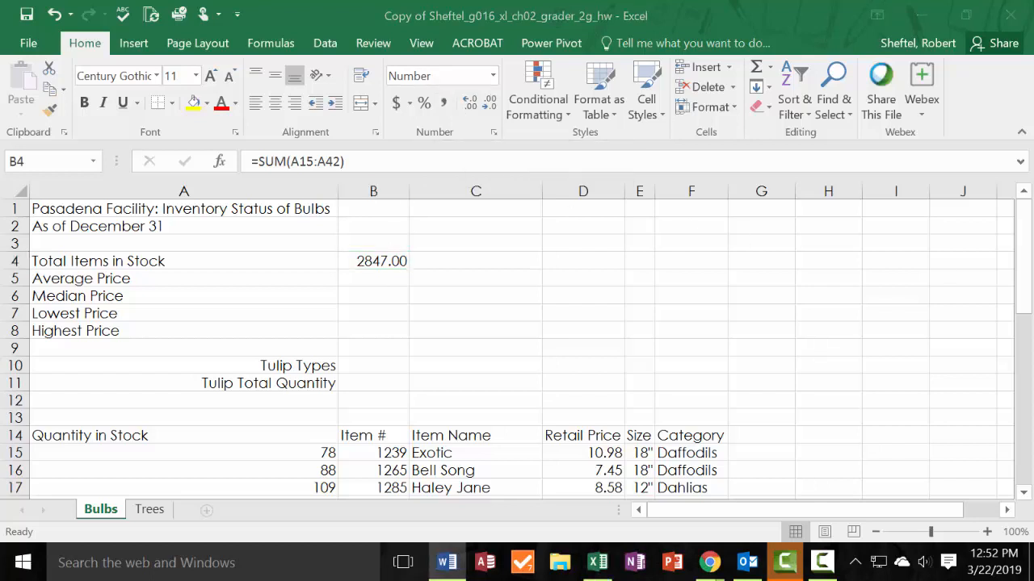
key(alt+Tab)
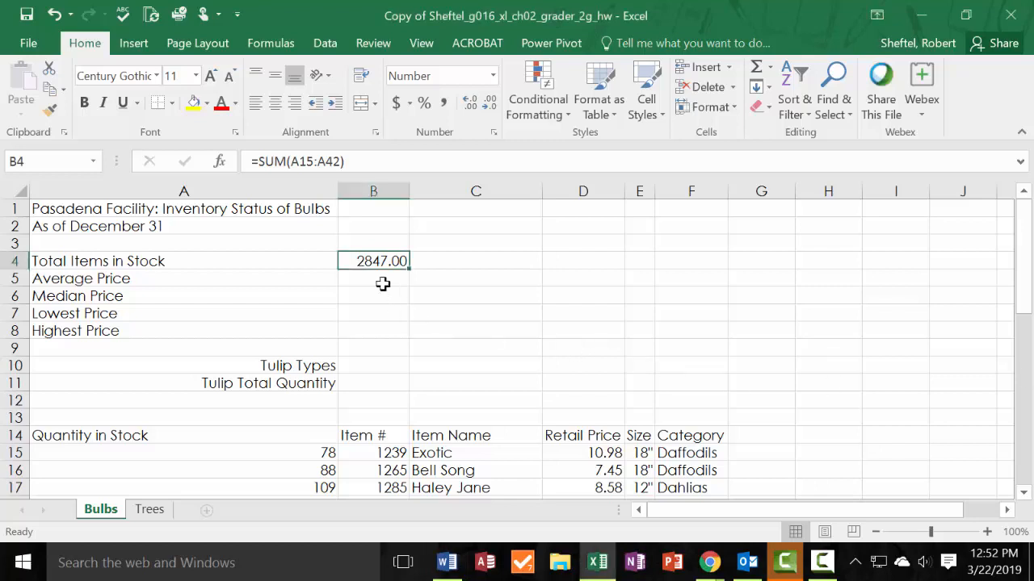
Enter =AVERAGE(D15:D42) in B5 to calculate the Average Price.
click(383, 284)
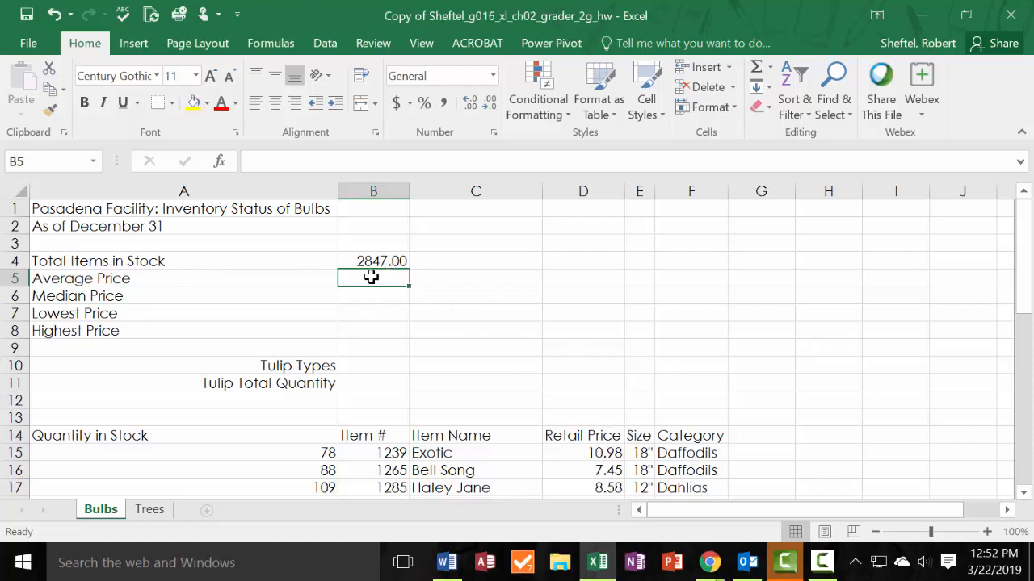
text(=)
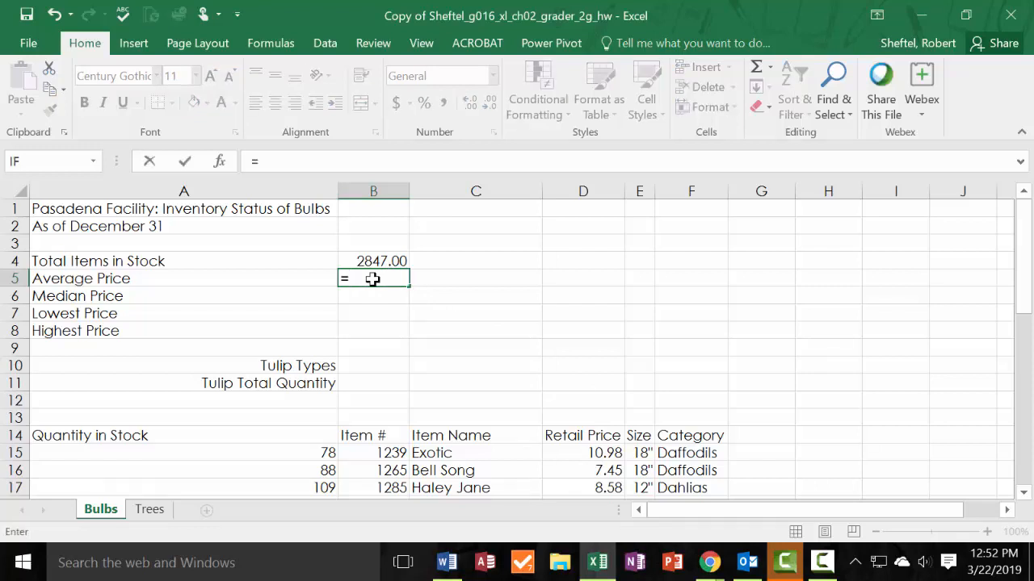
text(avg)
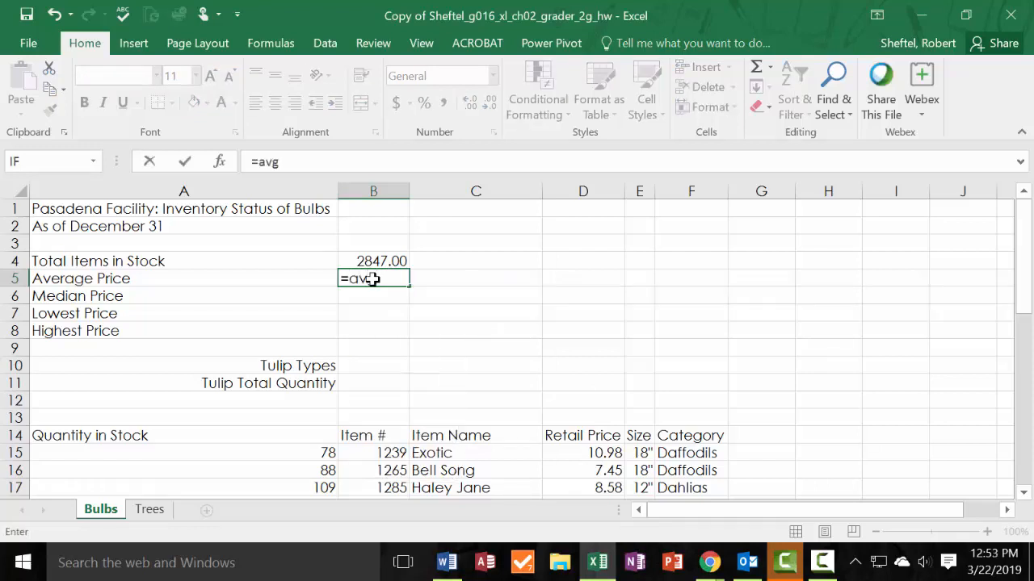
key(BackSpace)
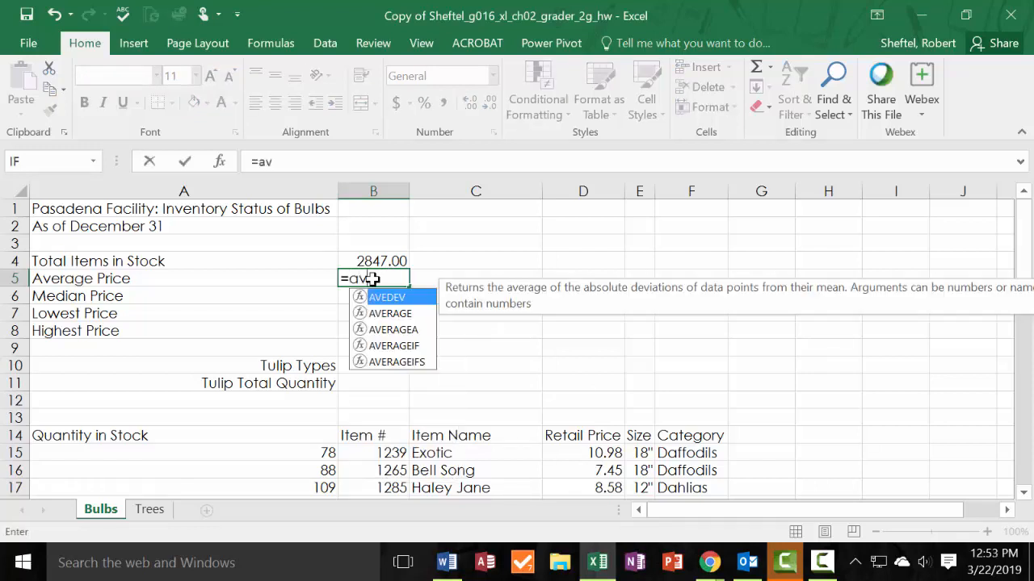
click(407, 316)
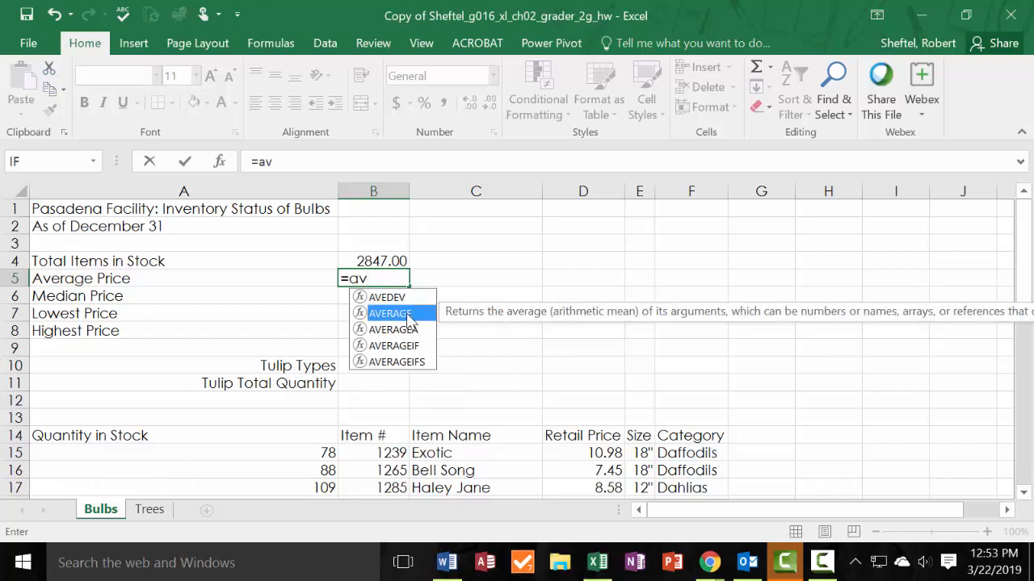
double_click(408, 314)
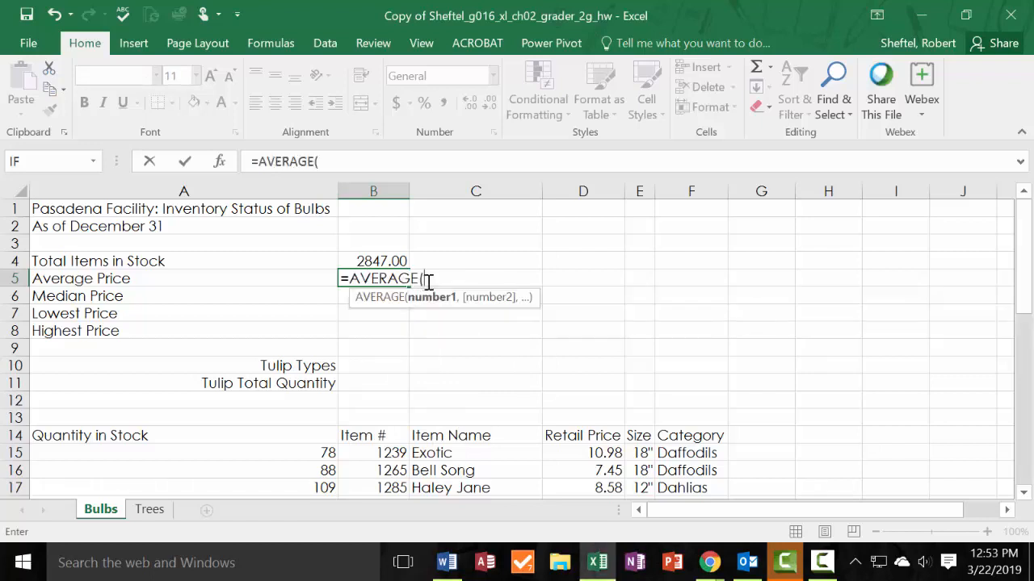
click(600, 452)
mouse_move(600, 452)
mouse_down()
mouse_move(595, 541)
mouse_move(596, 462)
mouse_move(602, 470)
mouse_up()
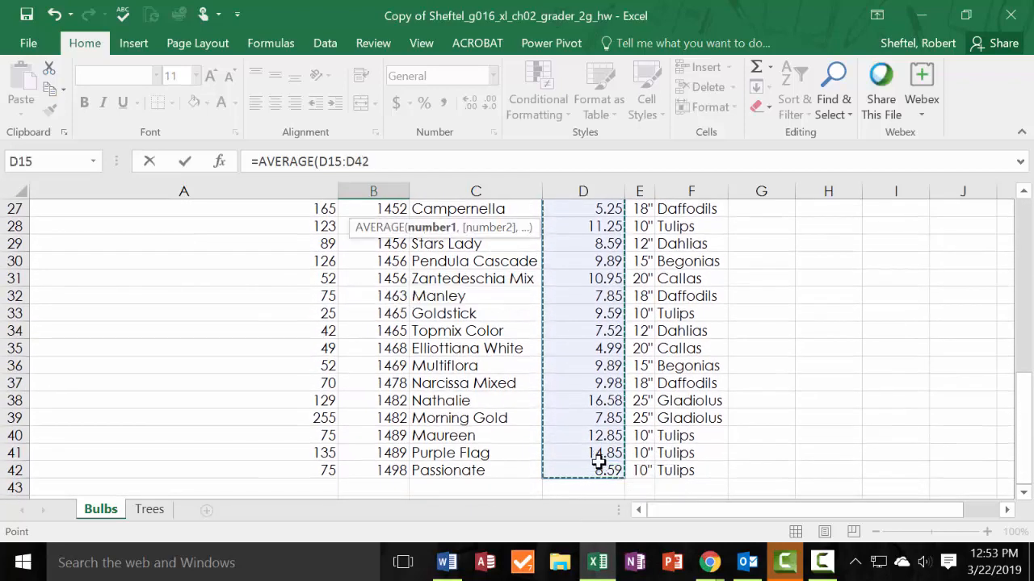
text())
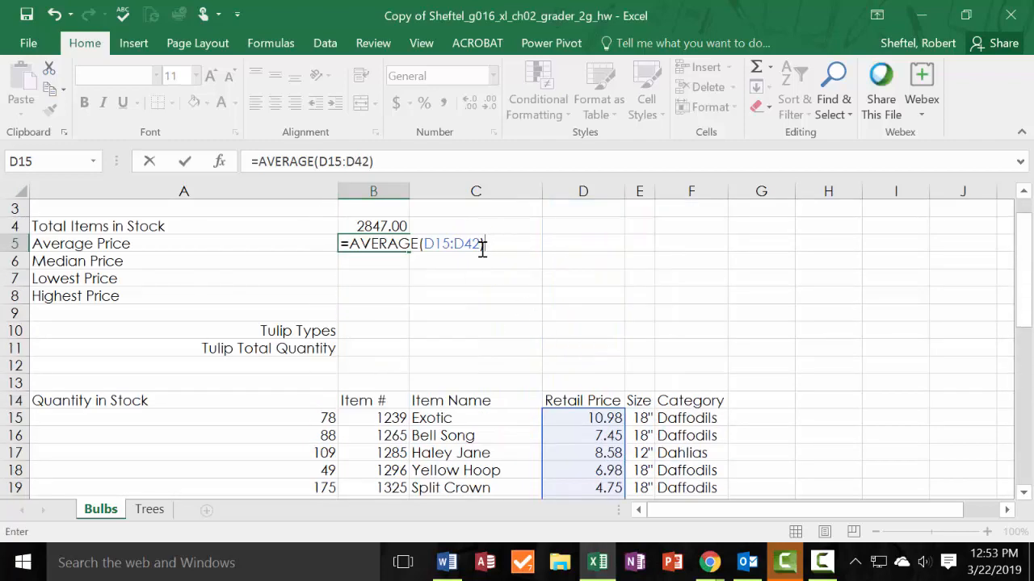
key(Return)
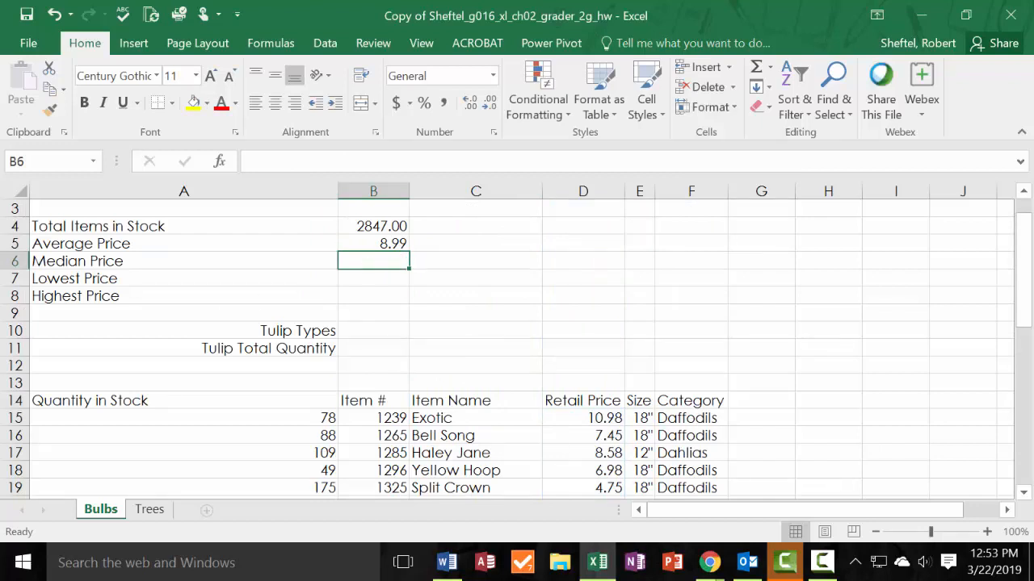
Apply the Accounting number format to the price statistics cells B5:B8, and compare the format with the solution PDF.
click(400, 244)
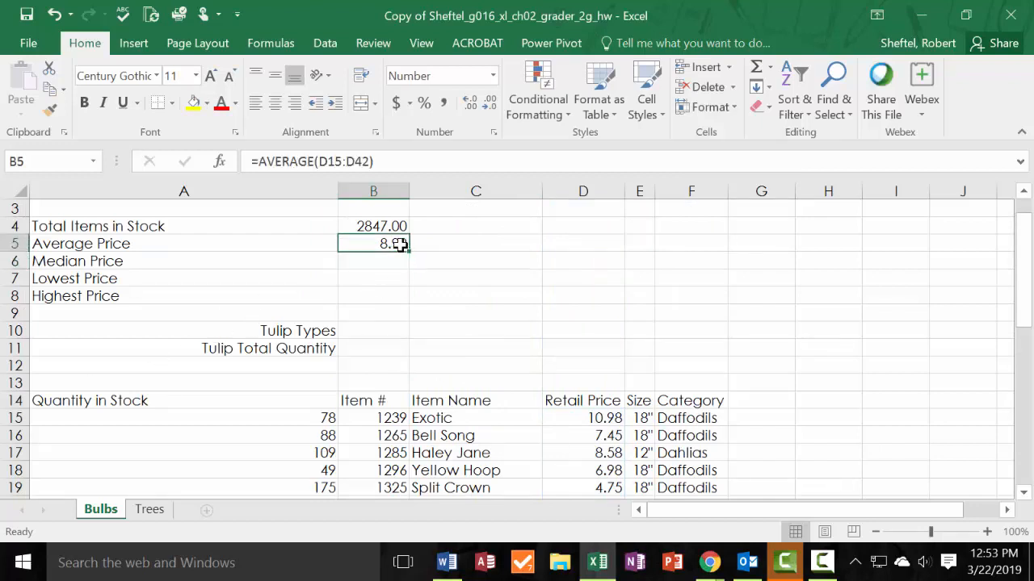
drag(392, 240, 377, 296)
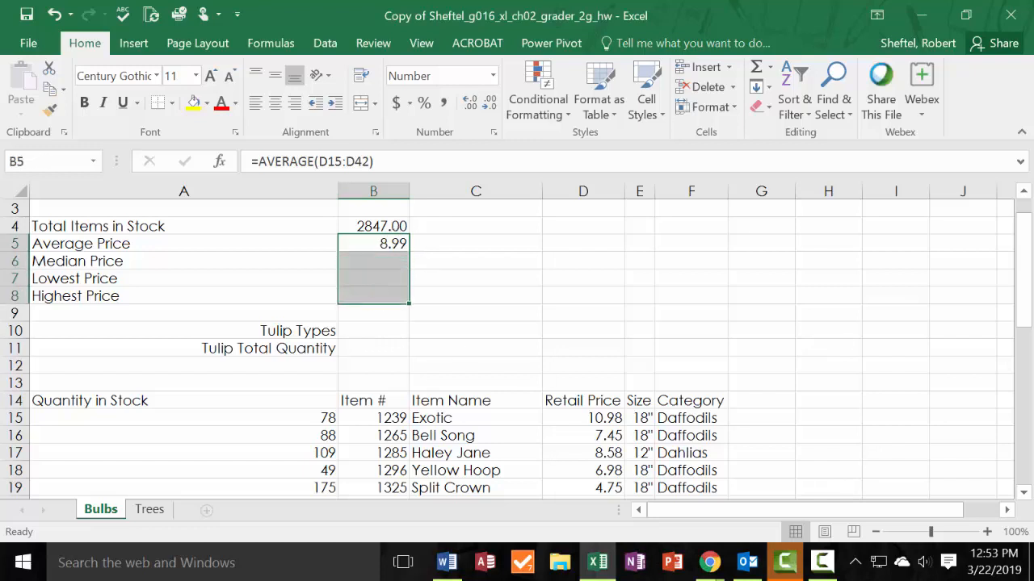
click(494, 76)
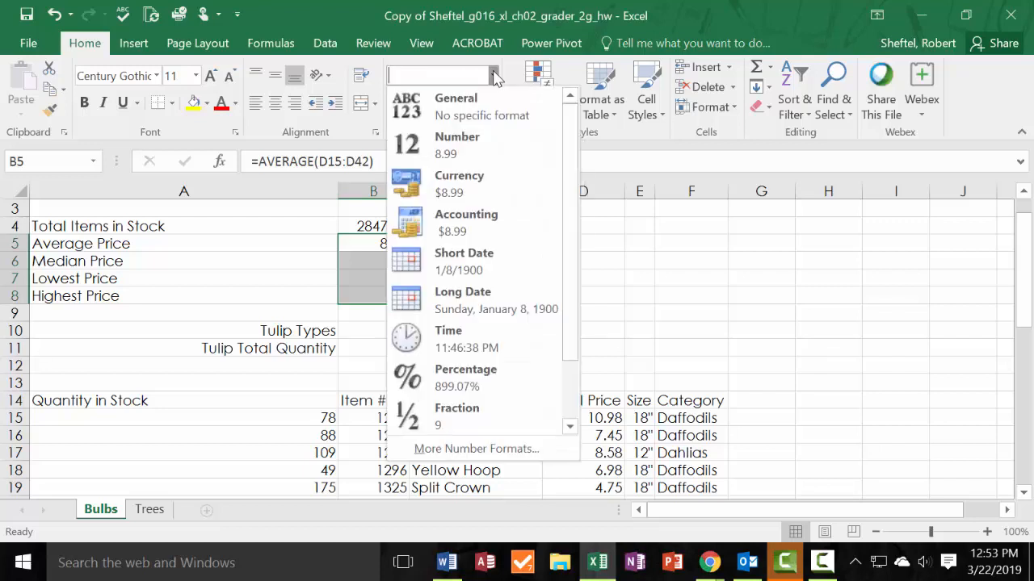
click(482, 227)
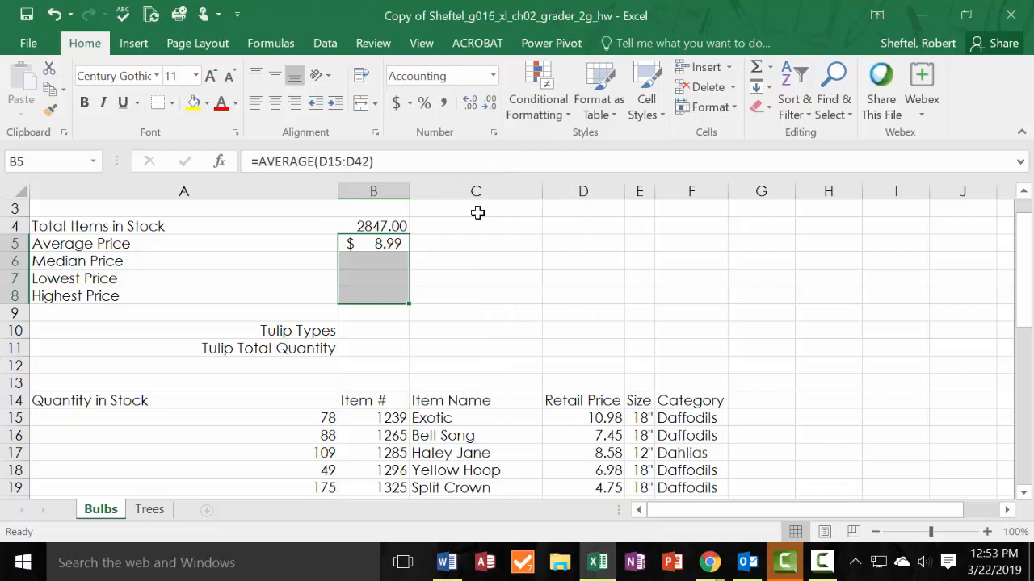
click(492, 76)
click(465, 220)
drag(0, 165, 597, 119)
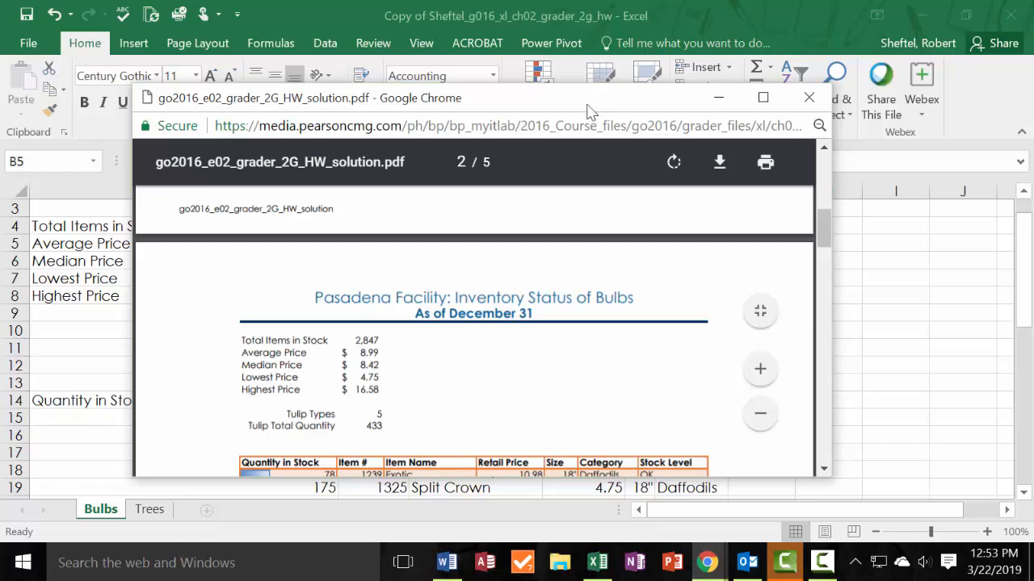
drag(582, 104, 0, 72)
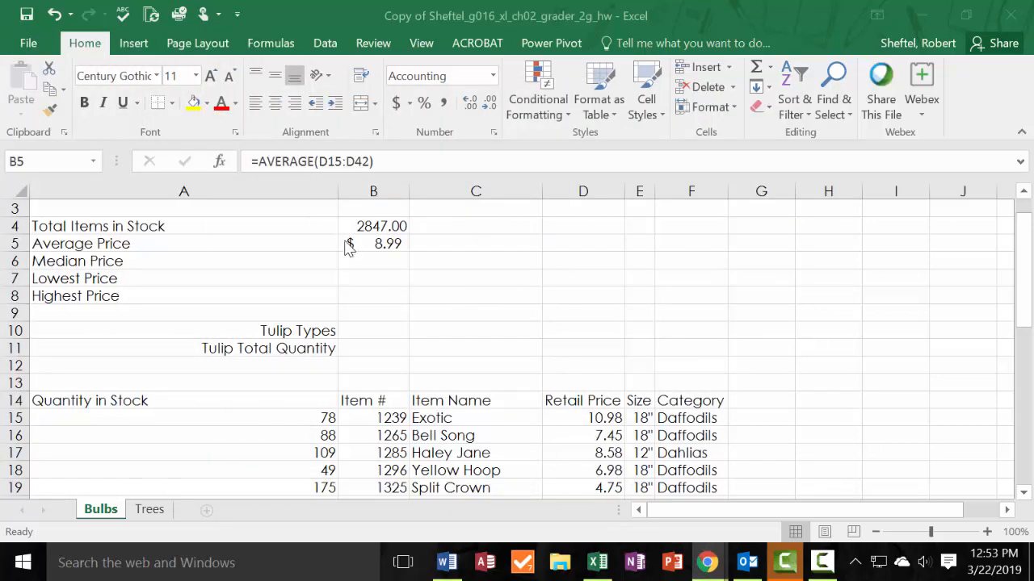
Enter =MEDIAN(D15:D42) in B6 to calculate the Median Price.
click(360, 261)
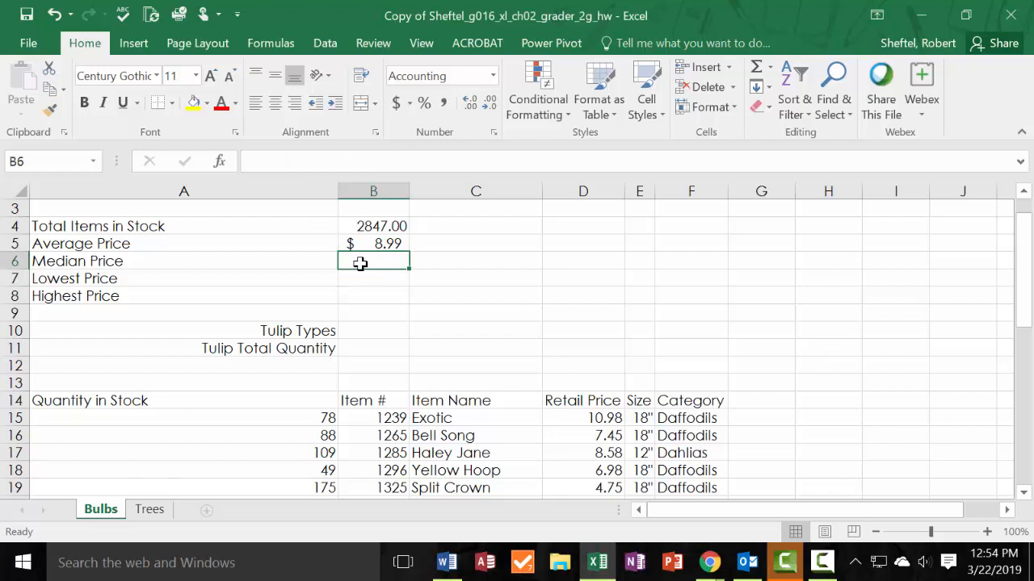
text(=)
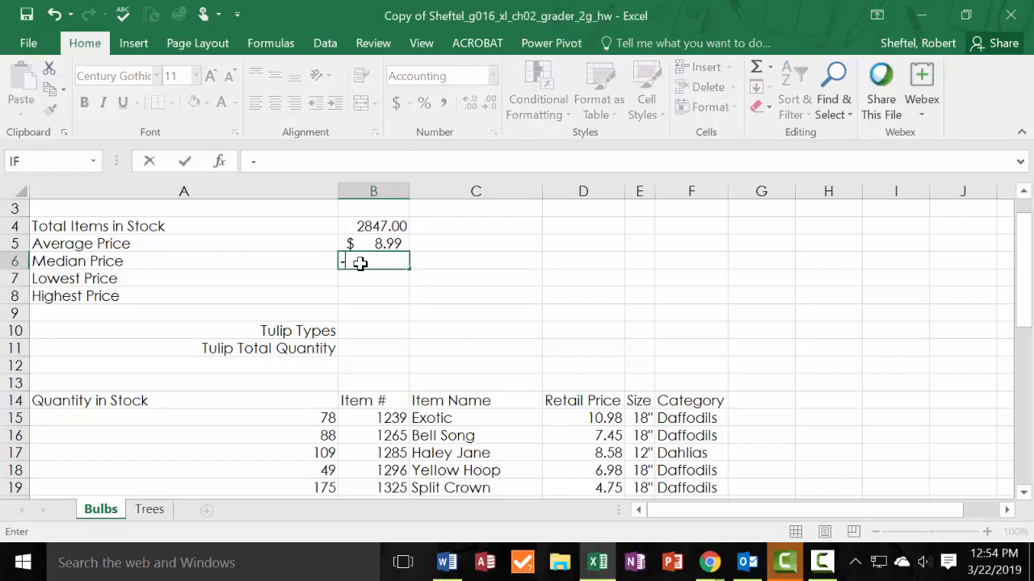
key(BackSpace)
text(=Me)
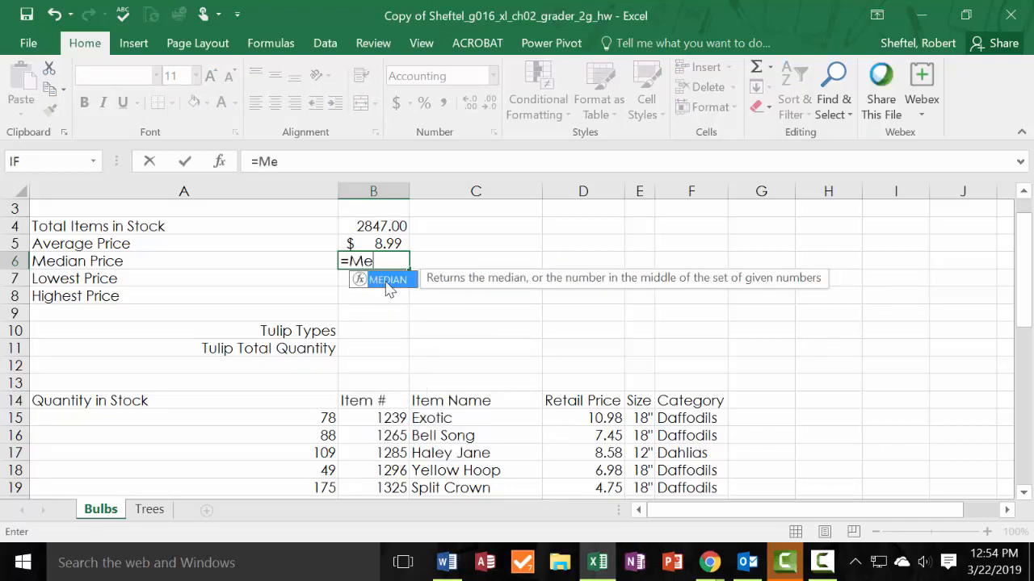
double_click(388, 281)
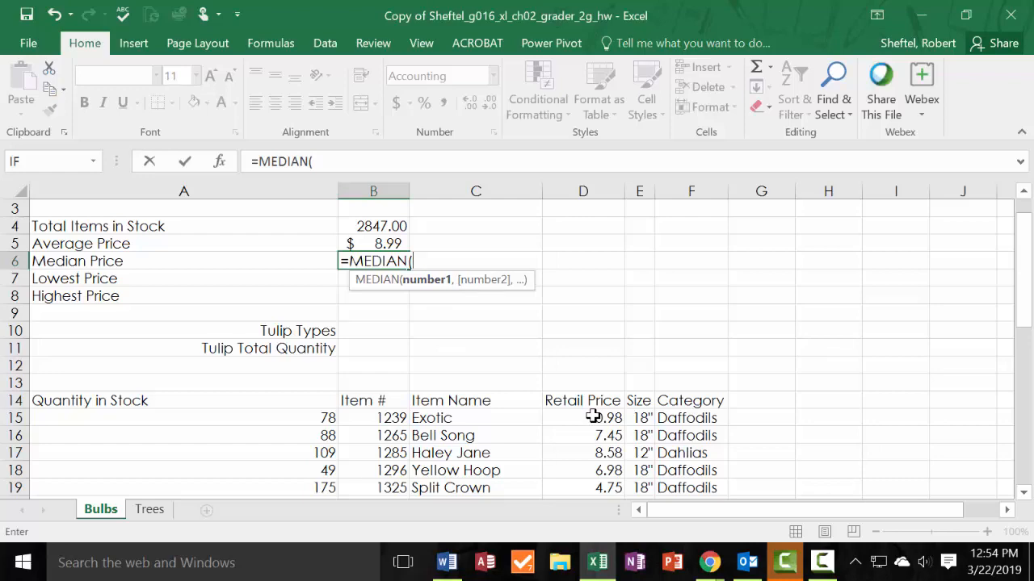
drag(594, 416, 603, 468)
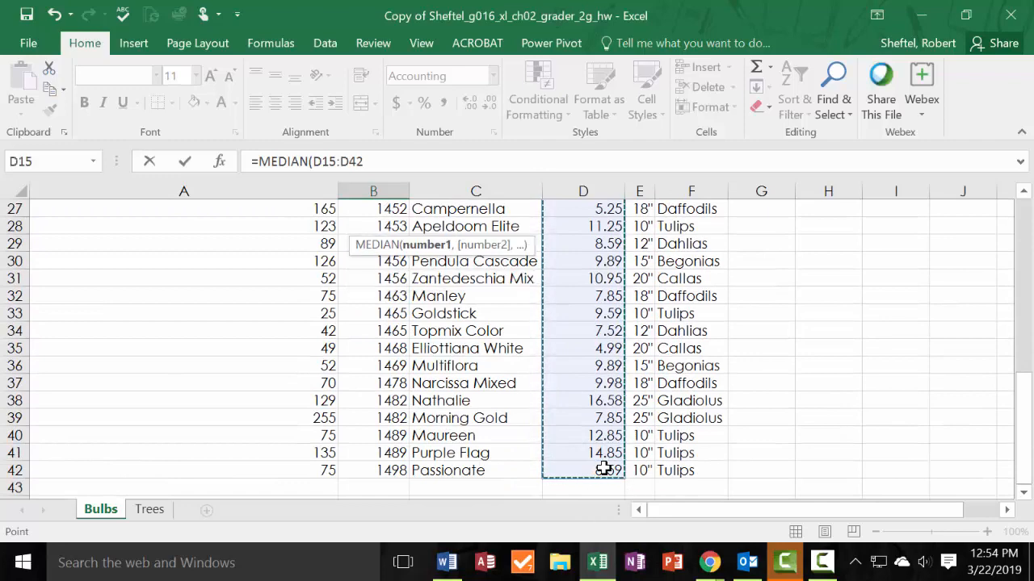
scroll(604, 468, up, 9)
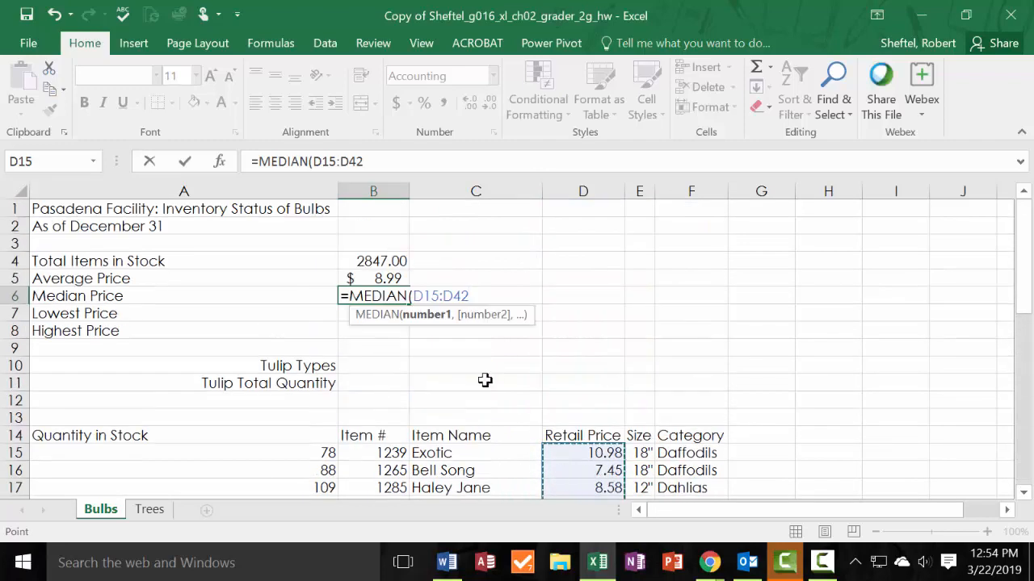
text())
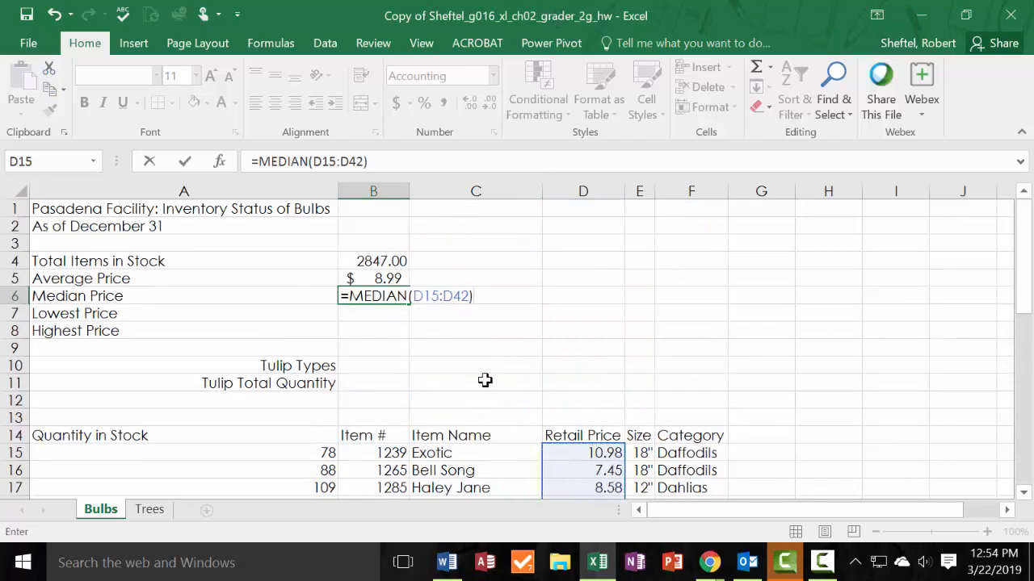
key(Return)
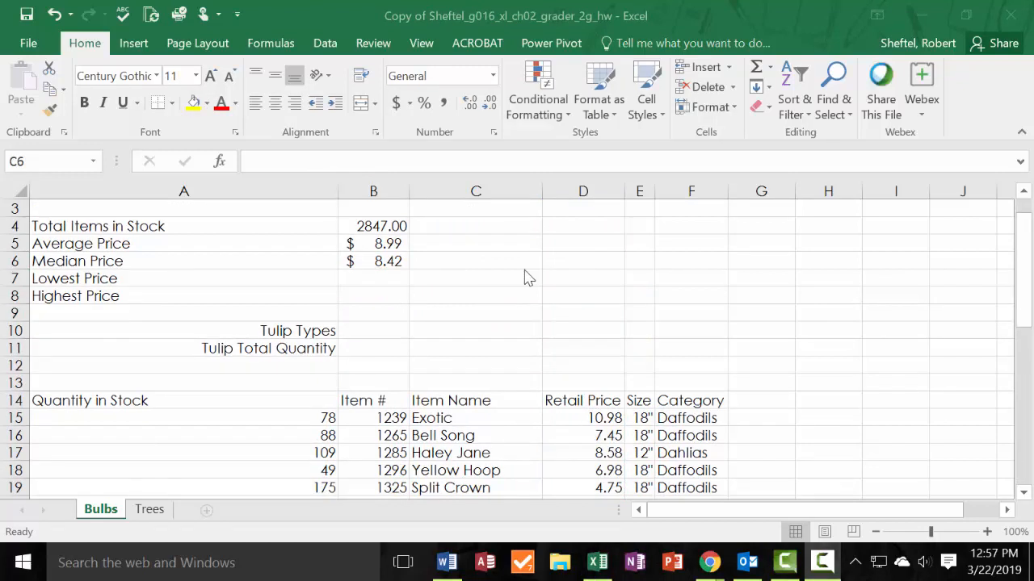
Enter =MIN(D15:D42) in B7 to calculate the Lowest Price, and review the result cell.
click(371, 277)
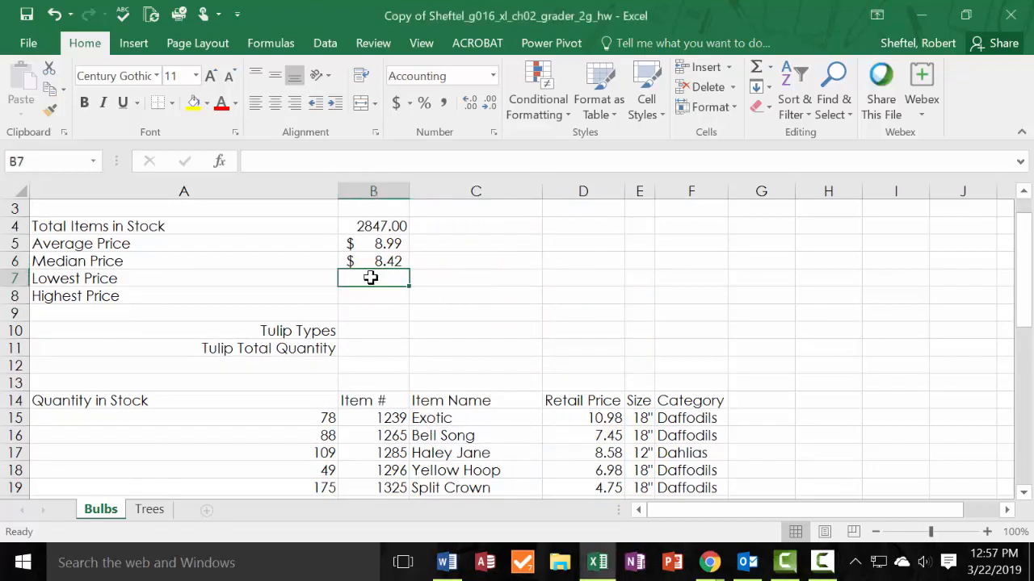
text(=)
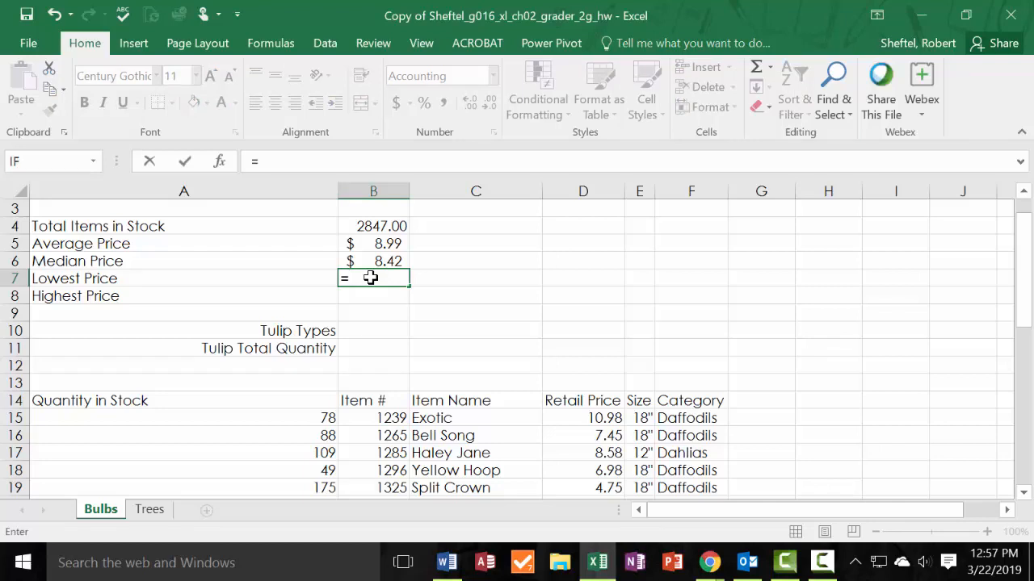
text(mi)
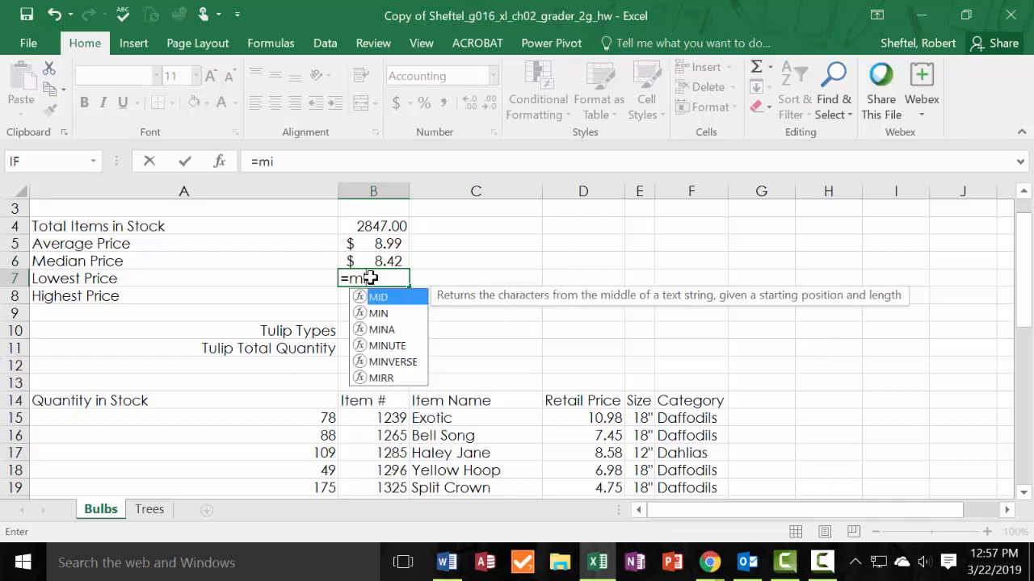
text(n)
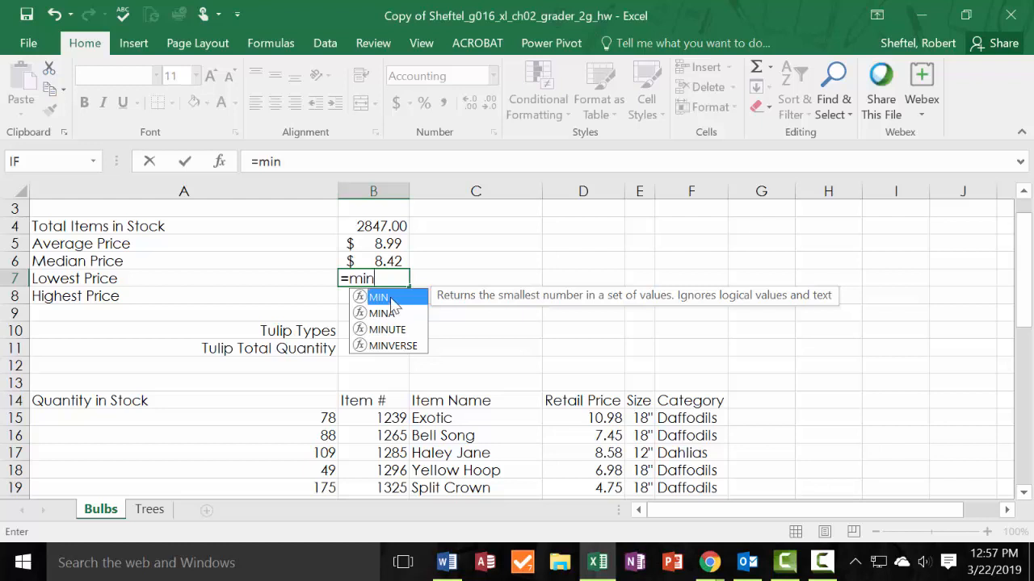
text(()
click(615, 417)
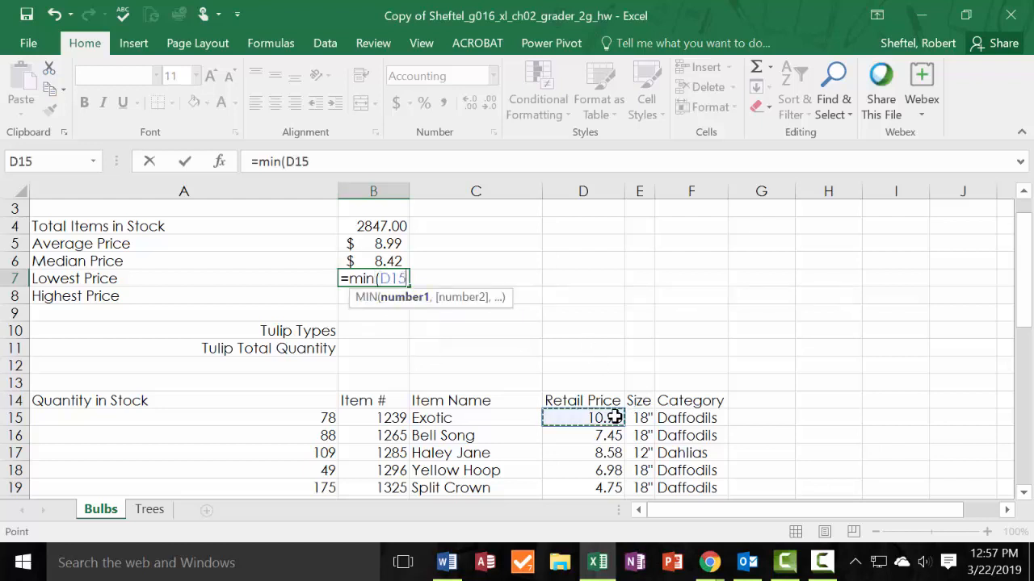
drag(616, 417, 603, 462)
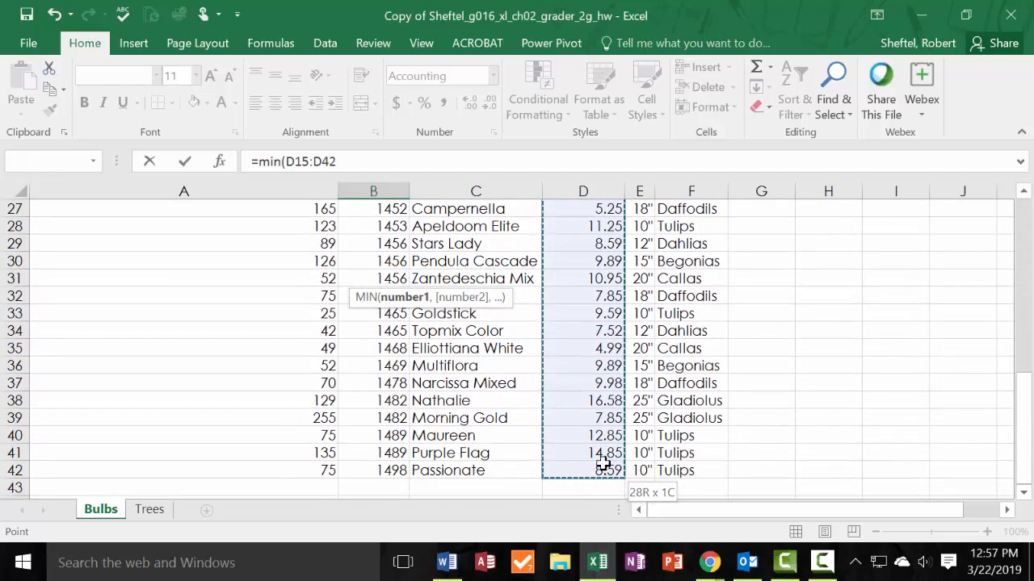
key(Return)
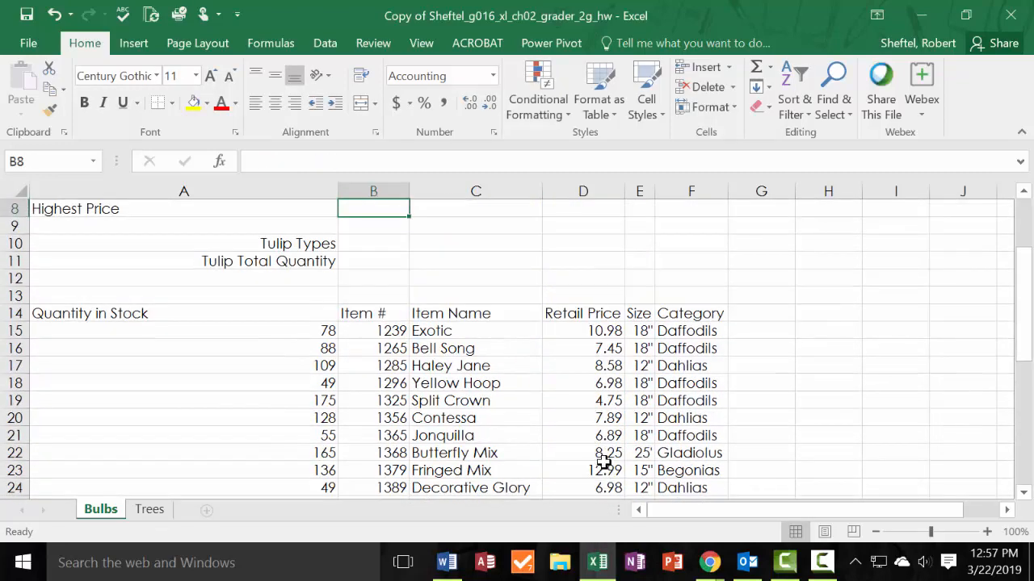
scroll(538, 351, up, 3)
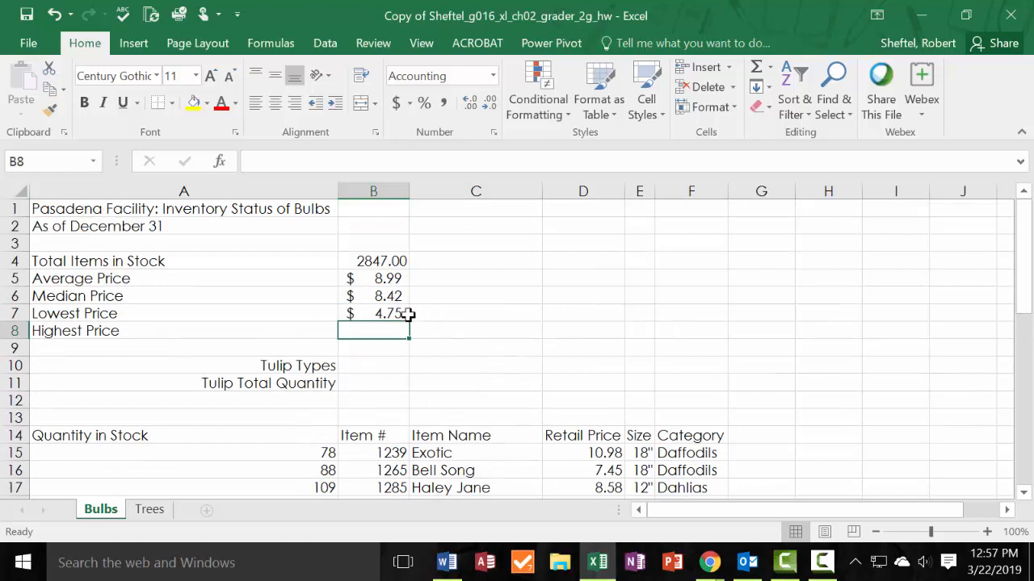
click(404, 313)
Enter =MAX(D15:D42) in B8 to calculate the Highest Price.
click(399, 335)
text(=m)
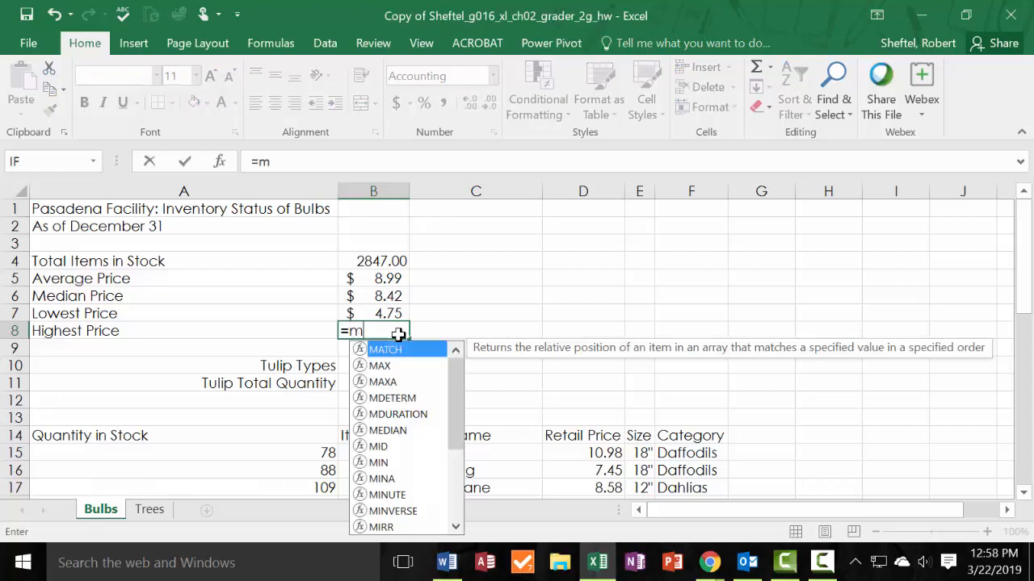
click(387, 365)
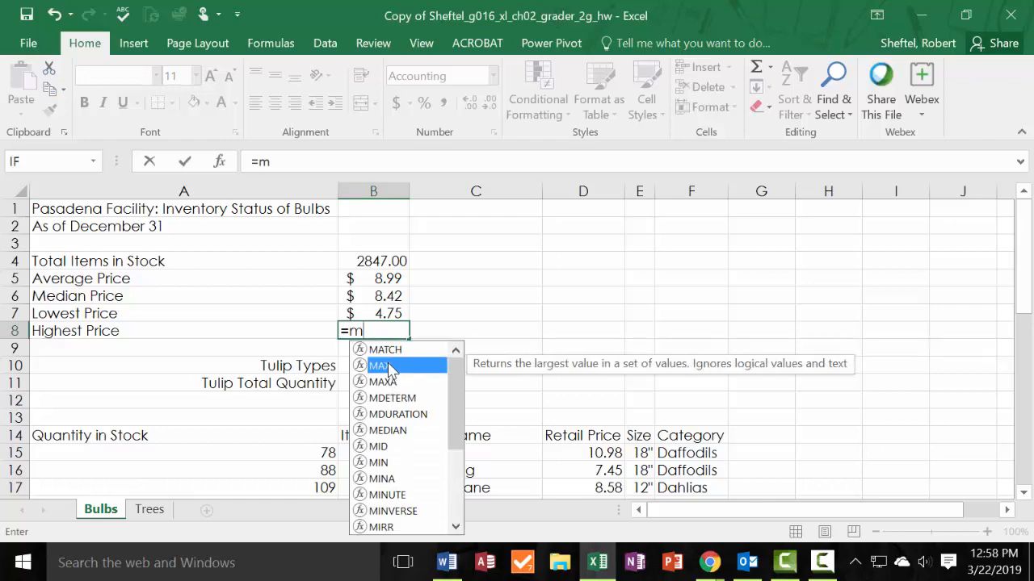
double_click(387, 365)
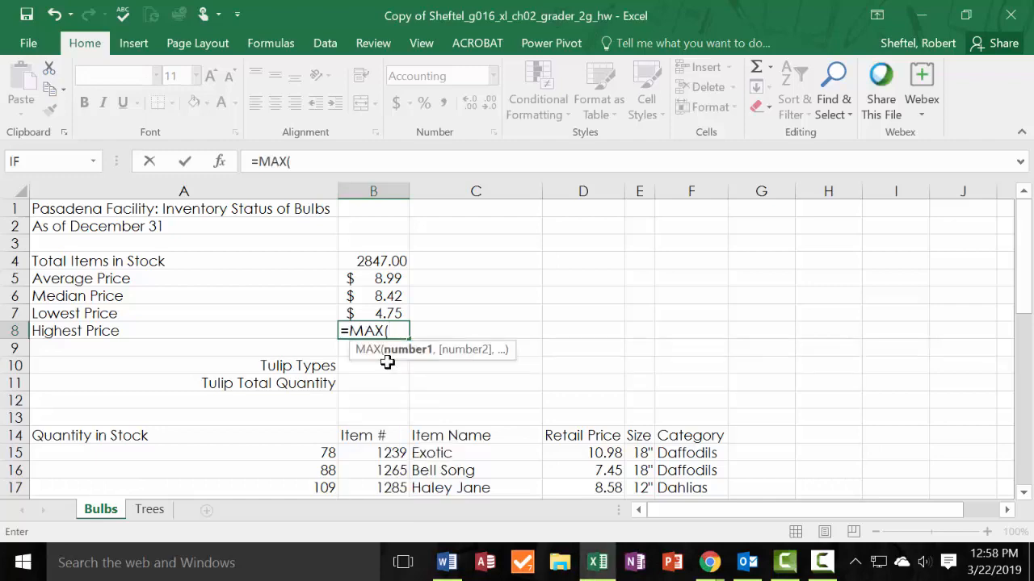
mouse_move(600, 453)
mouse_down()
mouse_move(613, 494)
mouse_move(618, 485)
mouse_move(580, 489)
mouse_move(595, 454)
mouse_up()
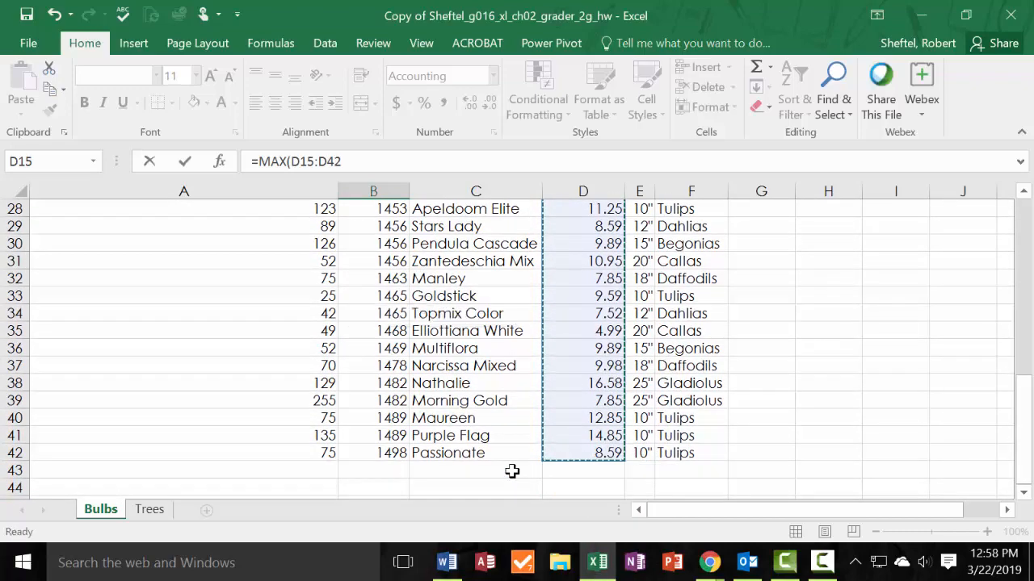
key(Return)
scroll(511, 473, up, 3)
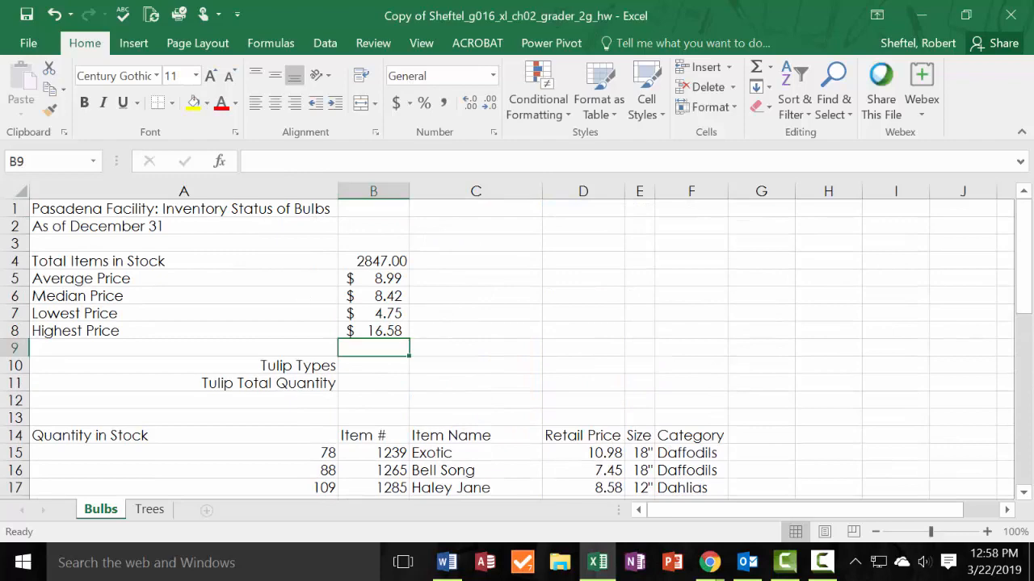
Compare the Bulbs stock and price statistics with the solution PDF.
click(709, 562)
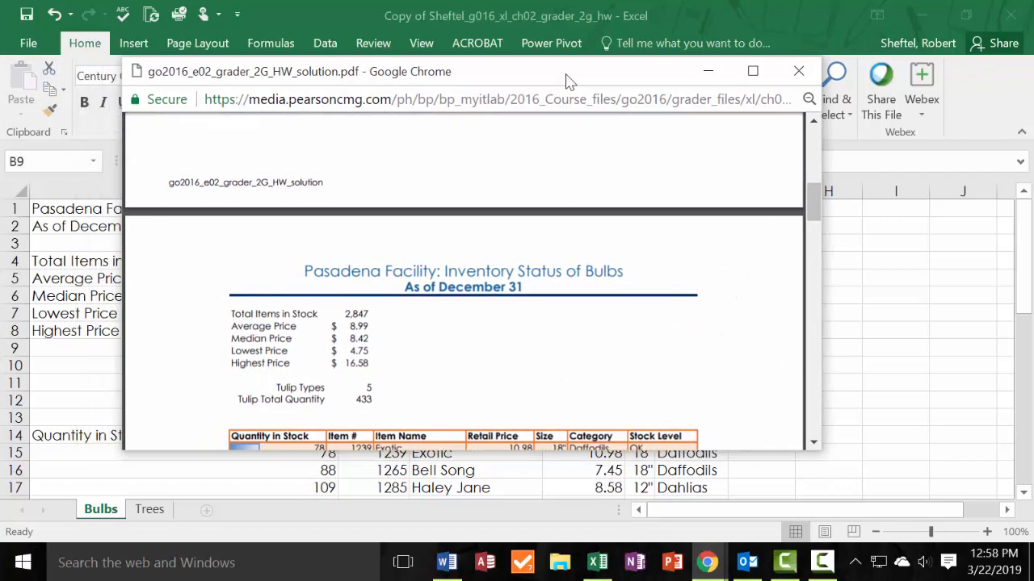
drag(565, 81, 872, 44)
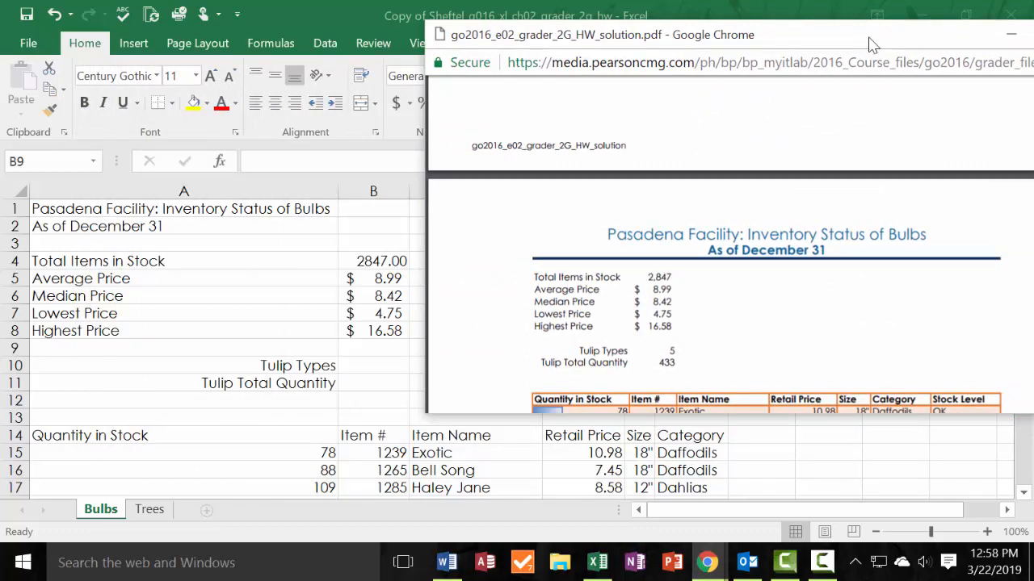
drag(872, 44, 0, 73)
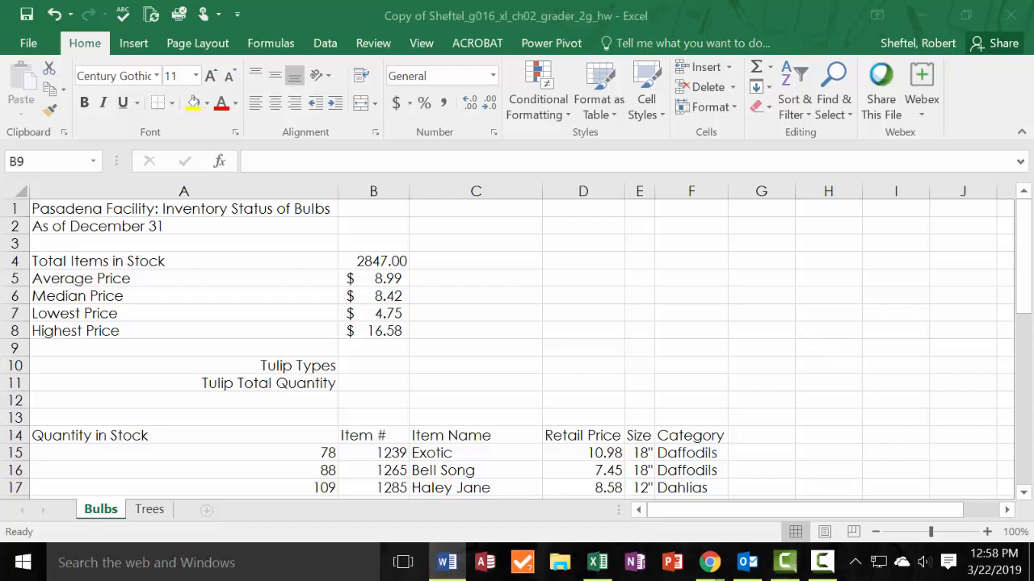
Apply the Accounting number format to the Bulbs price statistics in B5:B8 and review the formatted cells.
click(395, 281)
drag(389, 277, 392, 320)
click(492, 76)
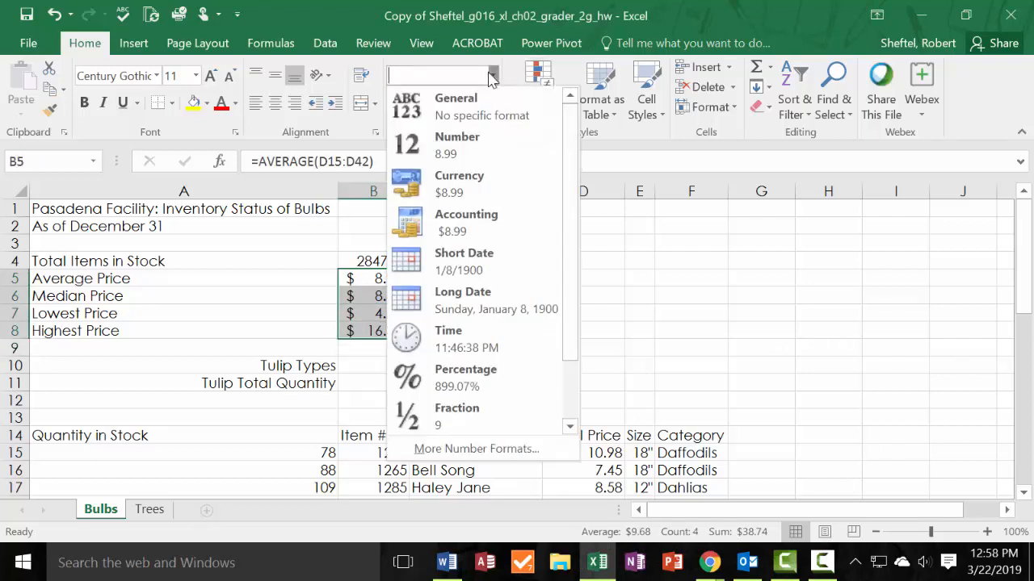
click(483, 214)
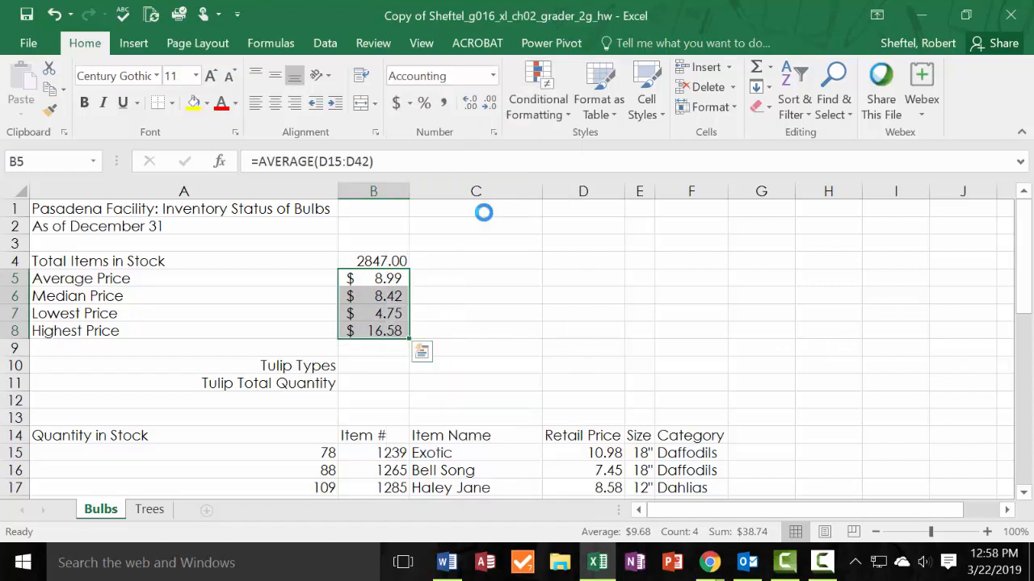
click(525, 309)
drag(393, 275, 195, 326)
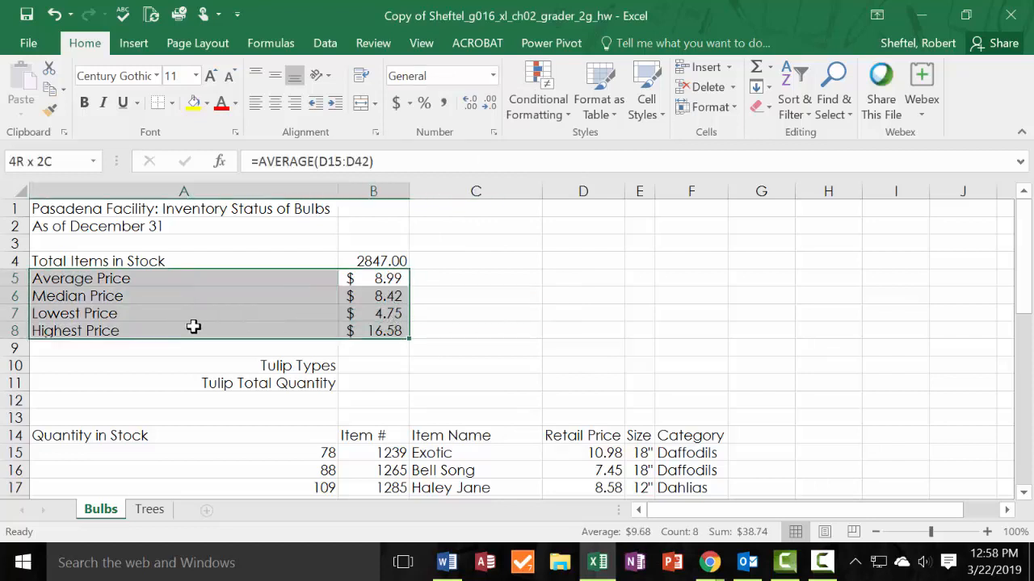
drag(194, 327, 193, 326)
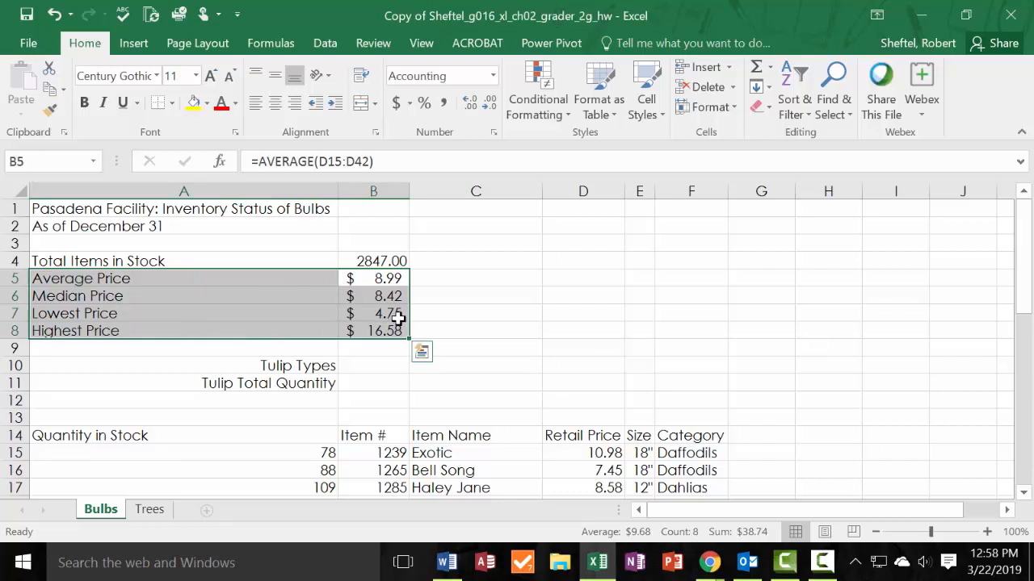
click(444, 279)
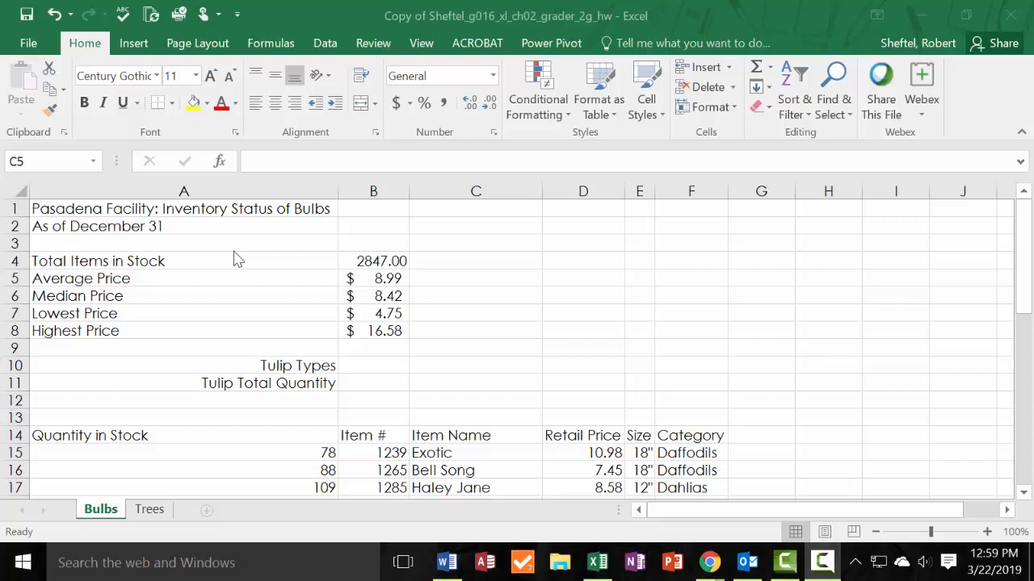
Enter =SUM(A15:A42) in B4 of the Trees sheet to calculate the Total Items in Stock.
click(155, 512)
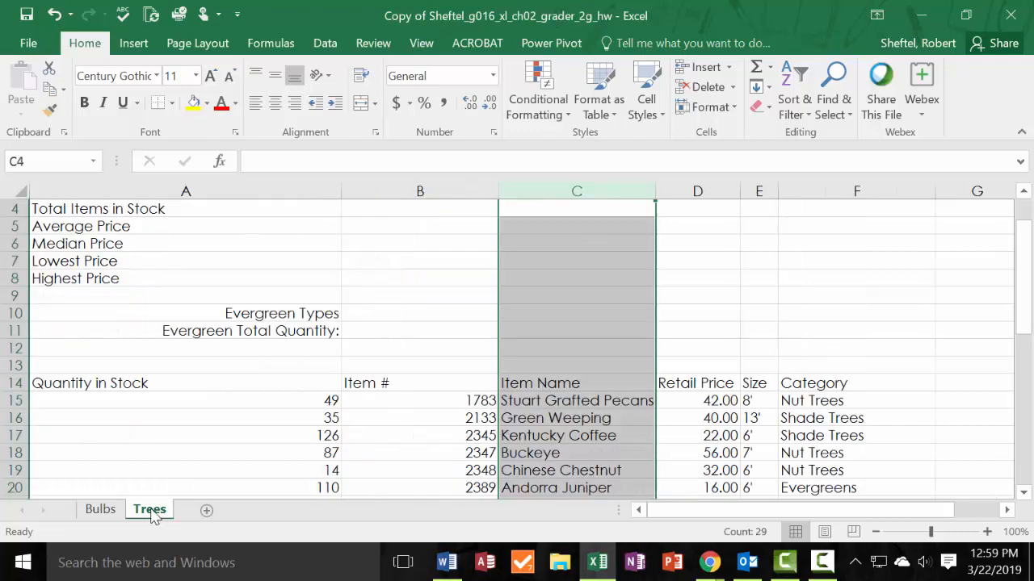
click(105, 515)
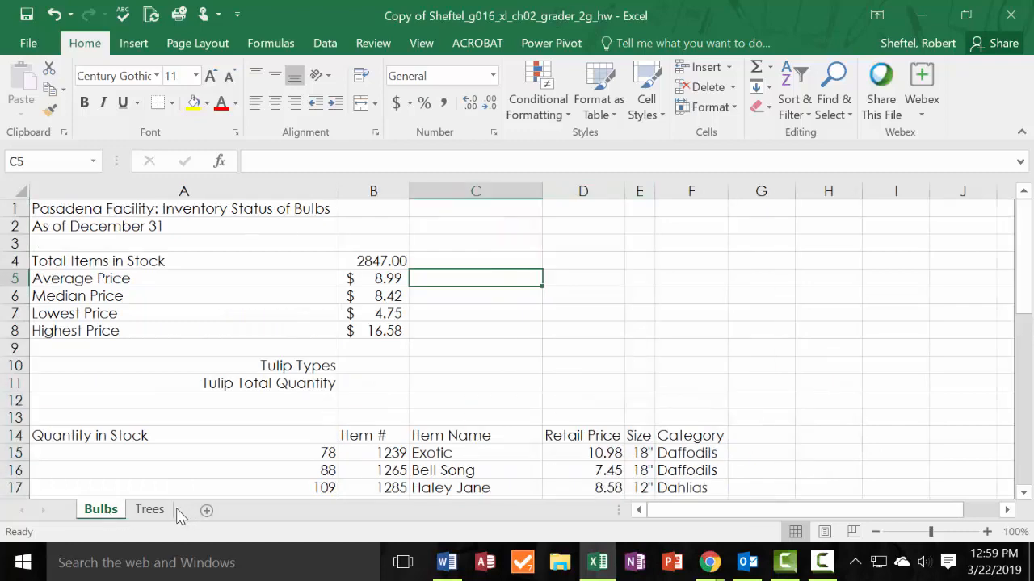
click(154, 514)
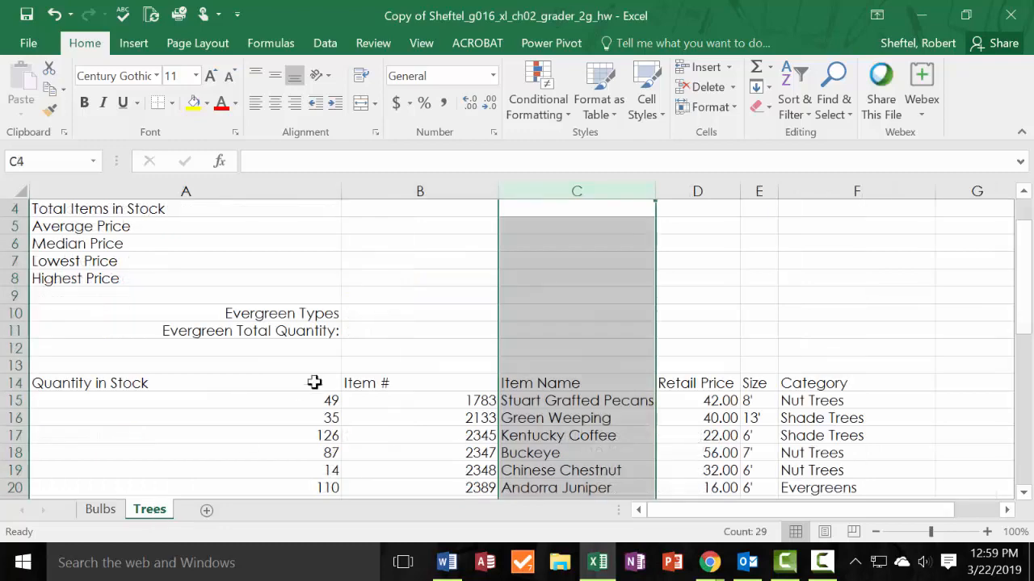
scroll(323, 363, up, 1)
click(414, 261)
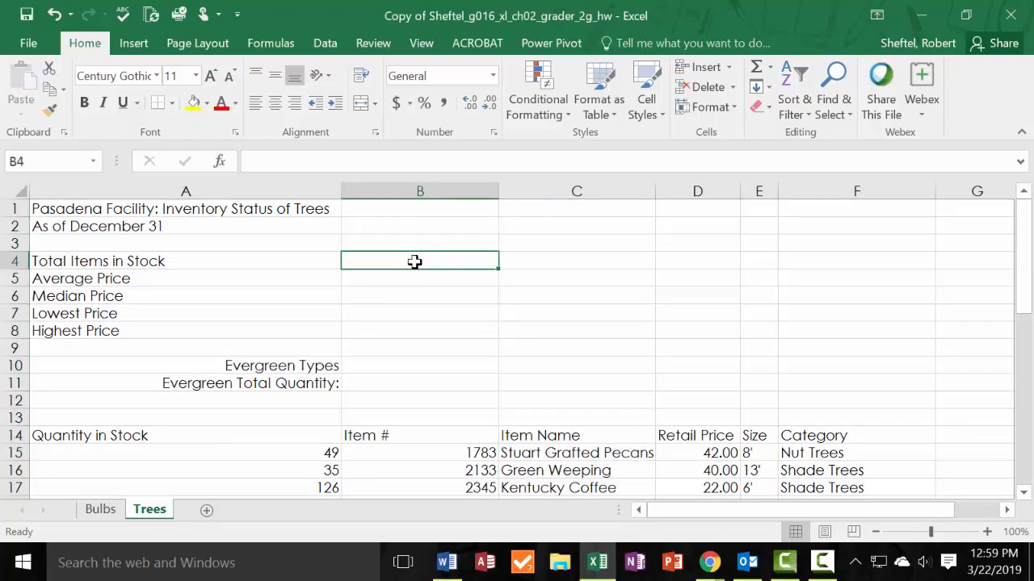
text(=su)
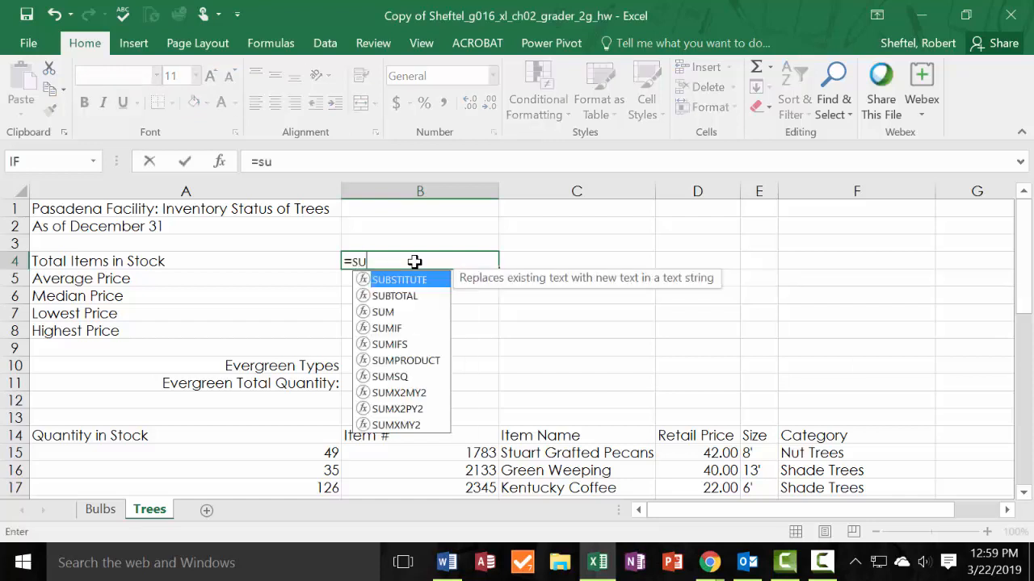
text(m()
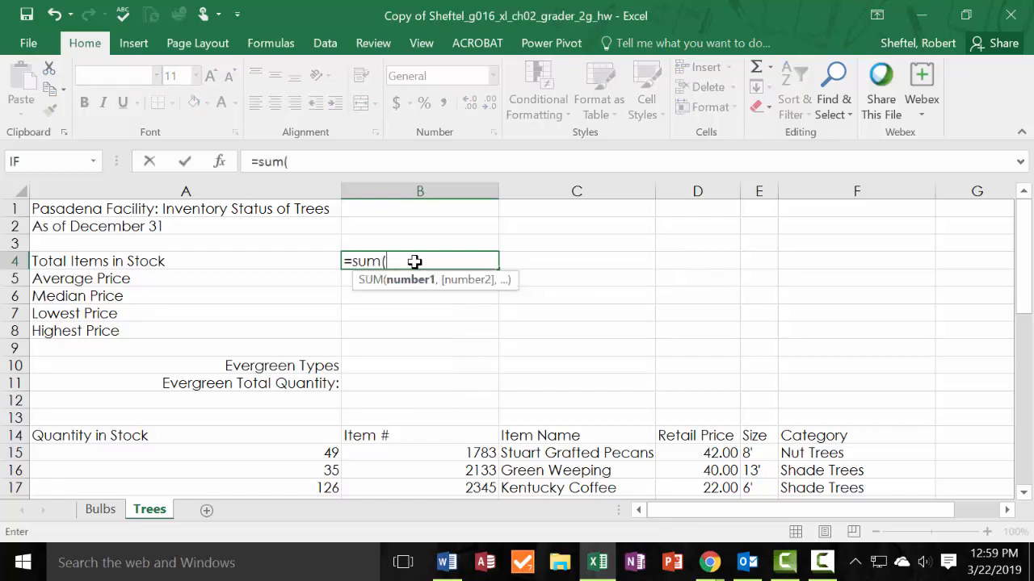
scroll(298, 384, down, 1)
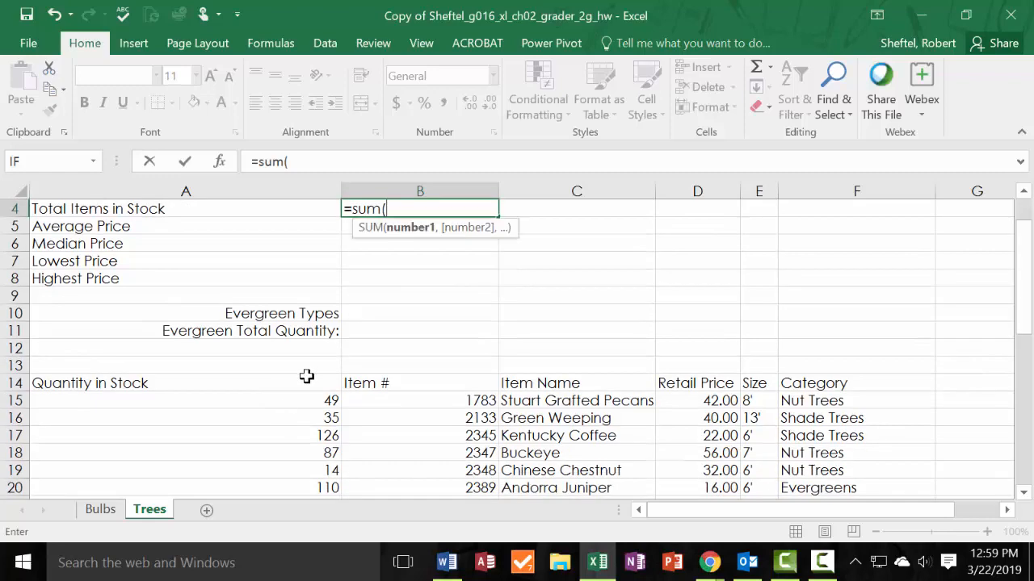
drag(315, 398, 312, 474)
key(Return)
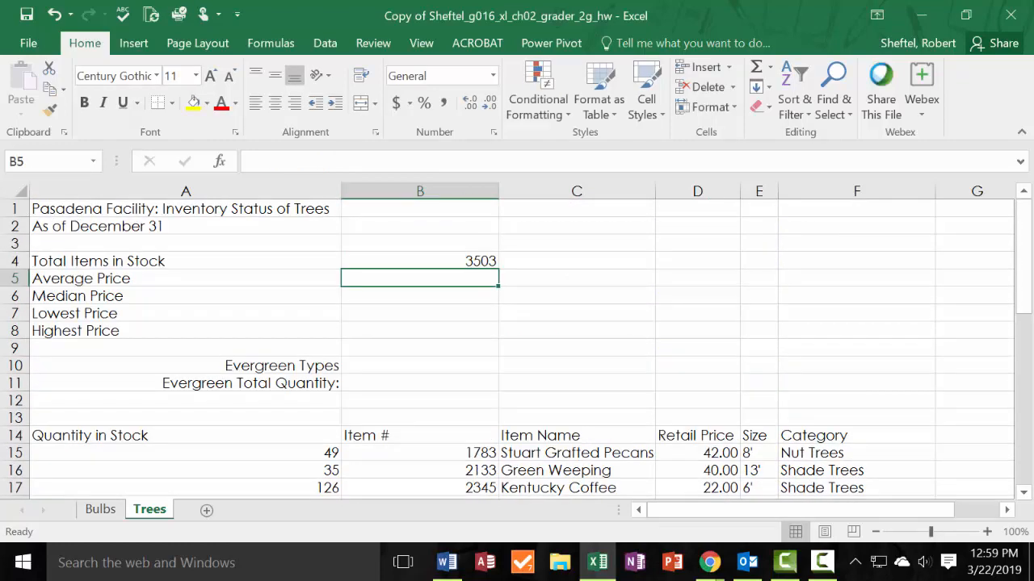
Check the solution PDF for the stock total's format and apply Comma Style to B4 on the Trees sheet.
key(alt+Tab)
drag(480, 113, 0, 171)
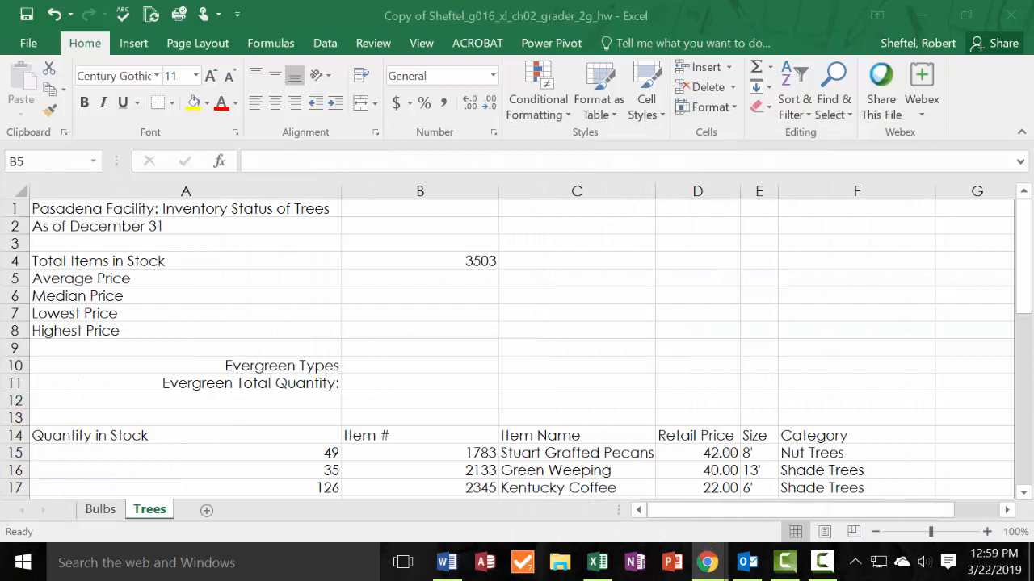
click(444, 106)
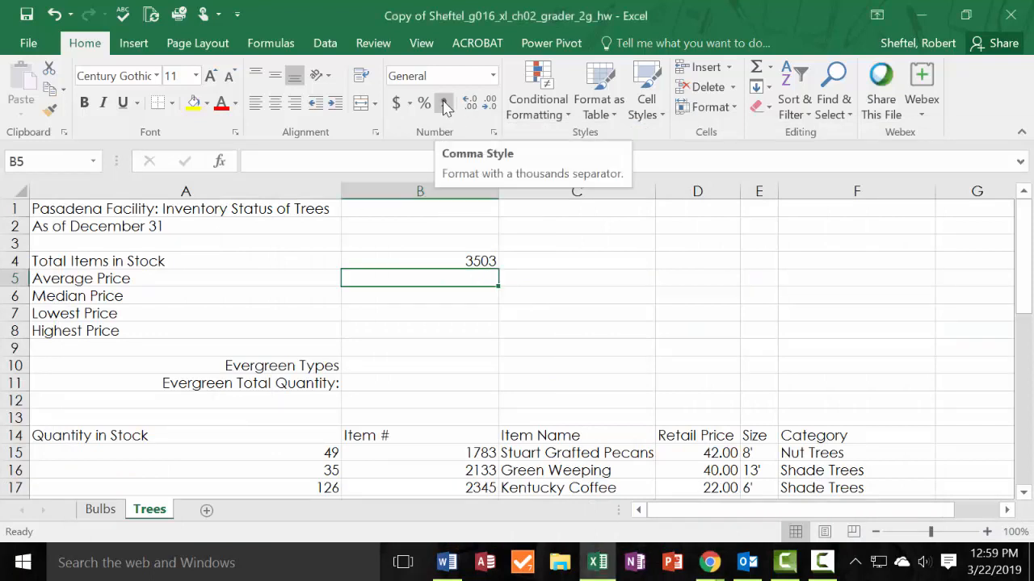
click(462, 260)
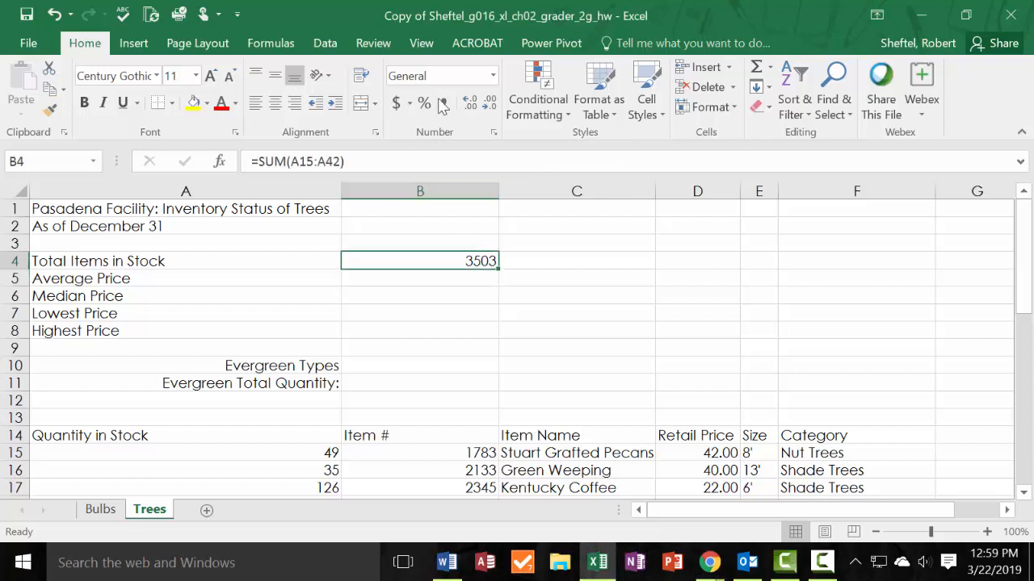
click(443, 104)
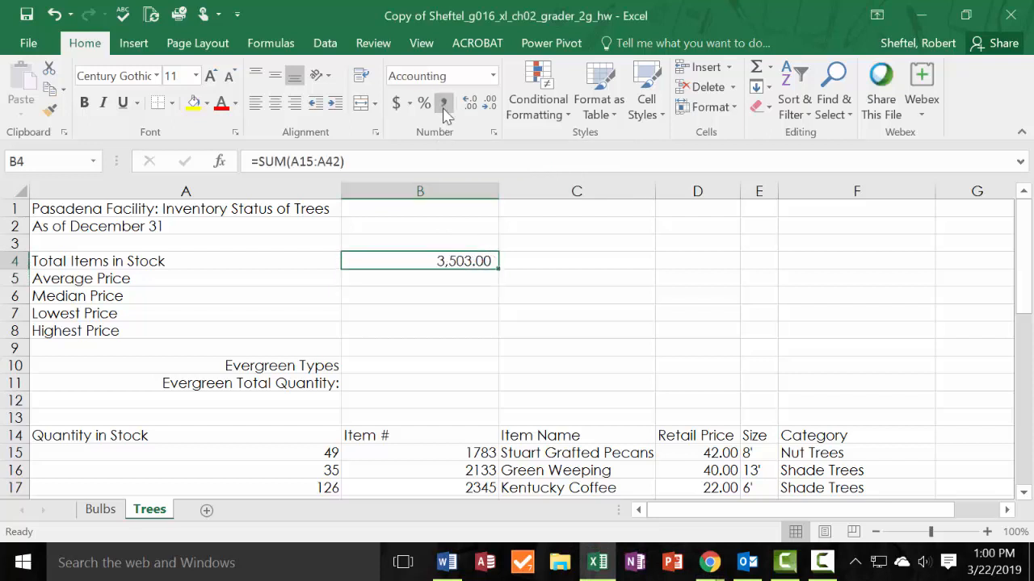
click(466, 272)
Apply the Number format to the Total Items in Stock cell B4 on the Trees sheet.
click(464, 264)
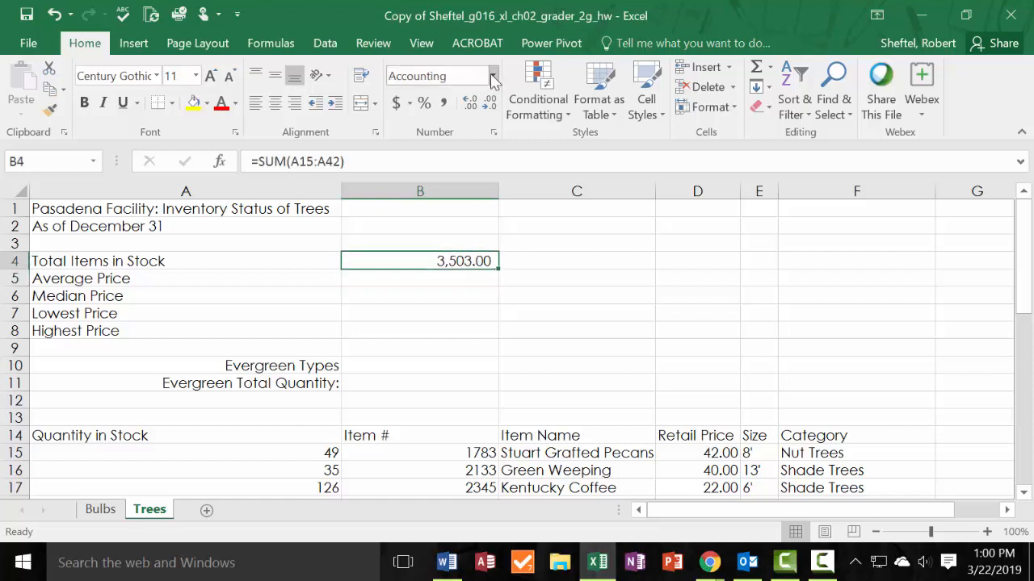
click(493, 75)
click(483, 152)
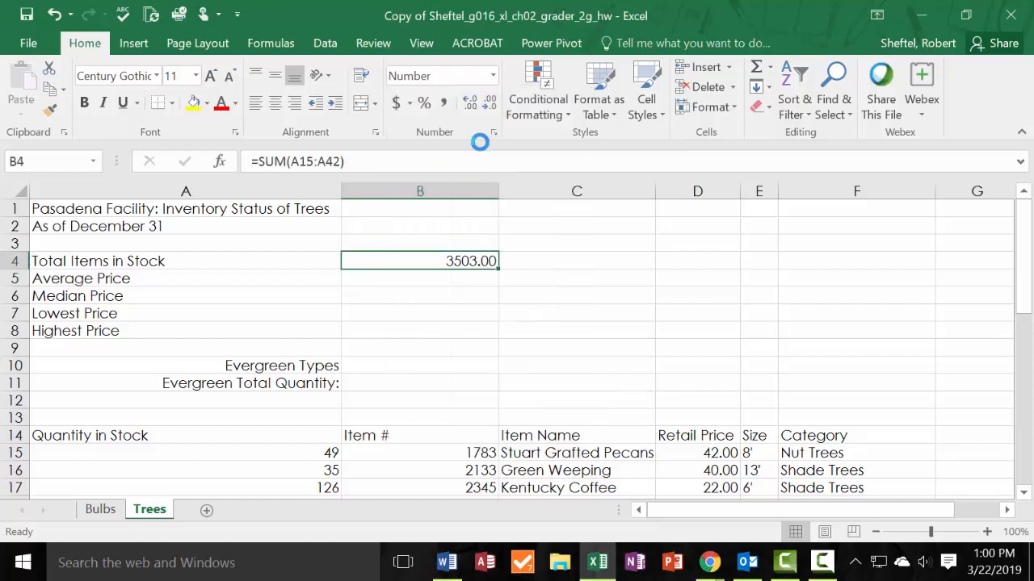
Enter =AVERAGE(D15:D42) in B5 of the Trees sheet to calculate the Average Price, and review the result cell.
click(461, 282)
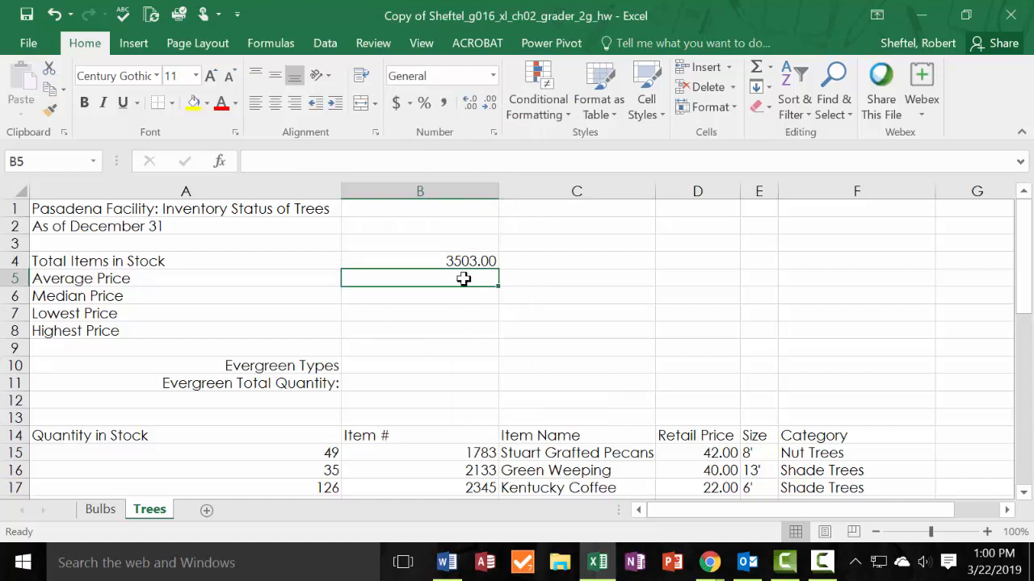
text(=avg)
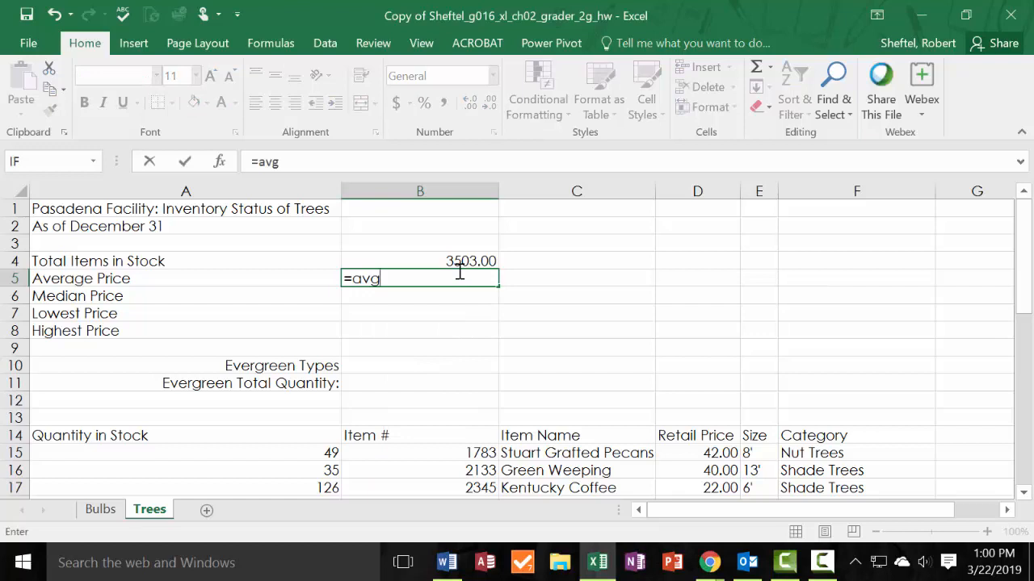
key(BackSpace)
key(BackSpace)
key(BackSpace)
text(A)
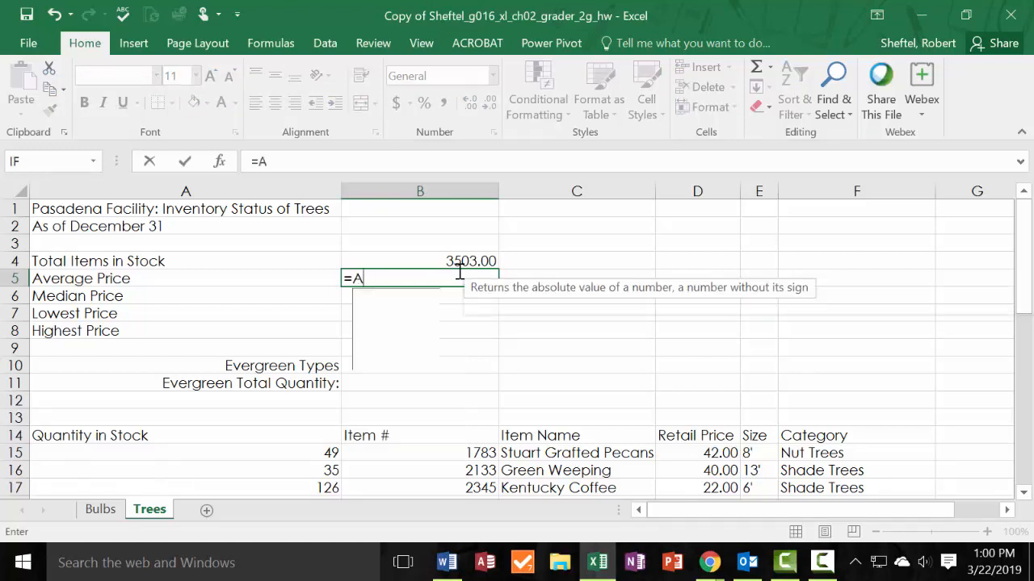
text(v)
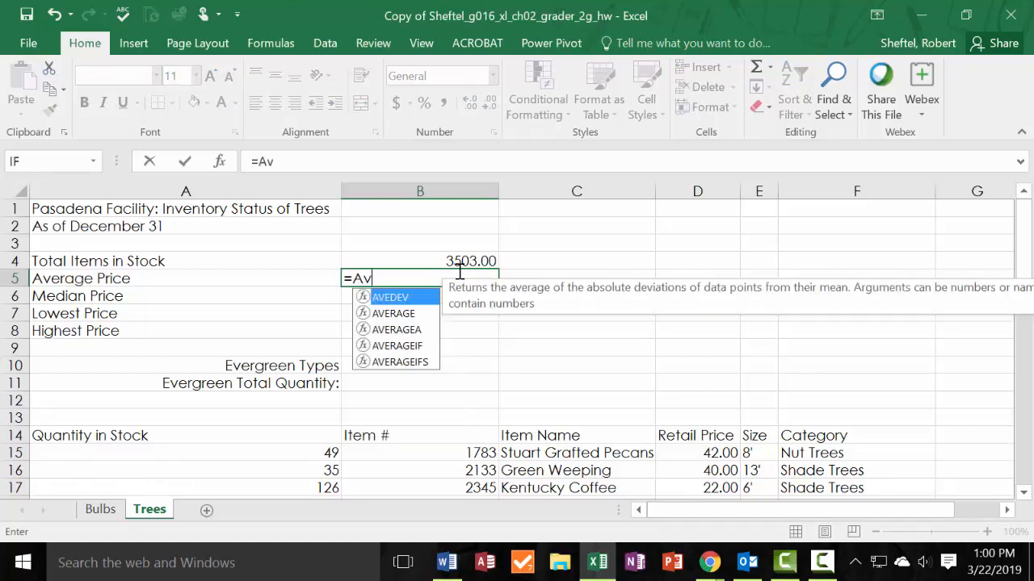
double_click(396, 313)
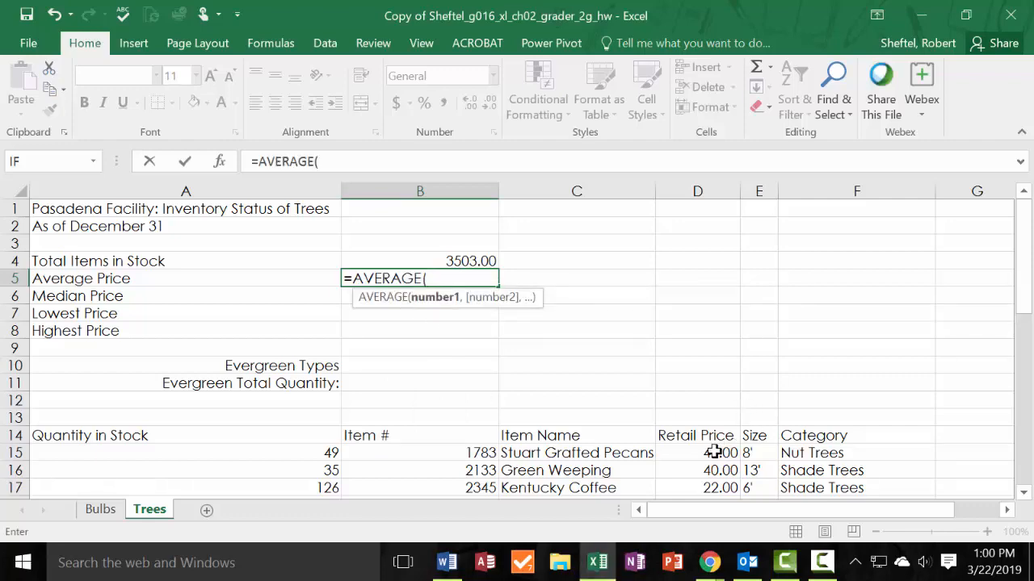
mouse_move(714, 452)
mouse_down()
mouse_move(717, 542)
mouse_move(722, 491)
mouse_move(727, 525)
mouse_move(725, 464)
mouse_up()
key(Return)
scroll(641, 415, up, 2)
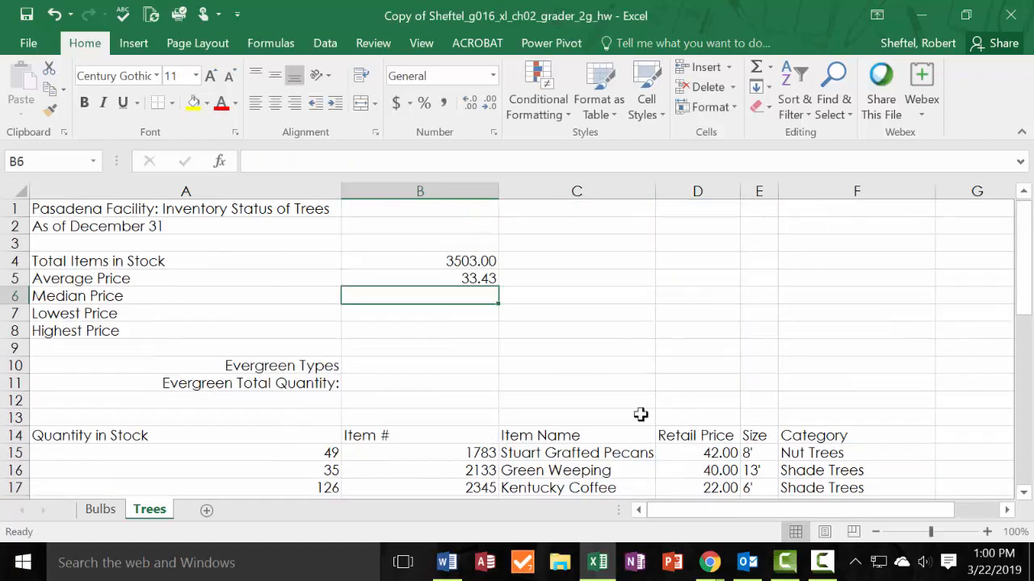
click(473, 278)
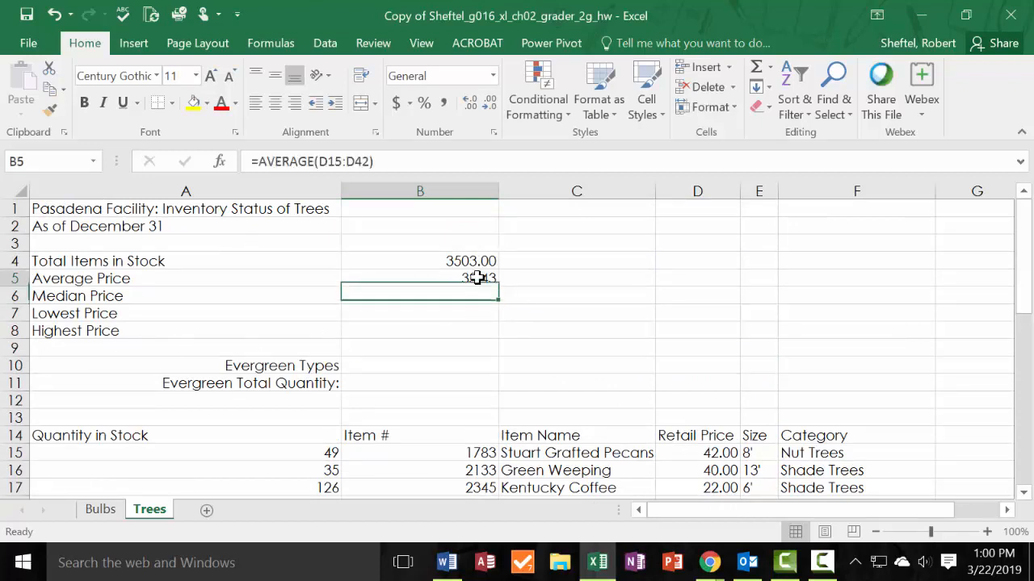
click(475, 298)
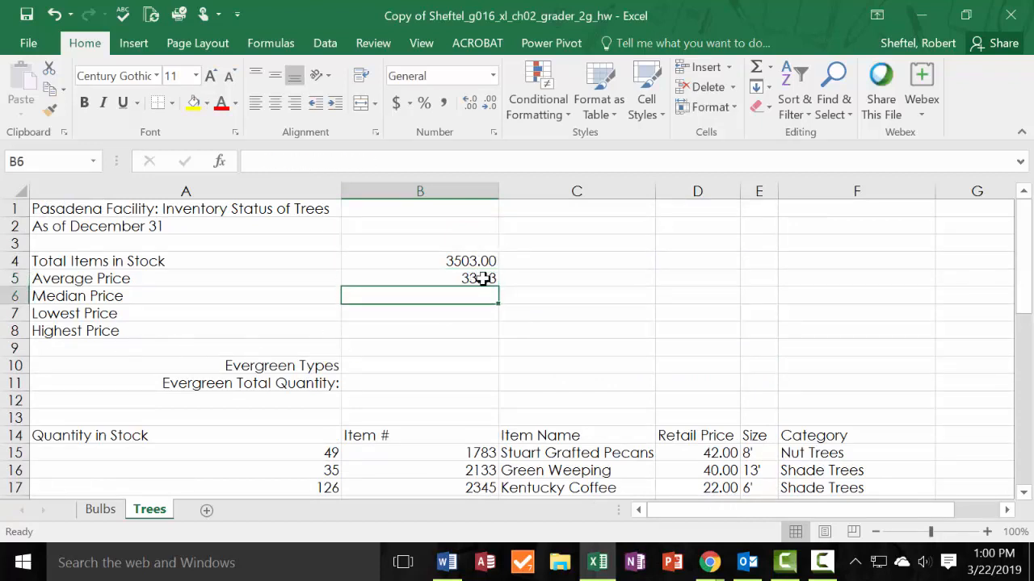
Enter =MEDIAN(D15:D42) in B6 of the Trees sheet to calculate the Median Price.
click(485, 276)
click(473, 292)
text(=)
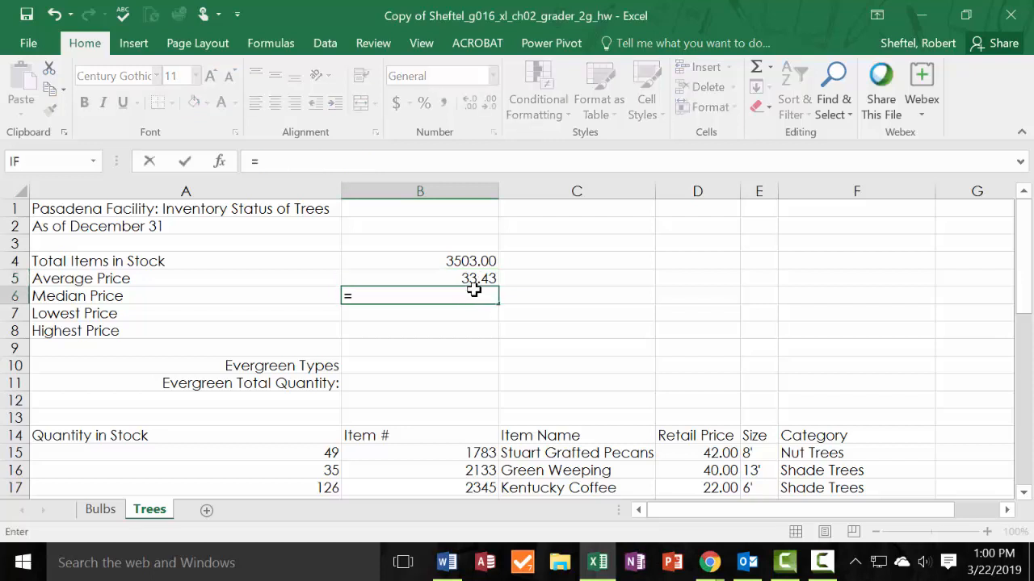
text(Med)
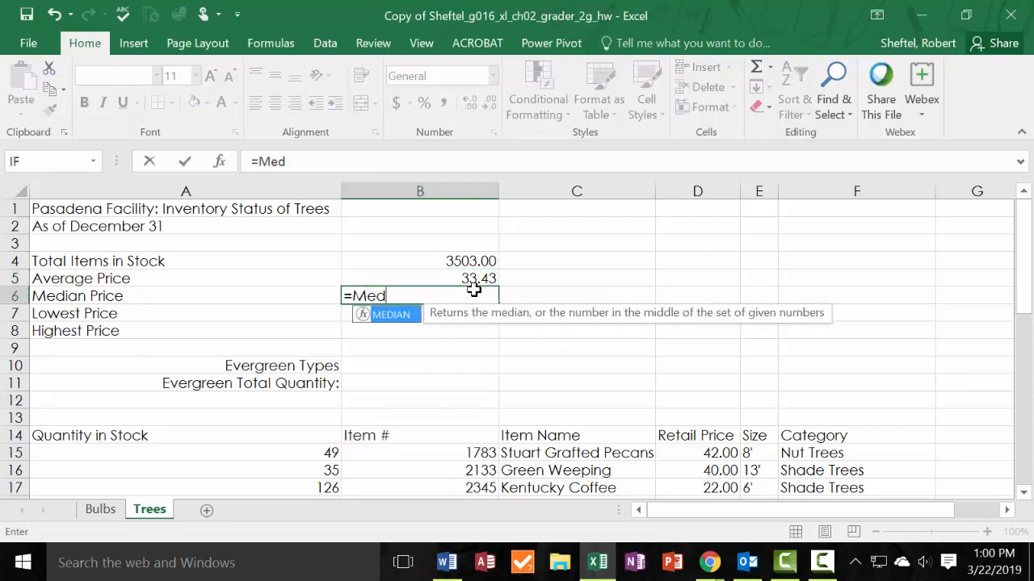
double_click(415, 317)
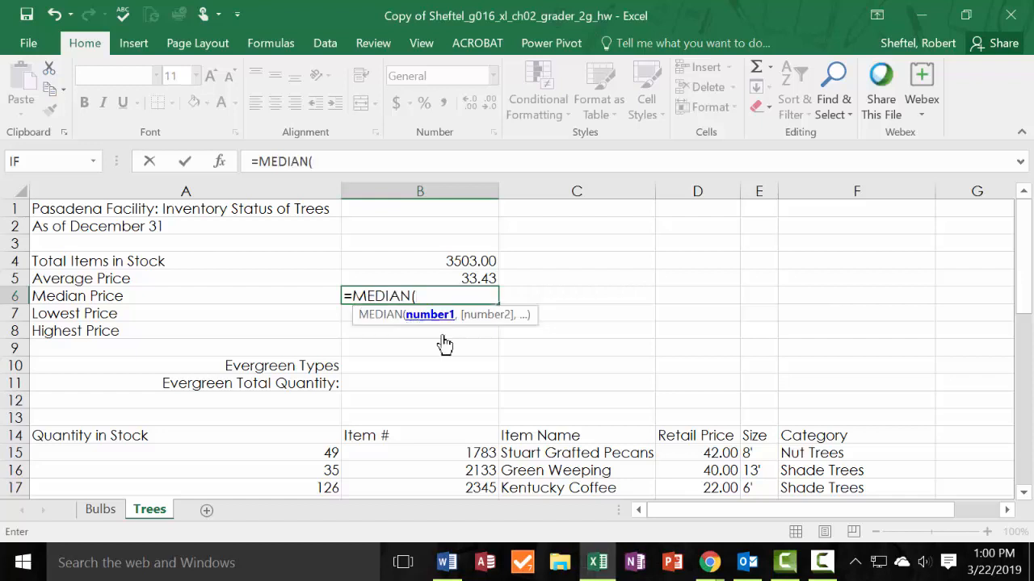
click(711, 452)
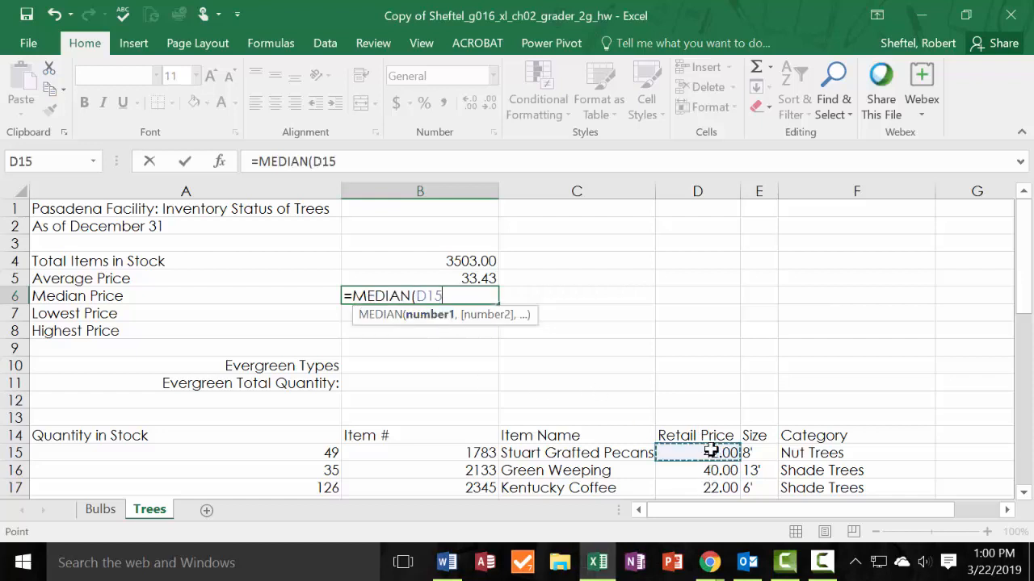
mouse_move(711, 452)
mouse_down()
mouse_move(699, 526)
mouse_move(709, 472)
mouse_up()
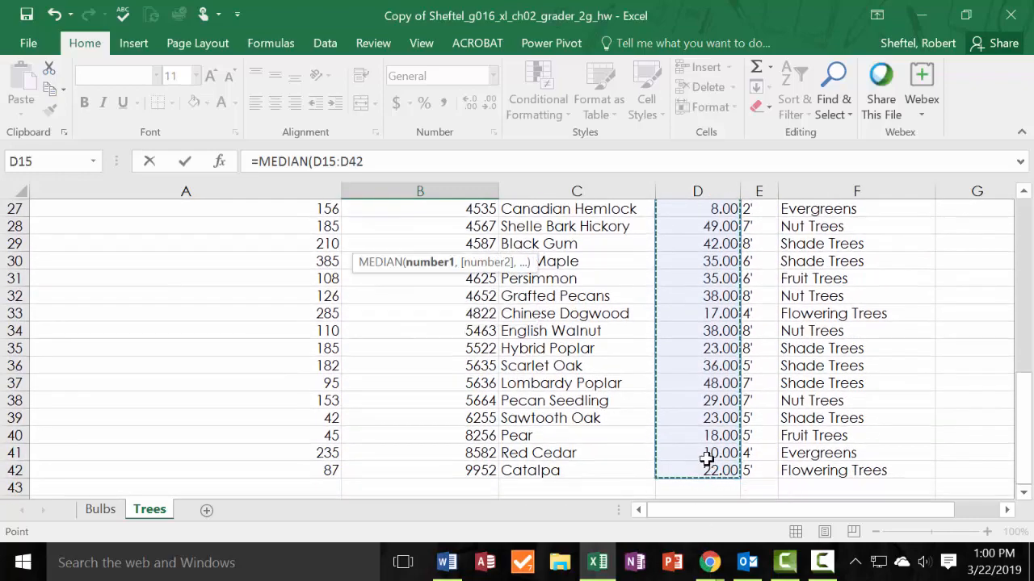
key(Return)
scroll(644, 315, up, 2)
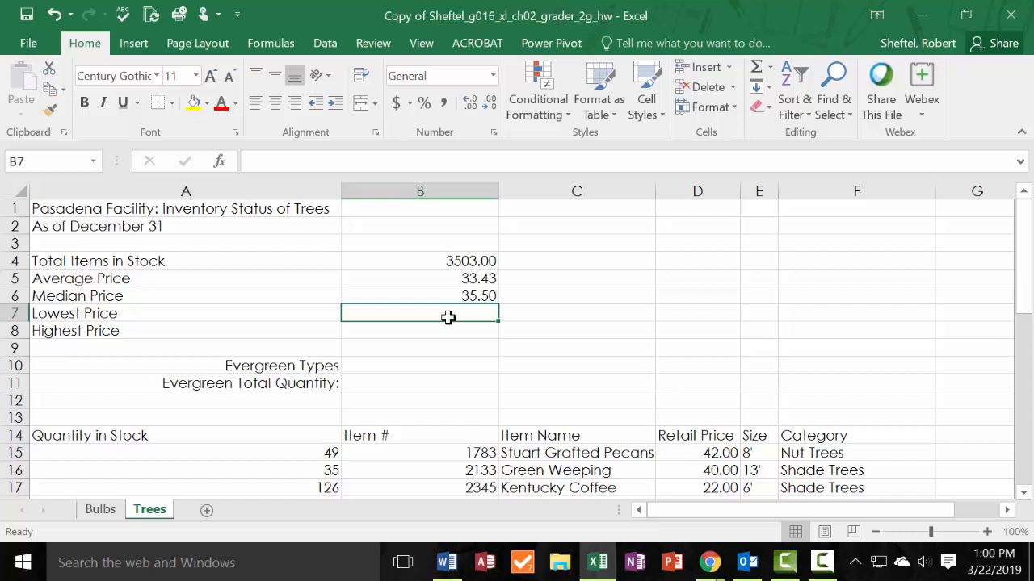
Enter a MIN function over the Retail Price values in B7 of the Trees sheet to calculate the Lowest Price.
text(=)
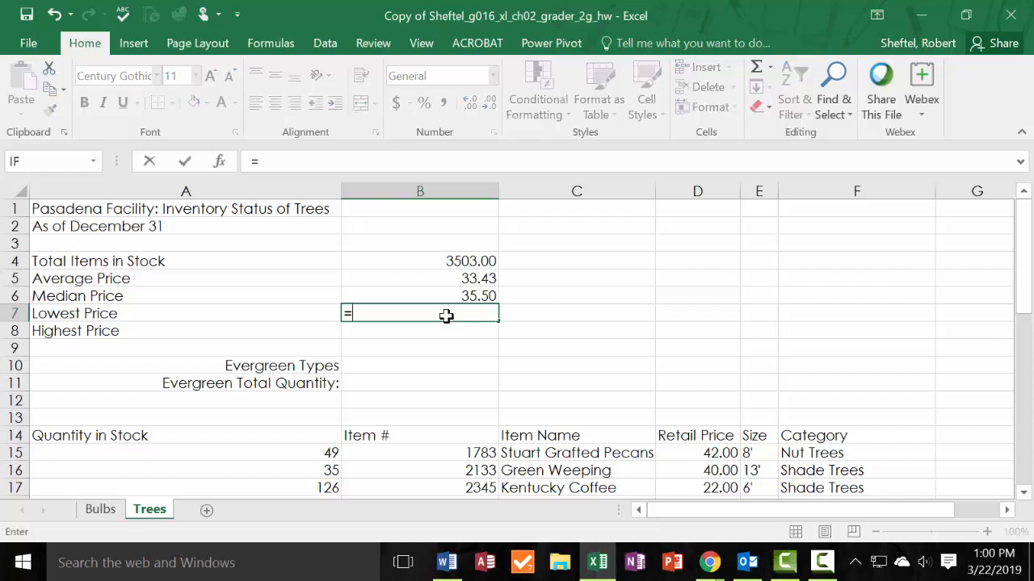
text(m)
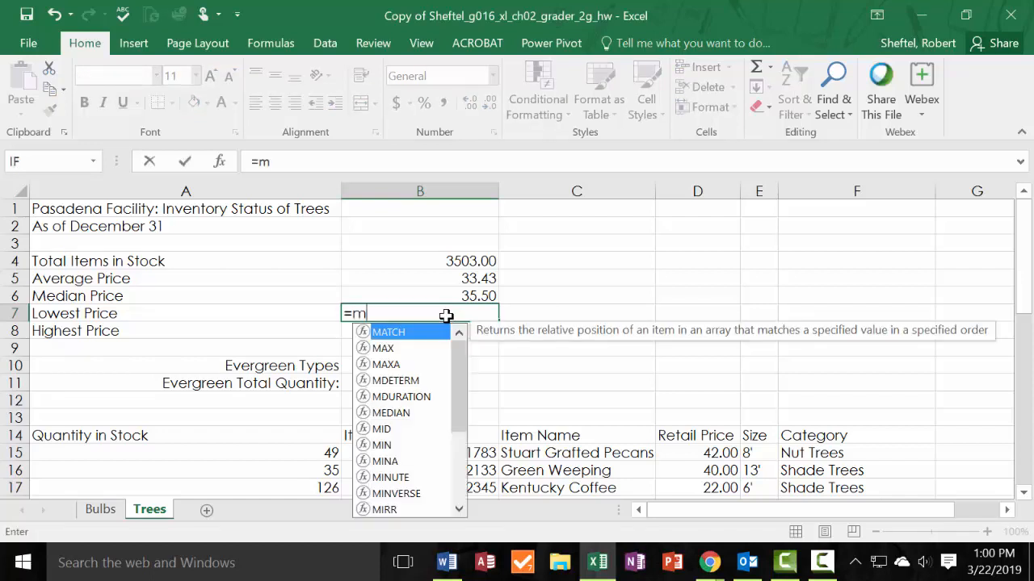
text(in()
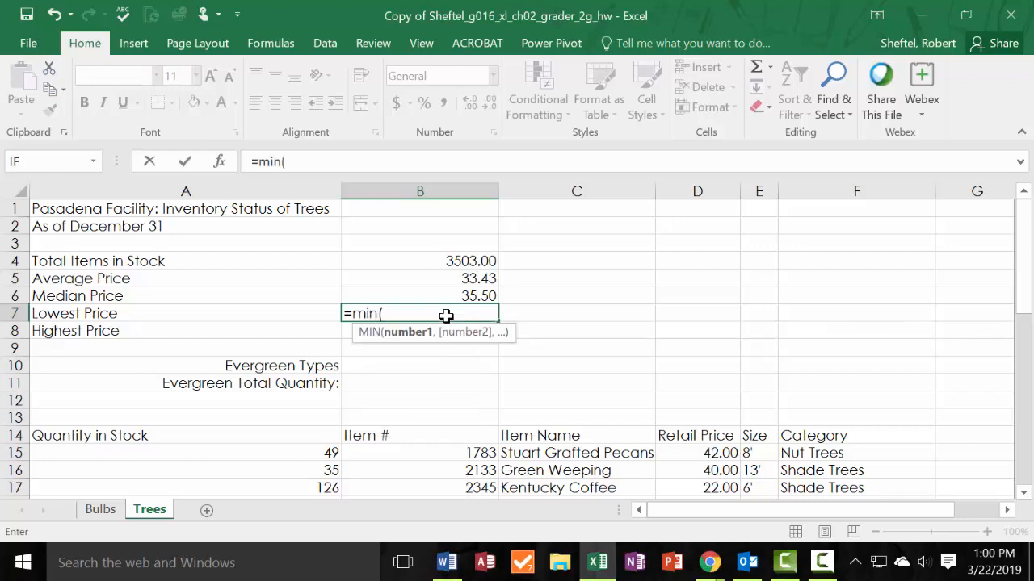
drag(709, 452, 711, 474)
key(Return)
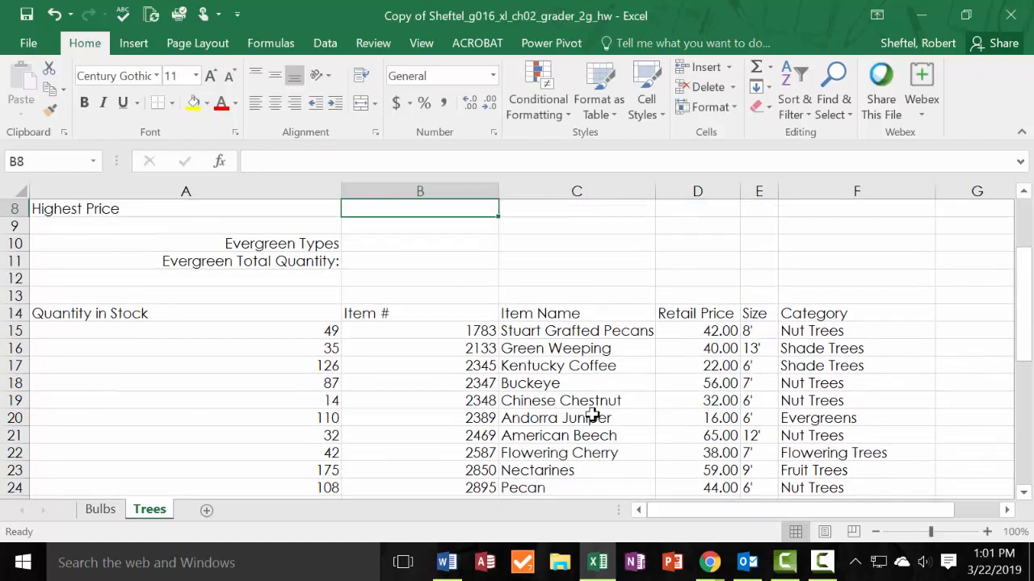
scroll(492, 364, up, 3)
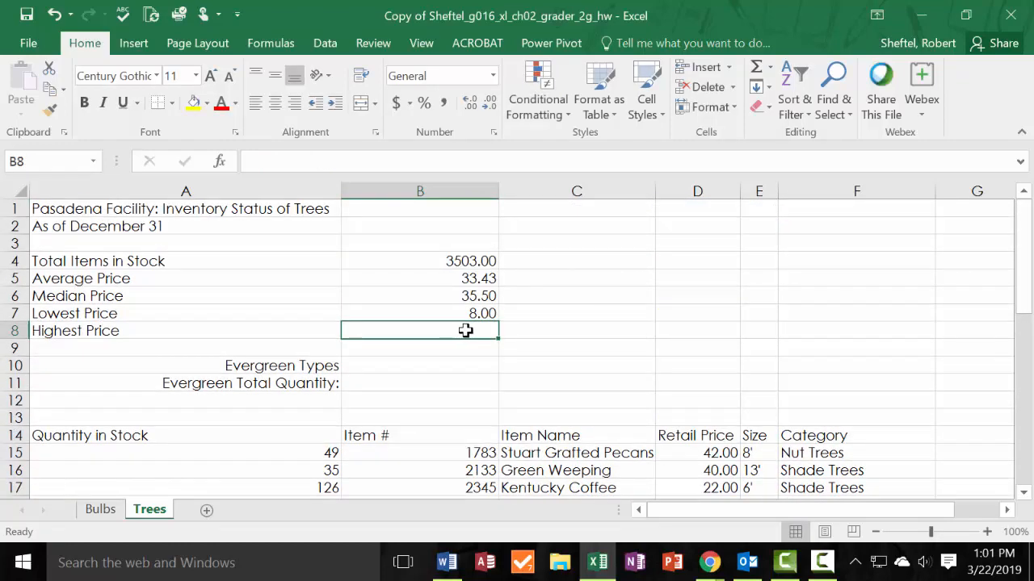
Enter =MAX(D15:D42) in B8 of the Trees sheet to calculate the Highest Price.
text(=)
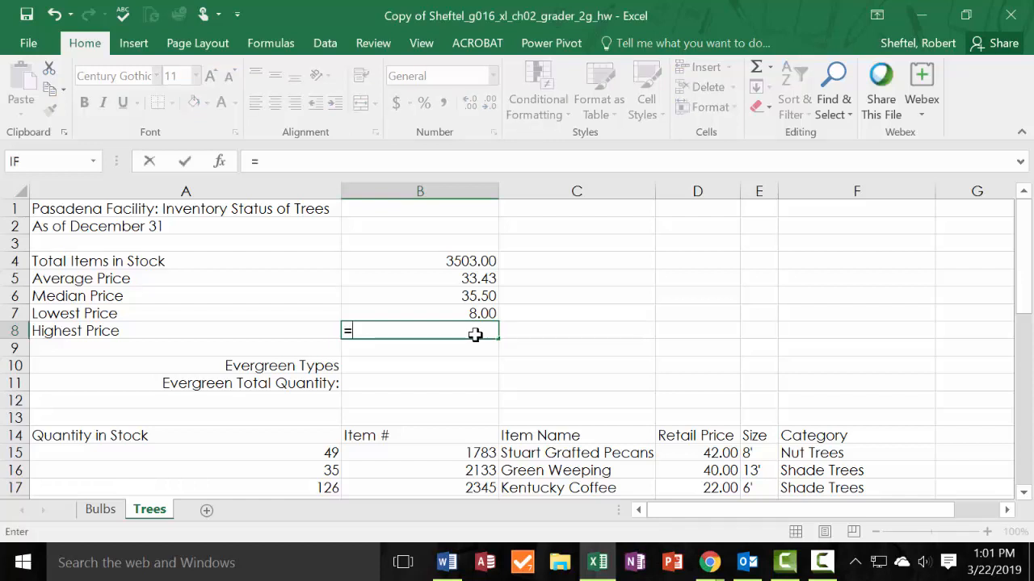
text(m)
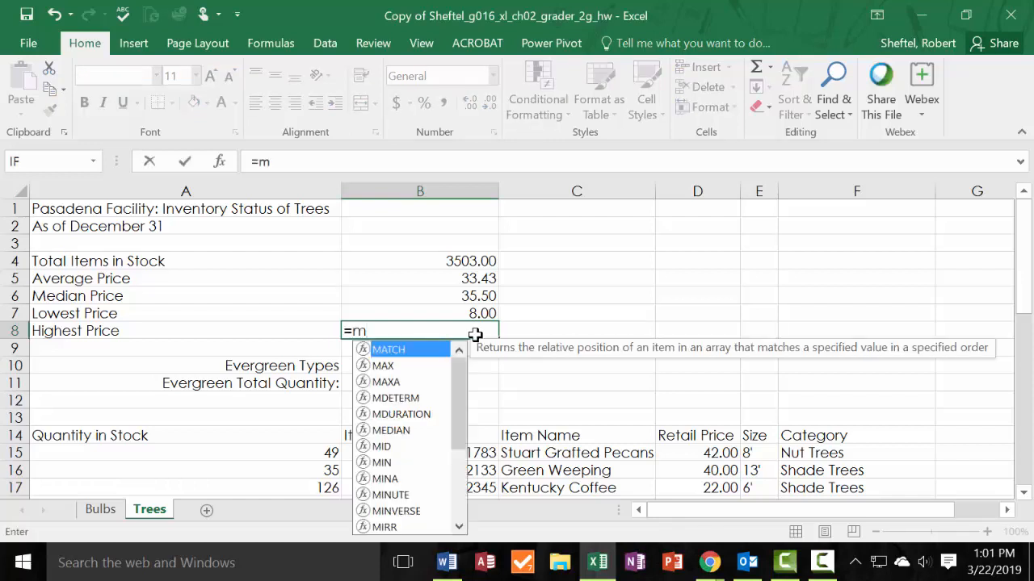
click(393, 364)
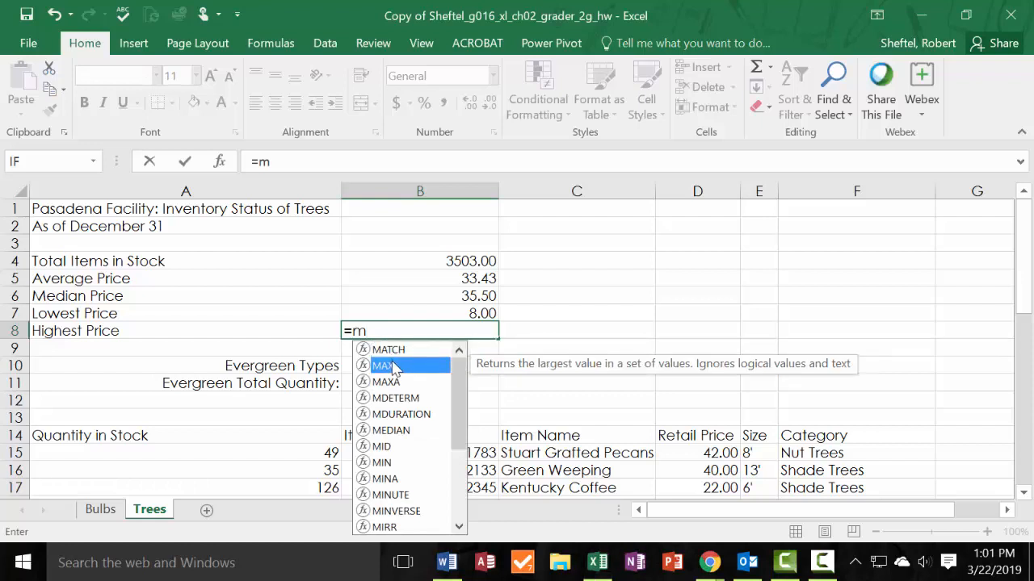
double_click(393, 363)
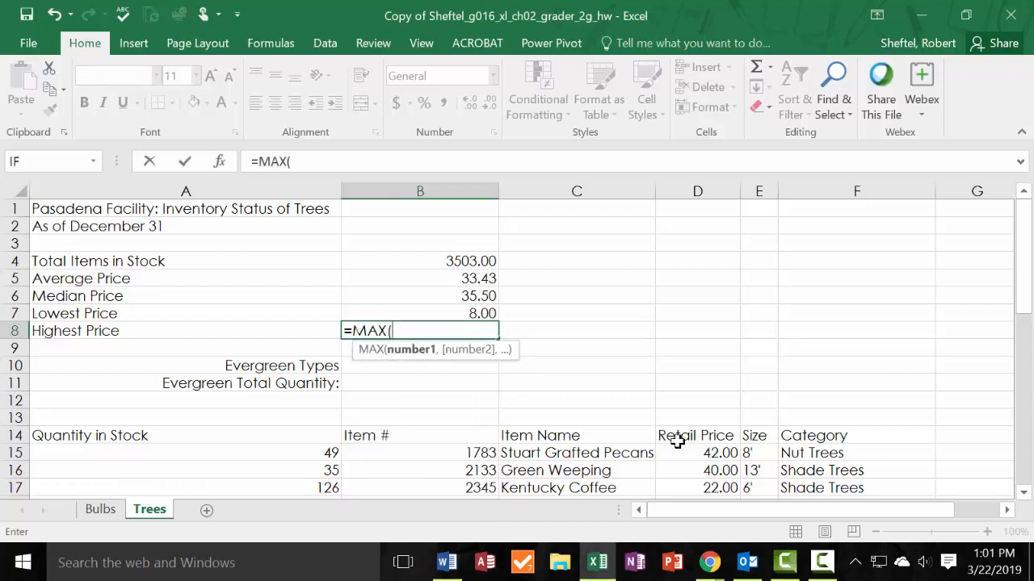
click(707, 453)
mouse_move(706, 452)
mouse_down()
mouse_move(703, 565)
mouse_move(729, 494)
mouse_move(717, 468)
mouse_up()
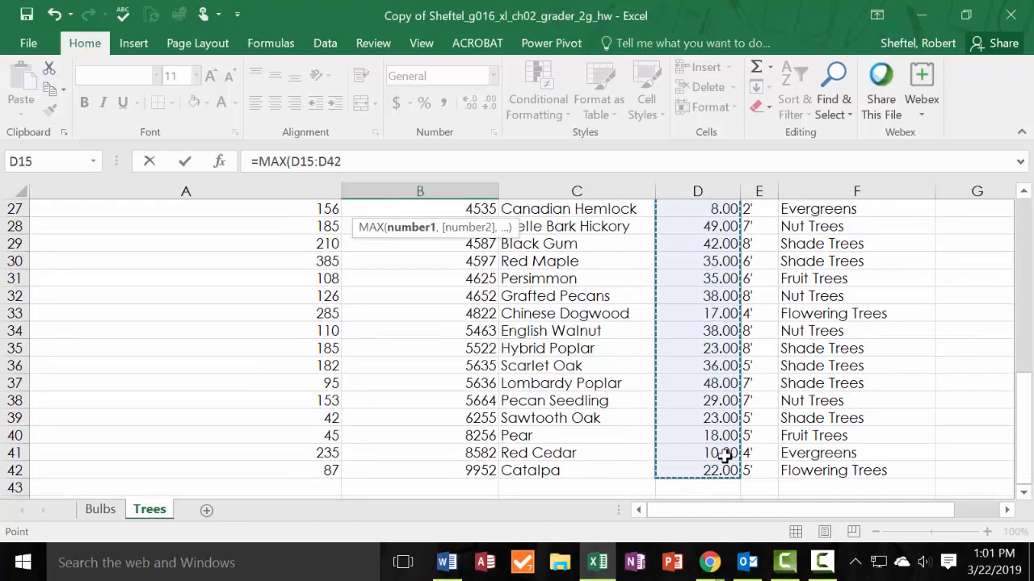
key(Return)
scroll(541, 277, up, 3)
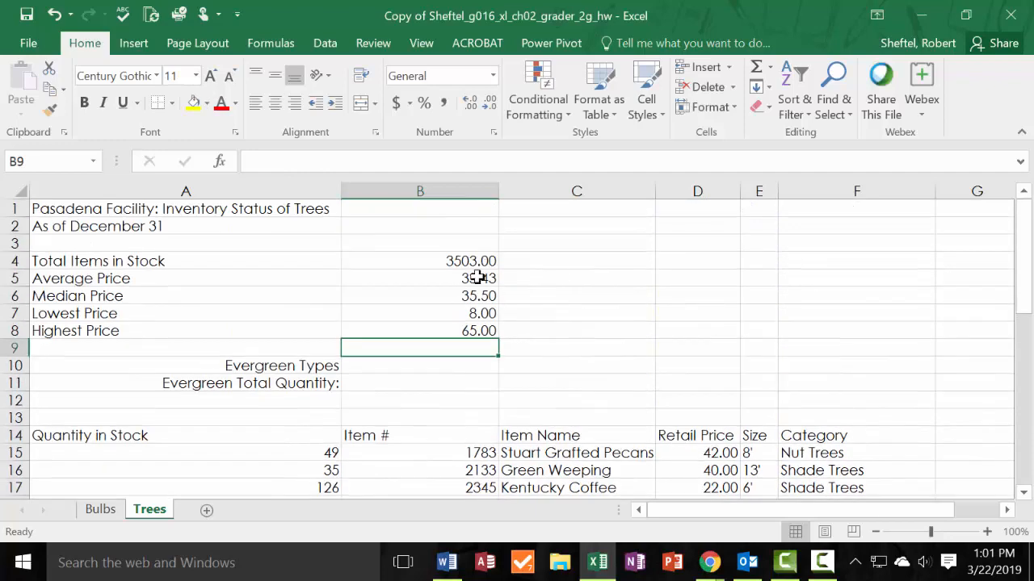
Apply the Accounting number format to the price statistics in B5:B8 on the Trees sheet.
drag(473, 278, 474, 331)
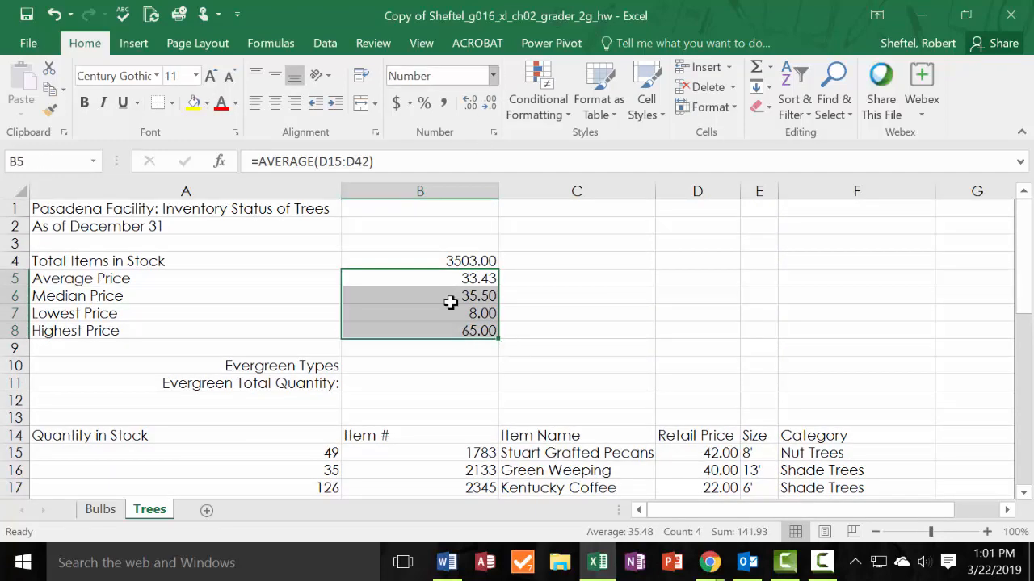
click(484, 281)
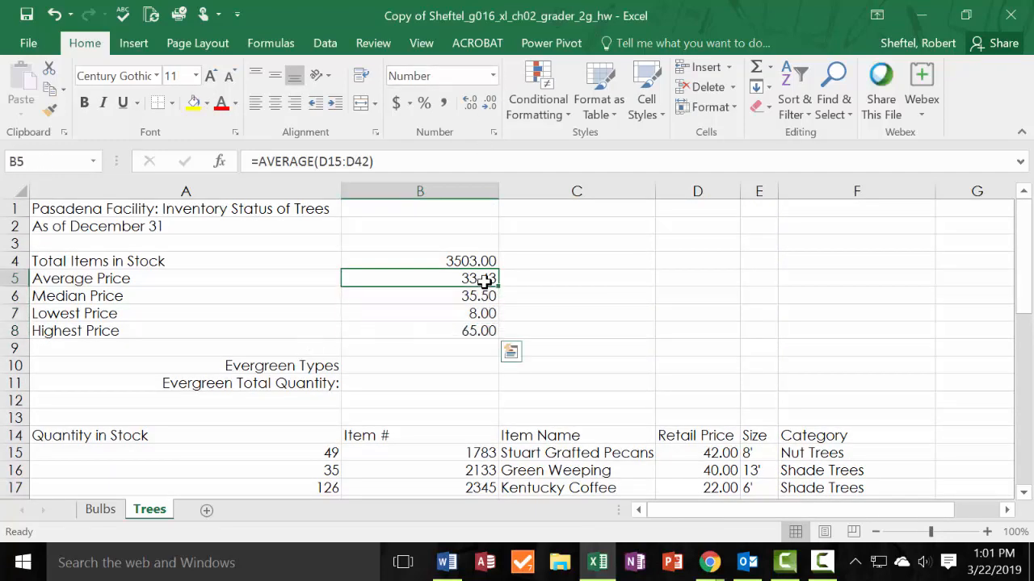
drag(478, 283, 478, 331)
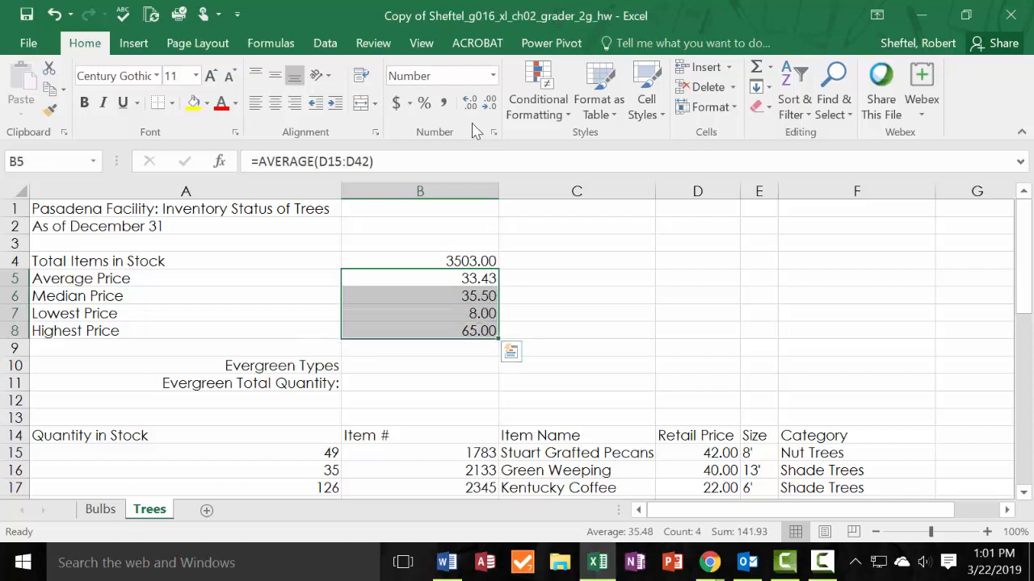
click(494, 76)
click(480, 229)
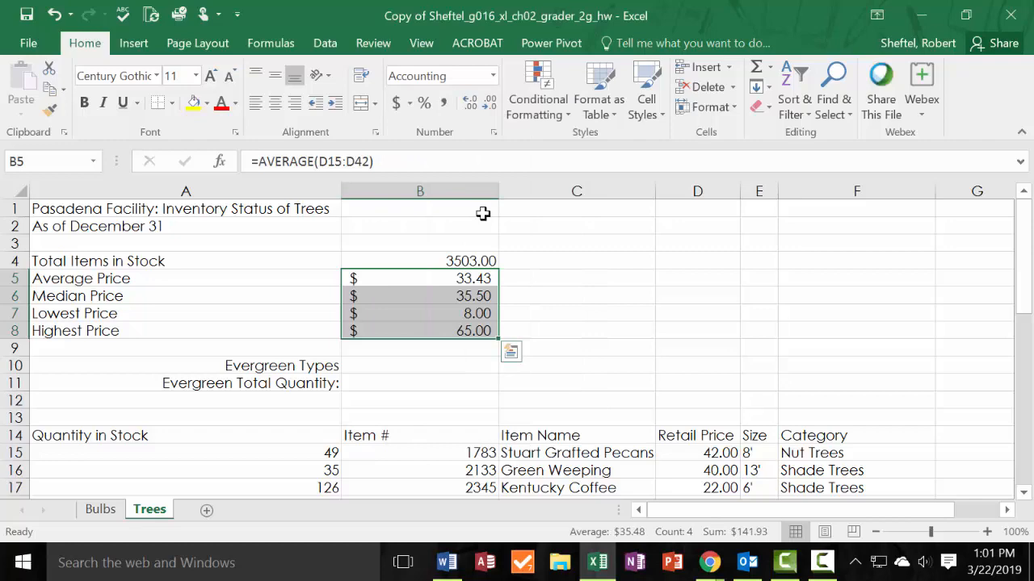
Switch to the Bulbs sheet.
drag(0, 130, 955, 149)
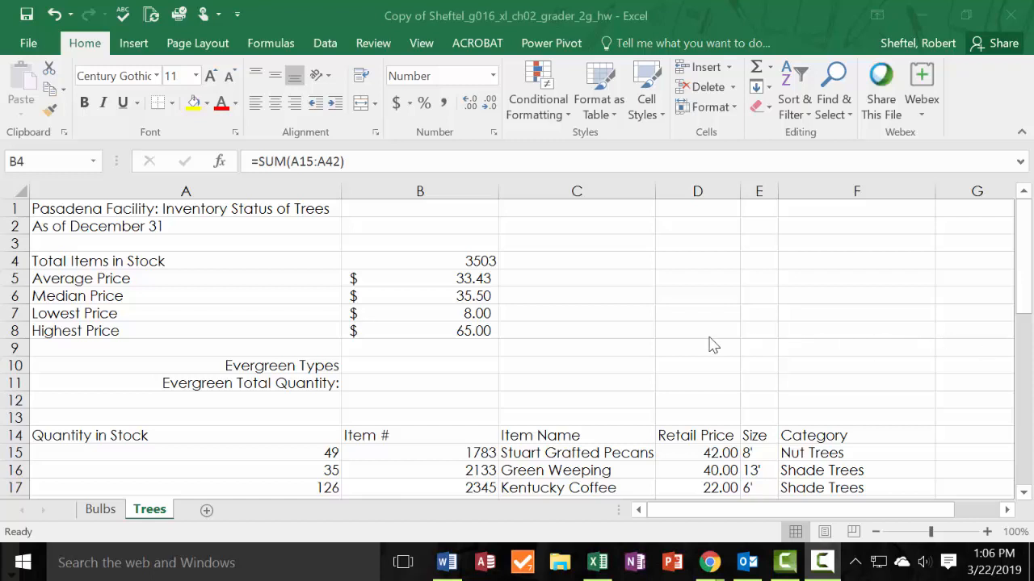
click(100, 515)
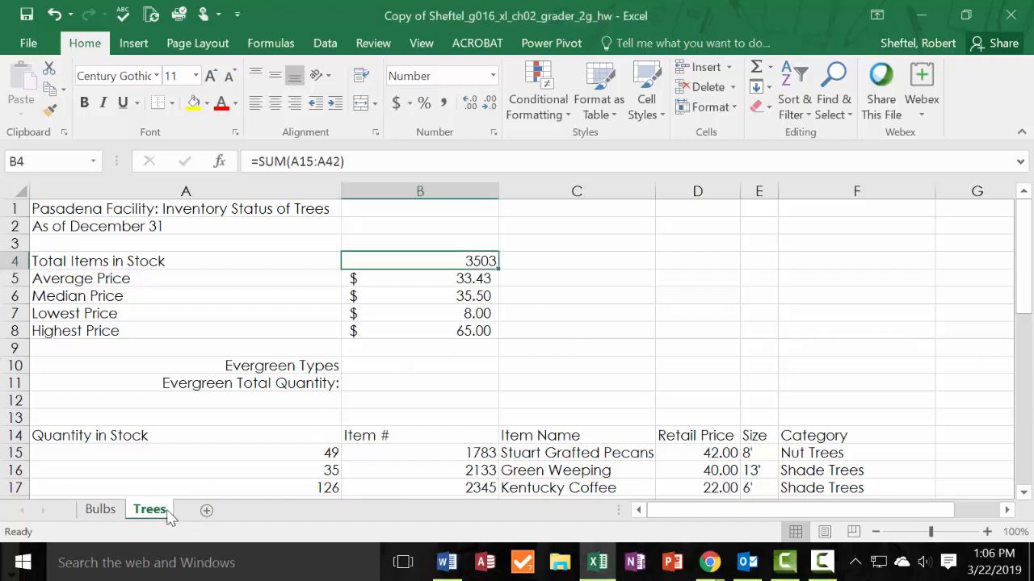
click(98, 512)
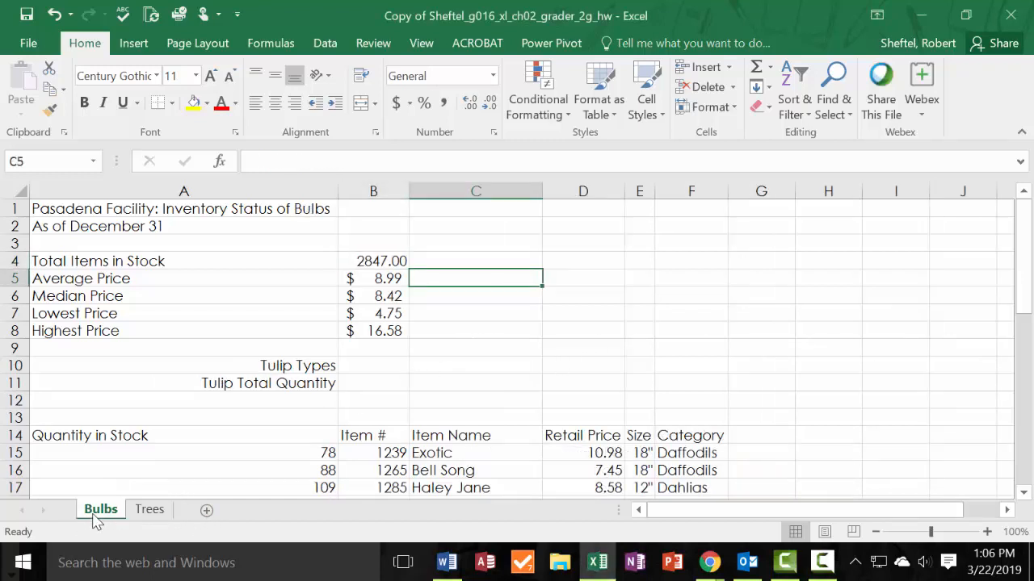
click(388, 366)
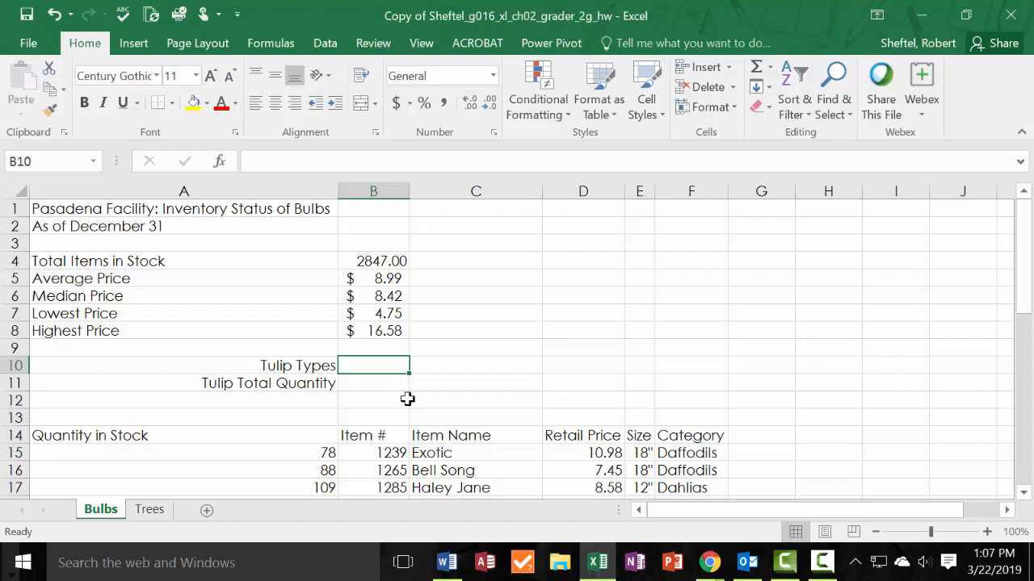
text(=c)
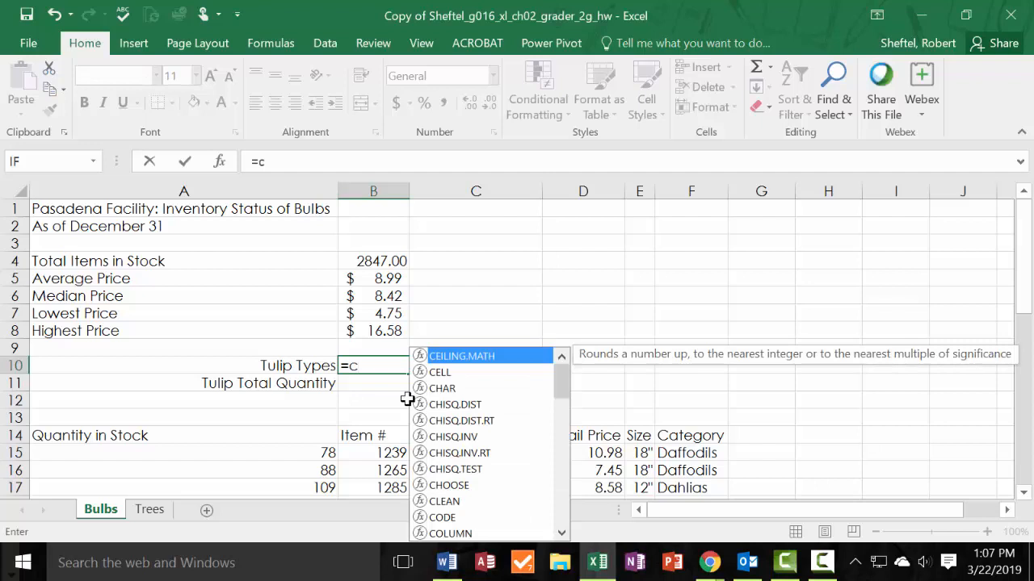
text(ou)
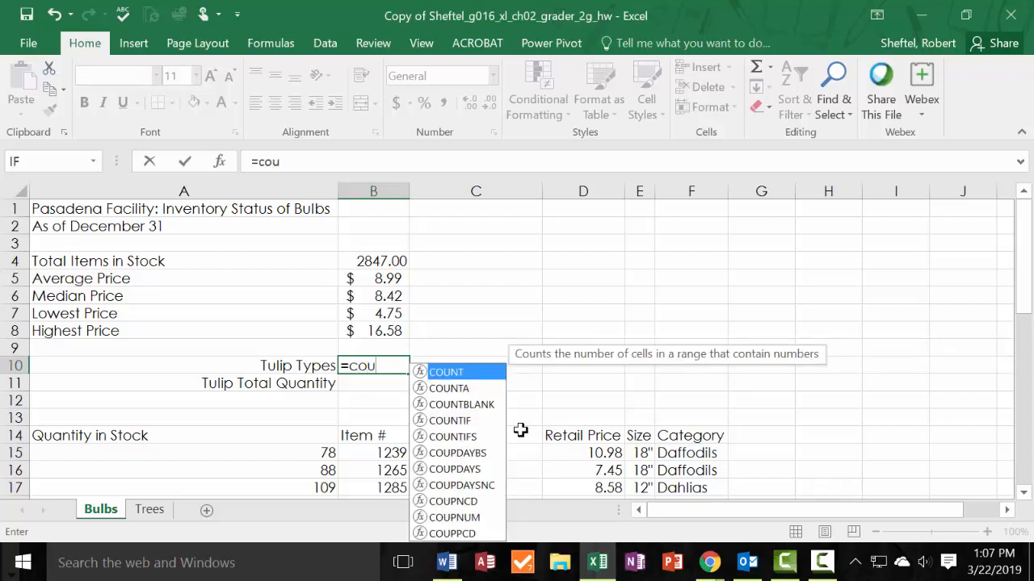
click(462, 423)
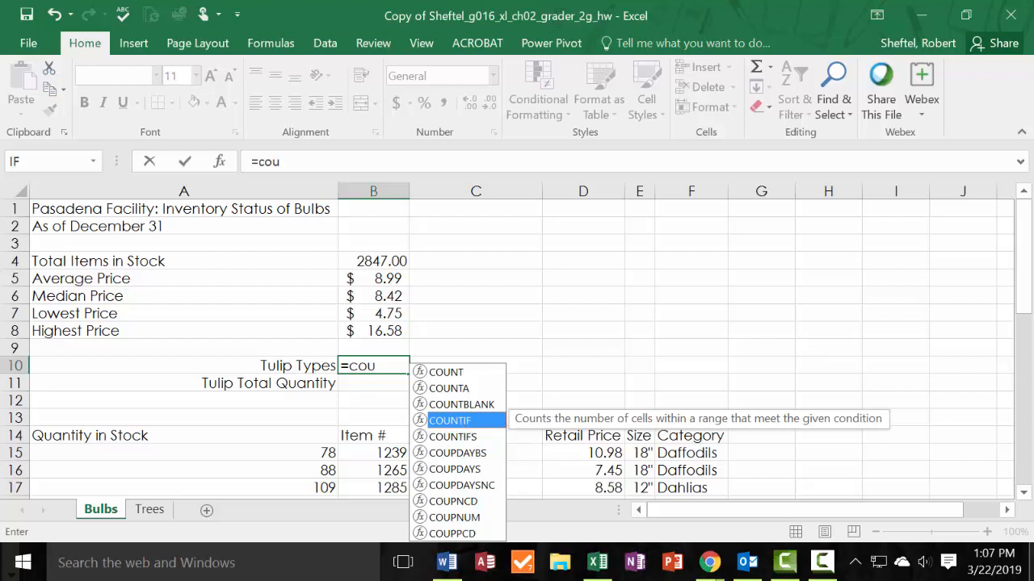
key(Escape)
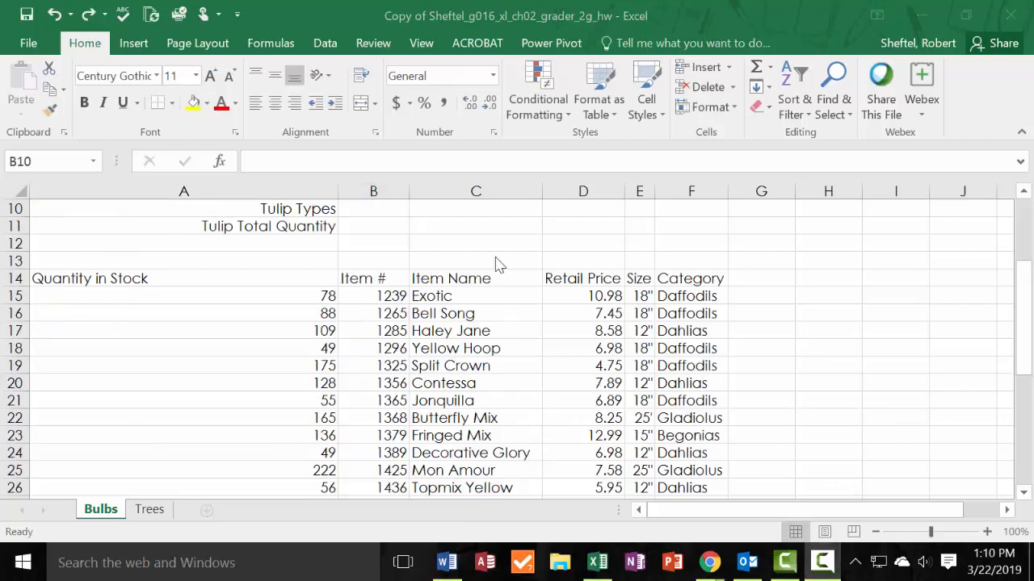
Enter =COUNTIF(F15:F42,"Tulips") in B10 of the Bulbs sheet to count the Tulip Types.
scroll(464, 243, up, 2)
click(372, 312)
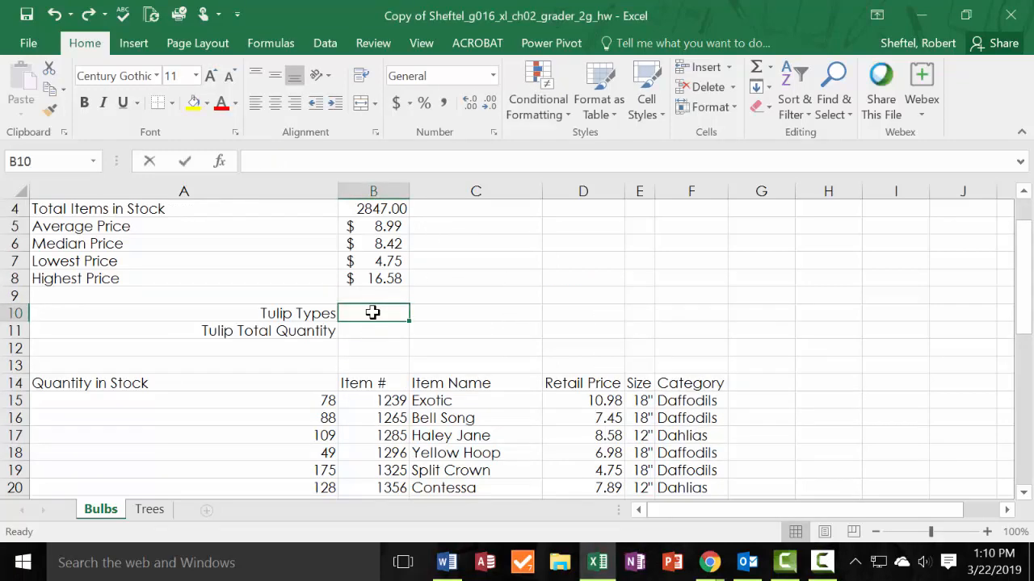
text(=)
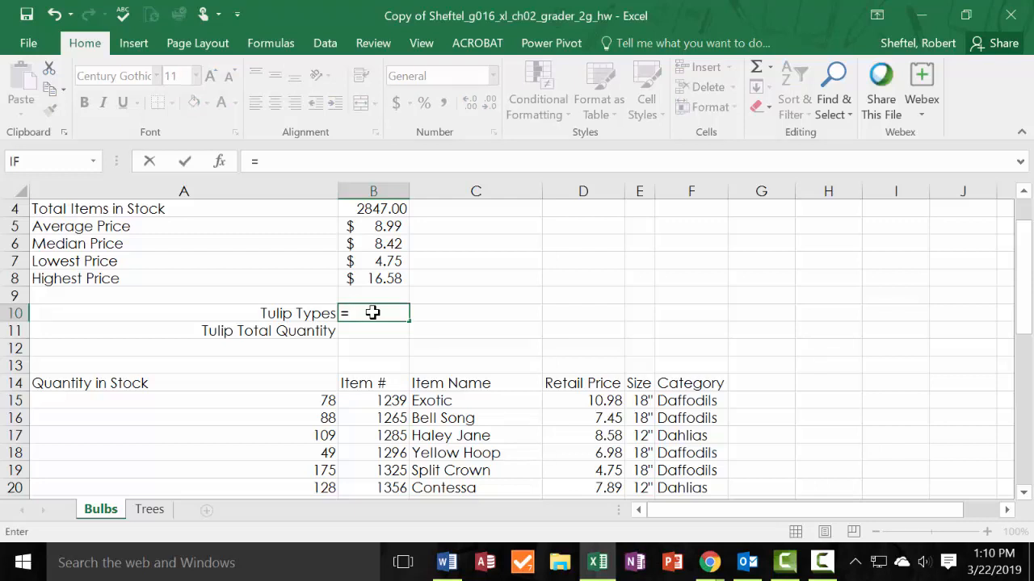
text(Coun)
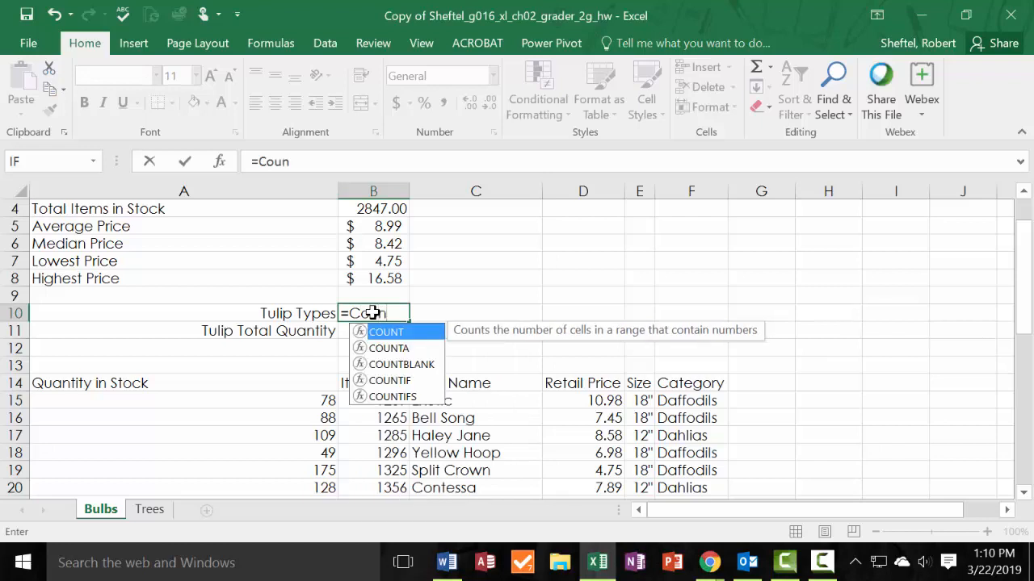
double_click(388, 381)
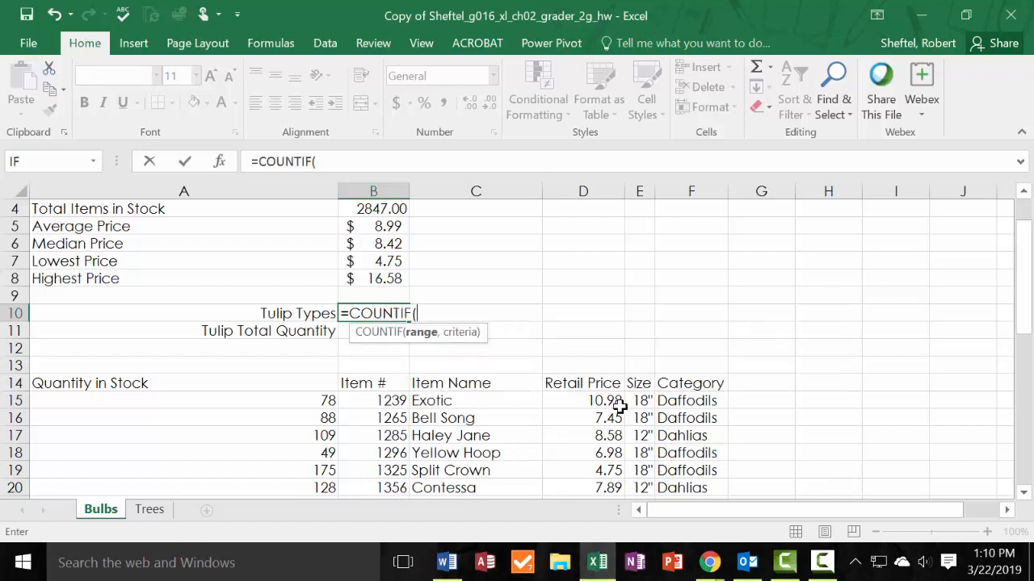
drag(702, 399, 695, 468)
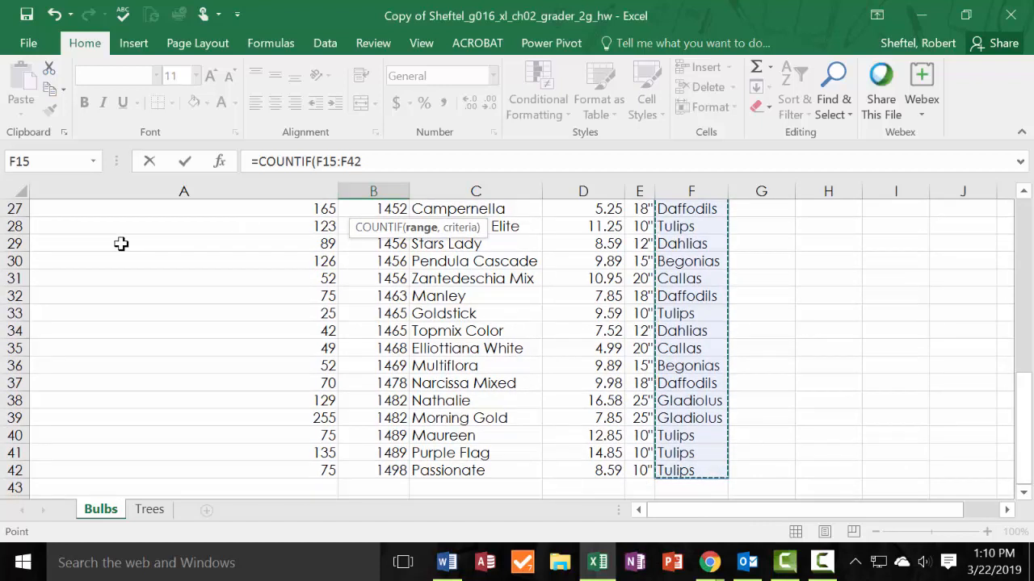
click(219, 161)
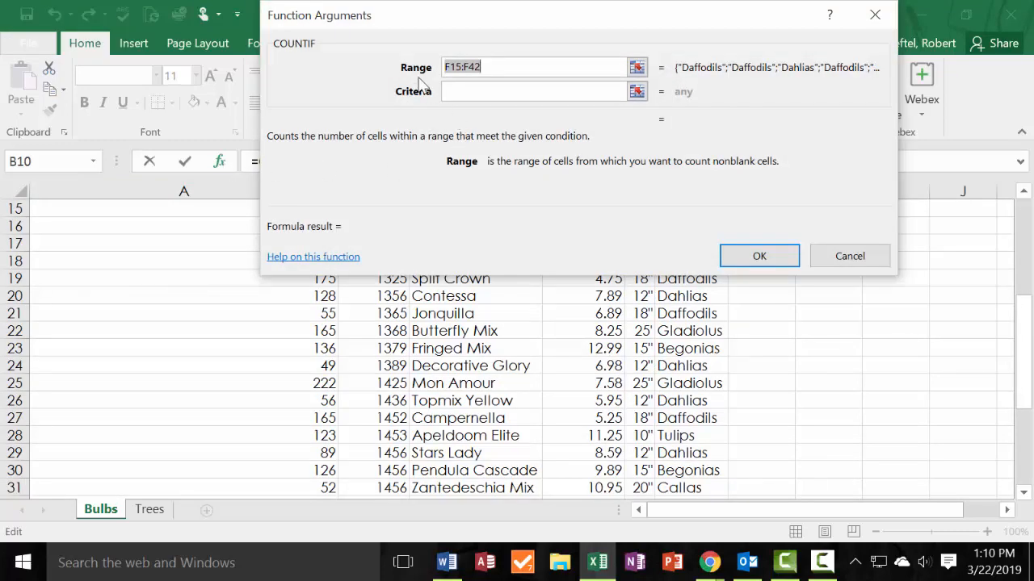
click(488, 91)
click(478, 92)
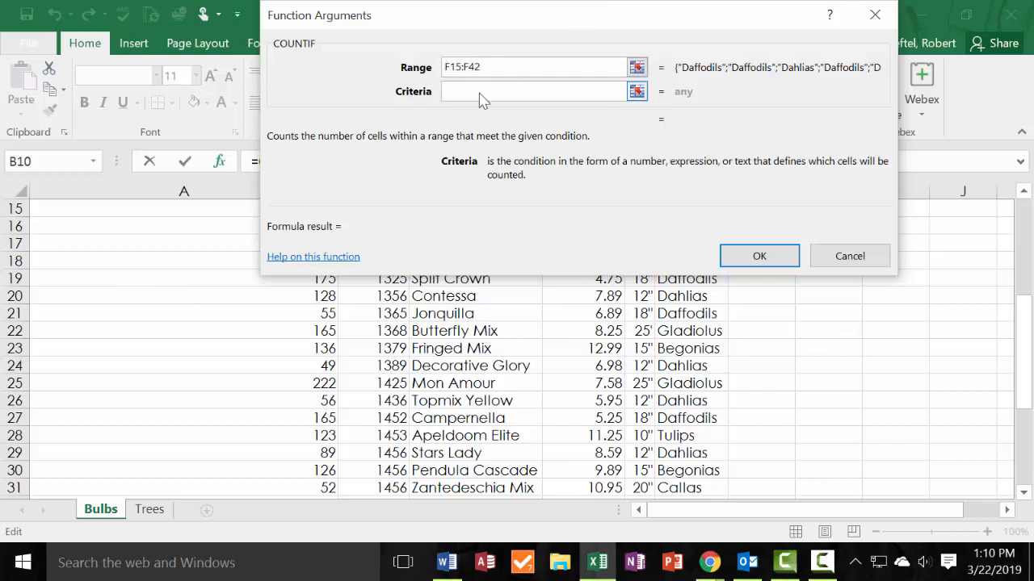
text(Tulips)
click(759, 256)
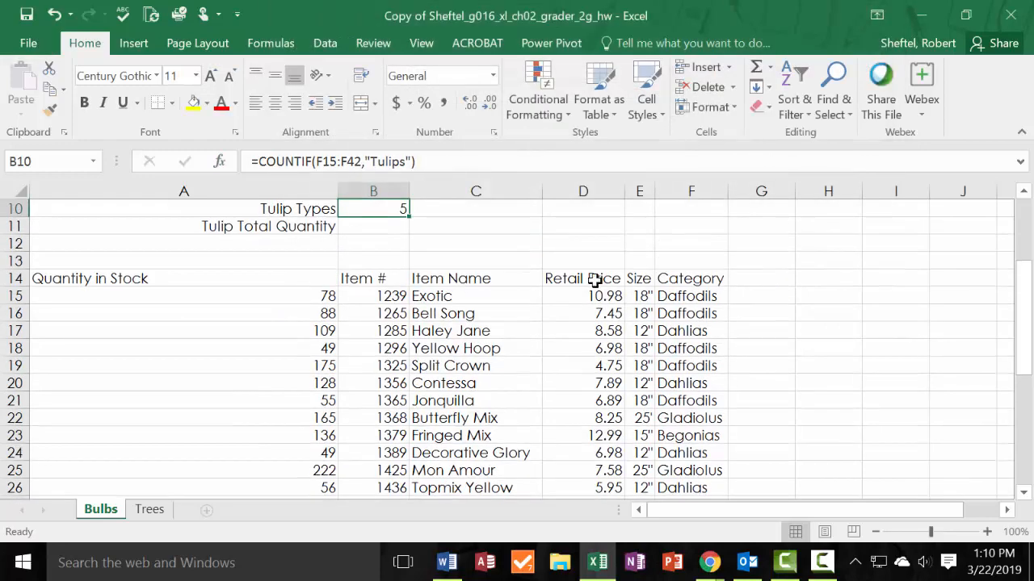
scroll(450, 280, up, 2)
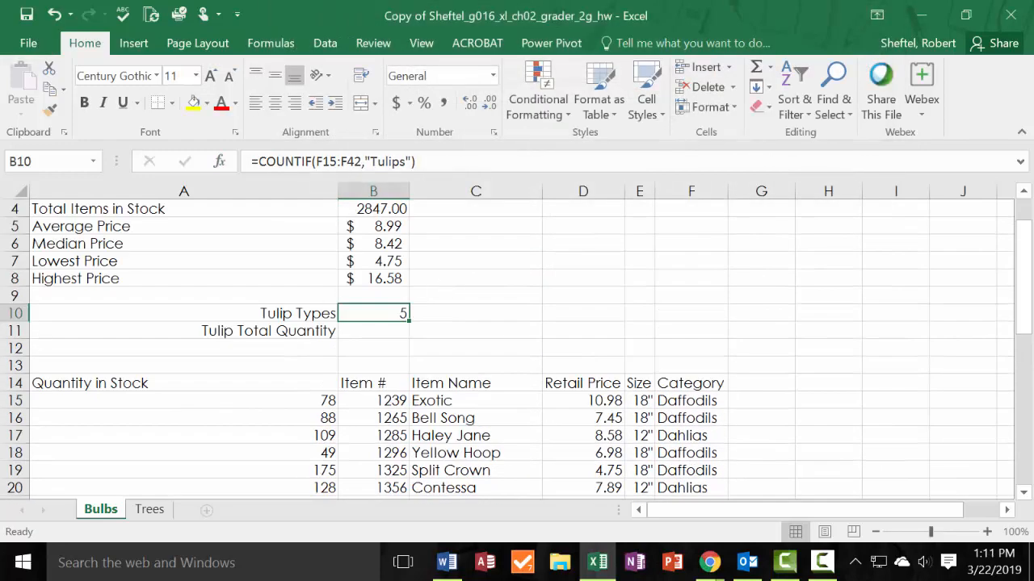
drag(403, 50, 0, 68)
Switch to the Trees sheet and select the Evergreen Types result cell B10.
click(376, 331)
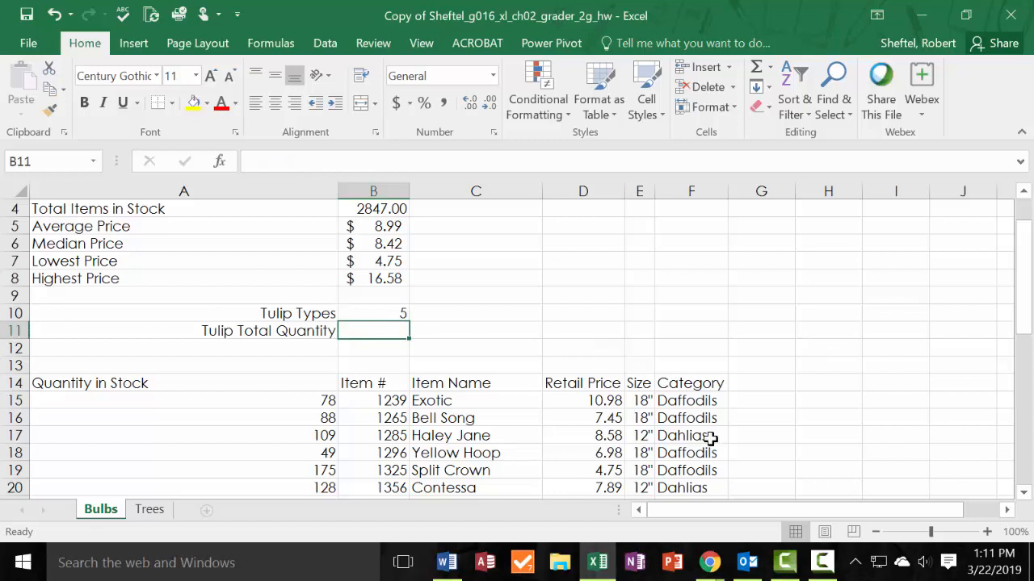
click(150, 509)
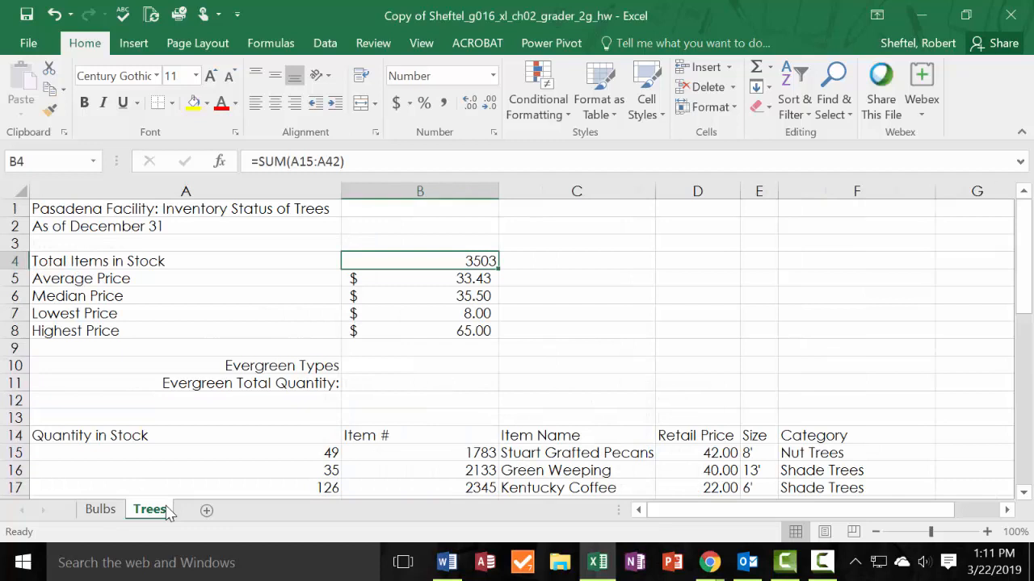
click(453, 366)
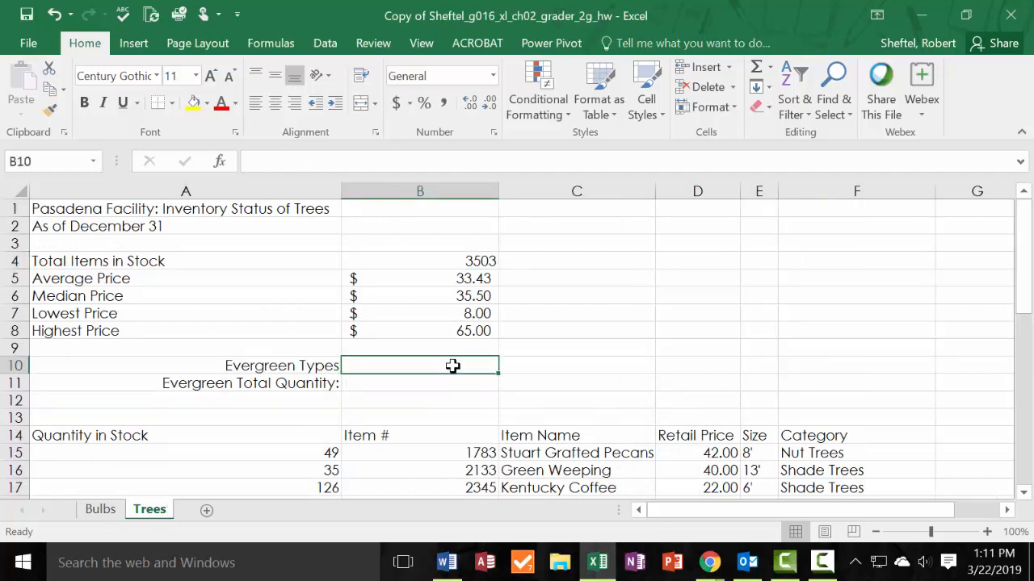
text(=)
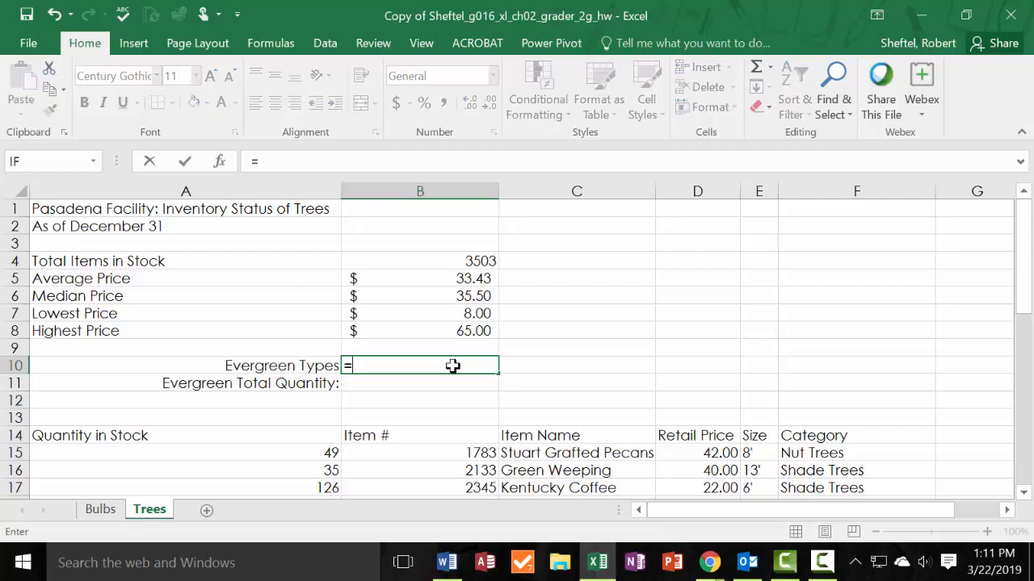
text(COUNTIF()
scroll(434, 389, down, 2)
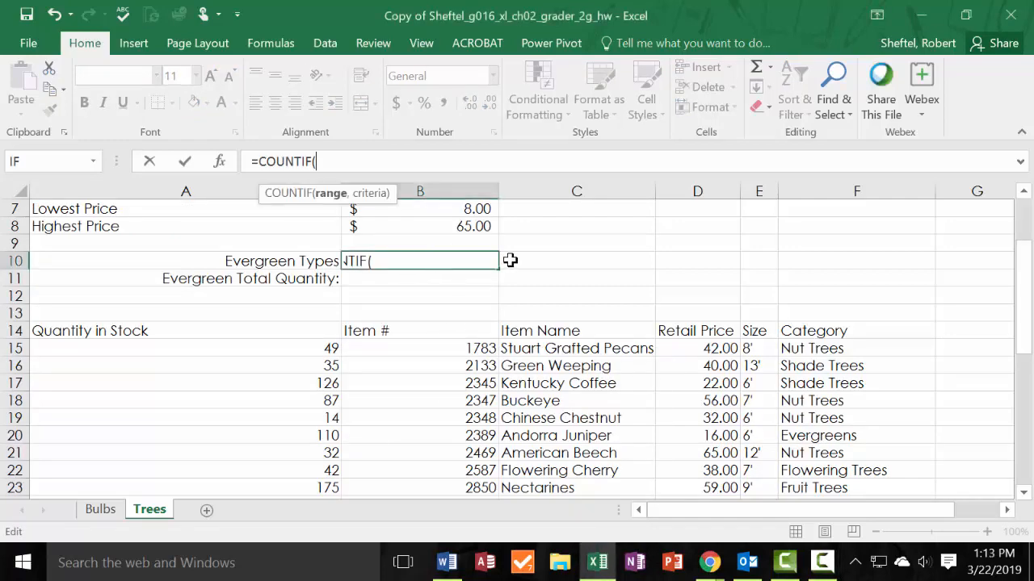
click(403, 312)
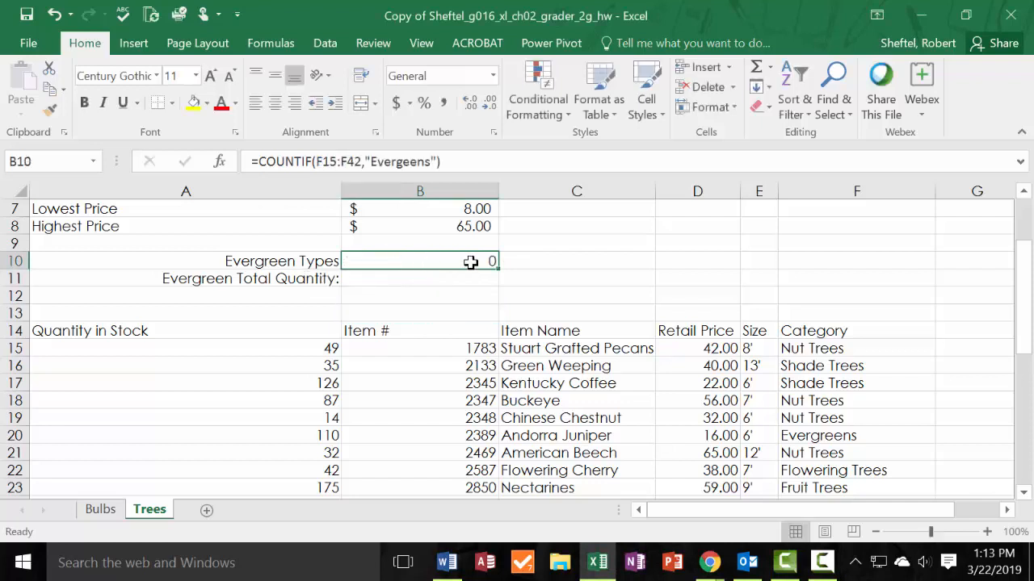
double_click(470, 261)
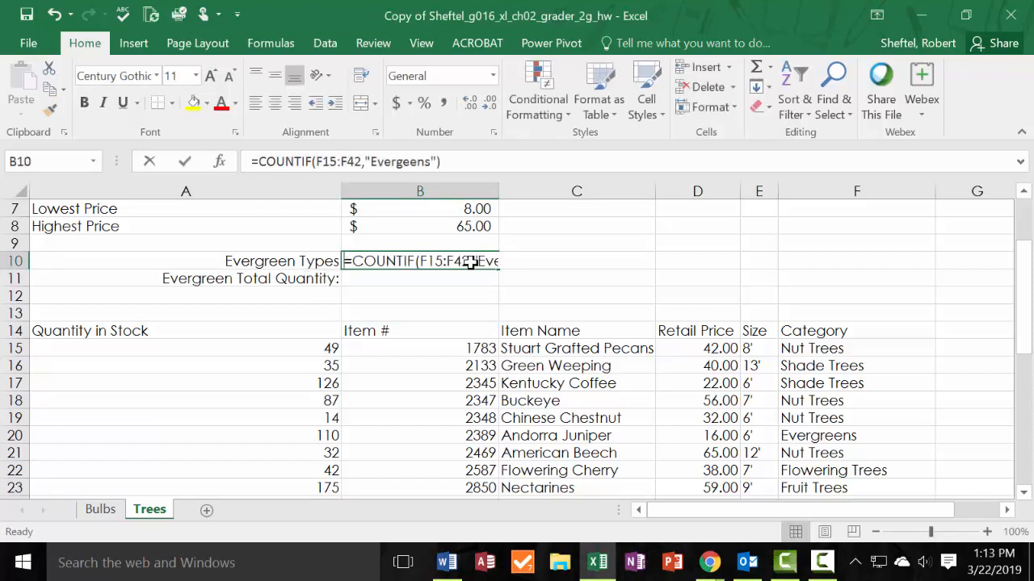
key(Escape)
Enter =COUNTIF(F15:F42,"Evergreens") in B10 of the Trees sheet to count the Evergreen Types.
text(=count)
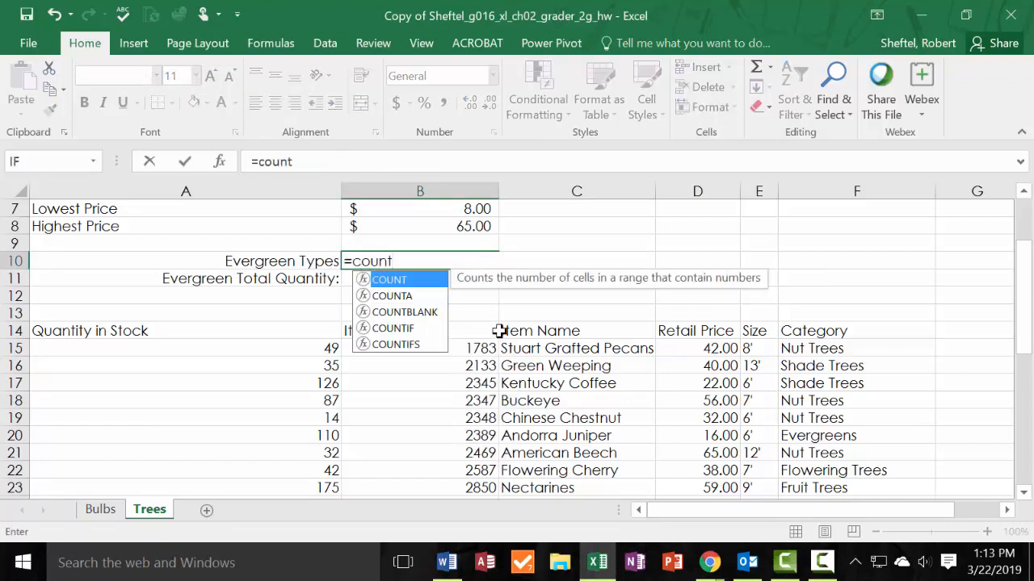
click(409, 329)
double_click(409, 329)
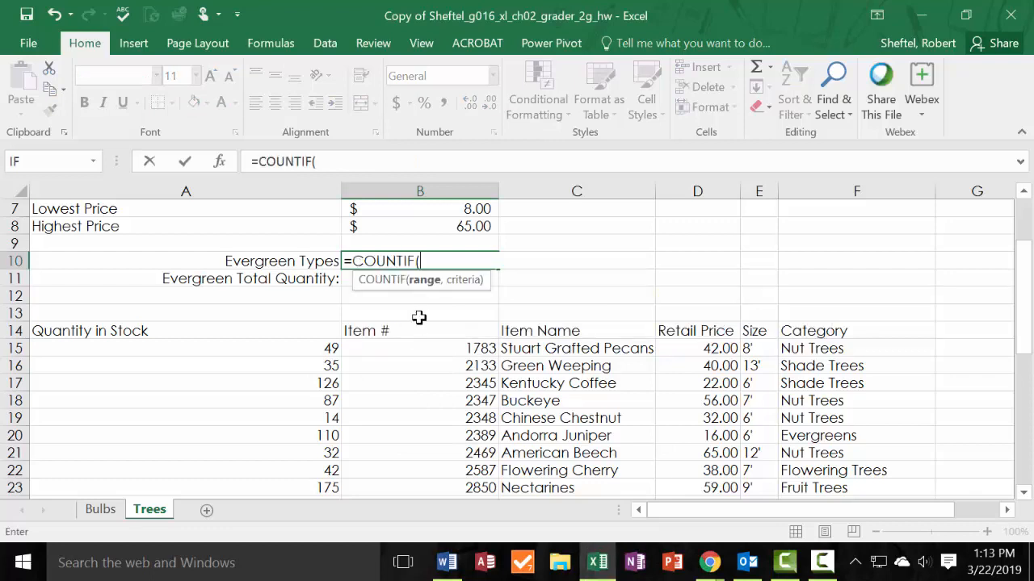
click(219, 163)
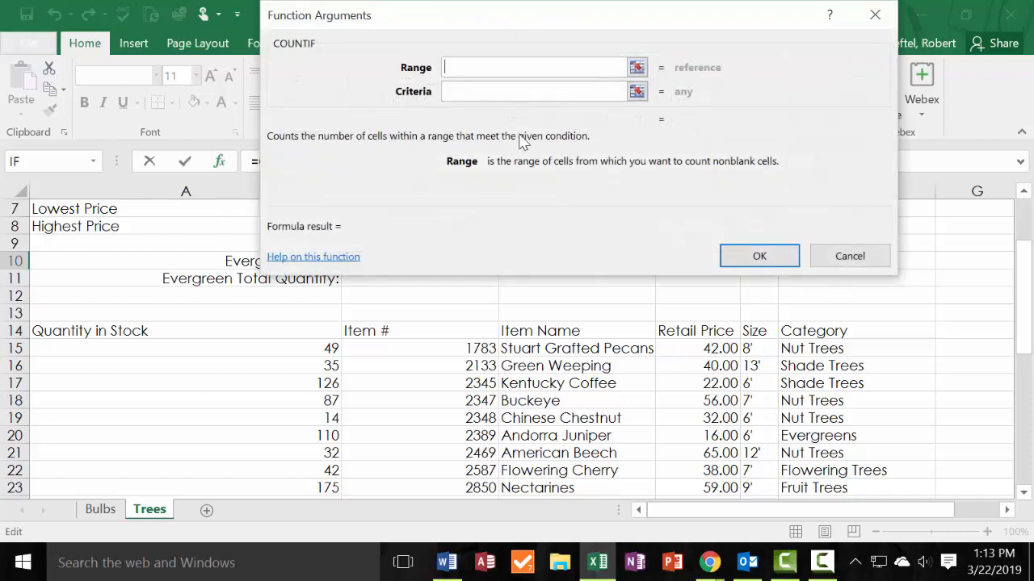
drag(862, 356, 866, 470)
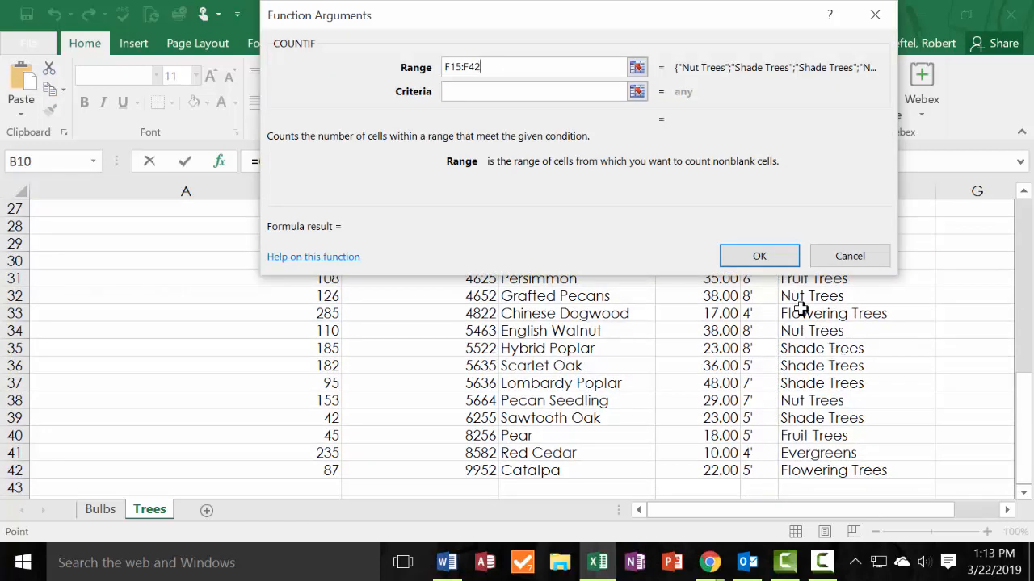
click(480, 88)
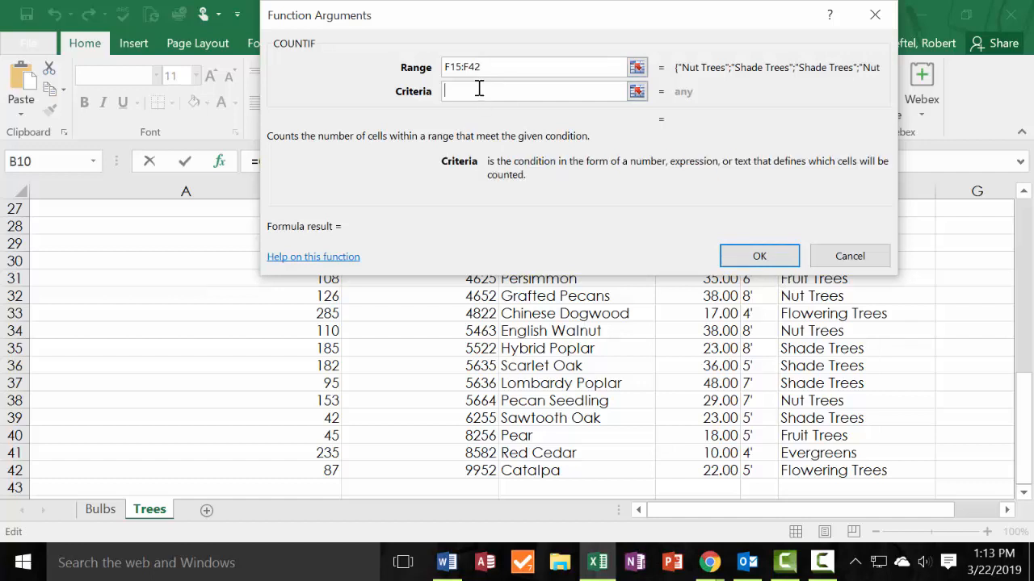
text(Evergreens)
key(Return)
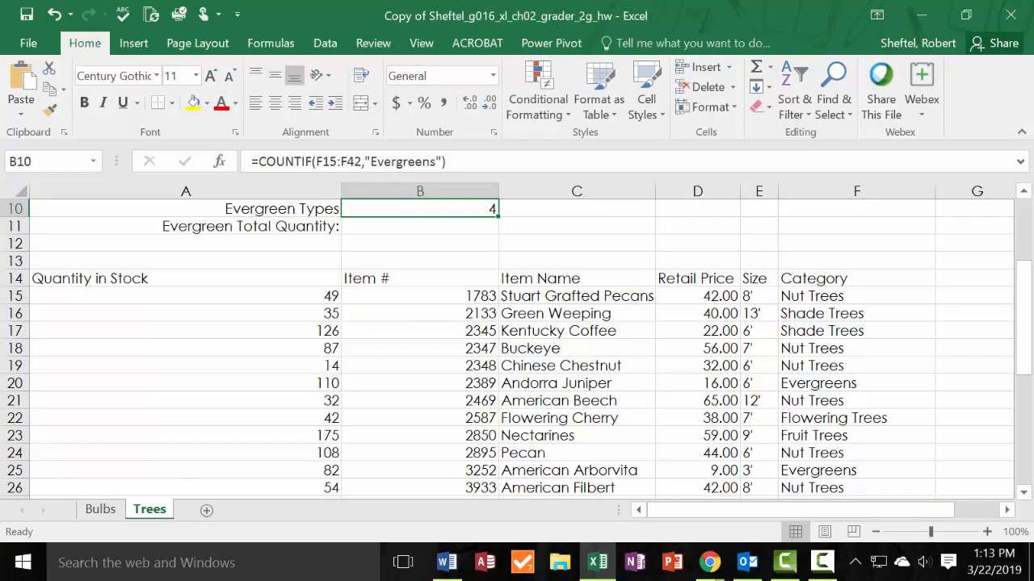
Switch to the solution PDF in Chrome and compare its tree statistics with the Trees sheet.
click(709, 563)
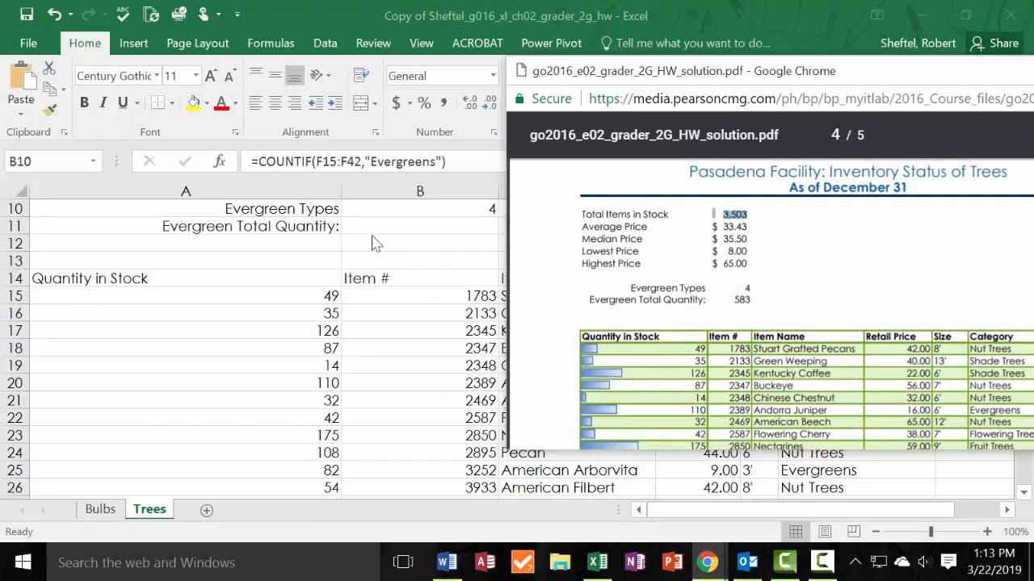
drag(894, 71, 0, 113)
scroll(503, 245, up, 2)
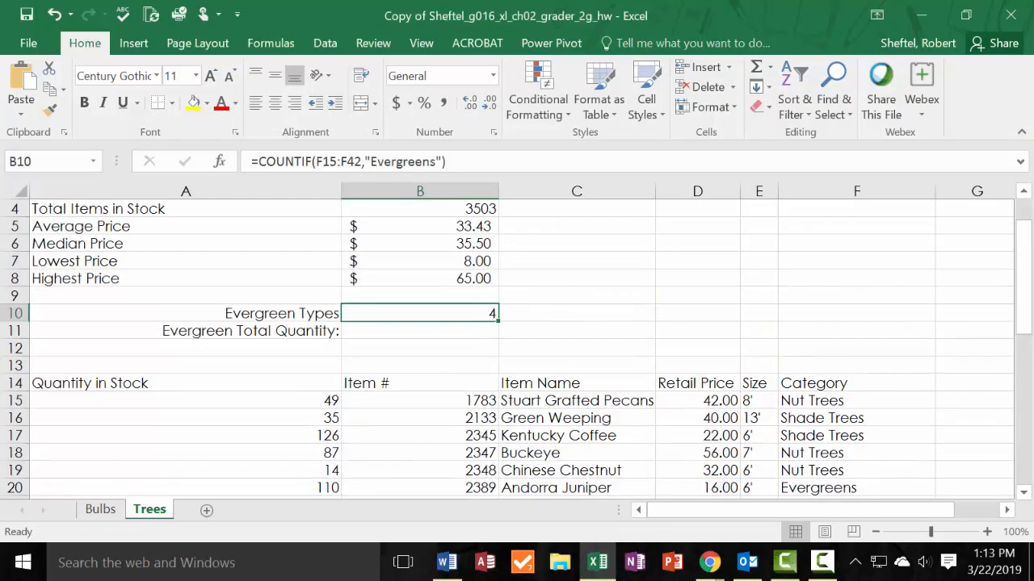
scroll(241, 330, up, 1)
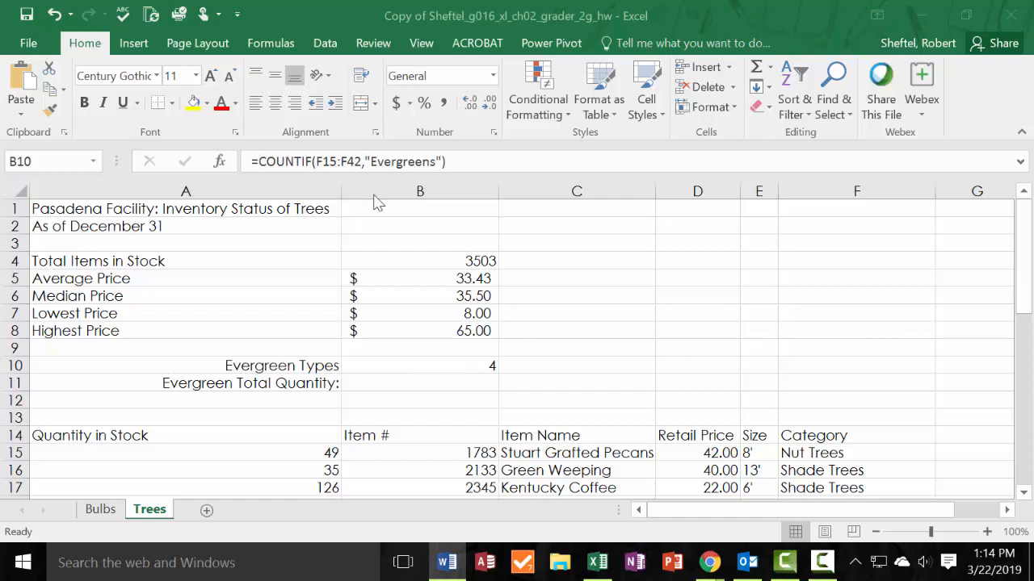
Paste the heading "Stock Level" into G14 of the Trees sheet, next to the Category heading.
click(974, 190)
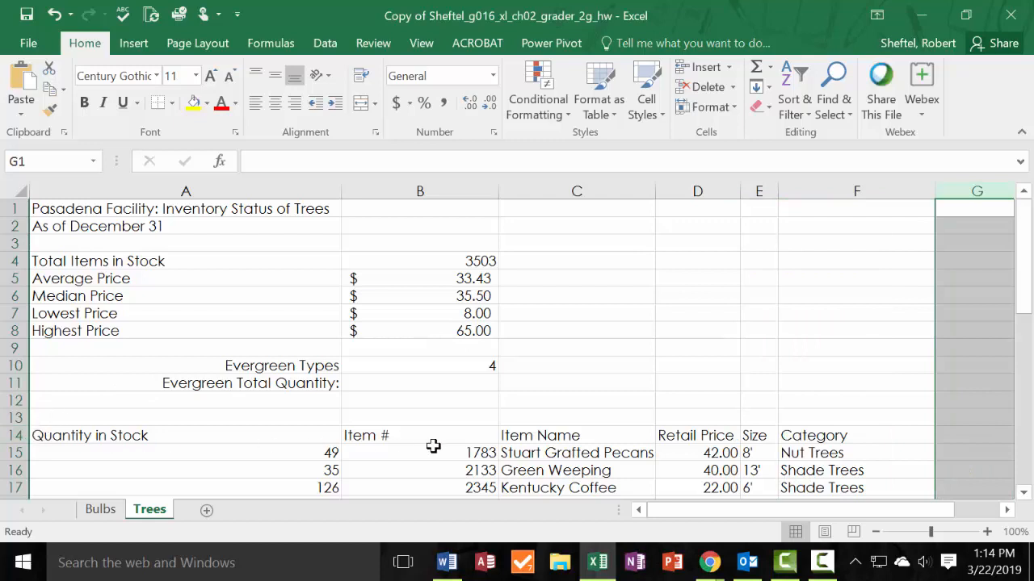
click(974, 434)
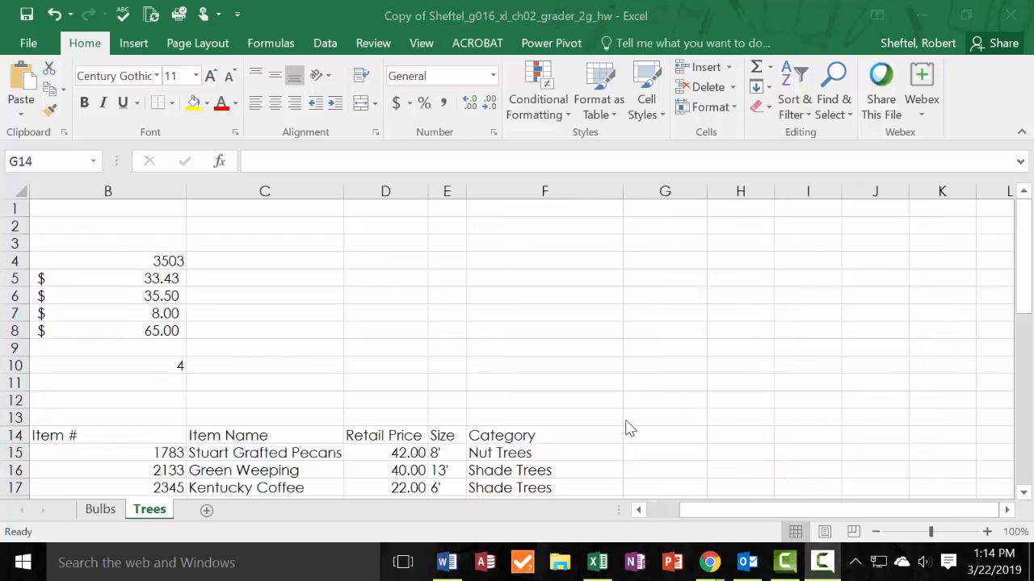
click(651, 435)
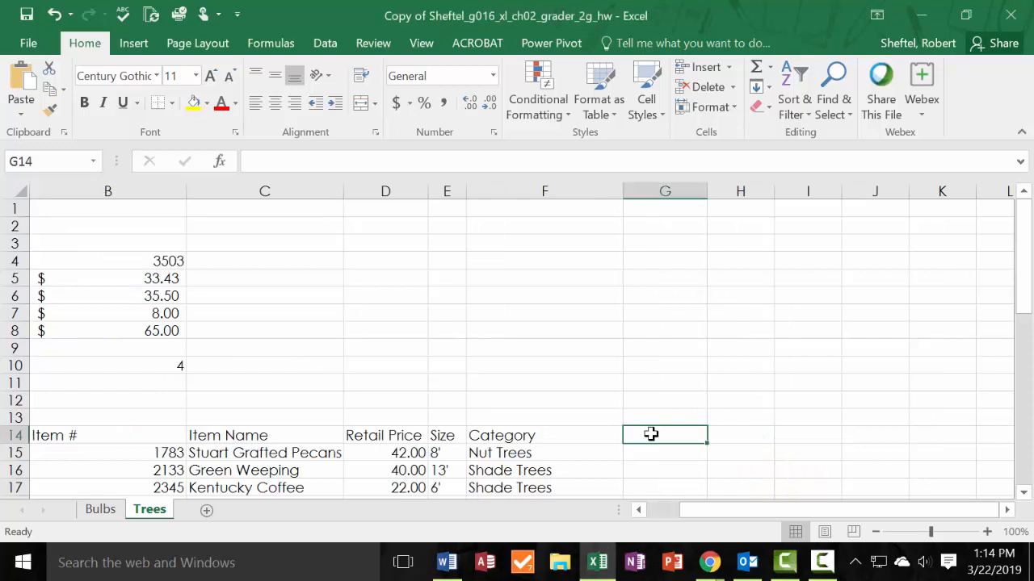
right_click(651, 435)
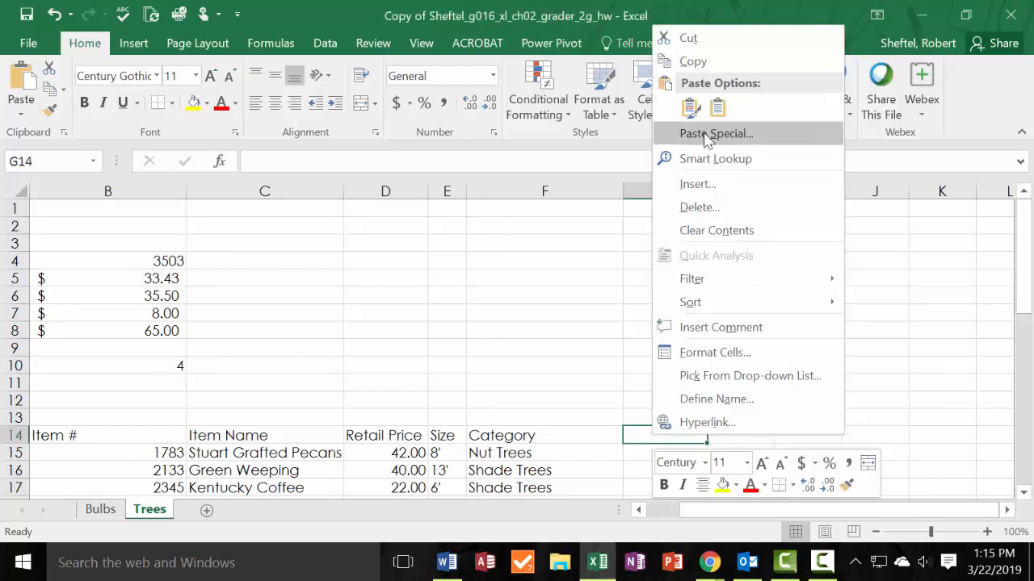
click(717, 108)
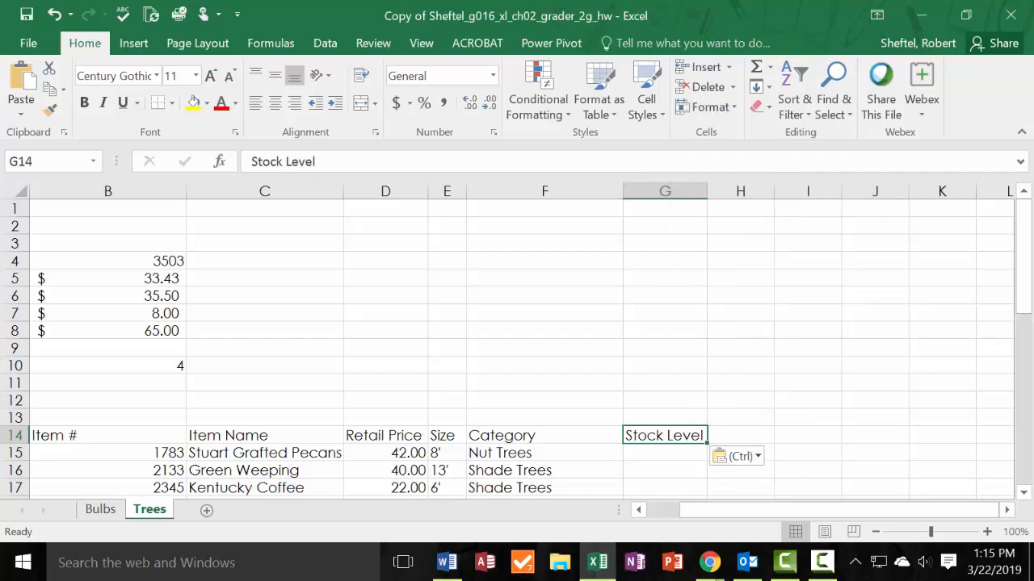
Start an IF function in G15 of the Trees sheet with the logical test a15<75.
click(673, 452)
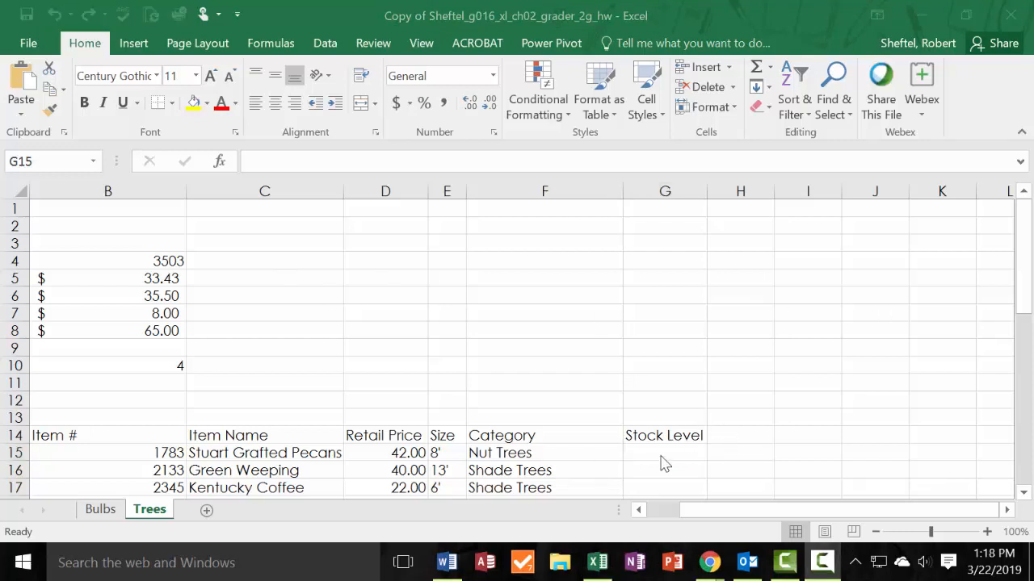
click(661, 454)
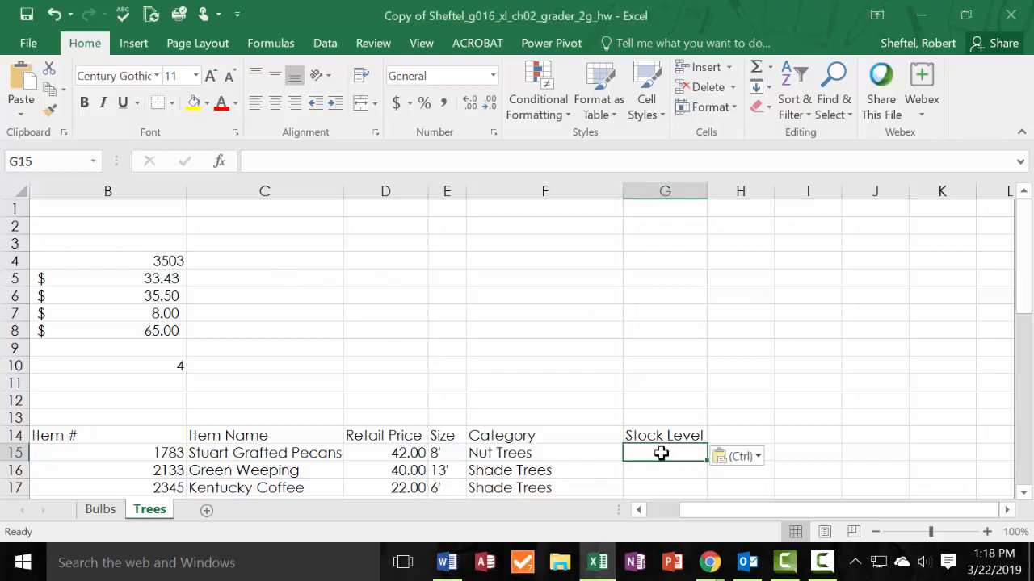
text(=)
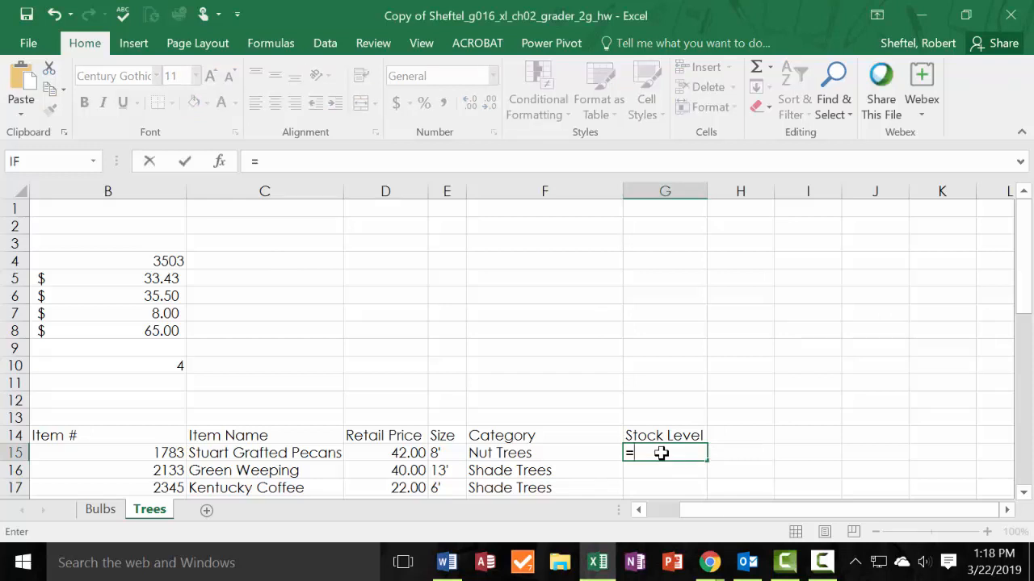
text(if)
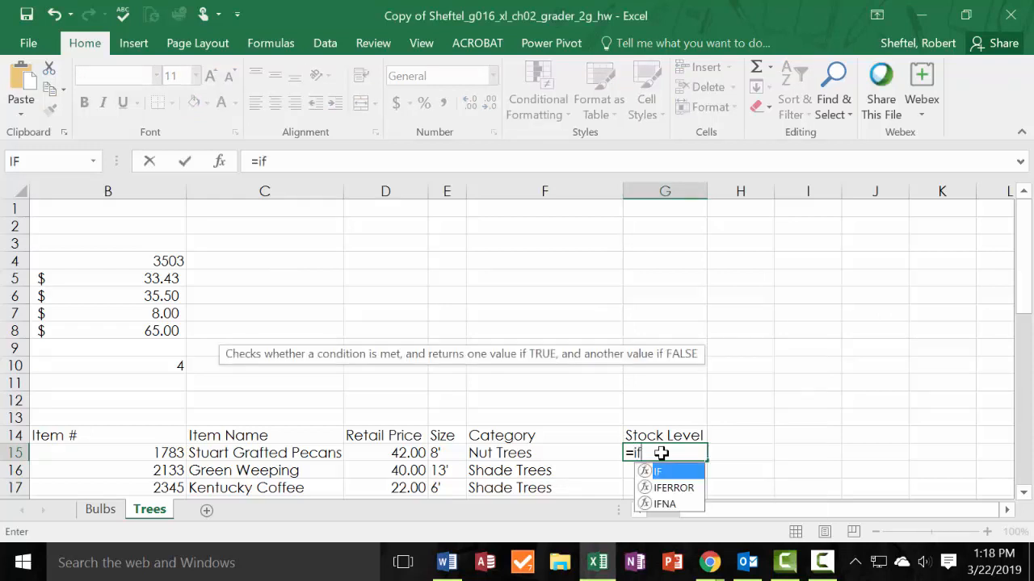
double_click(656, 472)
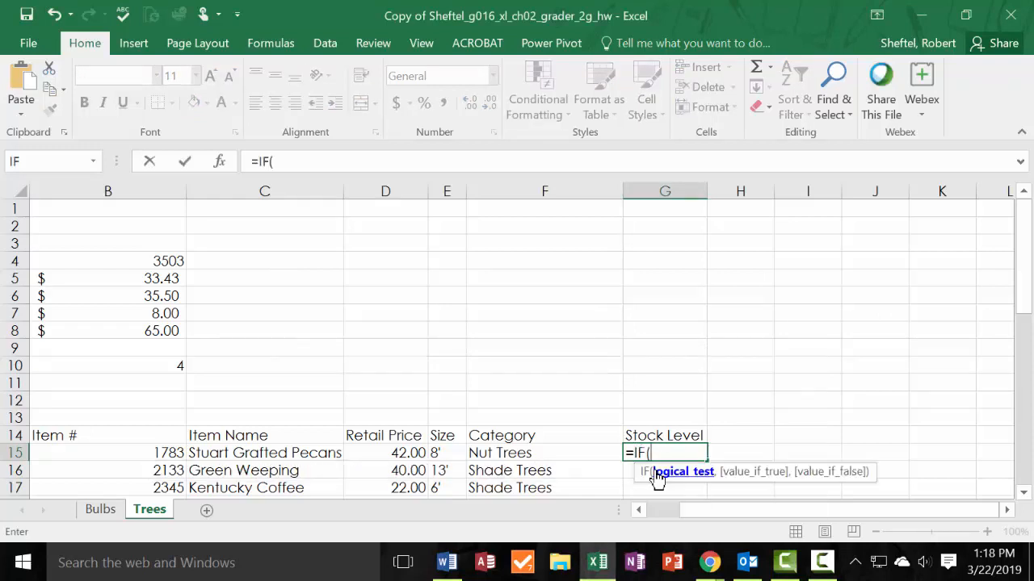
click(221, 163)
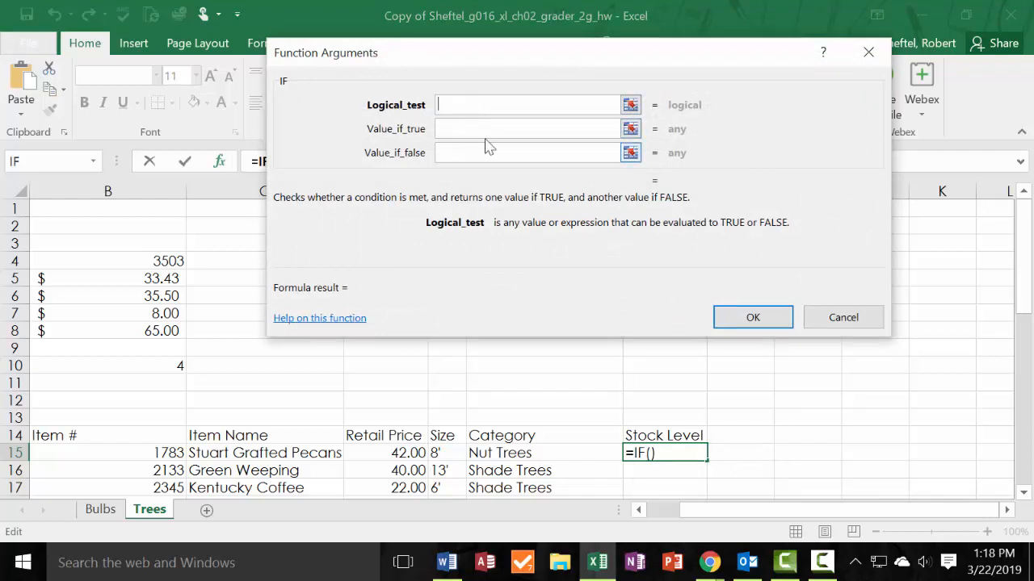
drag(471, 57, 434, 231)
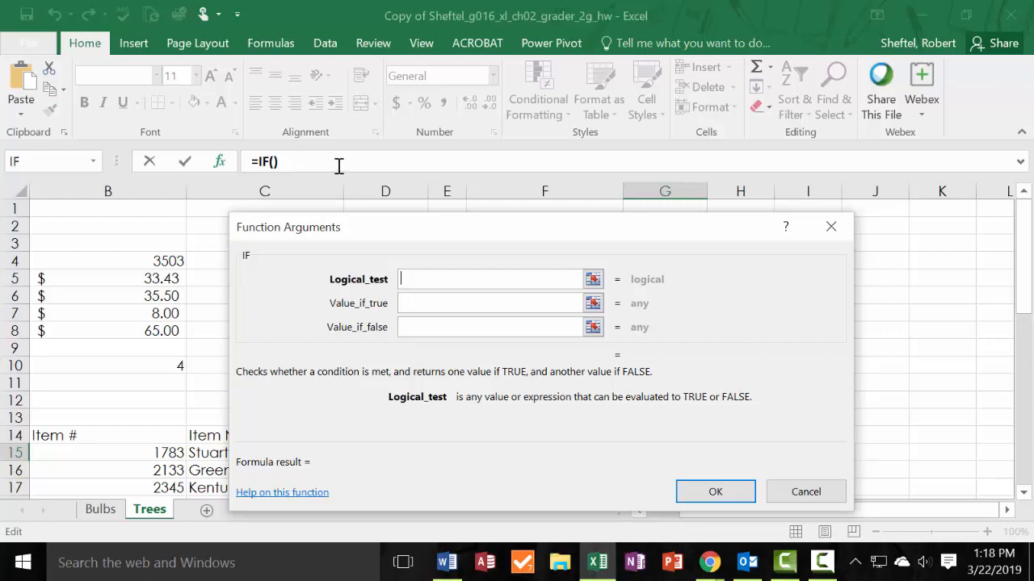
drag(395, 239, 383, 89)
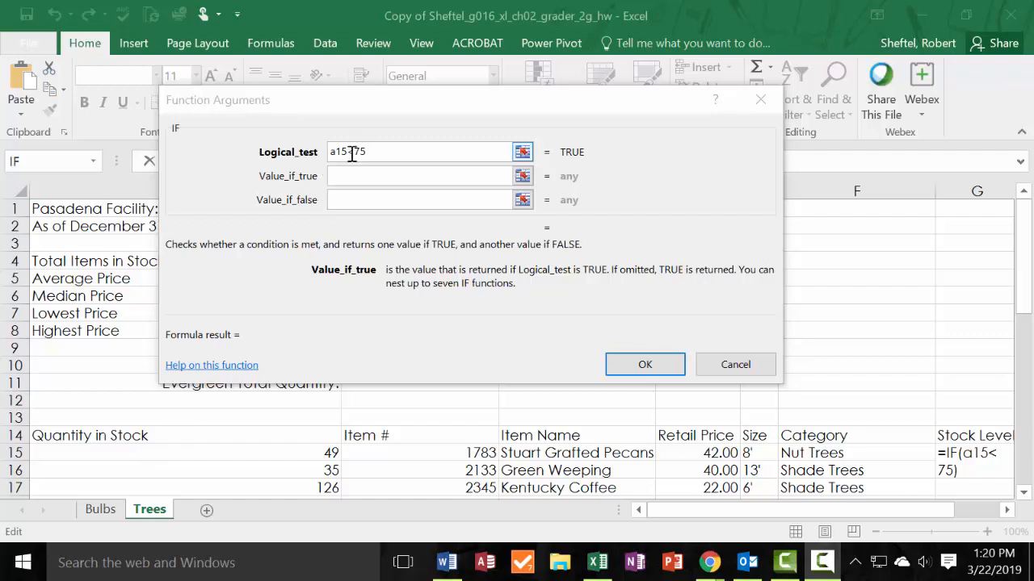
Set the IF function to return "Order" when true and "Ok" when false, and finish the G15 formula.
click(374, 177)
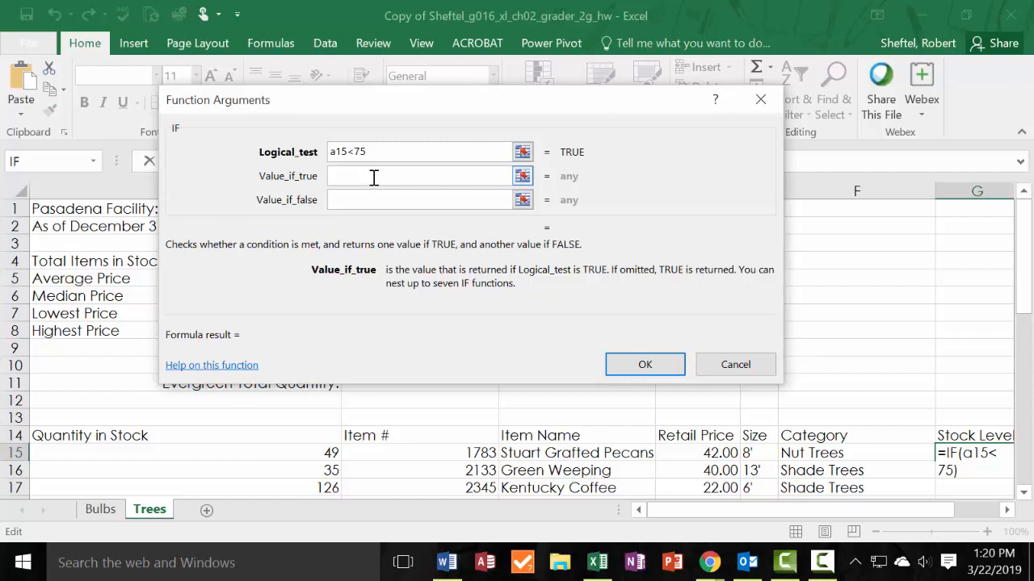
text(Ord)
text(er)
click(362, 200)
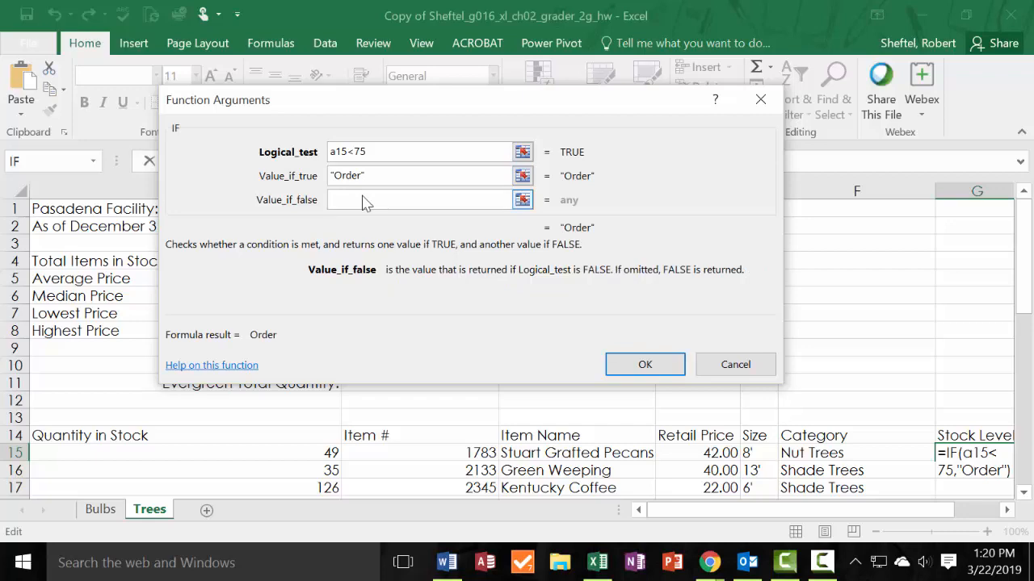
text(Ok)
key(Return)
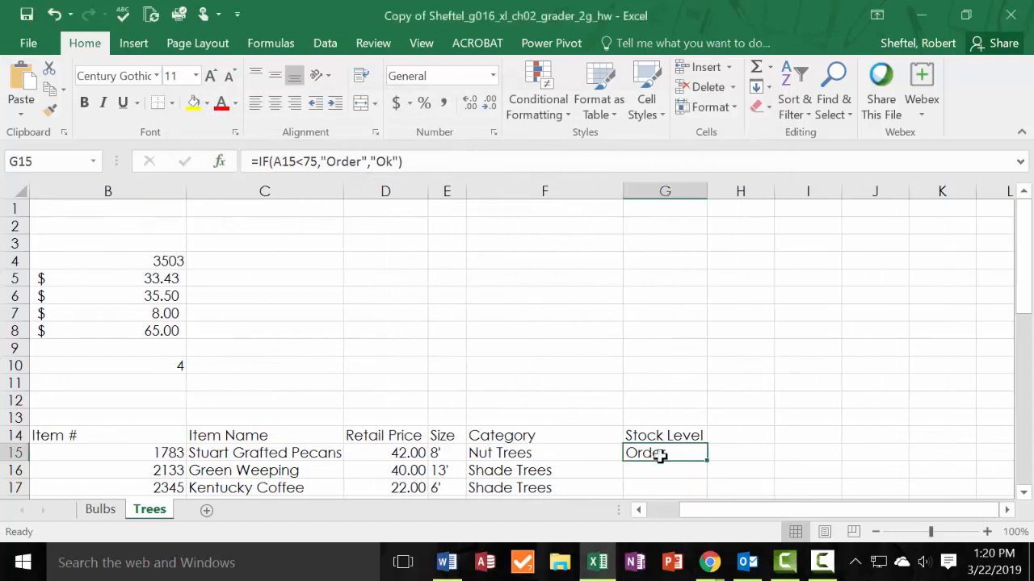
Examine the IF formula in G15 and the Quantity in Stock value in A15 that it tests.
double_click(668, 453)
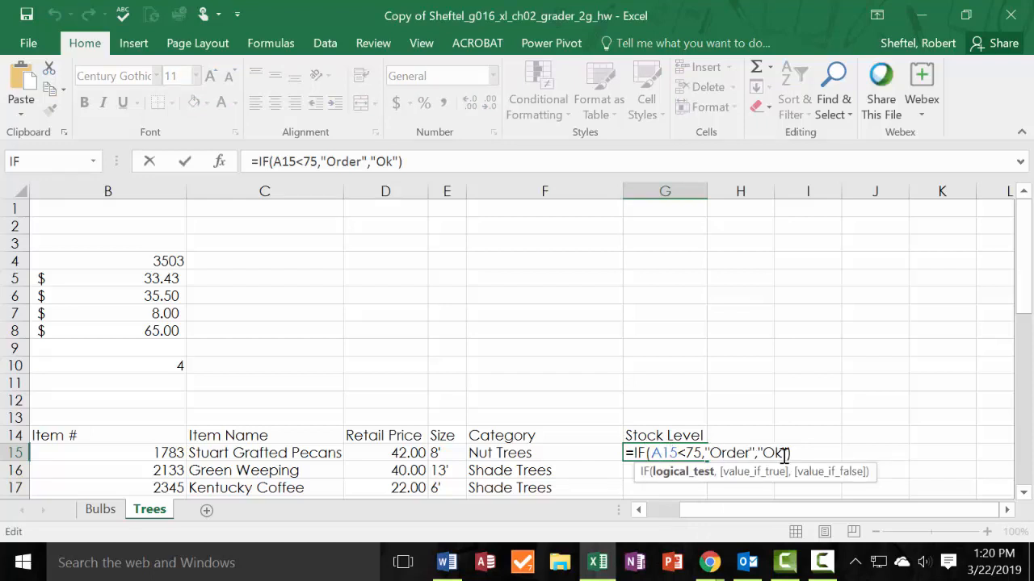
key(ctrl+Return)
scroll(743, 444, down, 2)
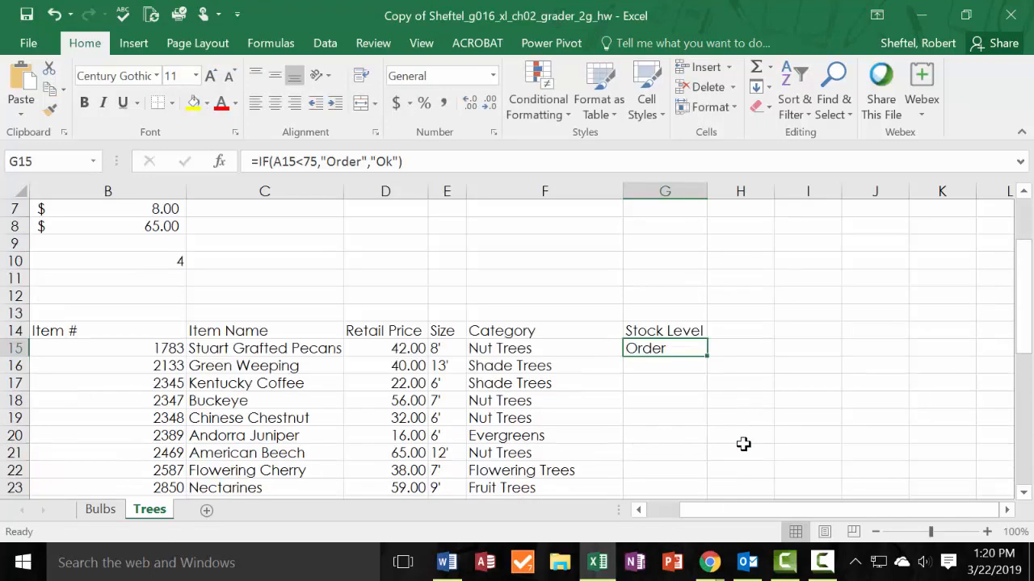
drag(745, 511, 683, 471)
scroll(686, 467, down, 1)
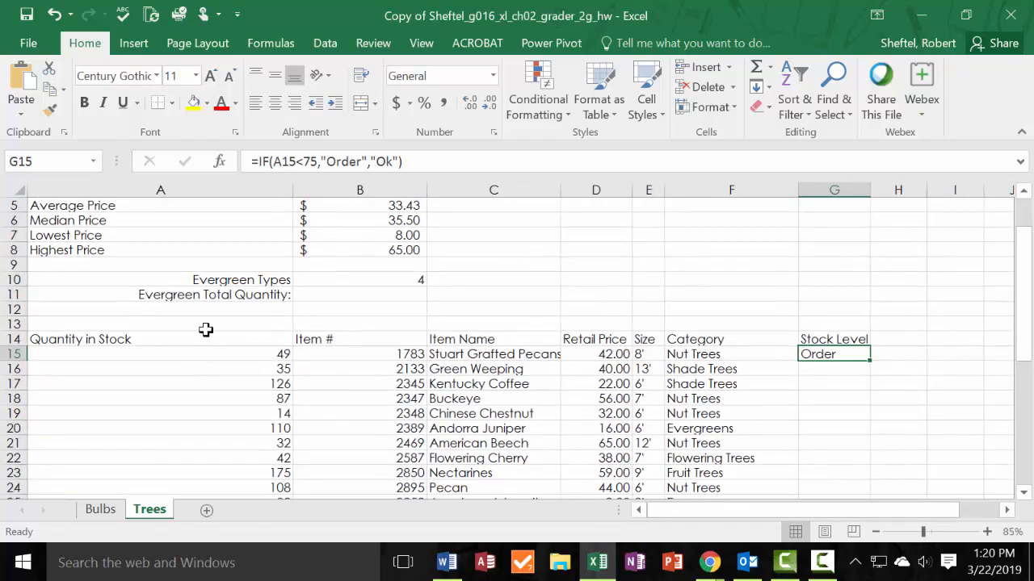
click(271, 356)
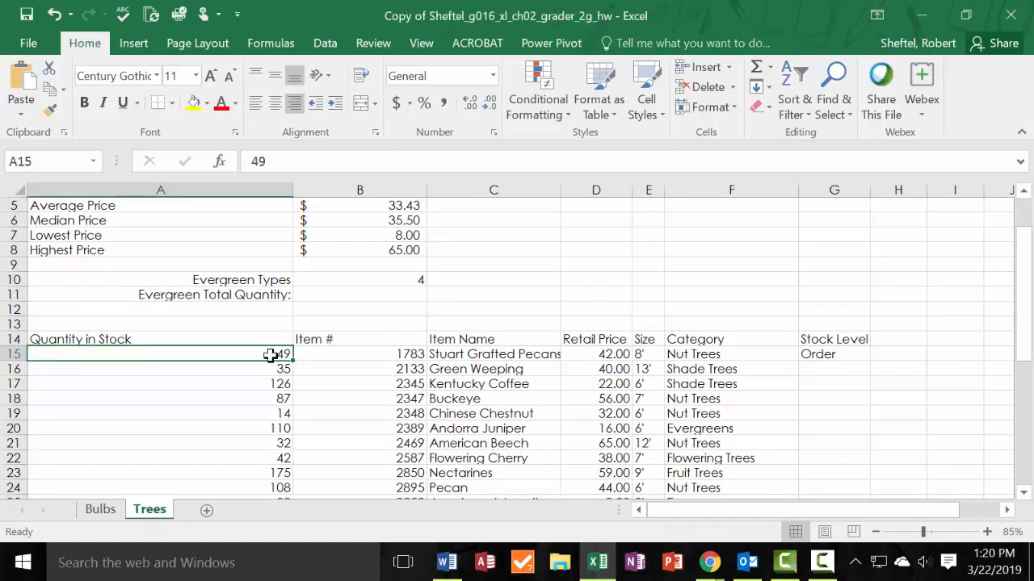
Fill the Stock Level formula from G15 down to G17.
click(846, 354)
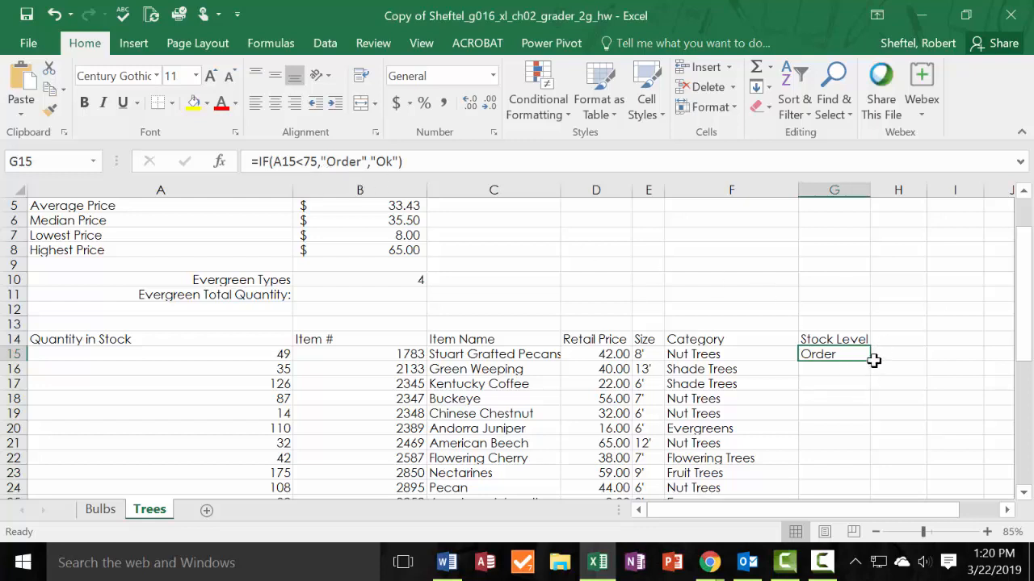
click(898, 365)
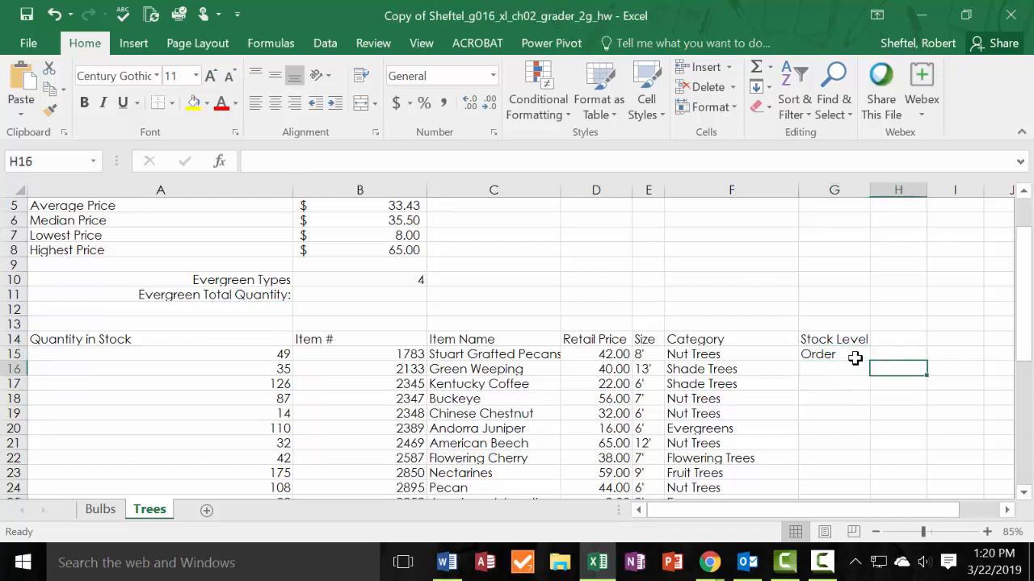
click(868, 354)
click(870, 363)
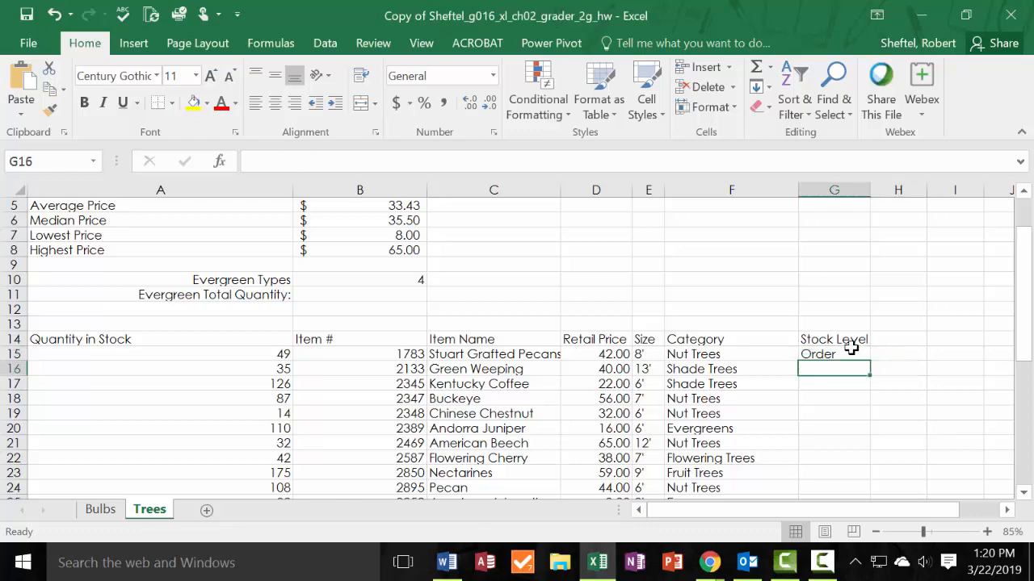
click(851, 348)
scroll(868, 360, up, 2)
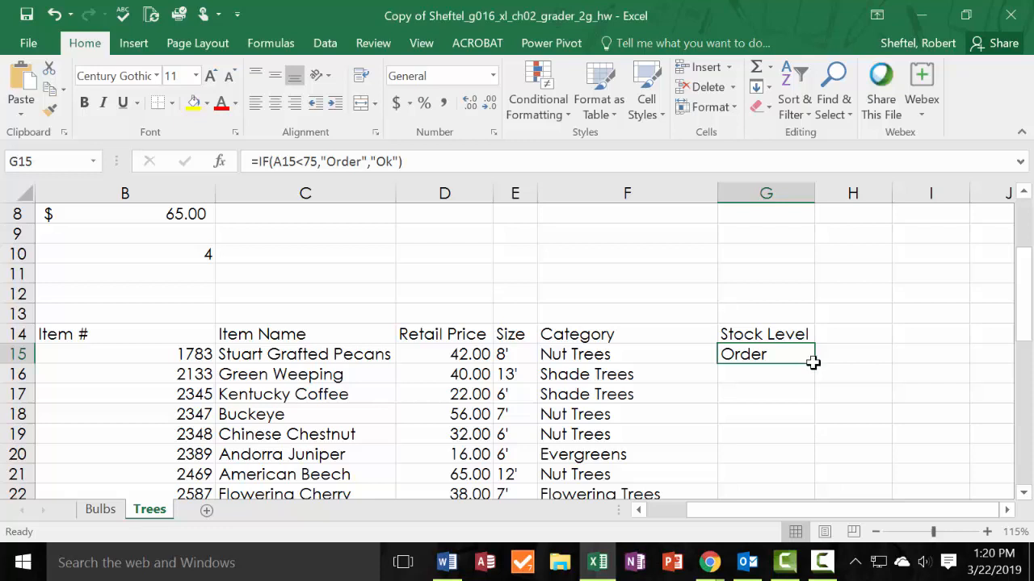
drag(812, 363, 806, 432)
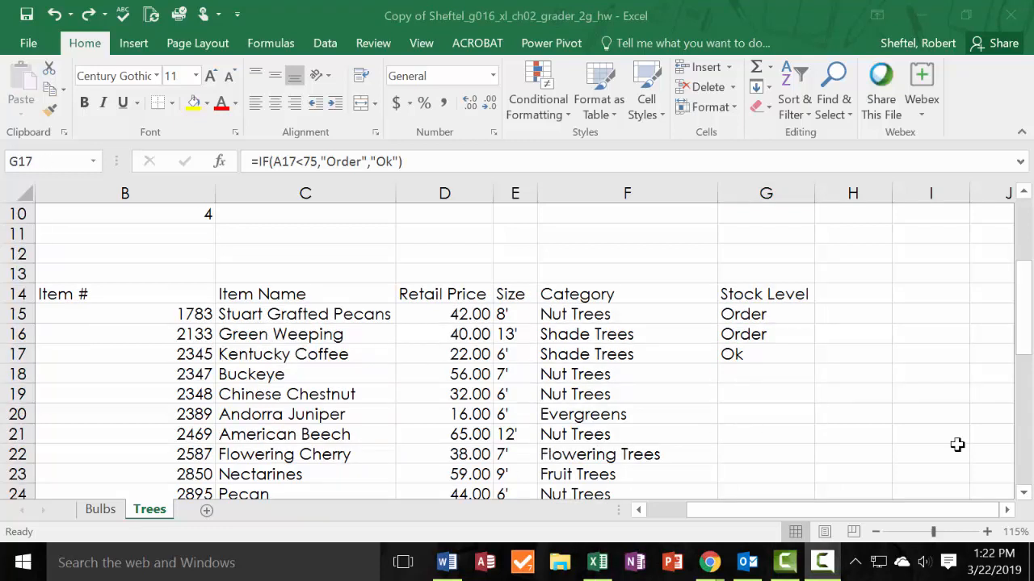
Copy the Stock Level formula from G17 into G18.
click(739, 359)
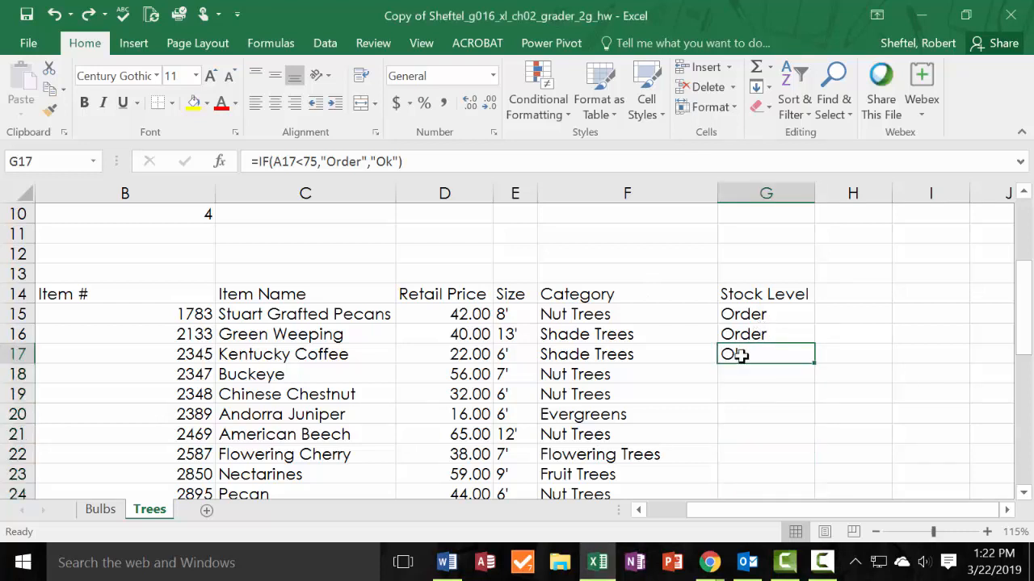
key(ctrl+c)
click(738, 369)
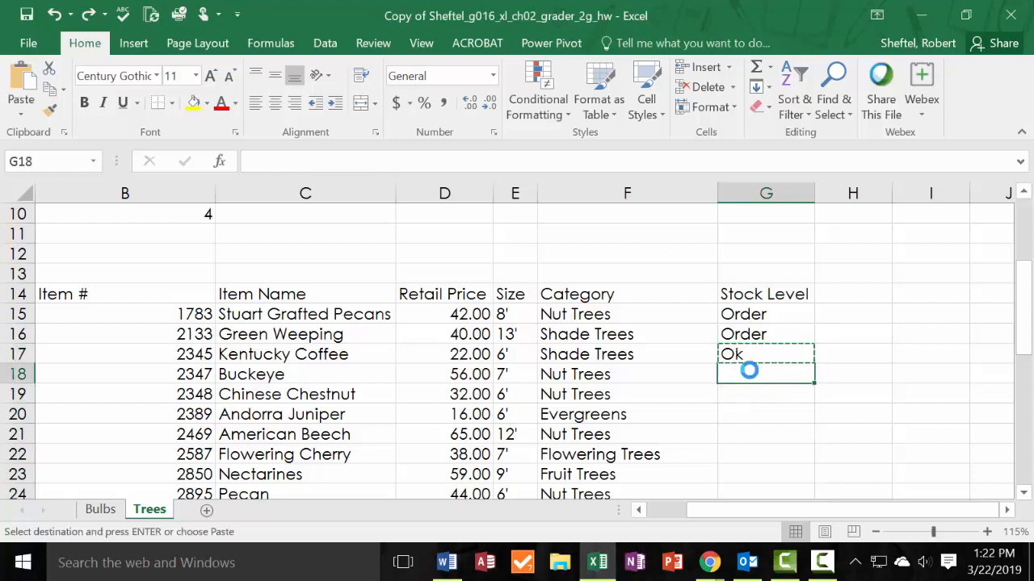
key(ctrl+v)
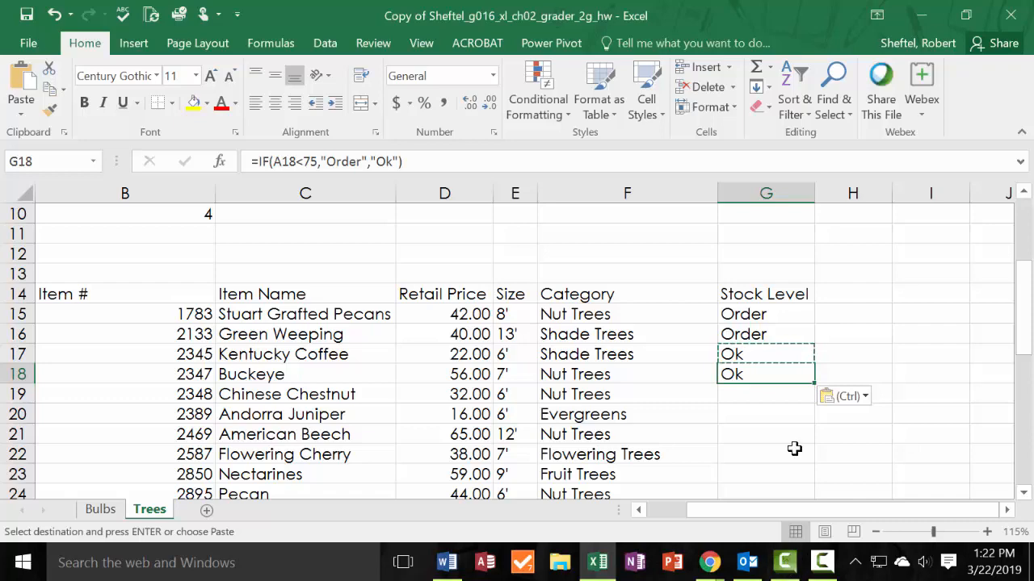
Fill the Stock Level formula from G18 down through G42, the last tree row.
click(765, 396)
click(766, 369)
drag(762, 387, 765, 440)
drag(766, 297, 766, 445)
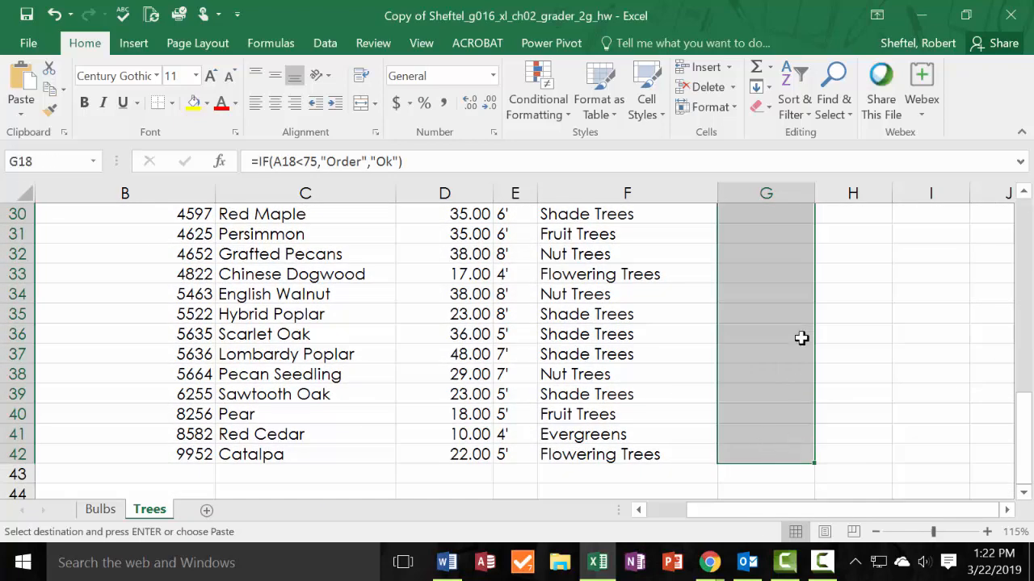
click(759, 87)
click(782, 110)
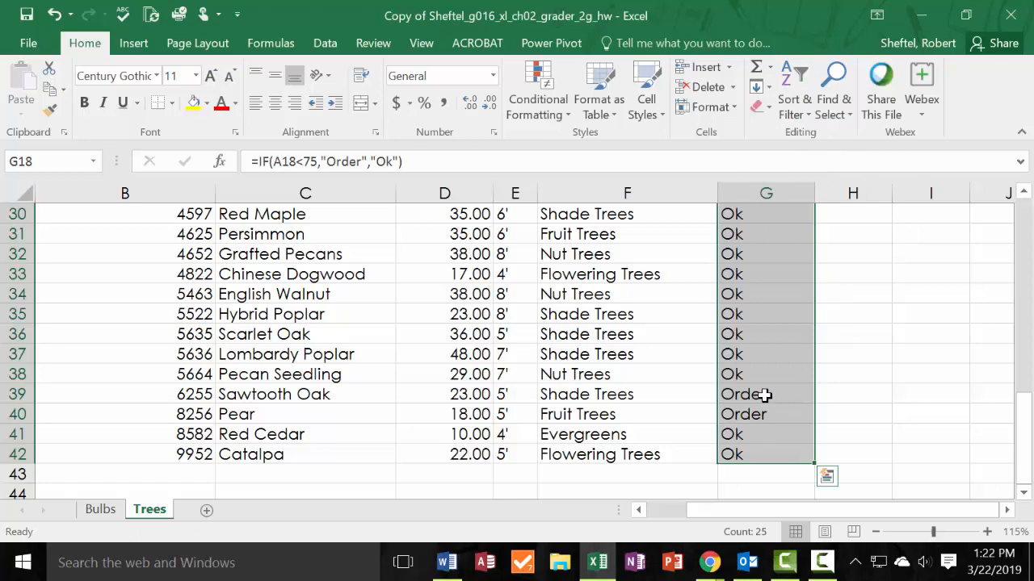
Compare the Stock Level results with the Quantity in Stock column, checking the Buckeye and Chinese Chestnut rows.
scroll(836, 347, up, 5)
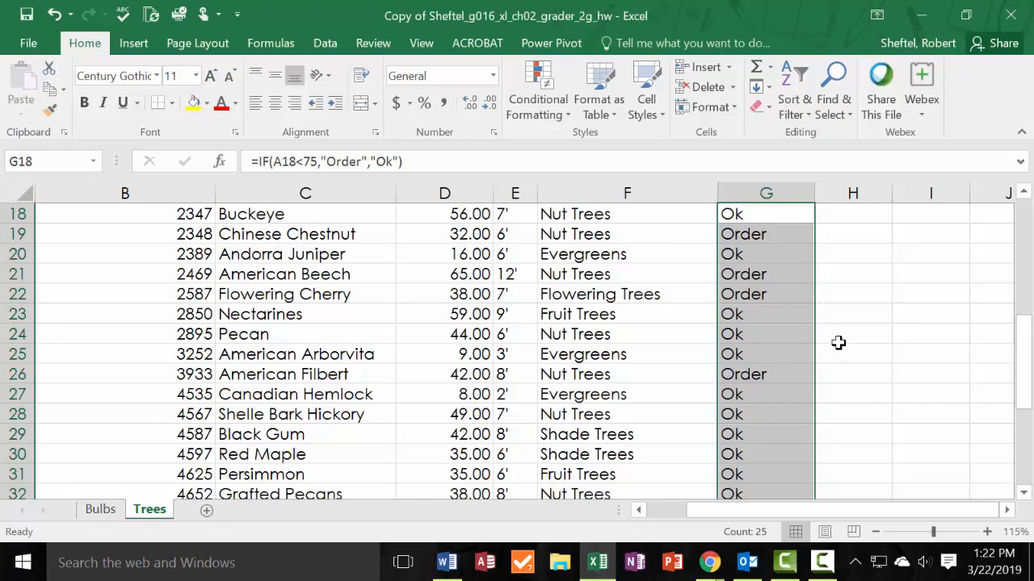
scroll(838, 340, down, 1)
scroll(838, 340, down, 1)
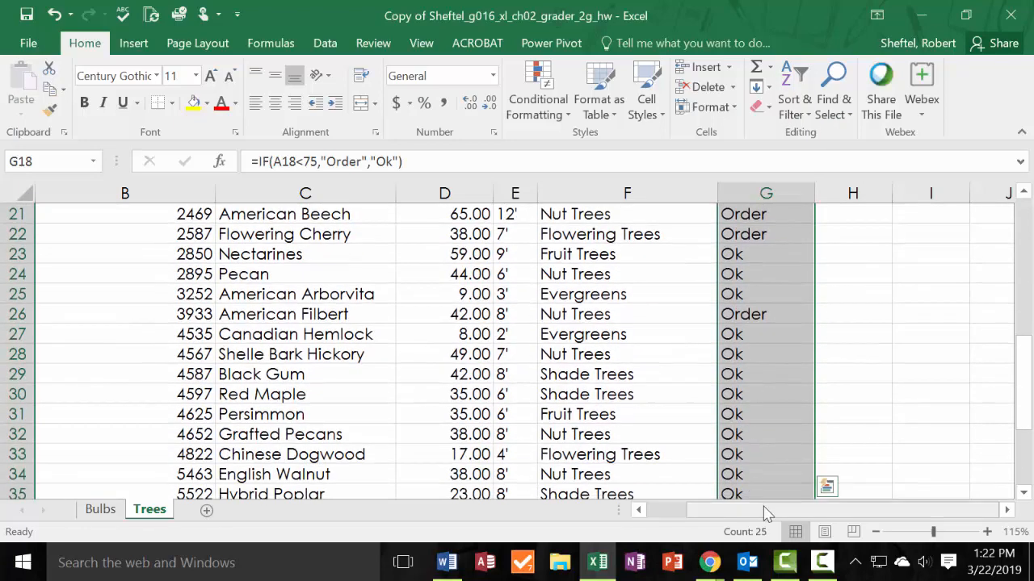
drag(769, 510, 730, 510)
ctrl+scroll(730, 461, down, 3)
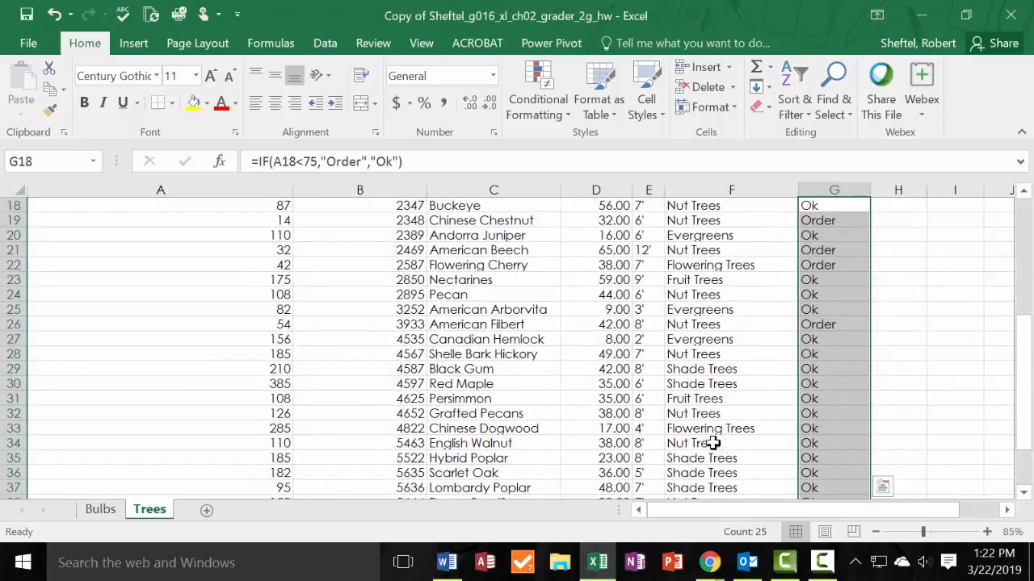
scroll(589, 417, up, 3)
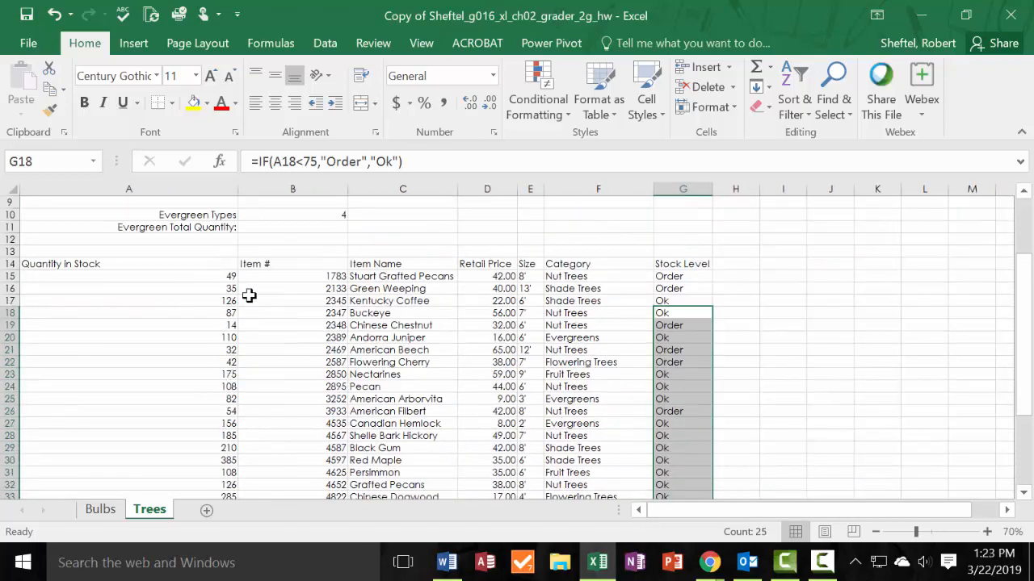
click(689, 313)
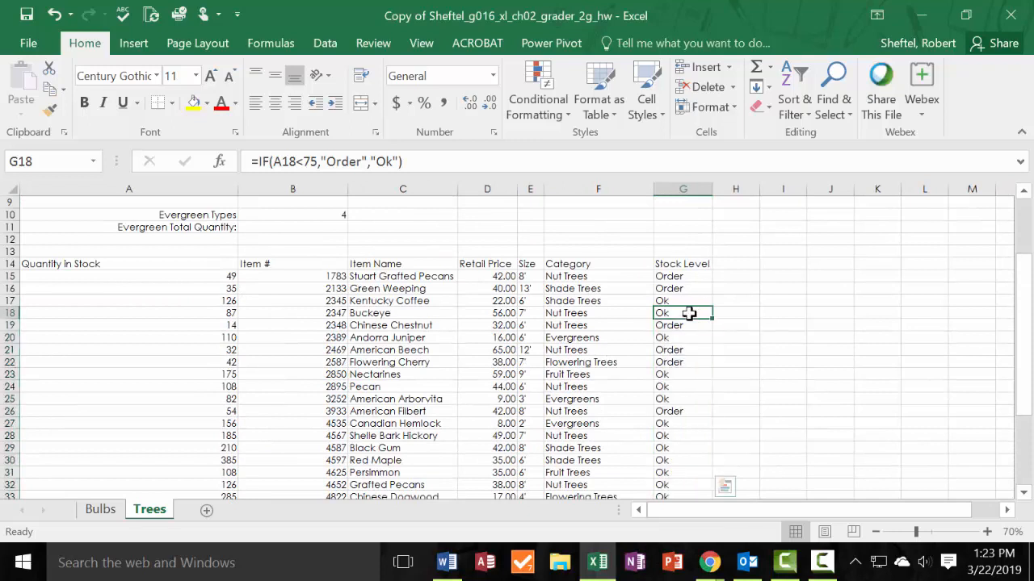
click(227, 315)
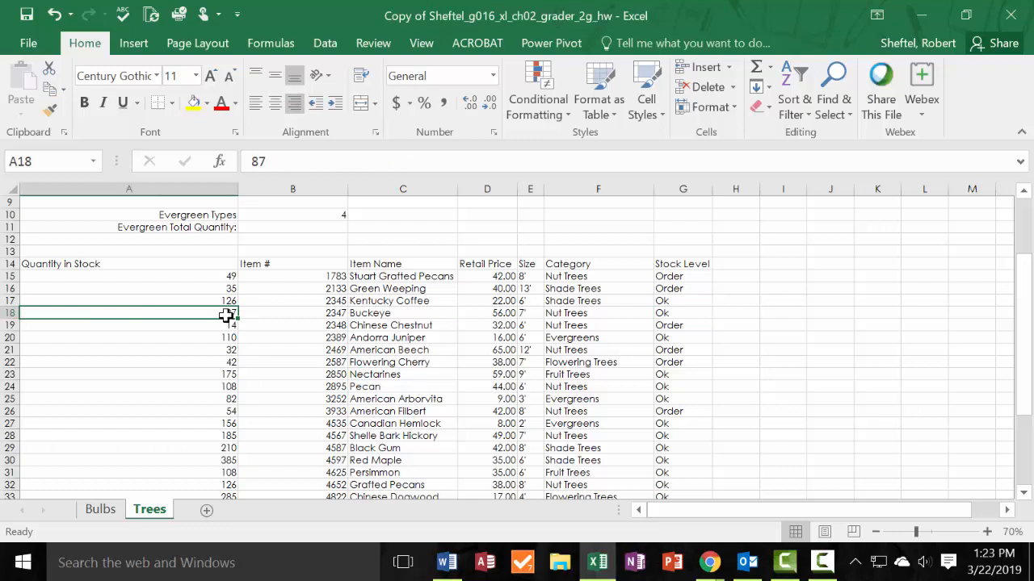
drag(227, 316, 674, 313)
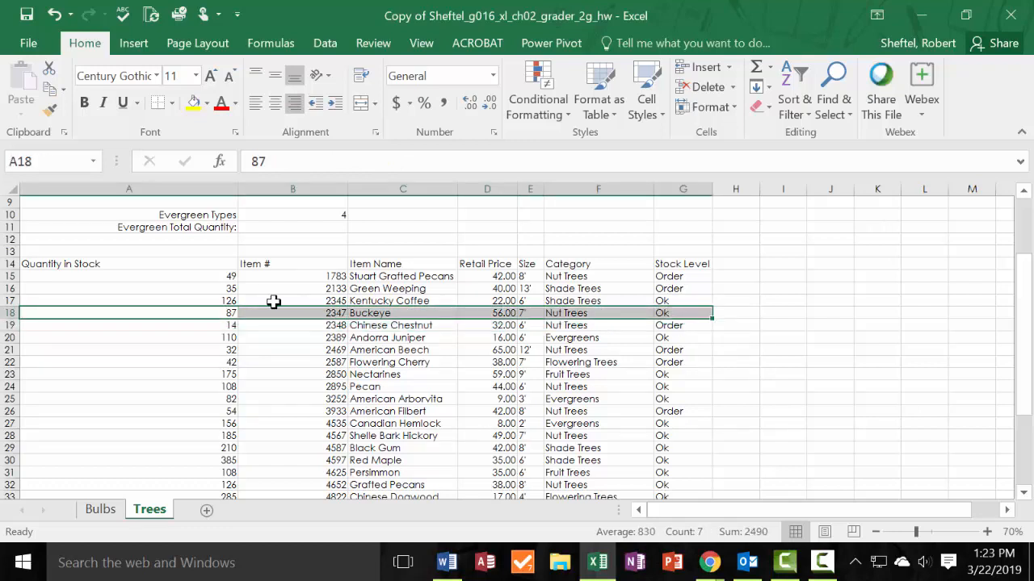
drag(199, 325, 684, 330)
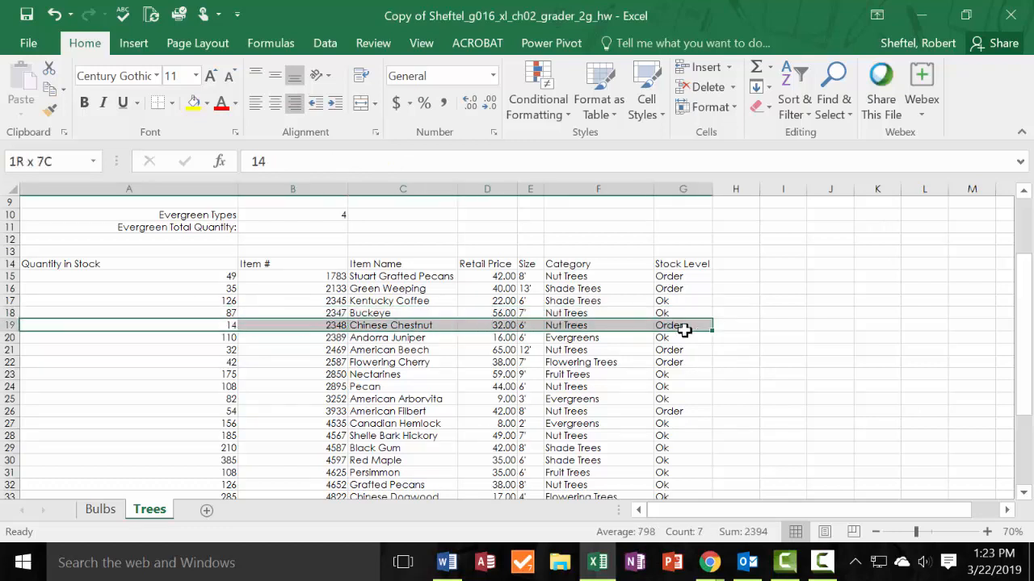
click(684, 327)
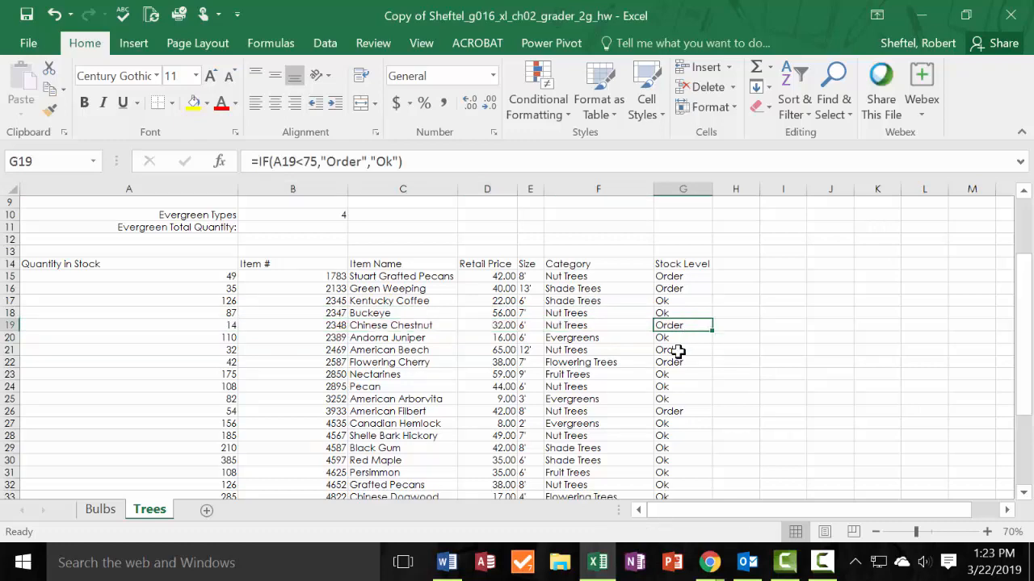
scroll(662, 353, down, 2)
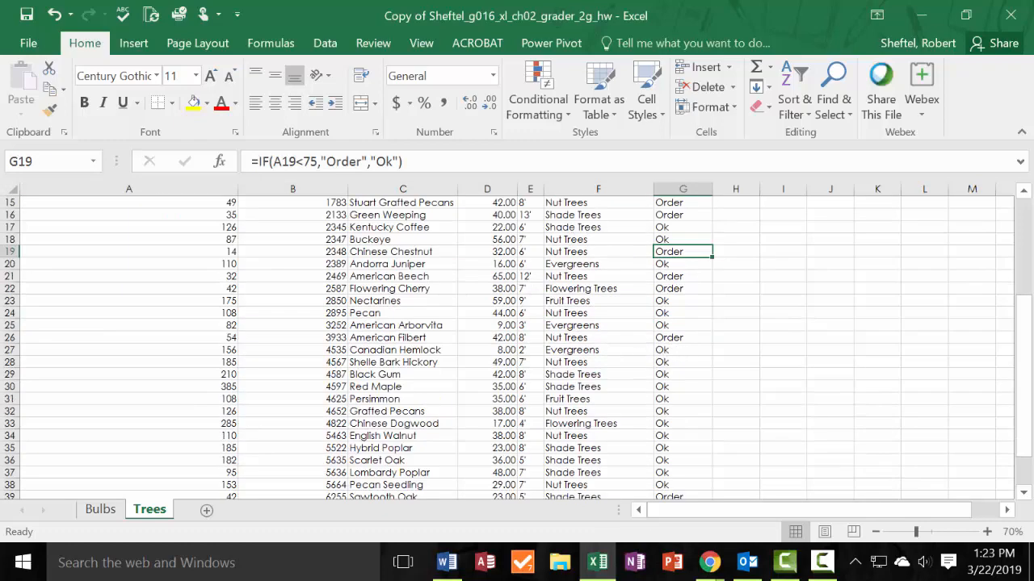
Switch to the solution PDF in Chrome and compare its Trees table's Stock Level column with the Trees sheet.
click(707, 563)
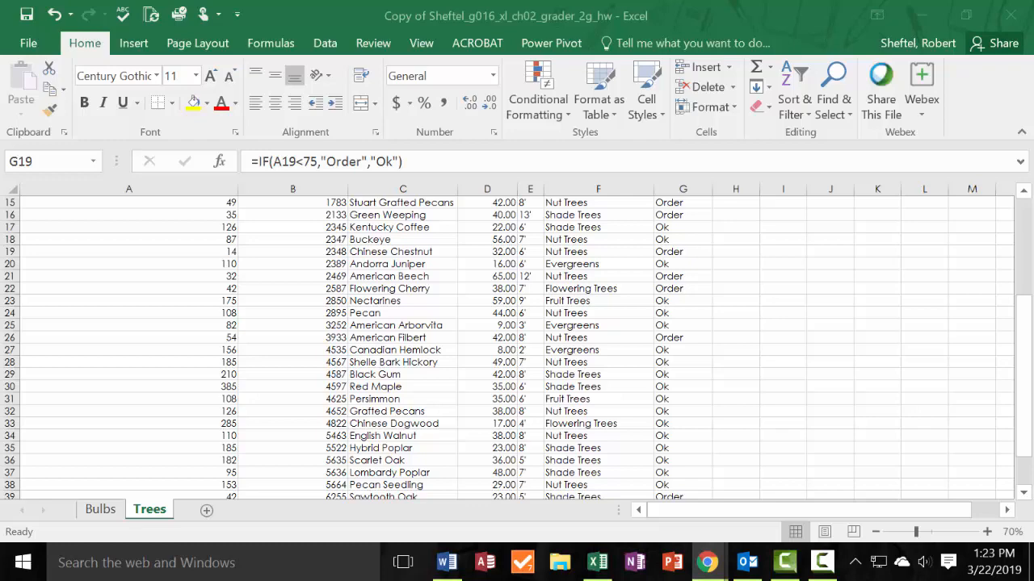
drag(0, 71, 545, 59)
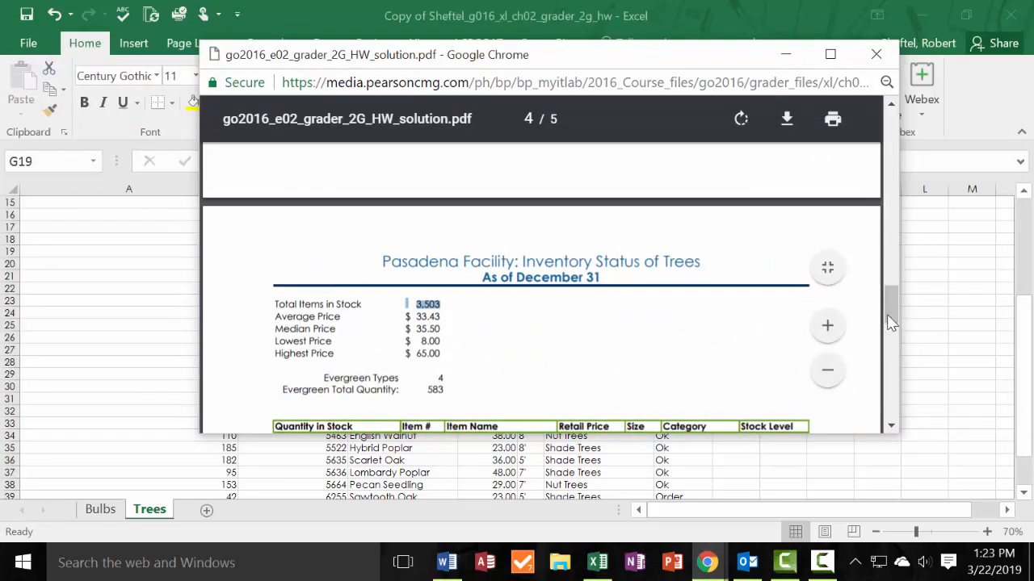
drag(888, 314, 892, 344)
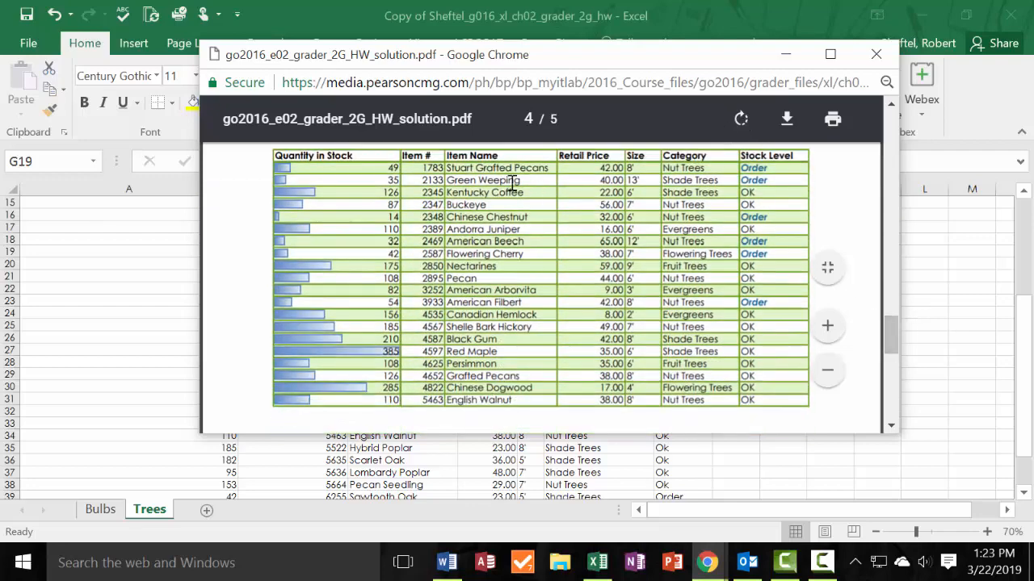
drag(585, 57, 673, 265)
scroll(799, 230, up, 1)
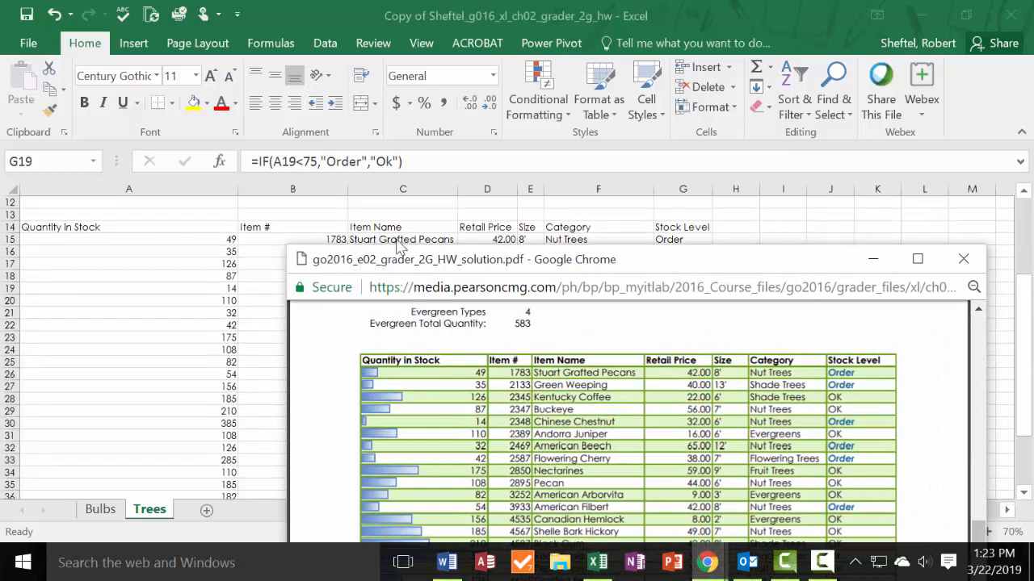
drag(398, 268, 375, 272)
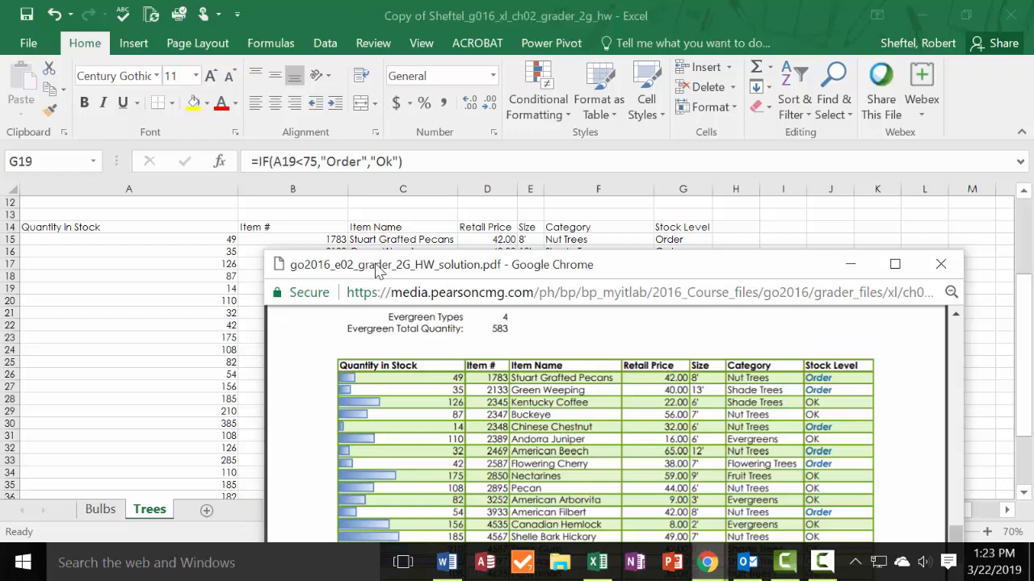
drag(376, 265, 0, 71)
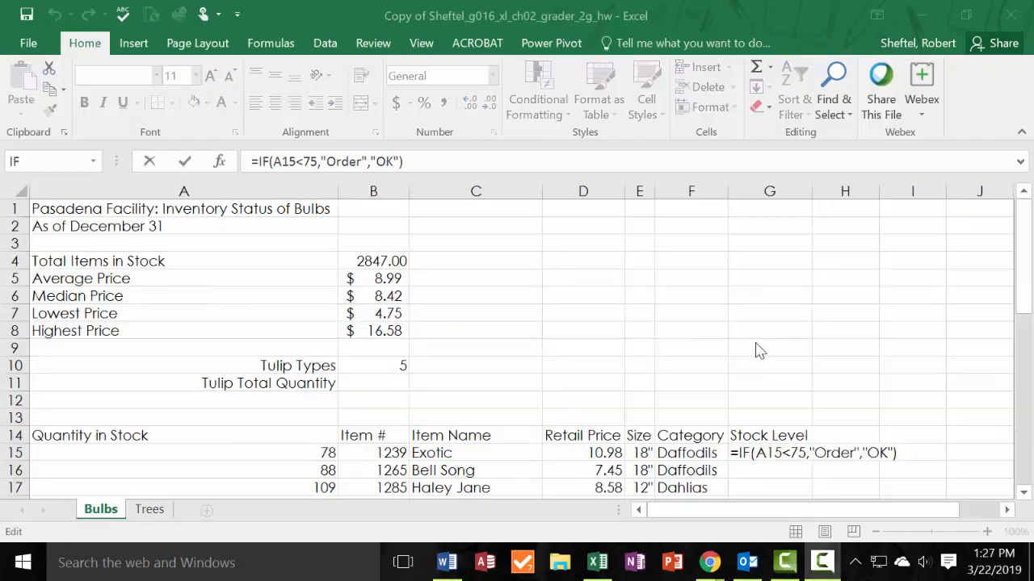
Review the IF function arguments in G15 of the Bulbs sheet and enter the formula =IF(A15<75,"Order","OK").
click(791, 457)
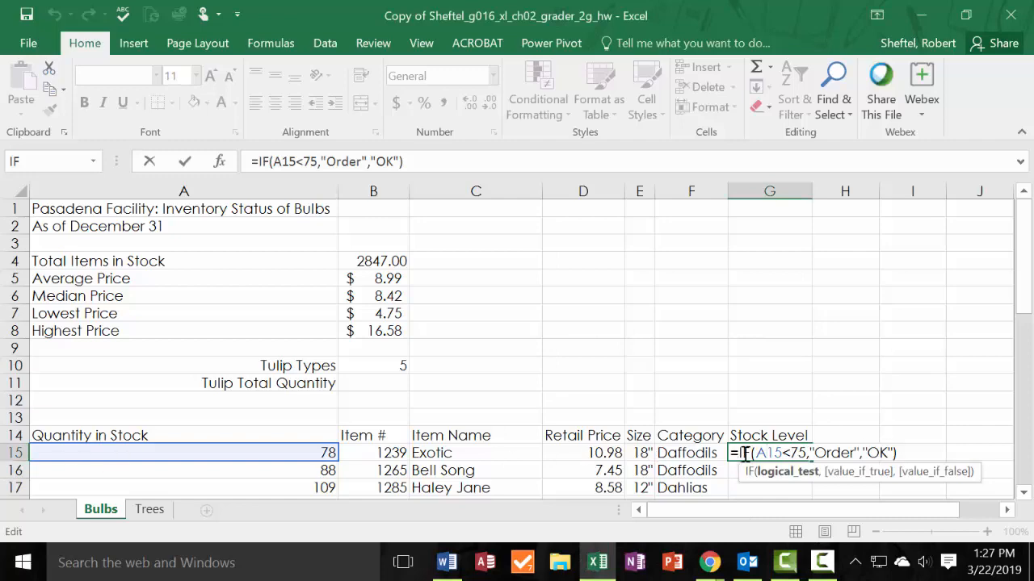
click(421, 163)
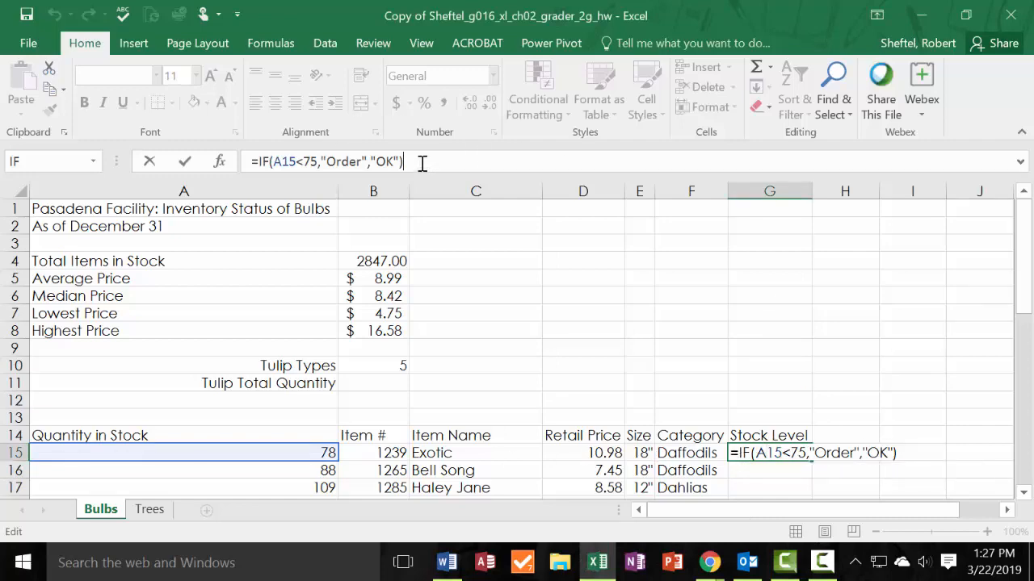
click(220, 161)
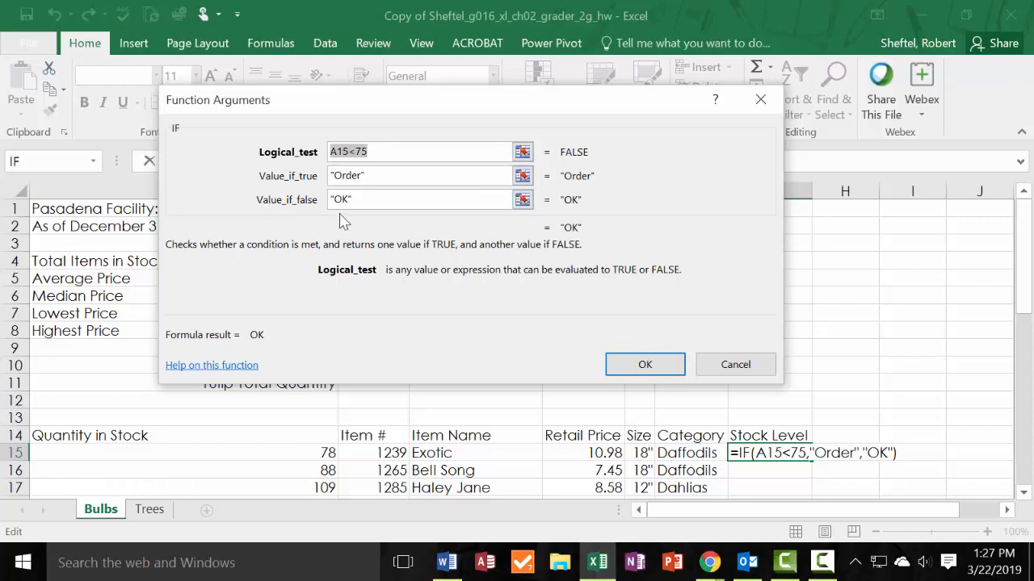
click(626, 363)
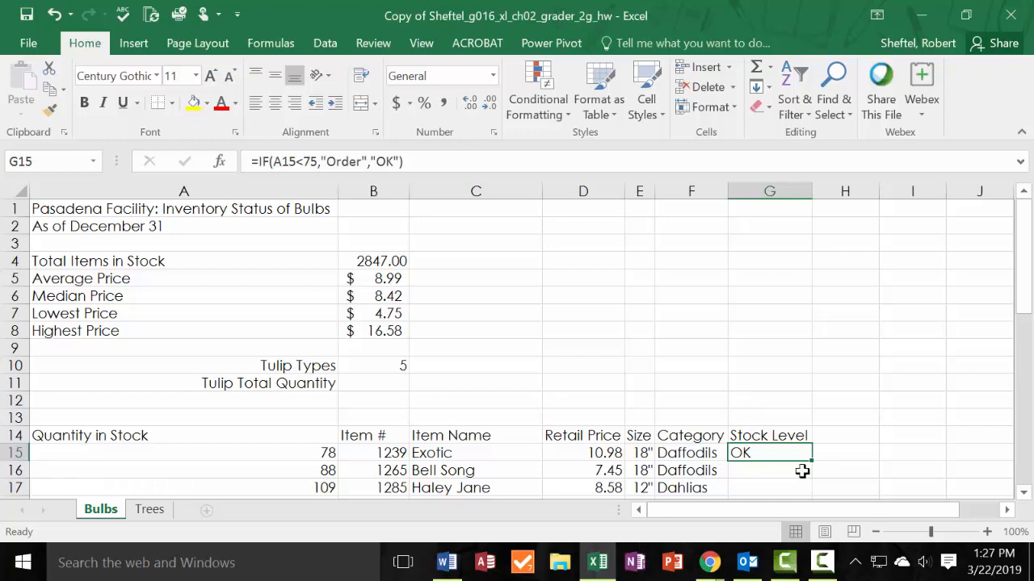
Fill the Stock Level formula on the Bulbs sheet from G15 down through G42, the last bulb row.
scroll(786, 453, down, 2)
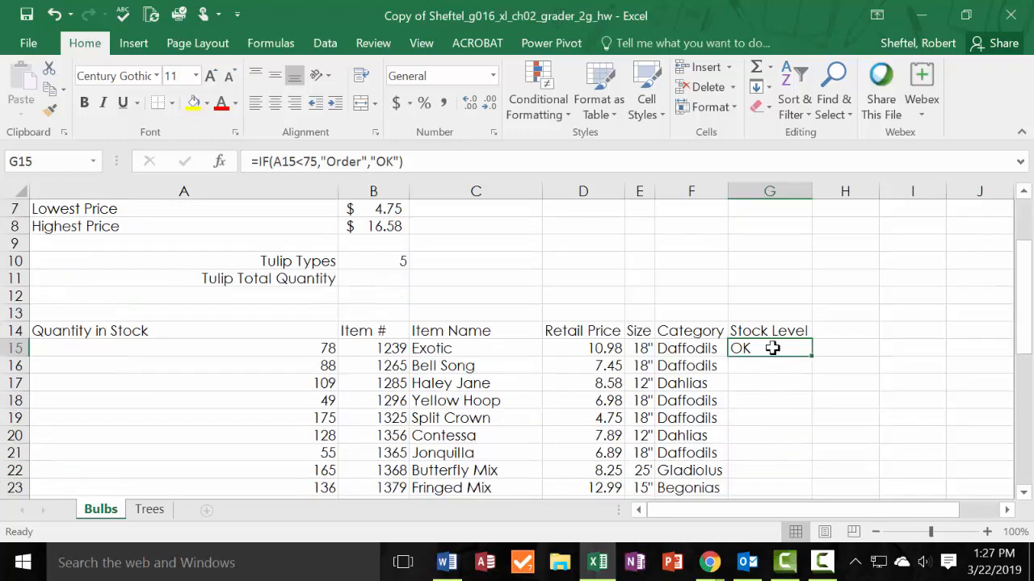
drag(773, 348, 743, 434)
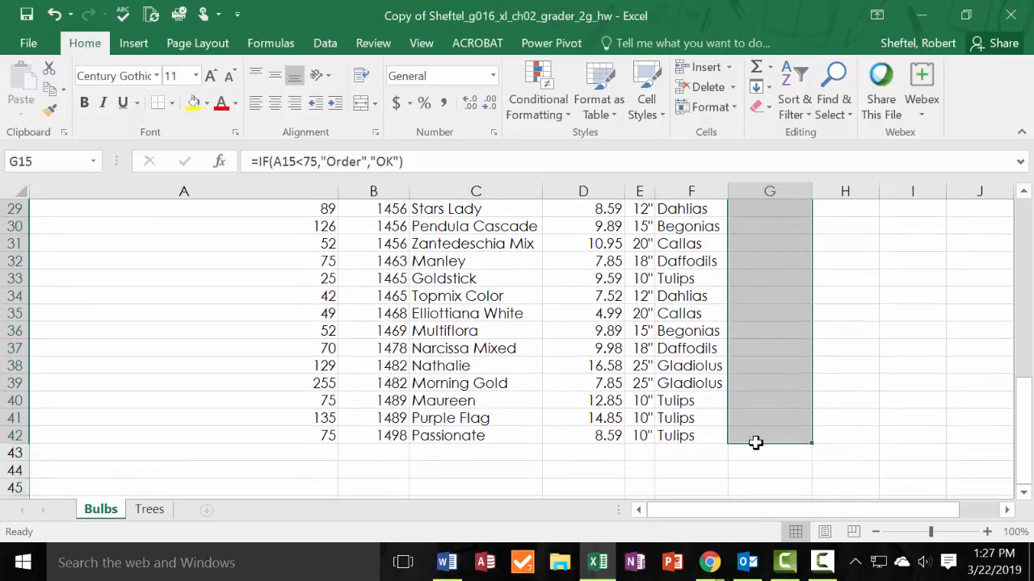
click(761, 86)
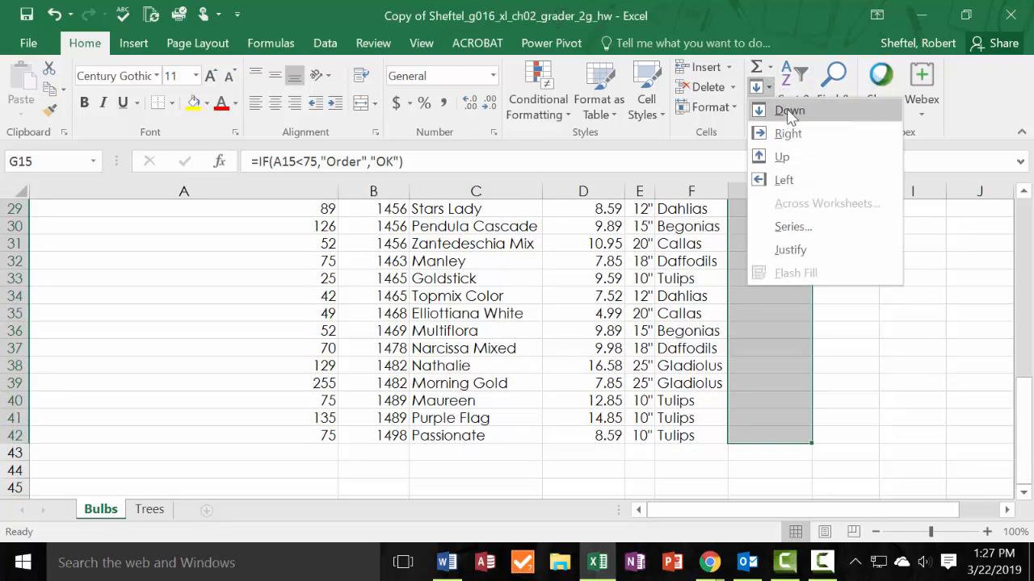
click(790, 113)
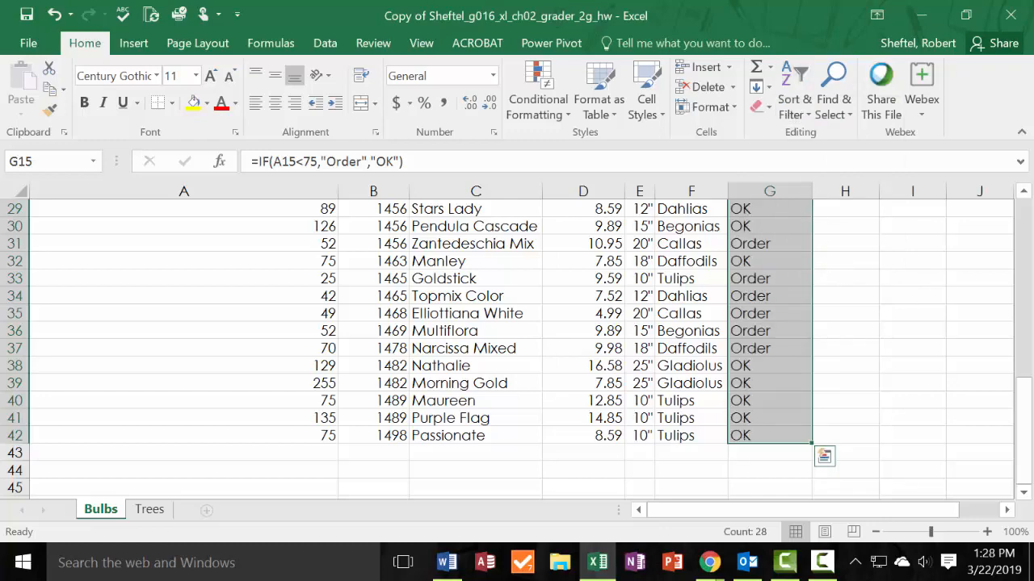
Bring up the solution PDF in Chrome beside the Bulbs sheet and compare the Stock Level values for the bulbs.
scroll(650, 283, up, 8)
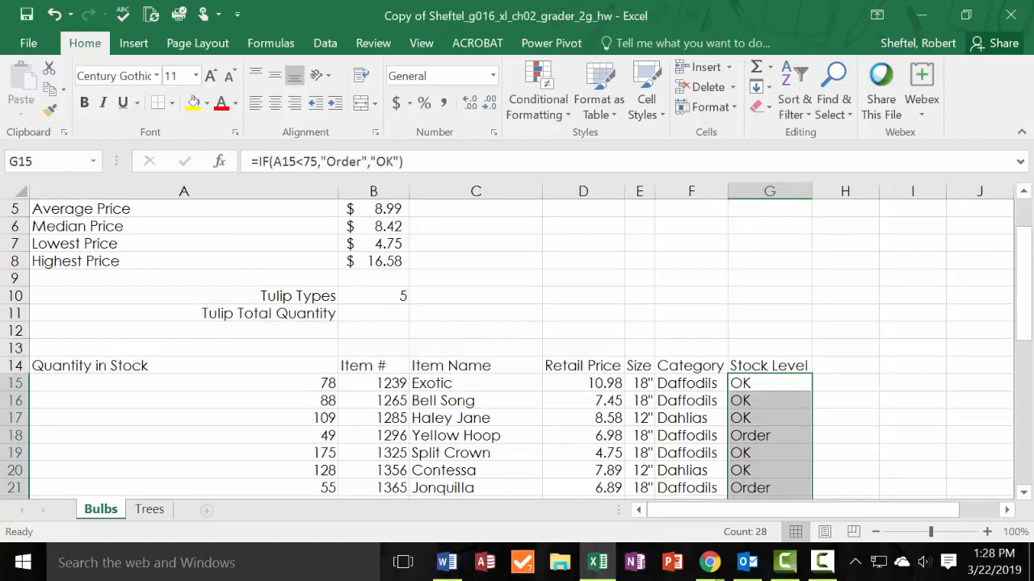
drag(1, 125, 389, 131)
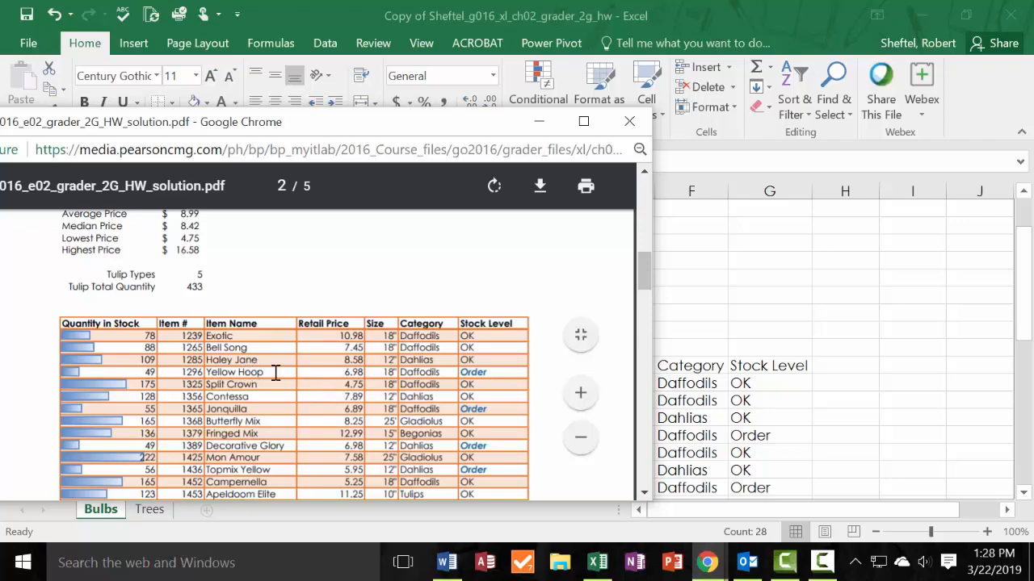
drag(479, 132, 651, 102)
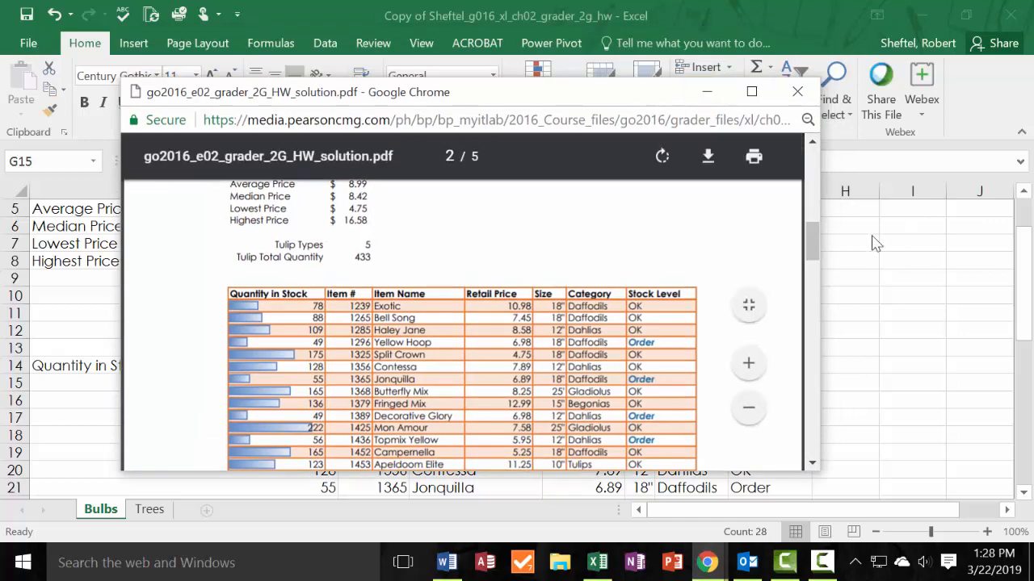
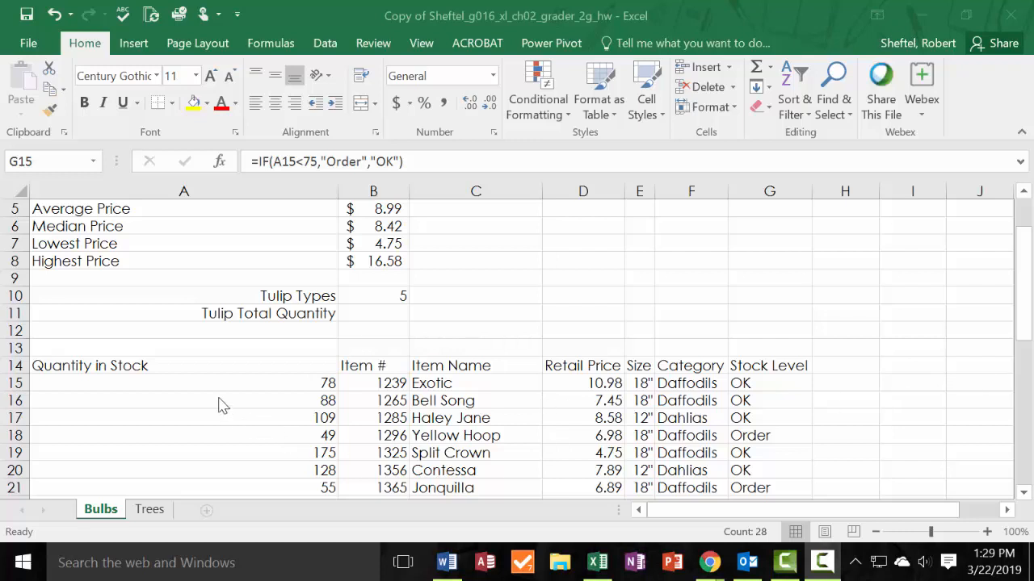
Create a conditional formatting rule for Stock Level cells G15:G42 on the Bulbs sheet, using the type that formats only cells that contain.
click(773, 379)
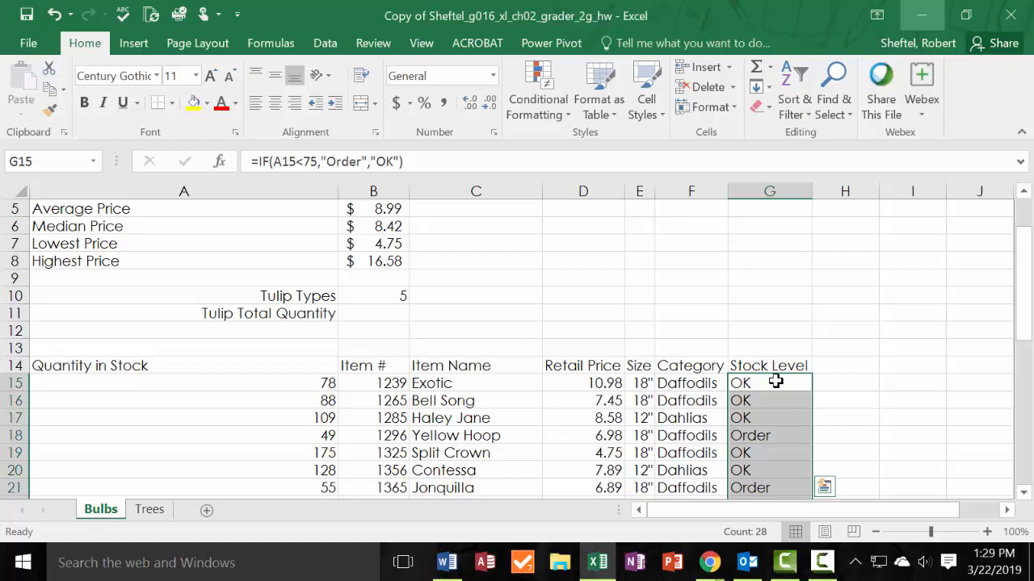
scroll(853, 404, down, 5)
scroll(856, 454, up, 4)
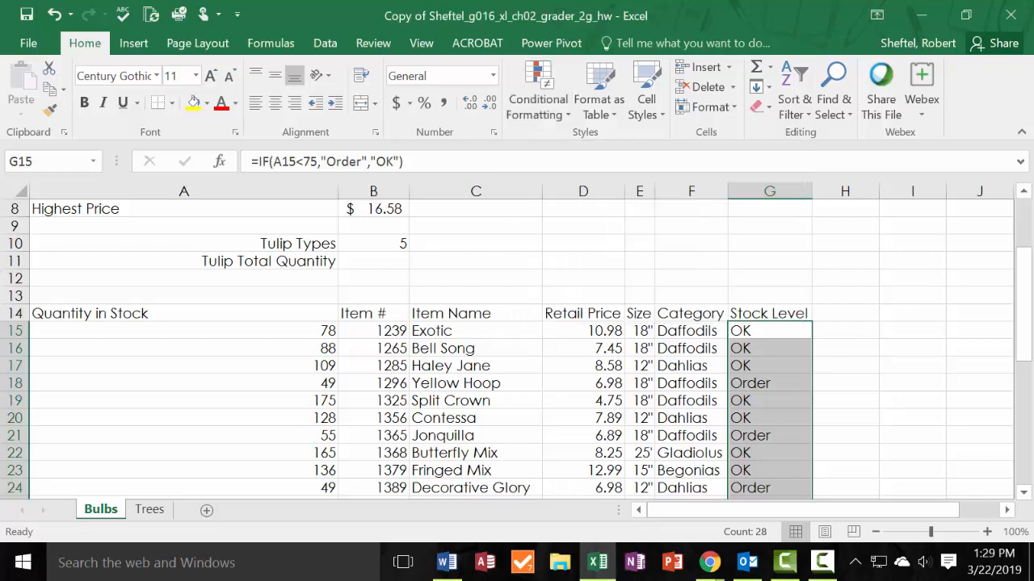
click(545, 93)
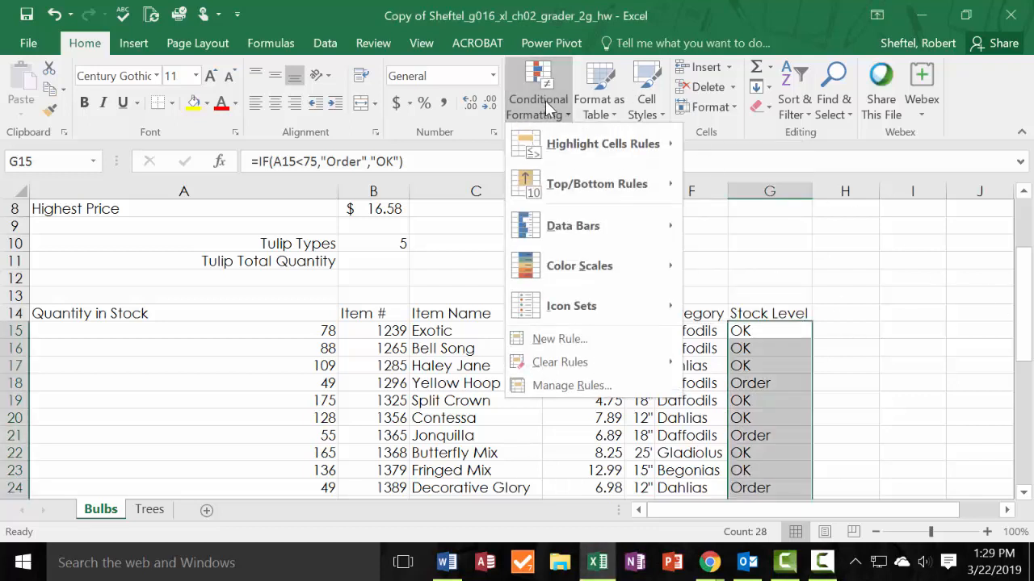
click(577, 347)
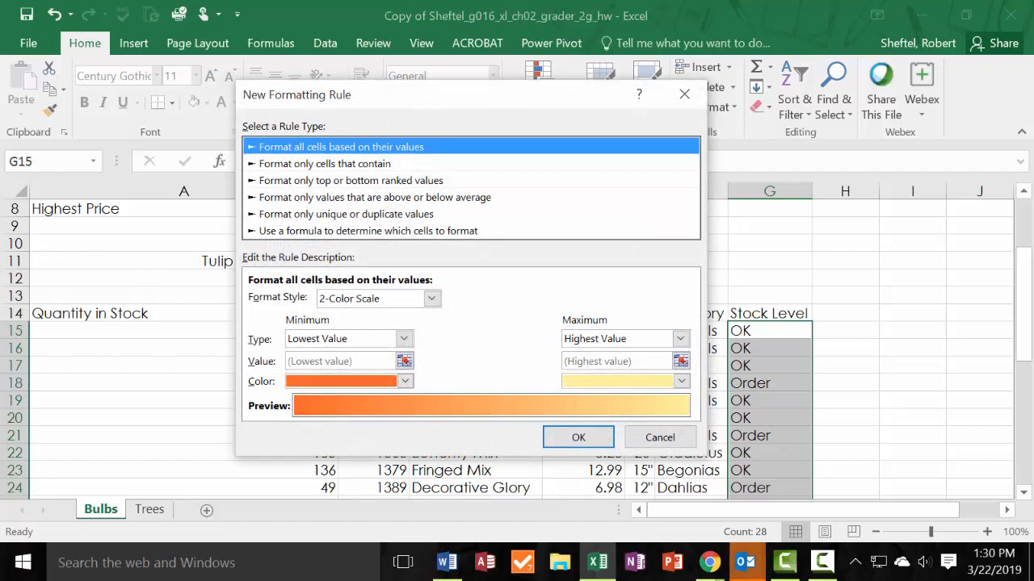
click(546, 164)
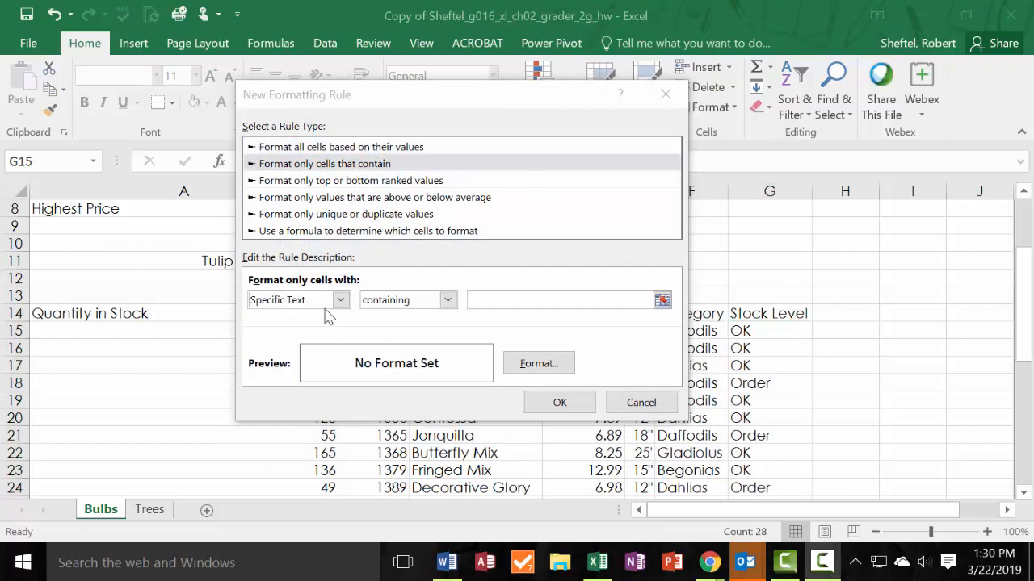
click(299, 164)
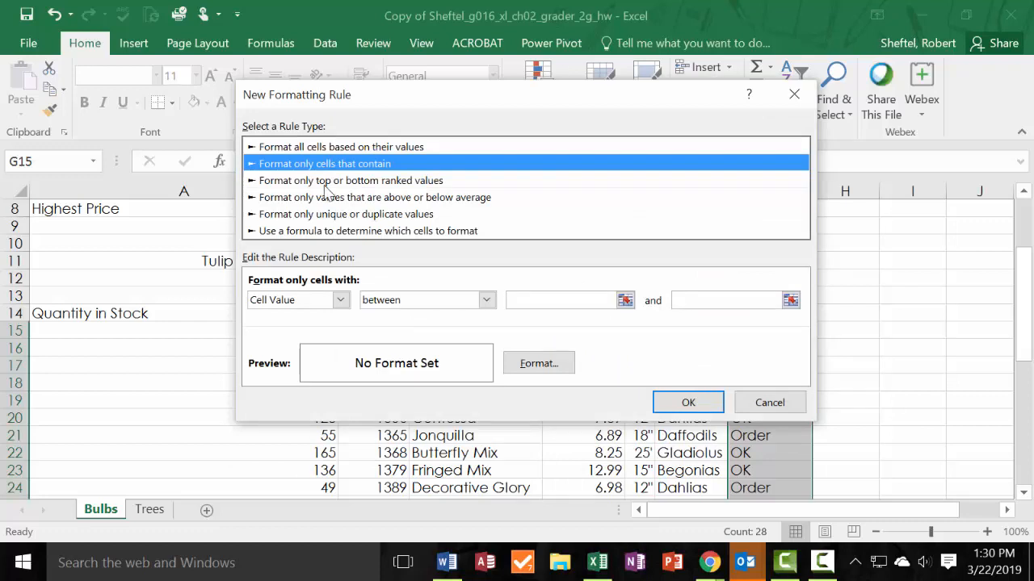
click(331, 152)
click(327, 201)
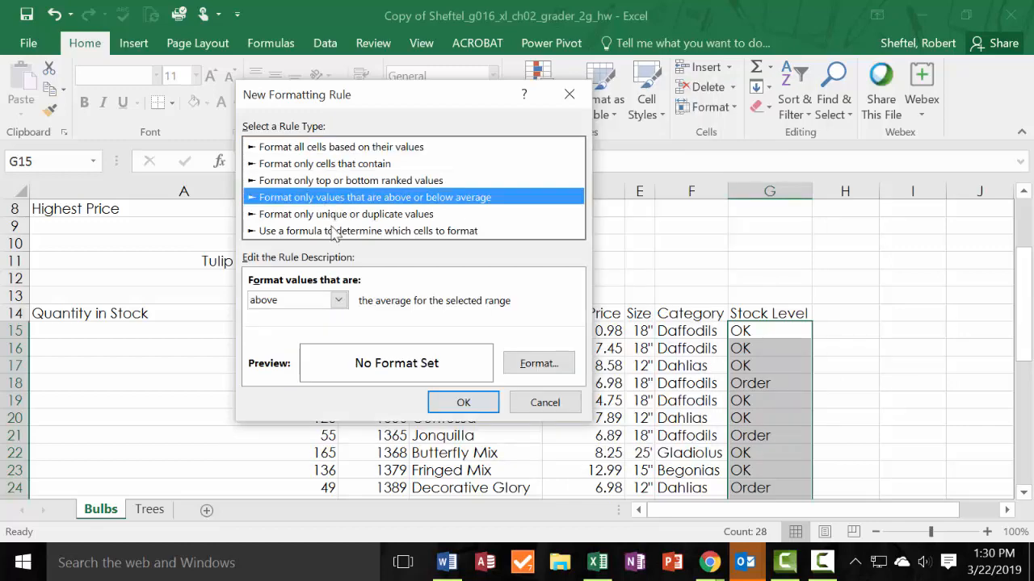
click(342, 164)
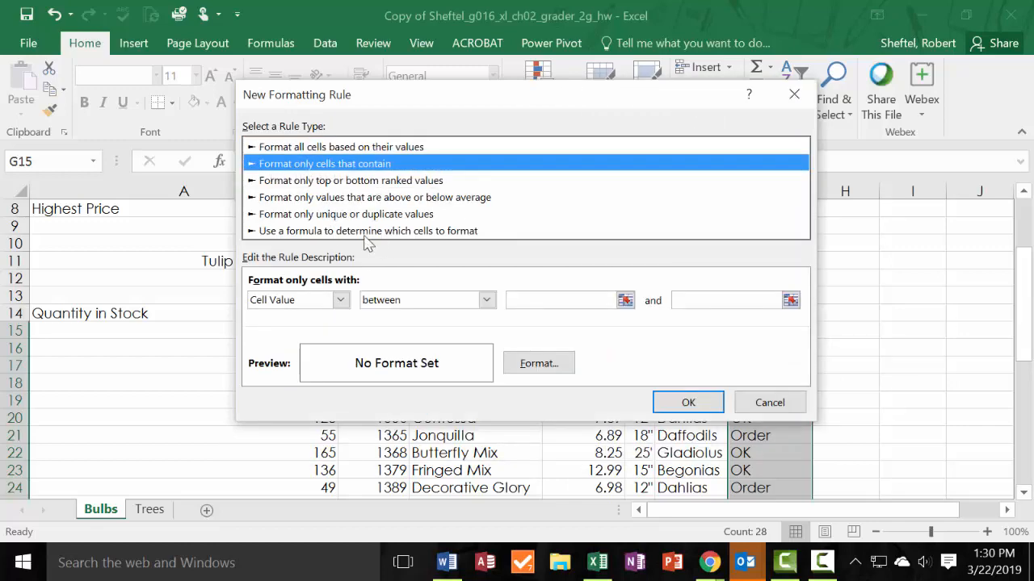
Make the rule apply to cells with specific text containing Order.
click(340, 300)
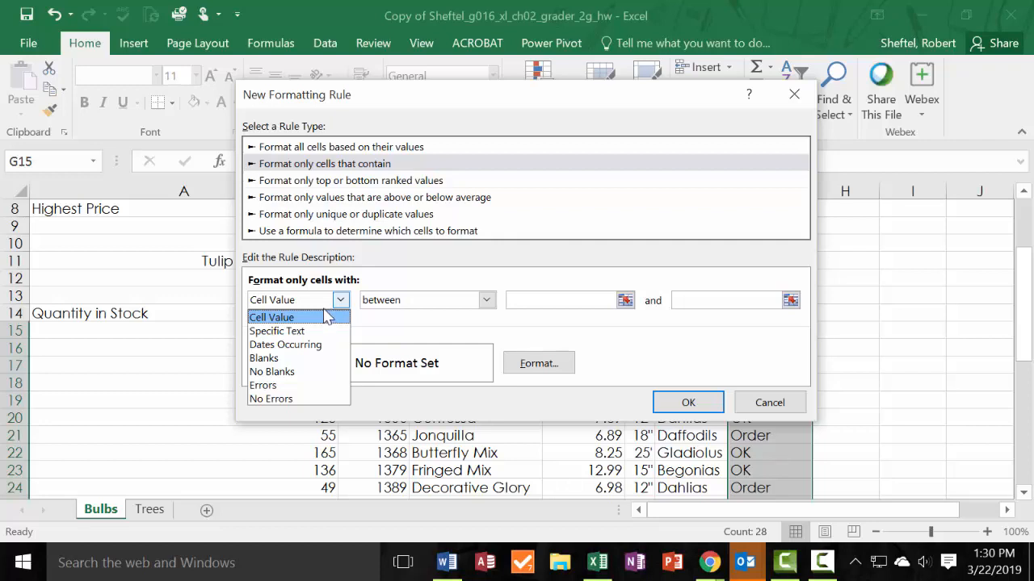
click(289, 332)
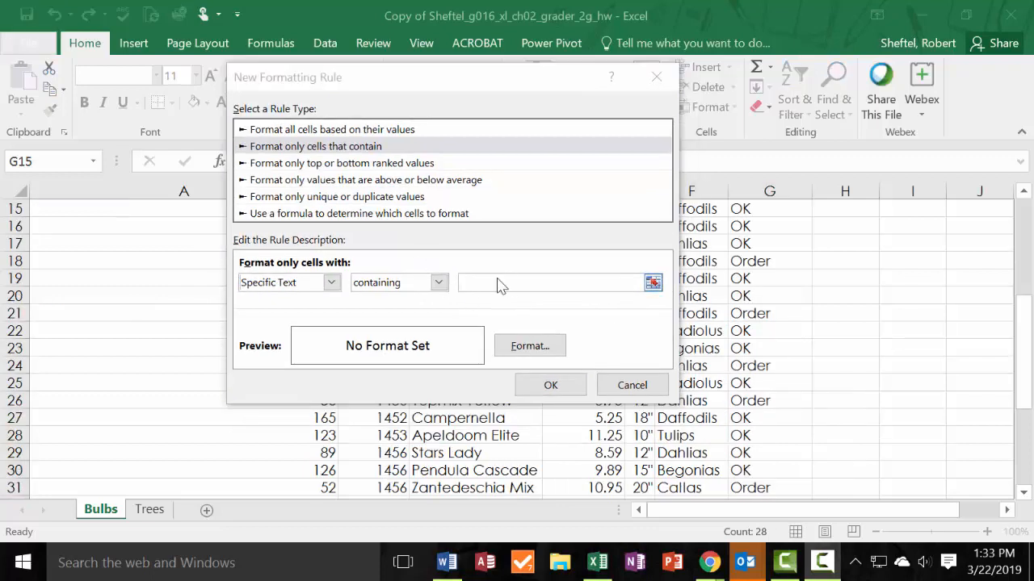
click(503, 277)
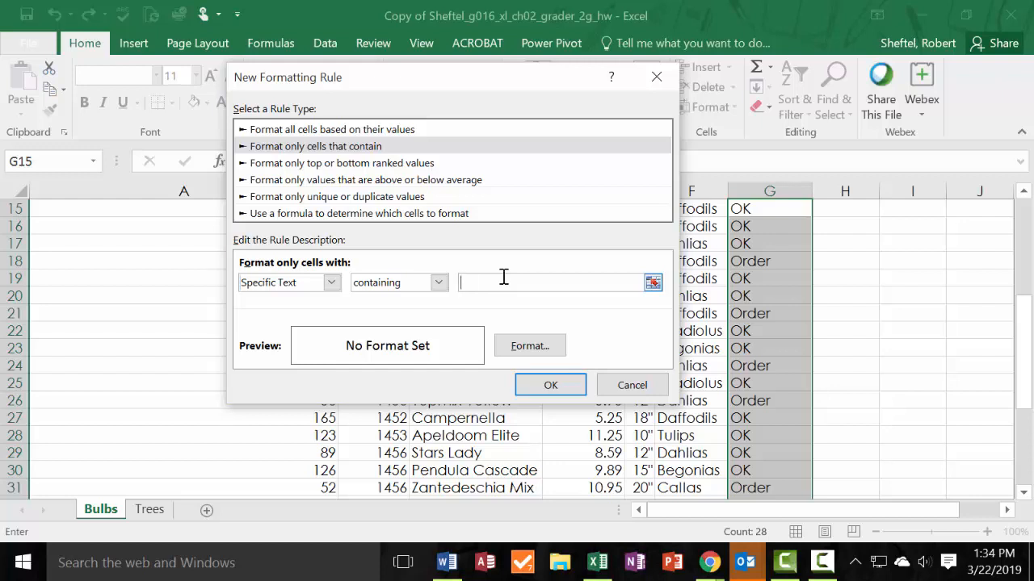
text(Order)
Format the rule's matching text as Bold Italic in the second-darkest blue of the fourth theme color column and apply the rule.
click(533, 346)
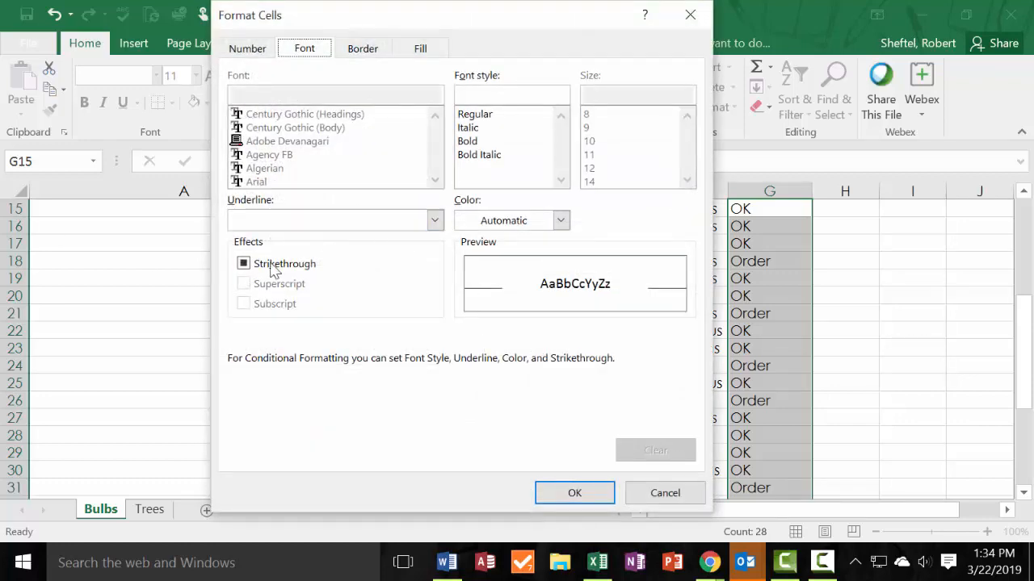
click(485, 155)
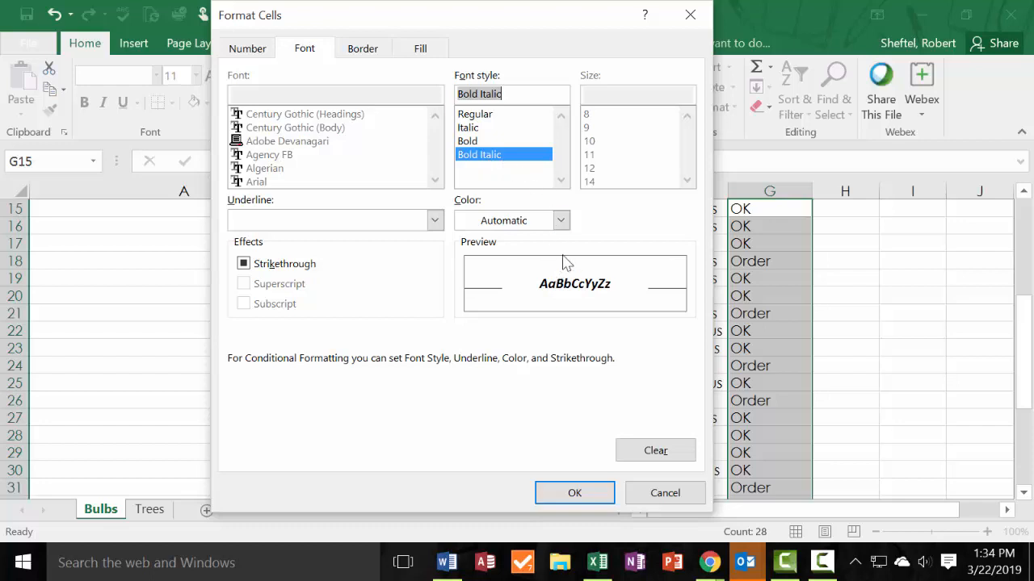
click(559, 221)
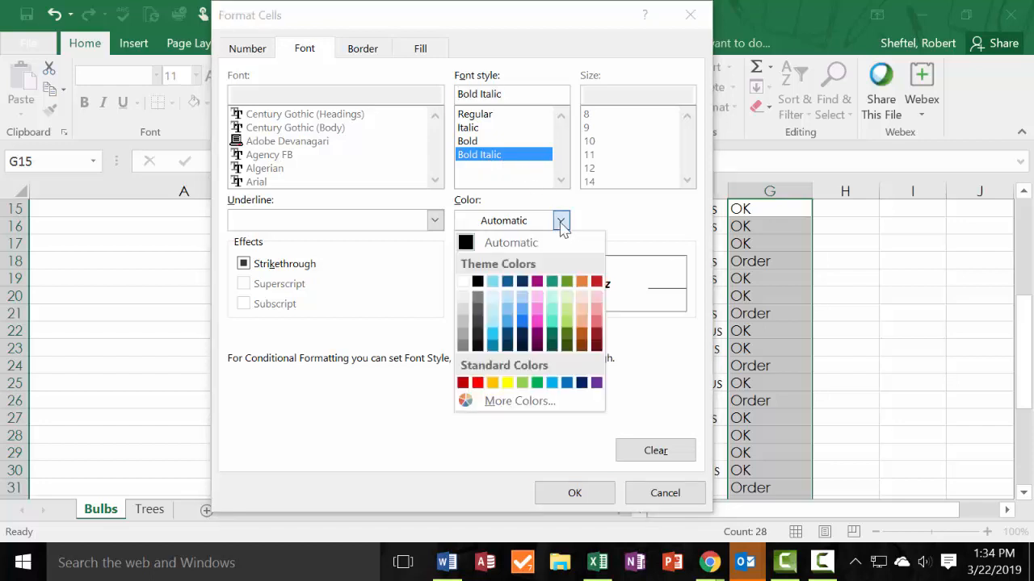
click(507, 323)
click(562, 220)
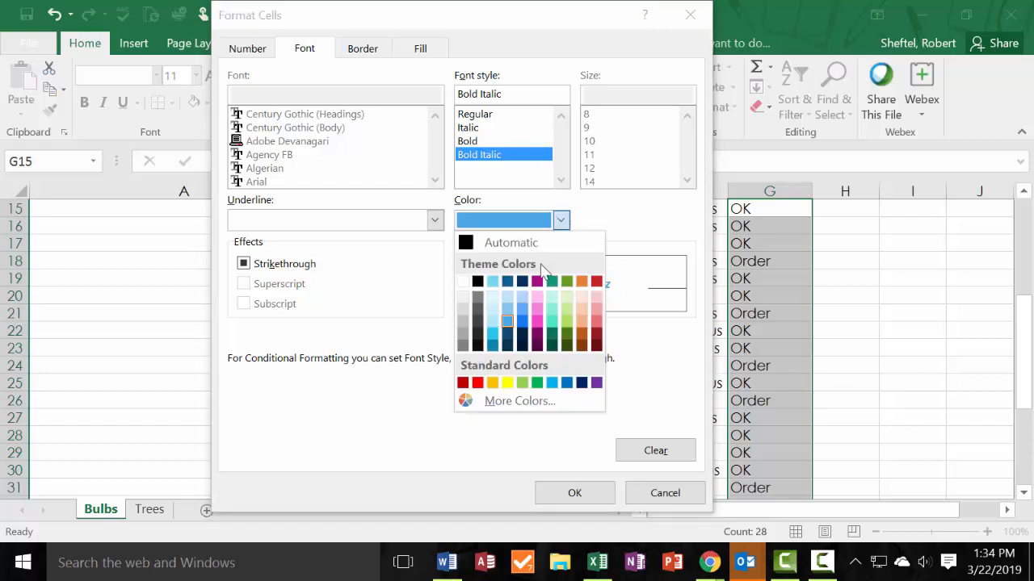
click(507, 333)
click(560, 224)
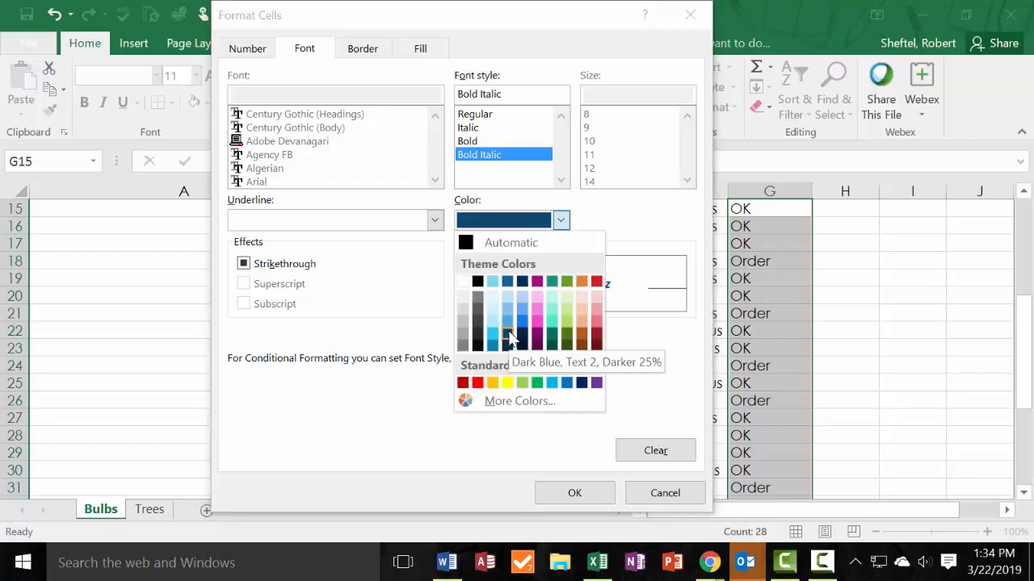
click(569, 494)
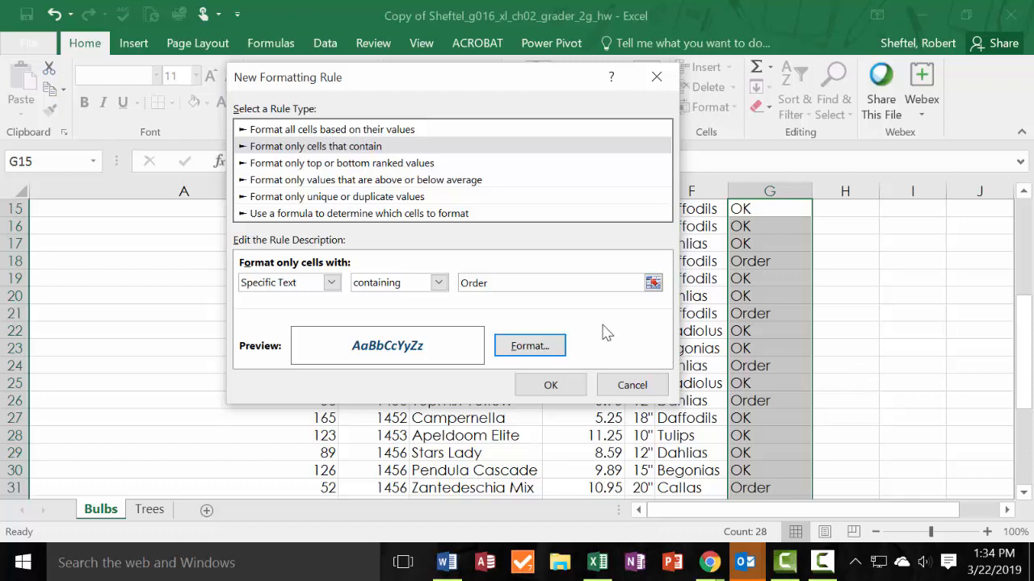
click(550, 386)
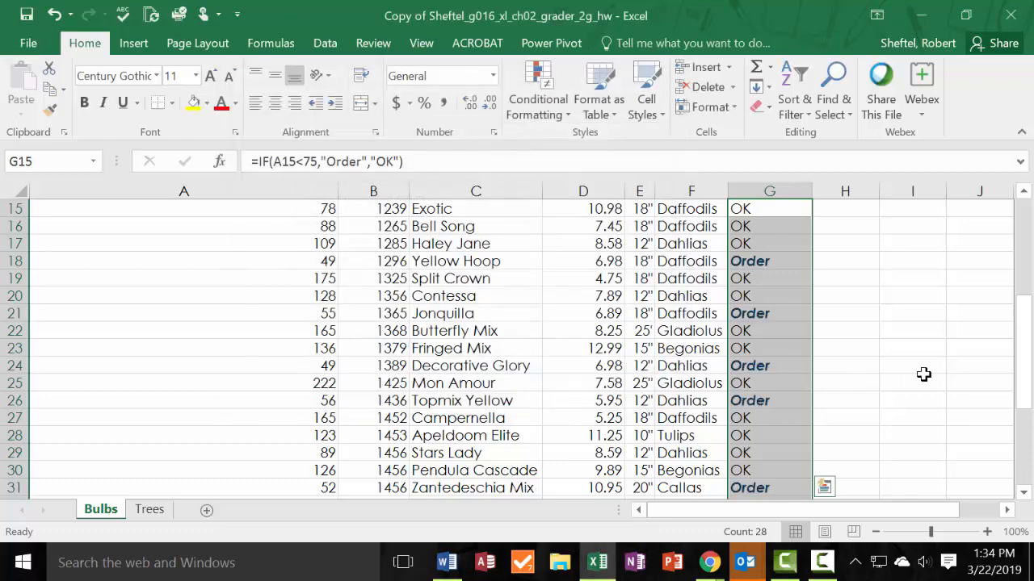
Switch to the solution PDF in Chrome and compare its Bulbs table formatting with the Stock Level and Quantity in Stock columns.
scroll(898, 353, up, 1)
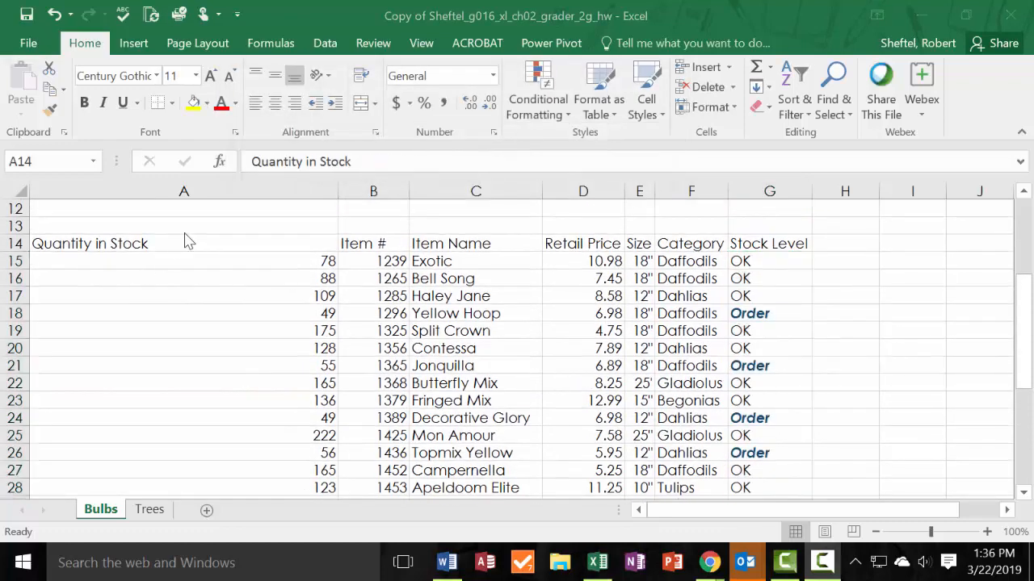
click(280, 242)
click(776, 275)
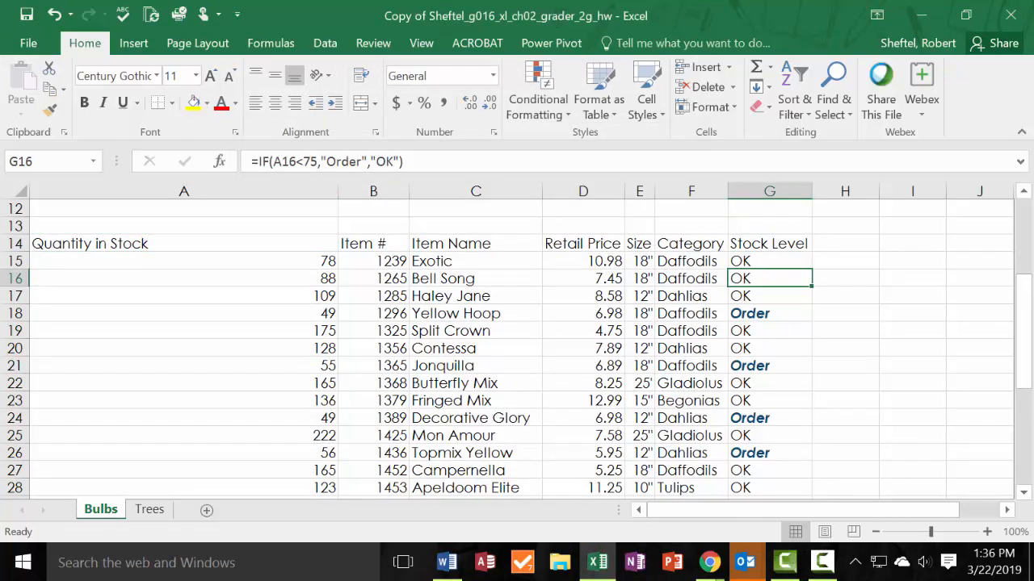
key(alt+Tab)
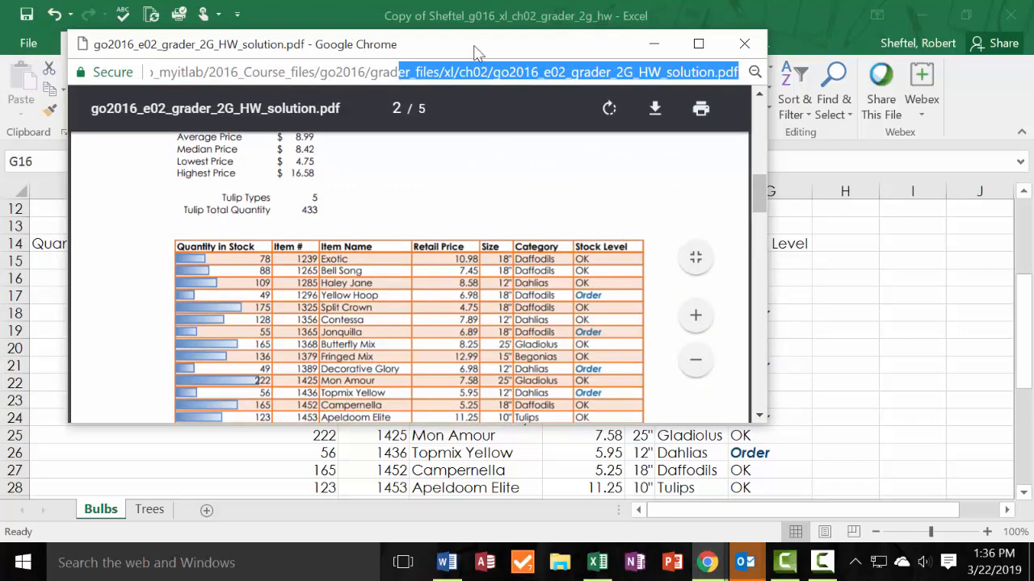
drag(477, 53, 411, 96)
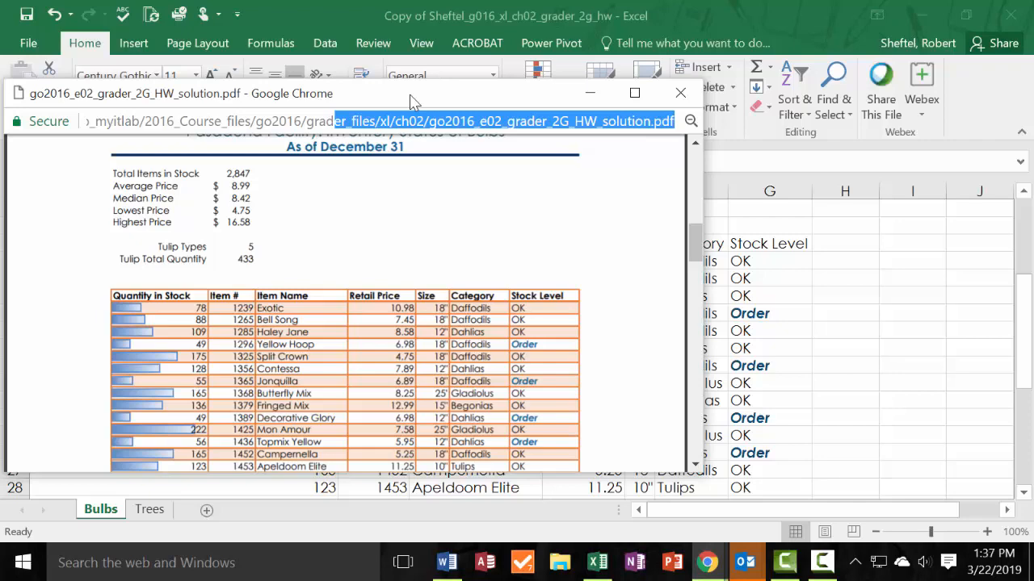
drag(411, 95, 0, 161)
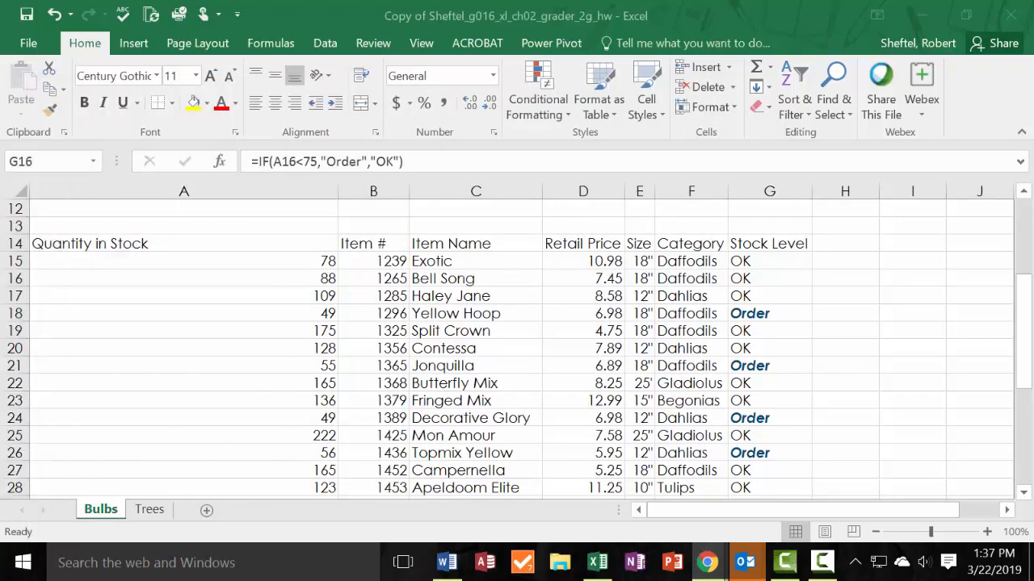
Apply blue gradient fill data bars to the Quantity in Stock values in A15:A42 of the Bulbs sheet.
click(218, 250)
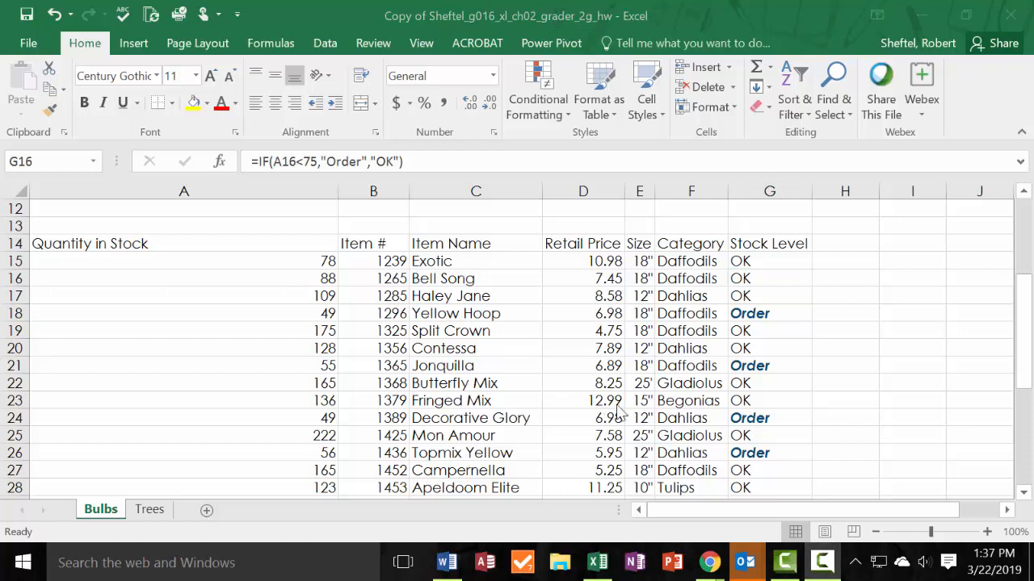
drag(245, 256, 238, 441)
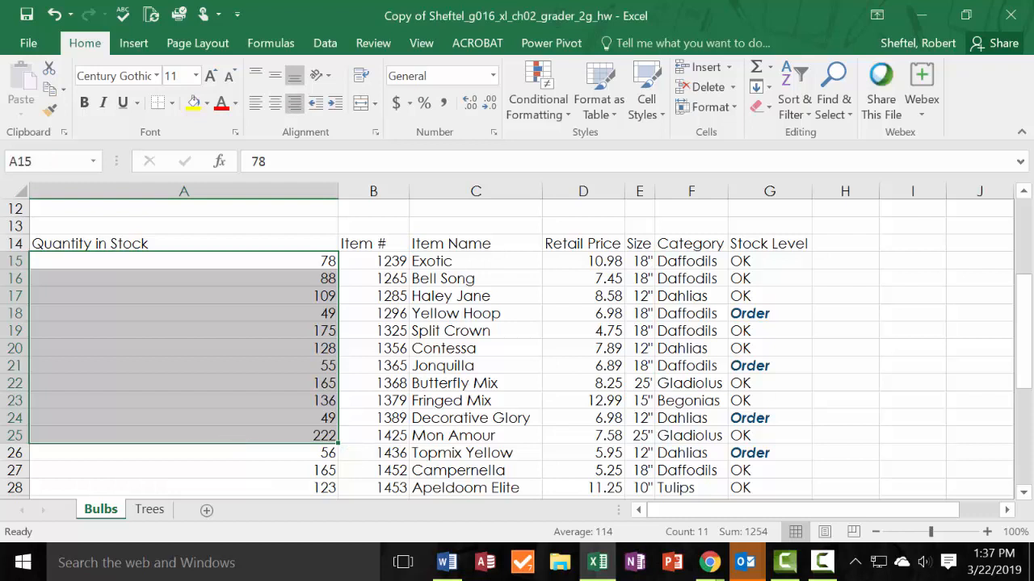
drag(258, 266, 284, 466)
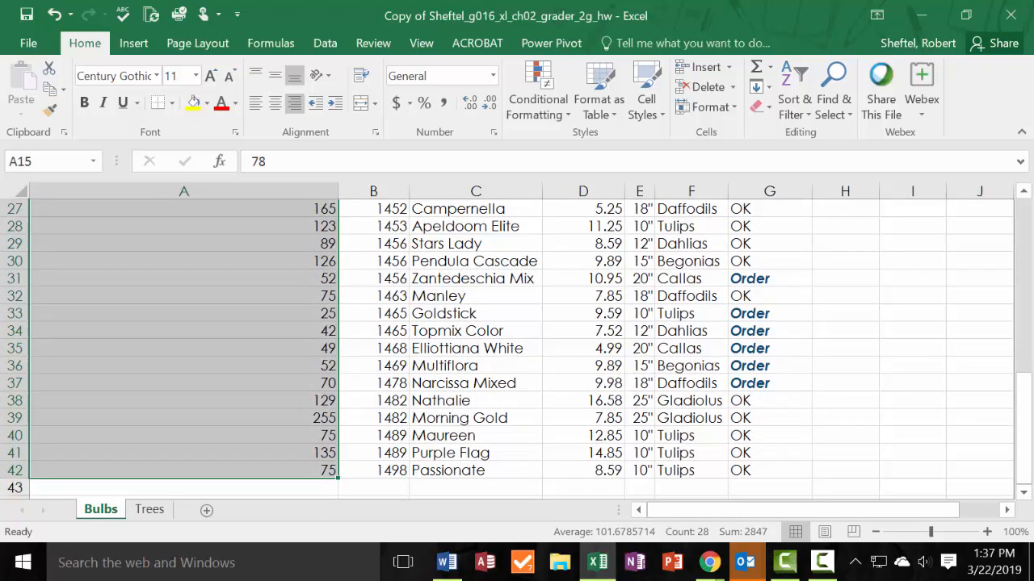
click(563, 121)
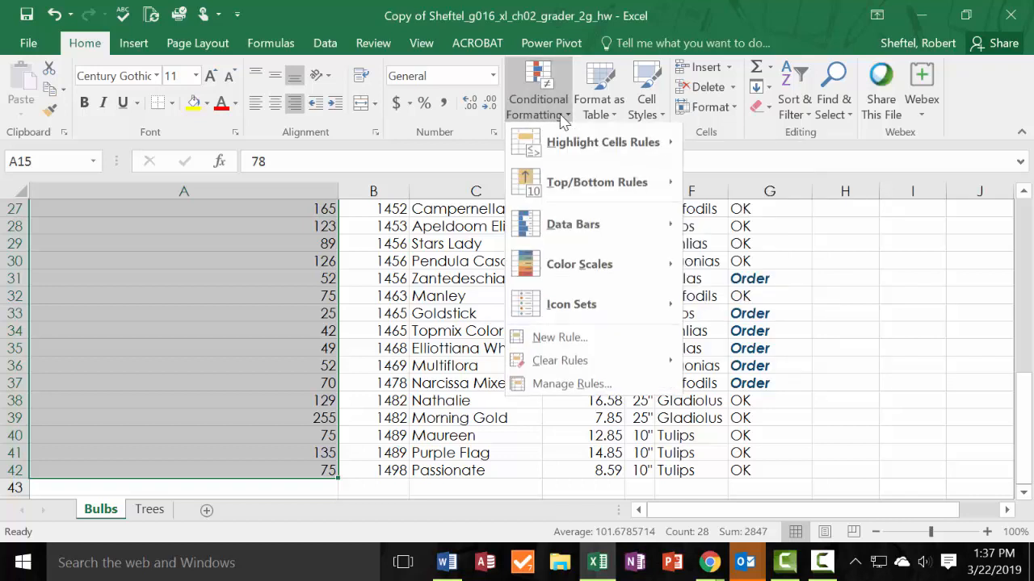
mouse_move(578, 241)
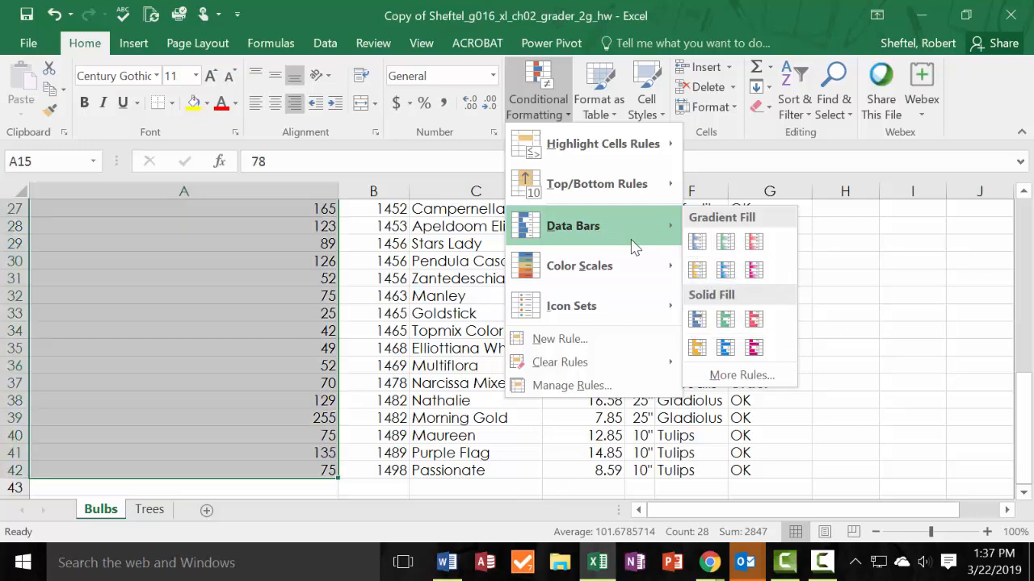
click(697, 241)
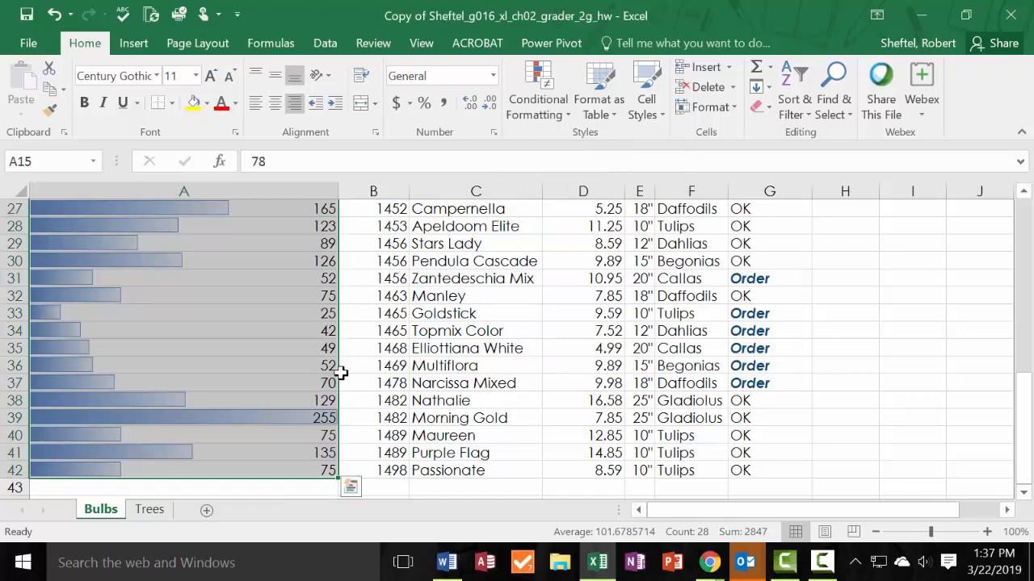
Bring the solution PDF beside the Bulbs sheet and compare the Quantity in Stock data bars.
drag(0, 121, 765, 89)
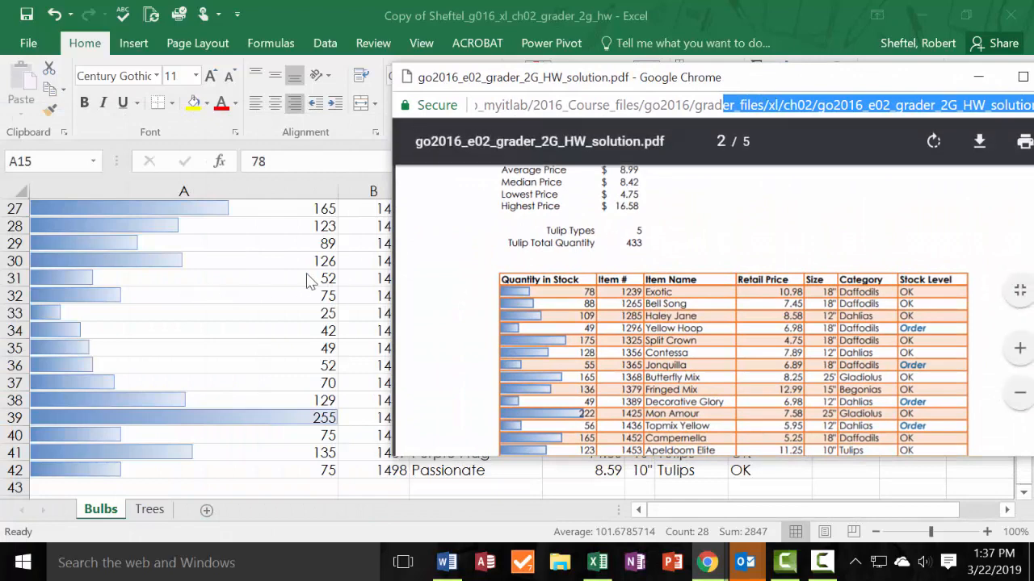
scroll(310, 279, up, 6)
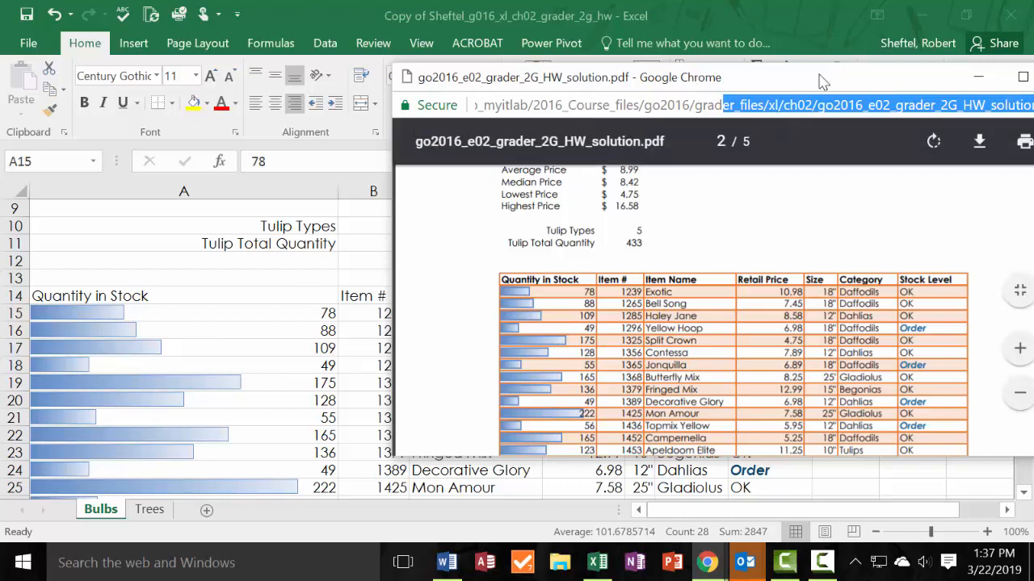
drag(820, 78, 0, 86)
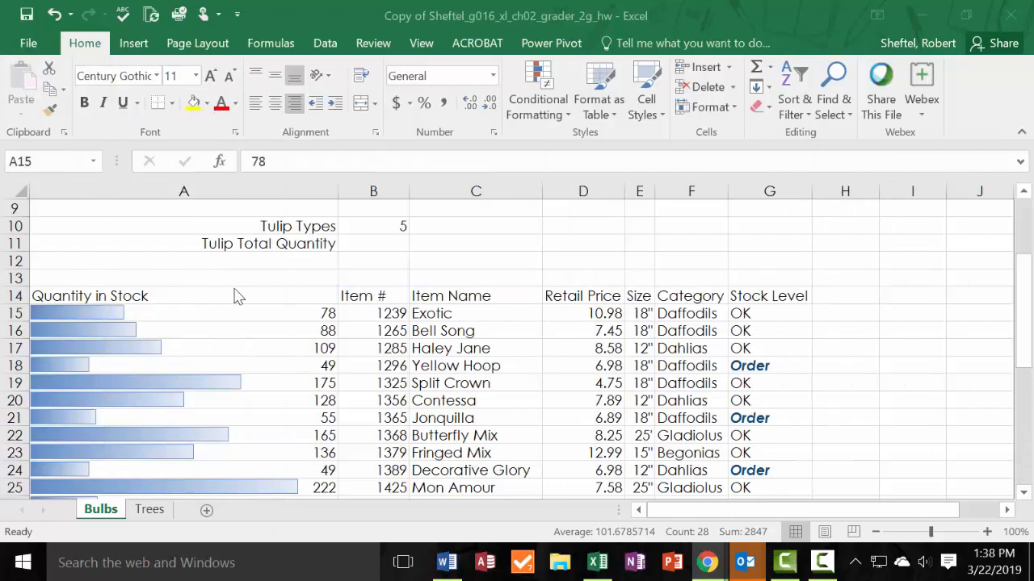
On the Trees sheet, create a conditional formatting rule for G15 that formats only cells with specific text containing Order.
click(149, 512)
click(130, 510)
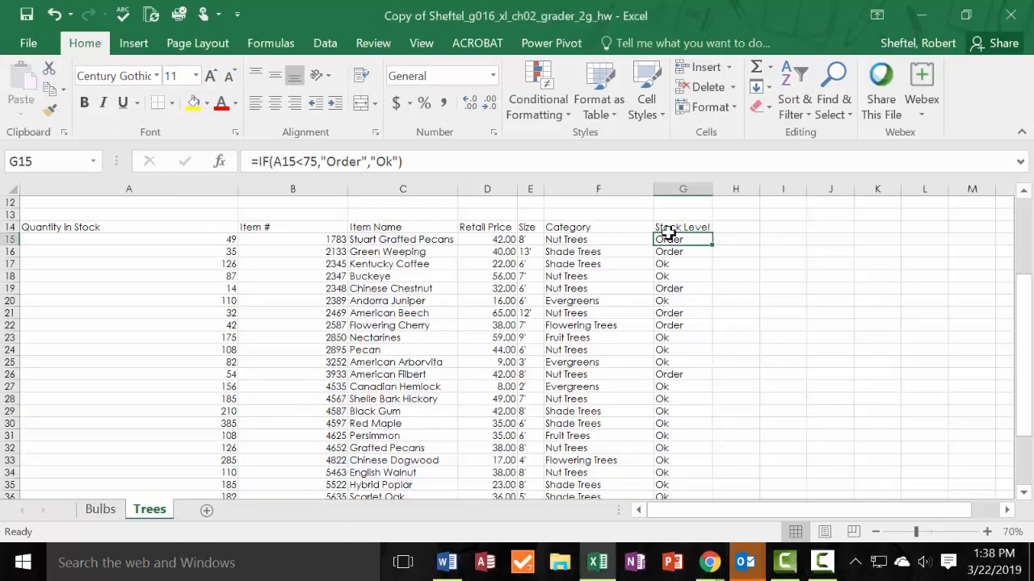
click(695, 250)
click(693, 242)
click(538, 98)
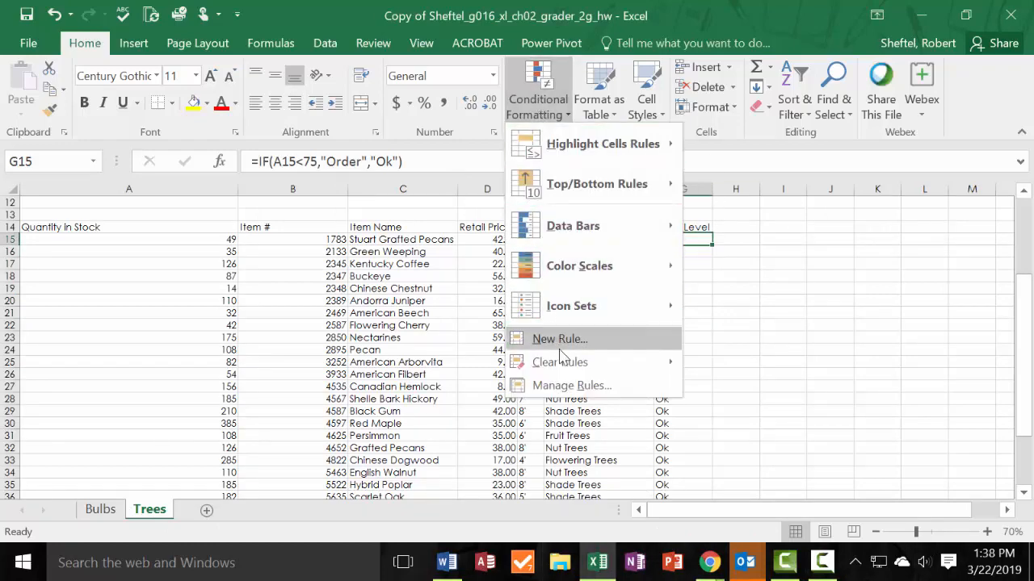
click(587, 343)
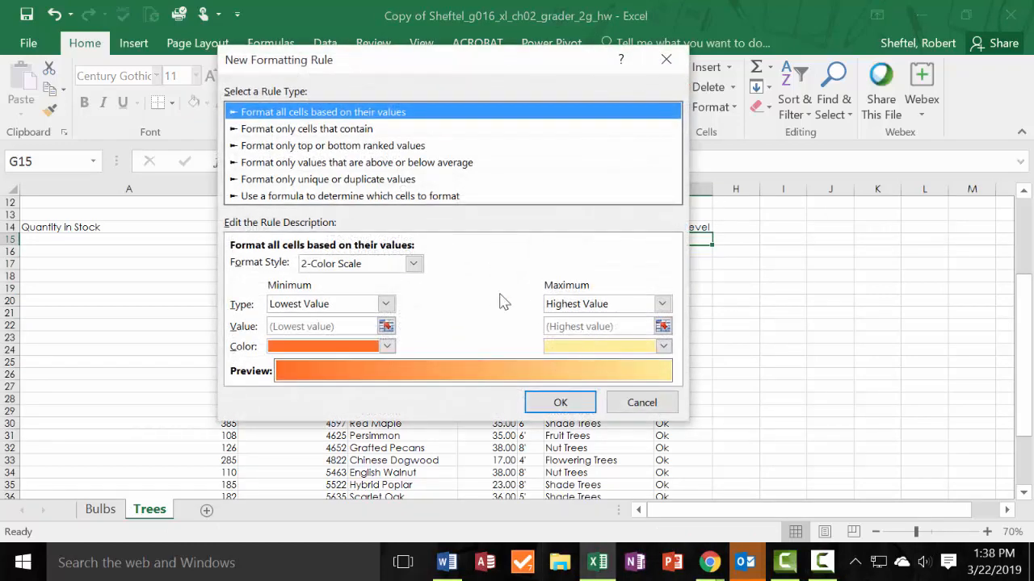
click(289, 131)
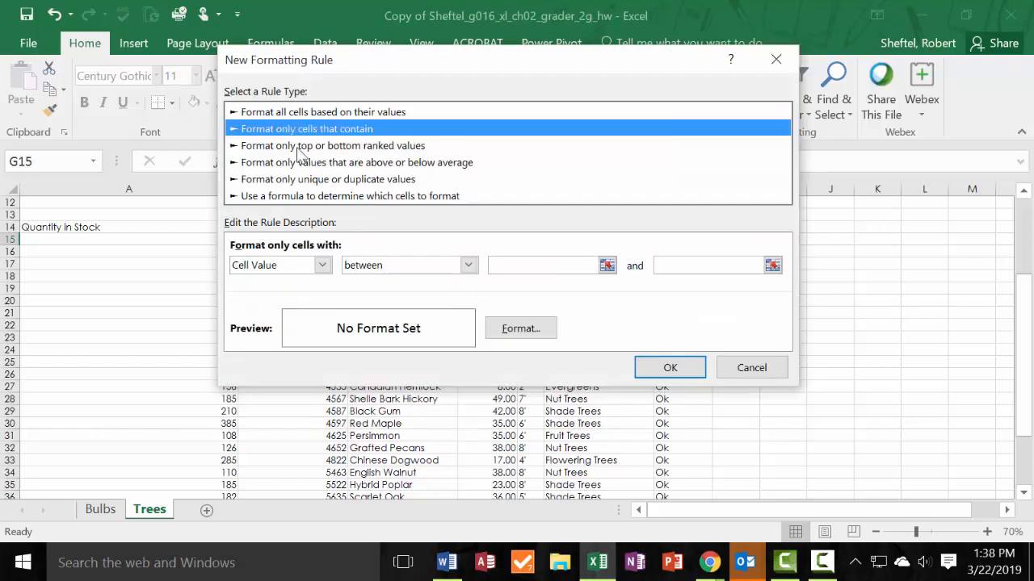
click(323, 266)
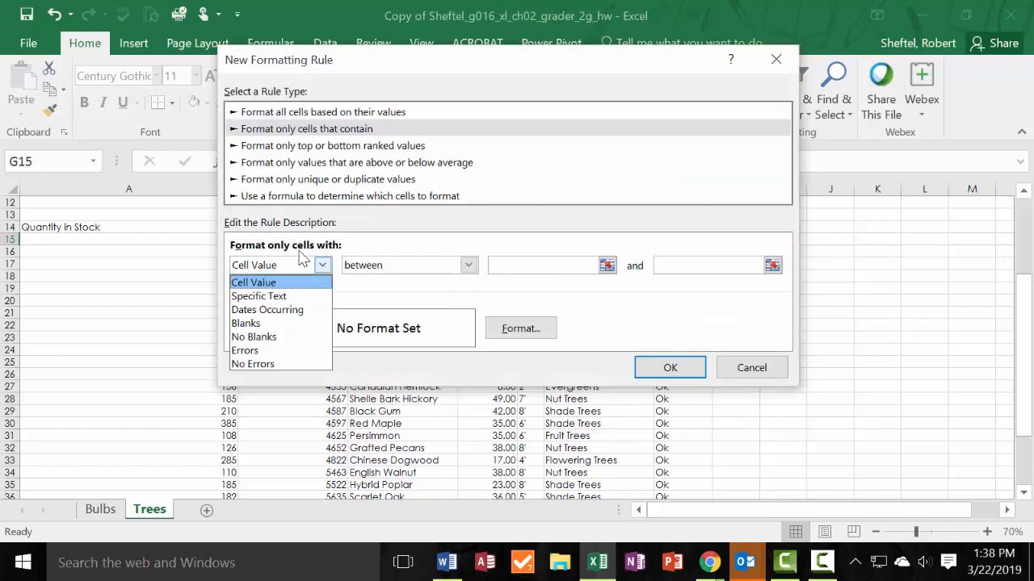
click(277, 298)
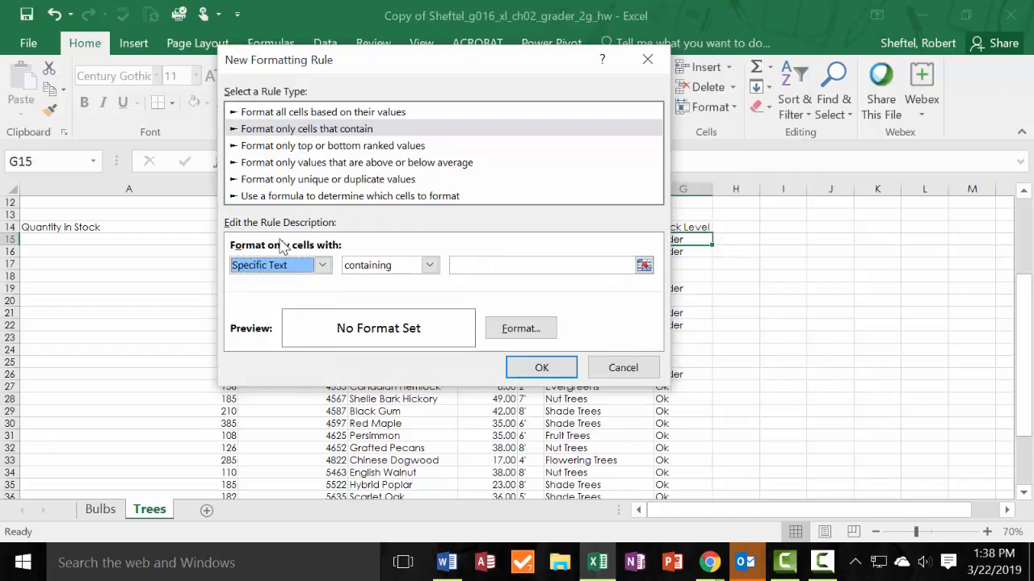
click(483, 265)
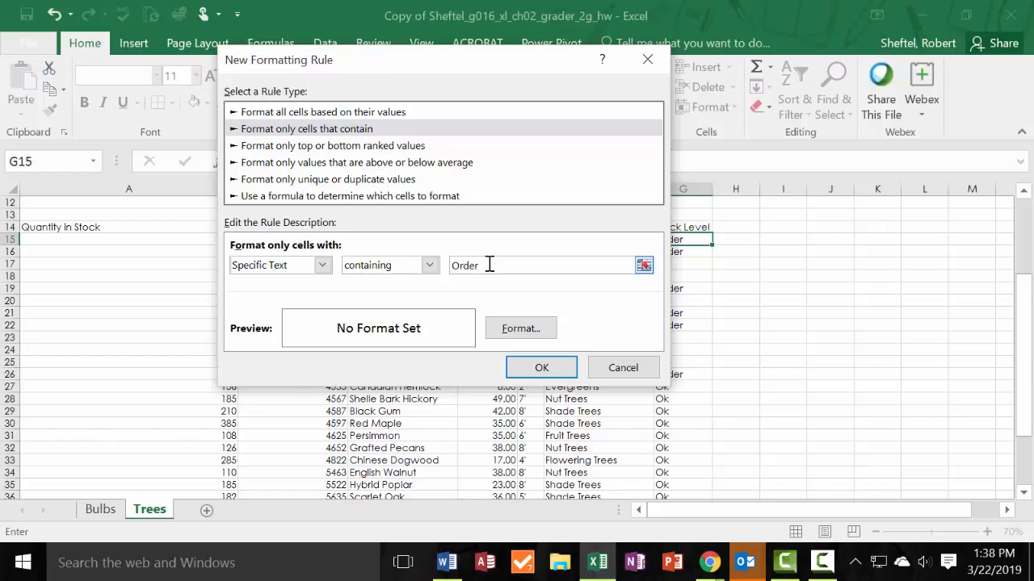
Format the rule's matching text as Bold Italic in Dark Blue, Text 2, Lighter 40% and apply the rule.
click(533, 334)
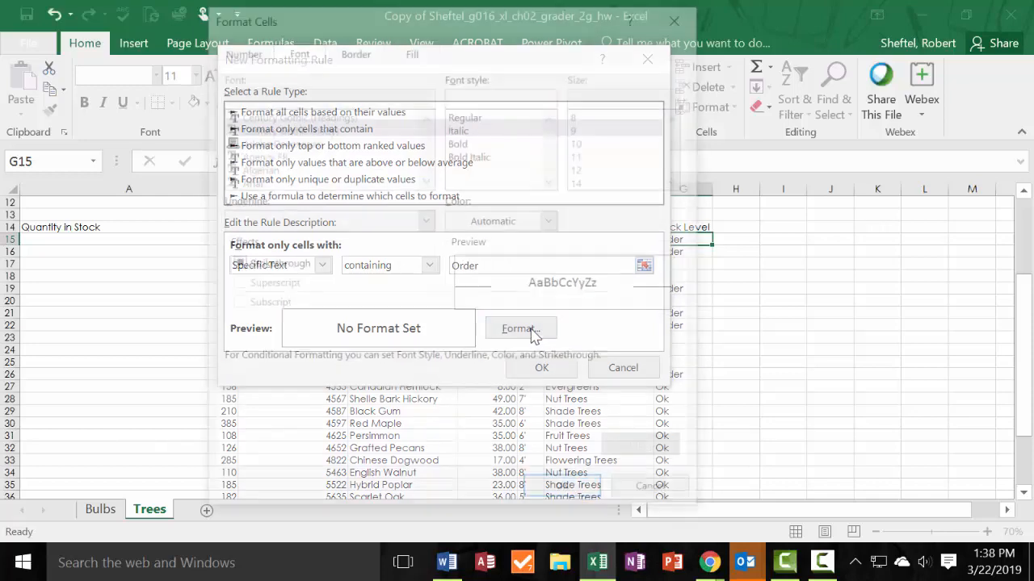
click(554, 223)
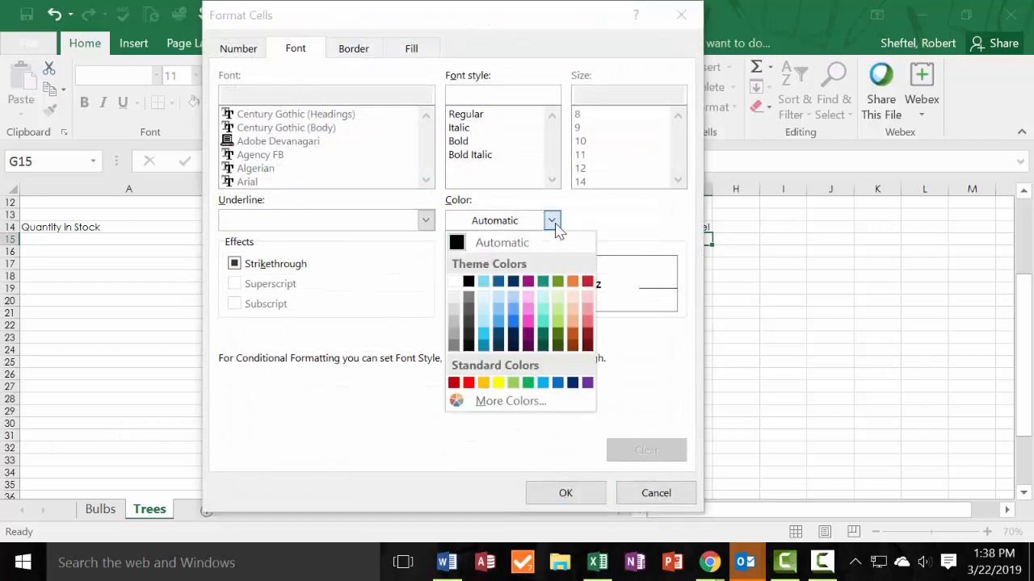
click(476, 154)
click(554, 223)
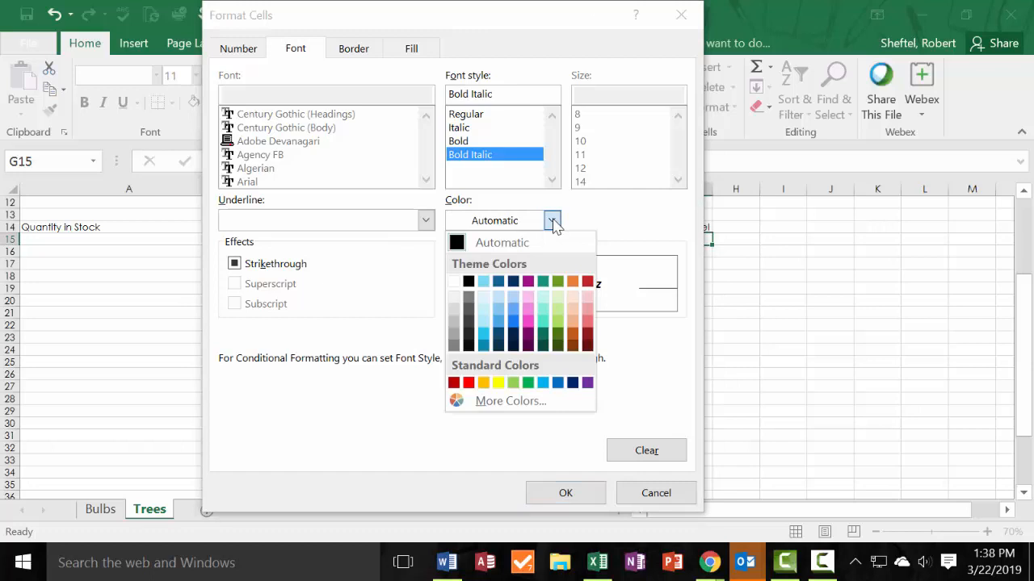
click(499, 323)
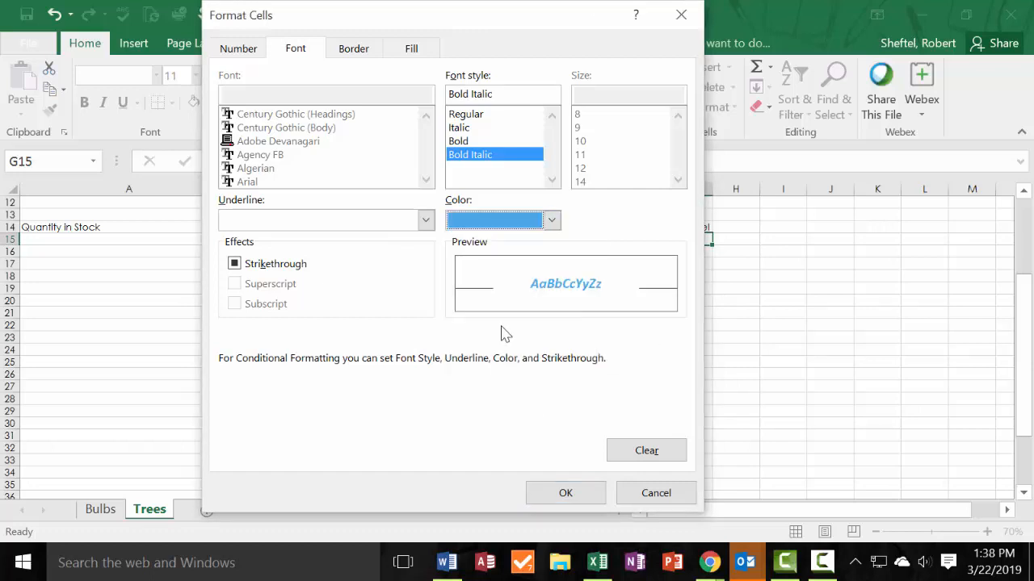
click(565, 494)
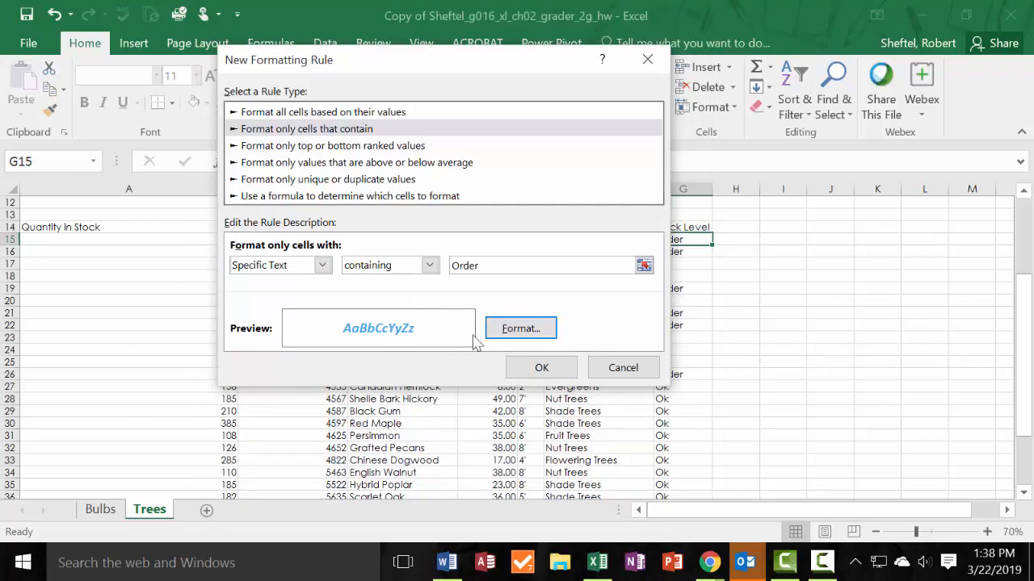
click(529, 366)
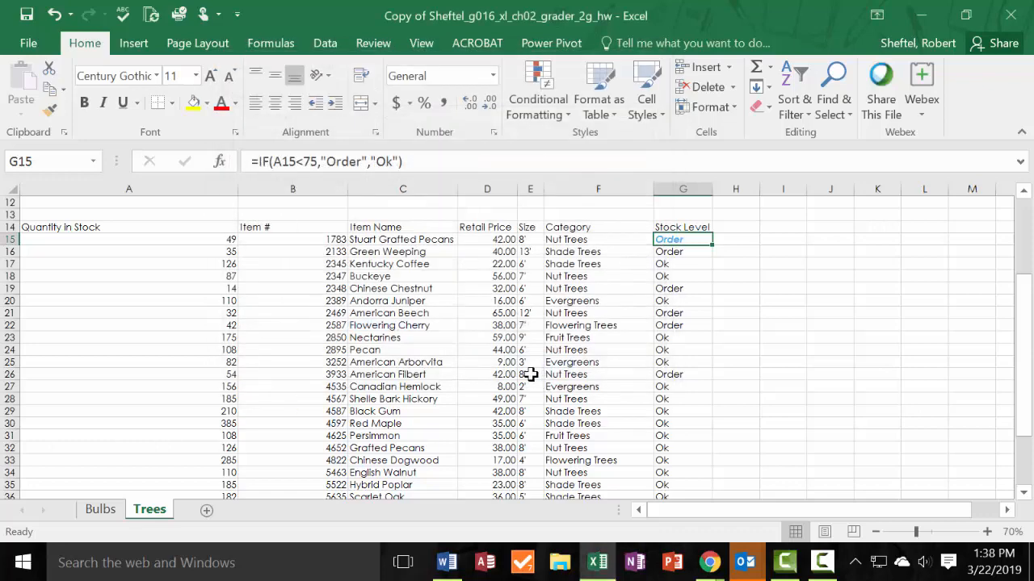
Fill the Stock Level formula and its conditional formatting from G15 down through G42.
key(Return)
click(693, 239)
drag(690, 240, 660, 471)
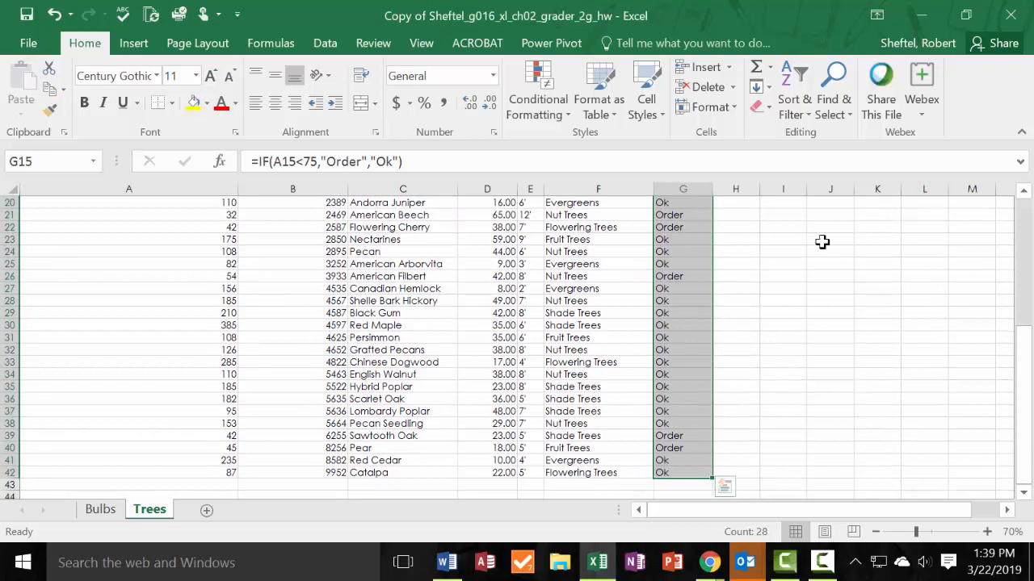
click(761, 87)
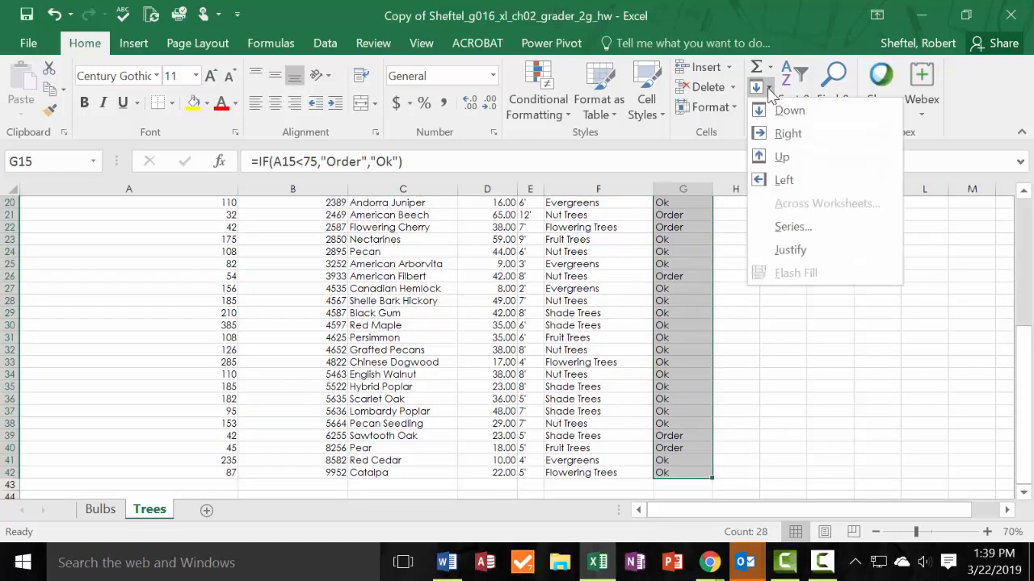
click(785, 110)
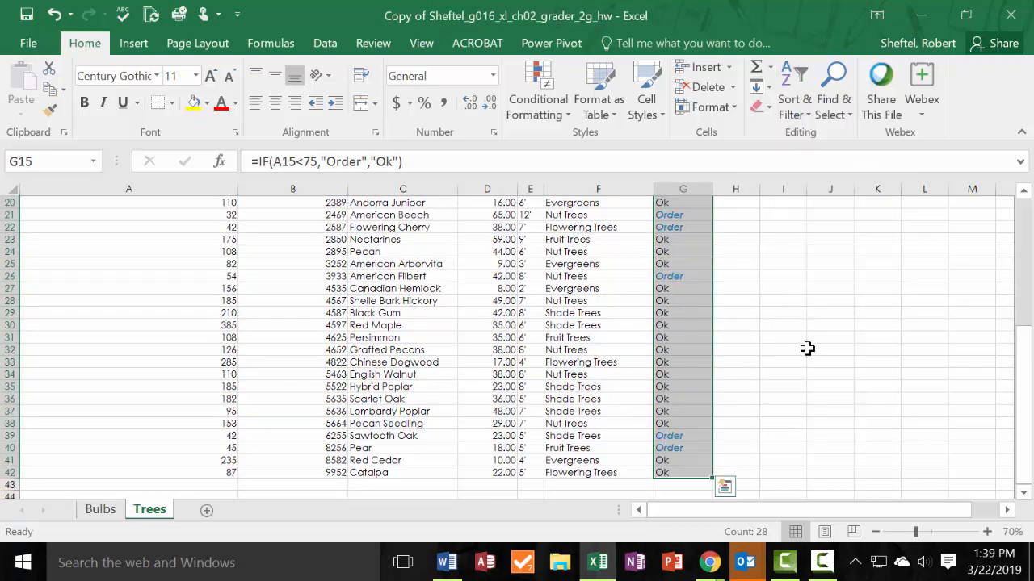
Apply blue gradient fill data bars to the Quantity in Stock values in A15:A42 of the Trees sheet.
scroll(783, 348, up, 4)
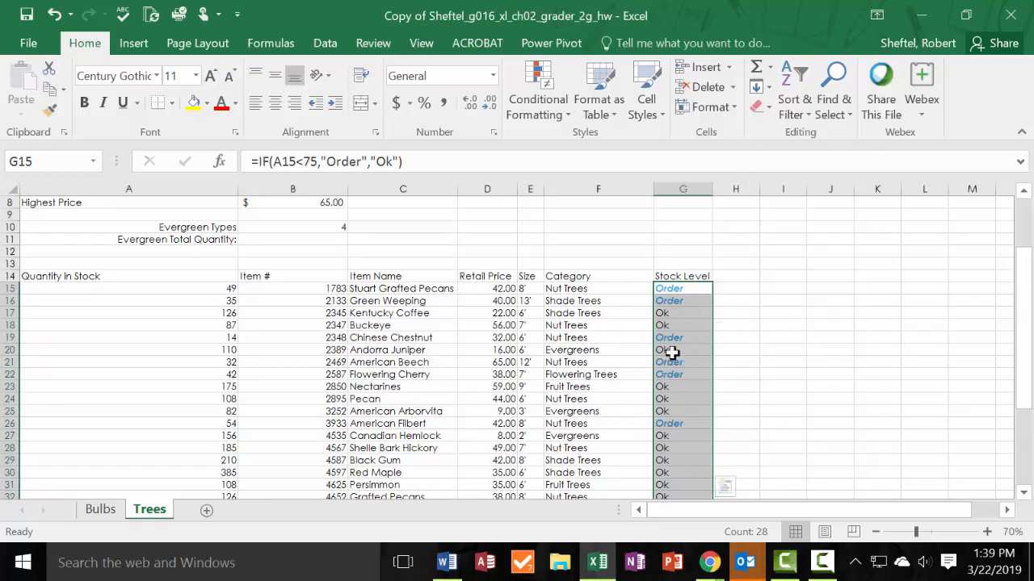
drag(189, 289, 196, 472)
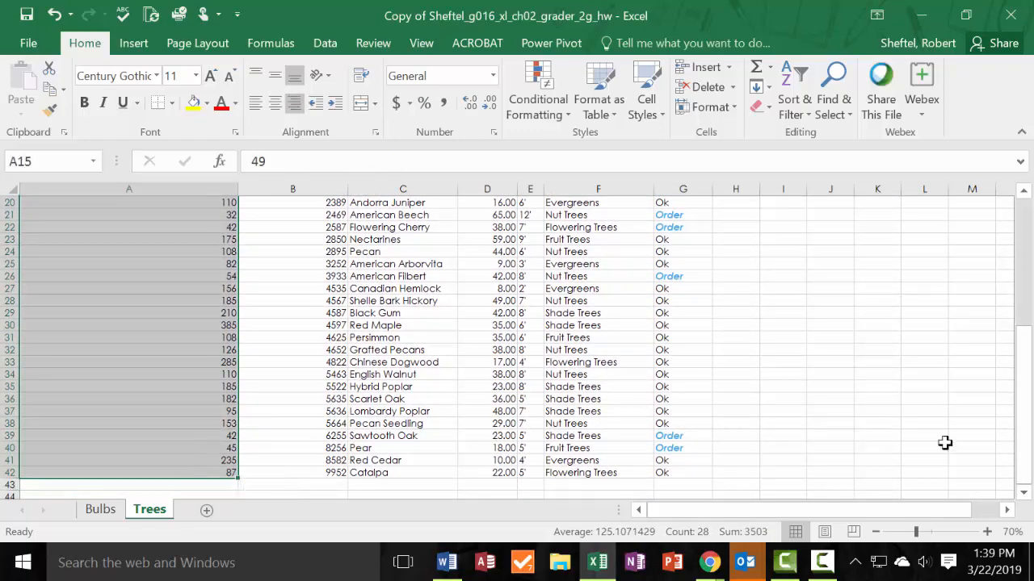
click(560, 102)
mouse_move(572, 226)
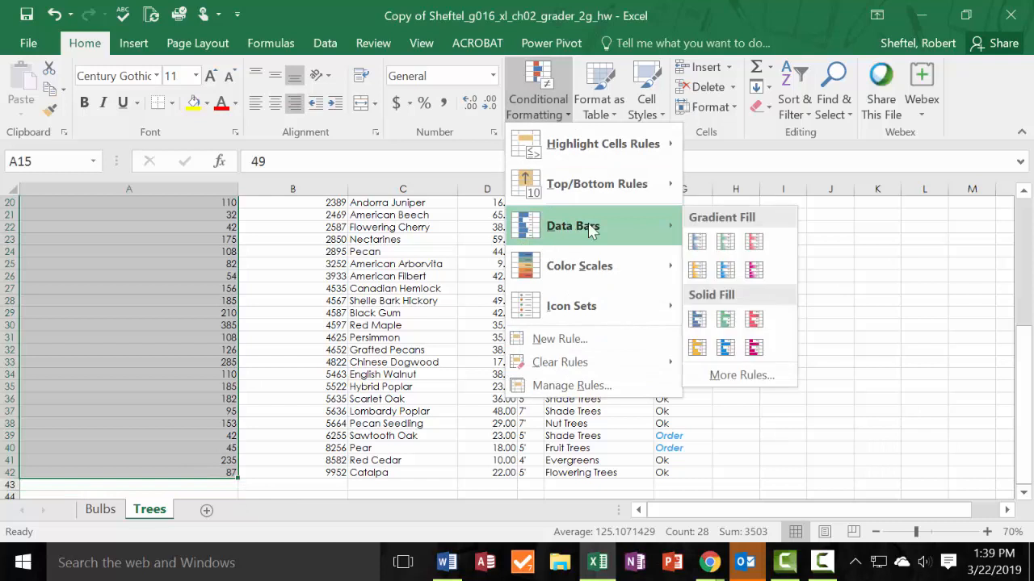
click(697, 243)
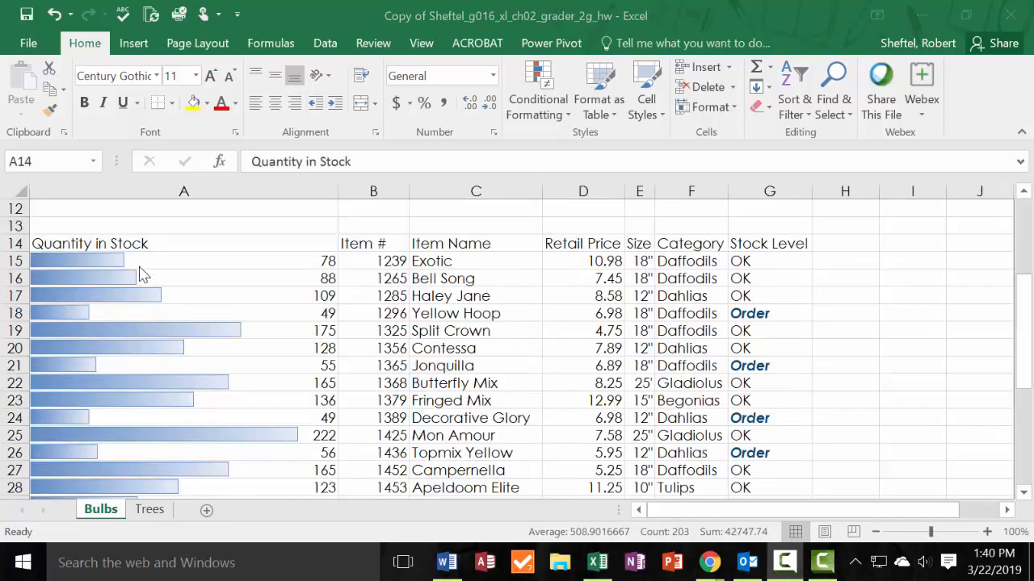
Format A14:G42 on the Bulbs sheet as a table with headers, using Table Style Light 20.
click(198, 250)
key(ctrl+a)
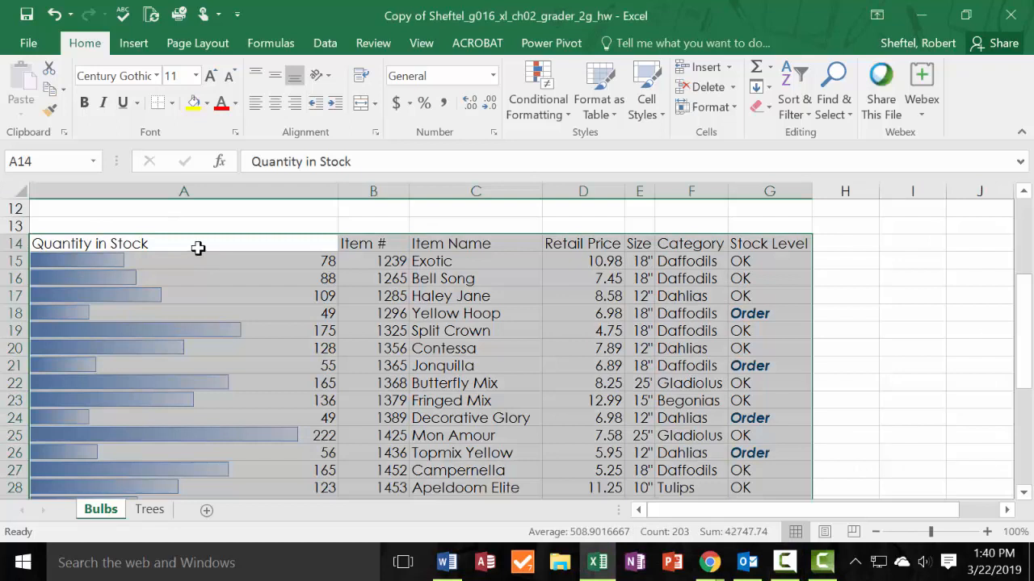
click(198, 247)
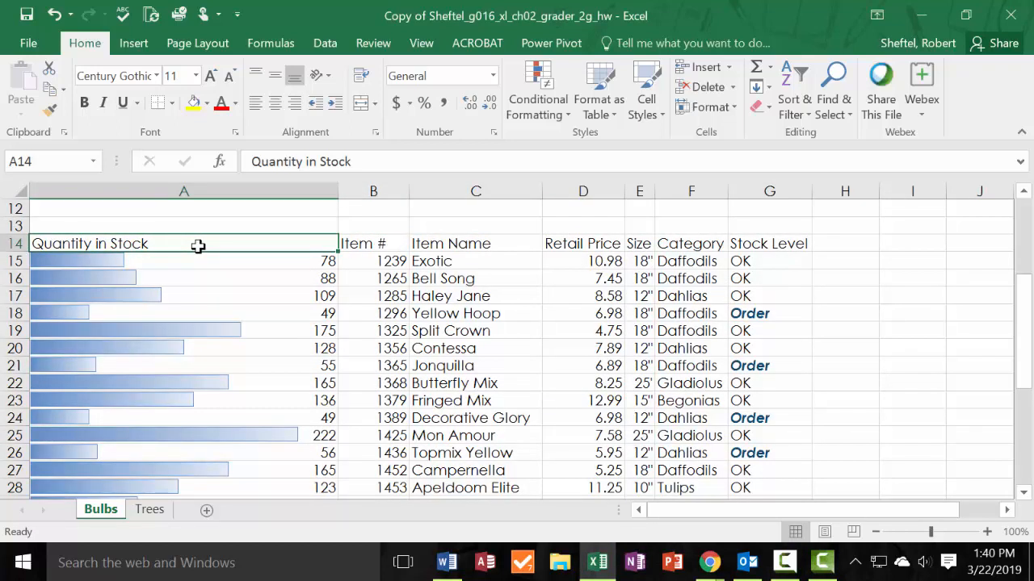
drag(198, 246, 775, 464)
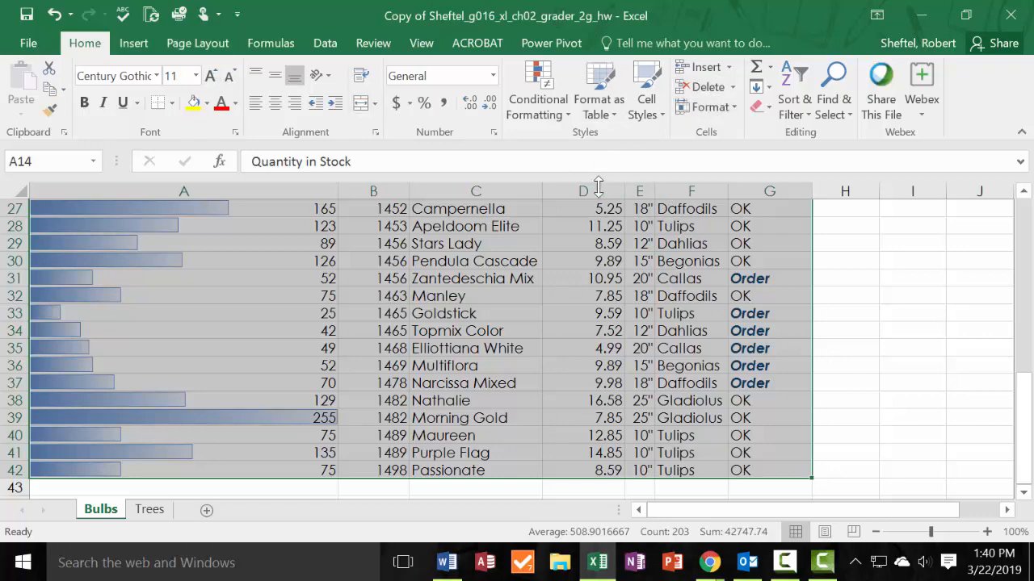
scroll(320, 389, up, 5)
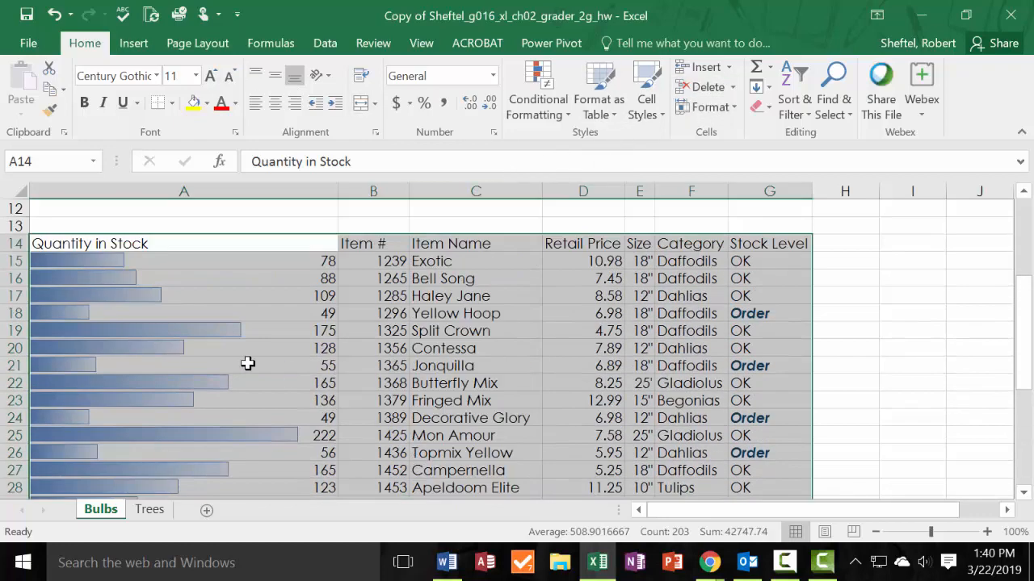
click(614, 117)
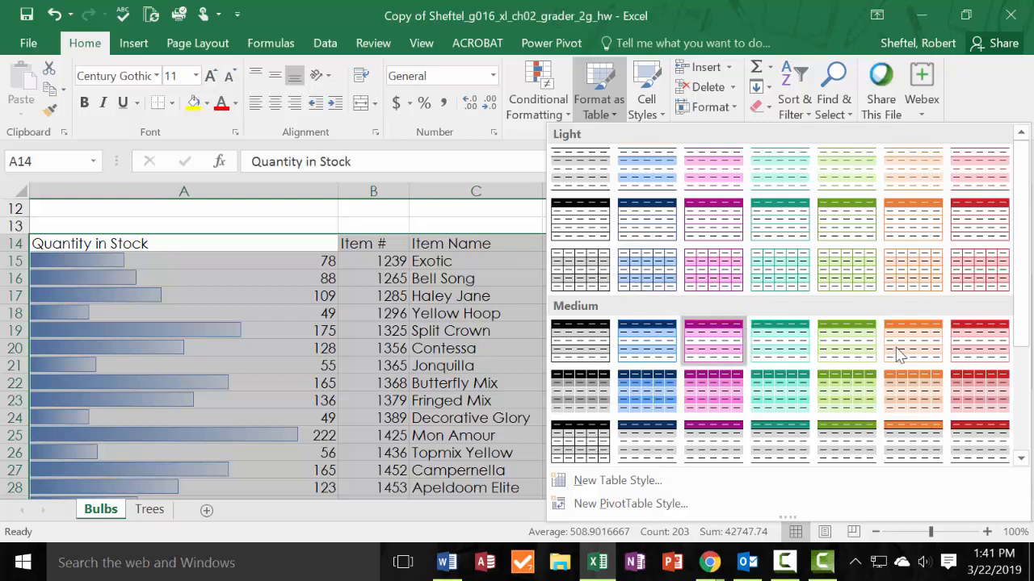
click(649, 281)
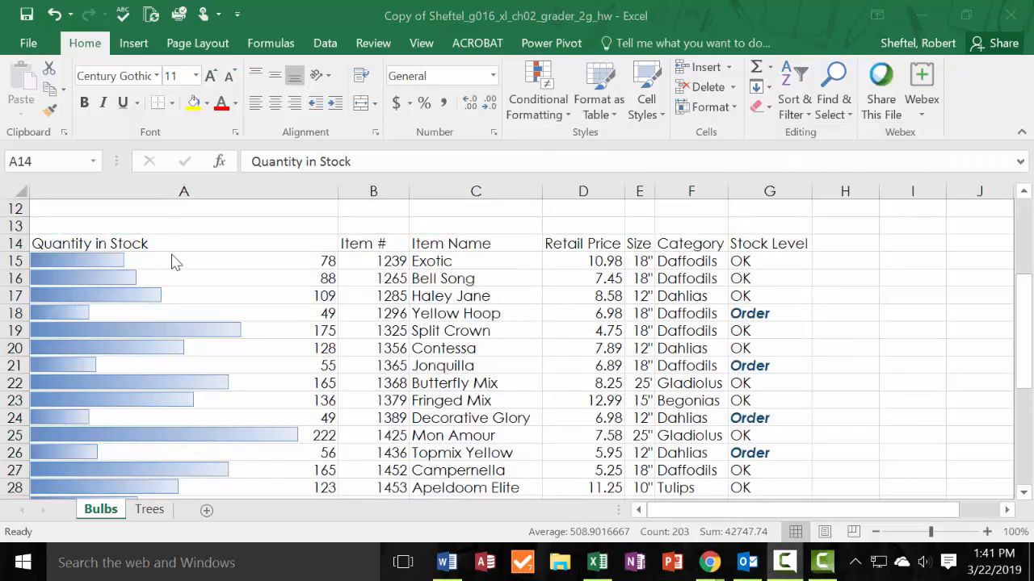
key(Escape)
click(607, 108)
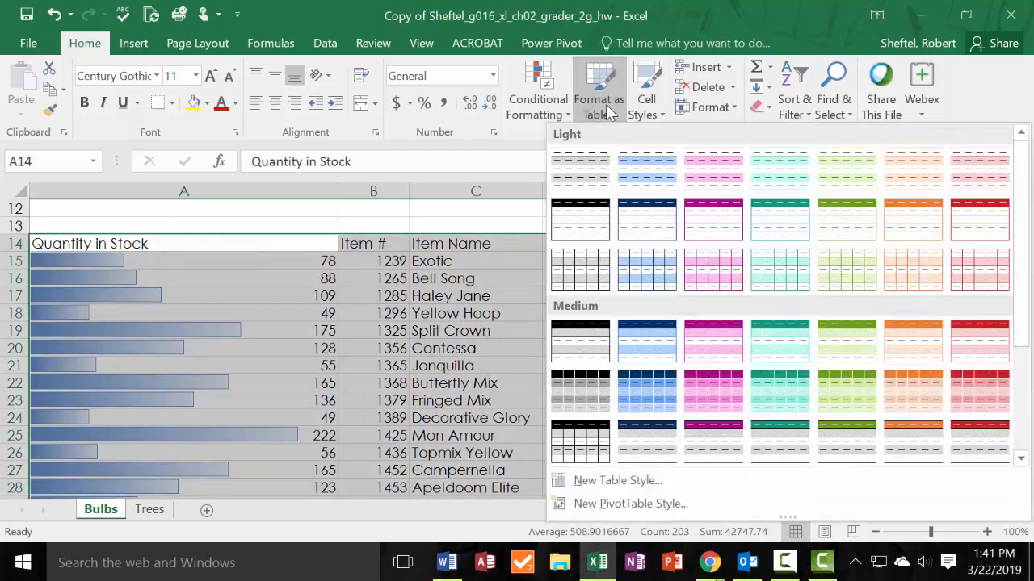
click(929, 280)
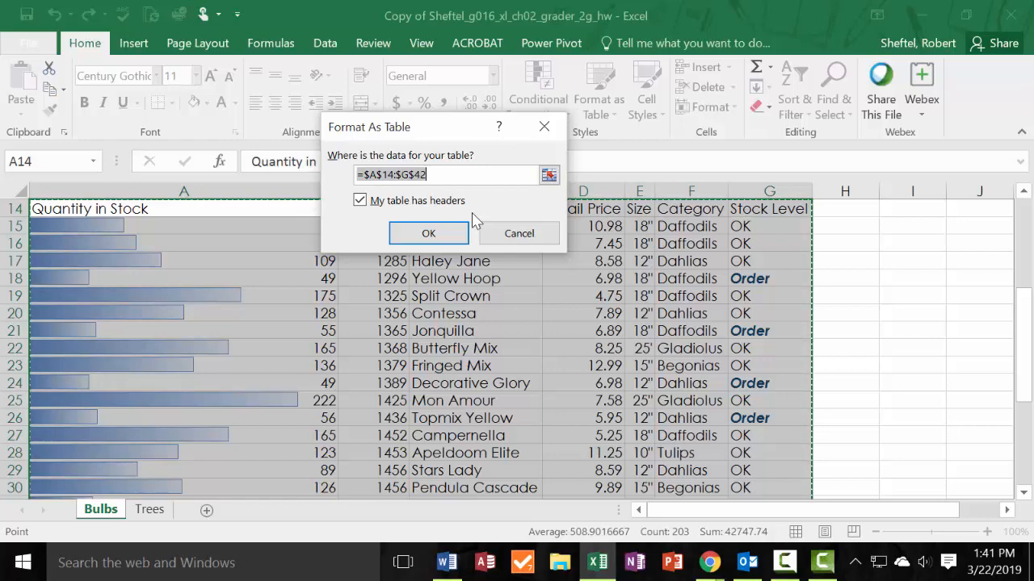
click(425, 234)
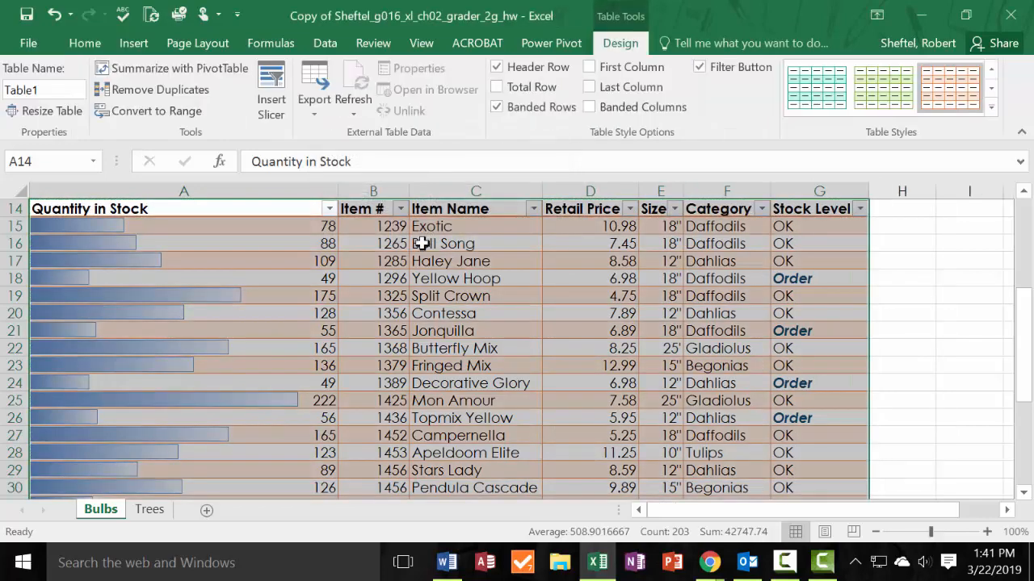
scroll(390, 297, up, 1)
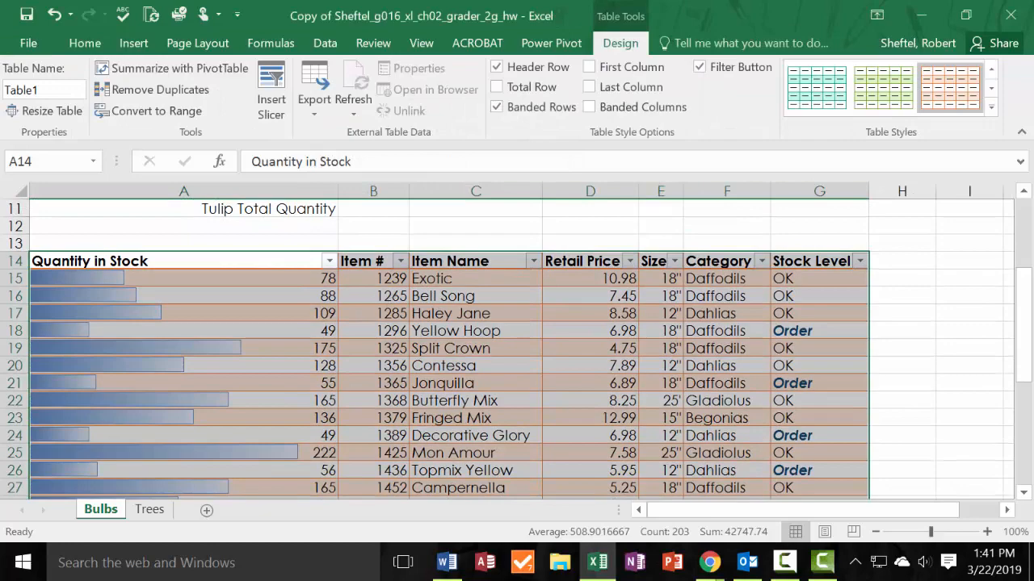
Insert a blank row at row 43, directly below the Bulbs table.
drag(0, 151, 0, 118)
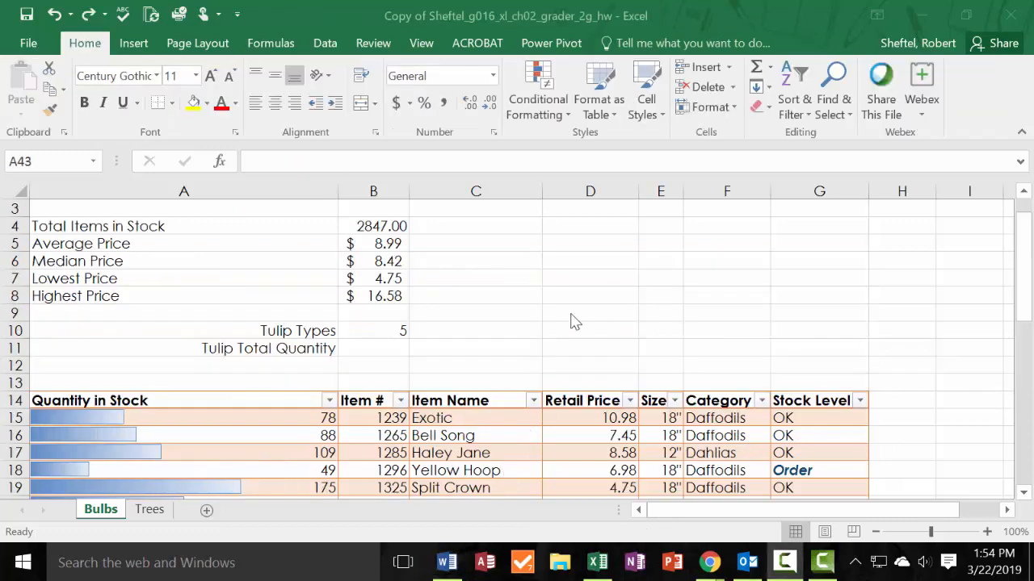
scroll(572, 318, down, 5)
scroll(41, 470, down, 6)
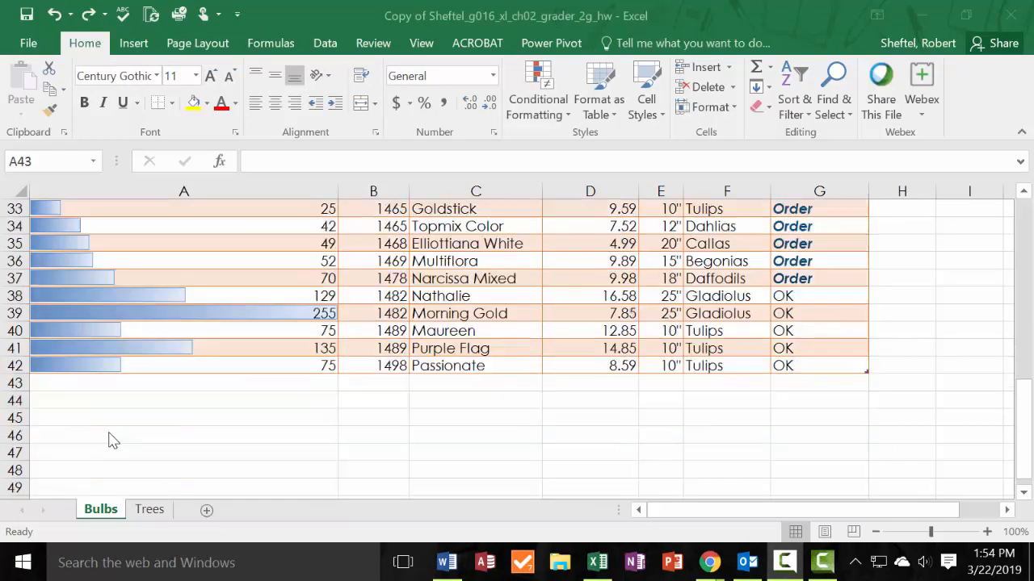
click(16, 383)
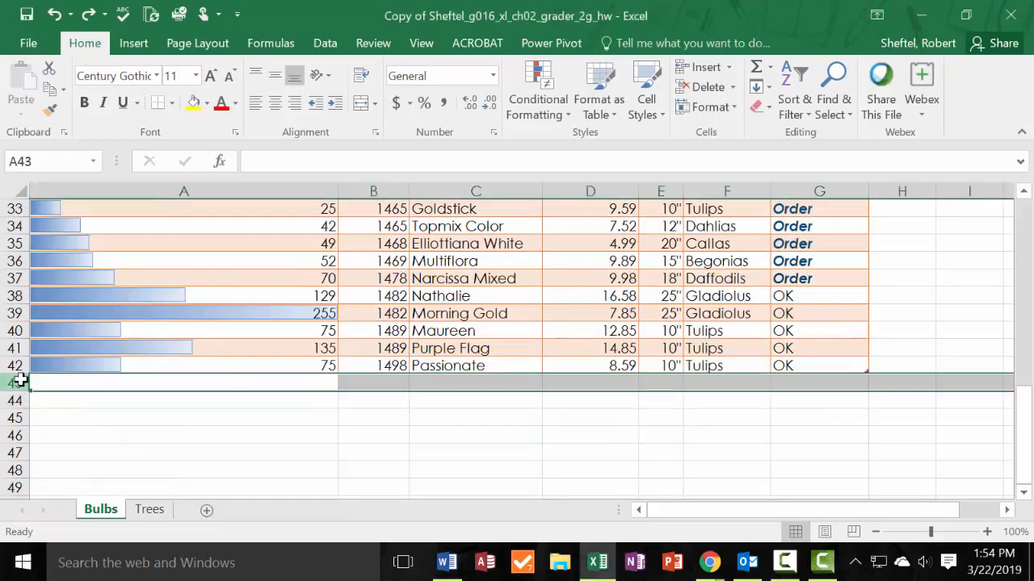
right_click(19, 379)
click(64, 227)
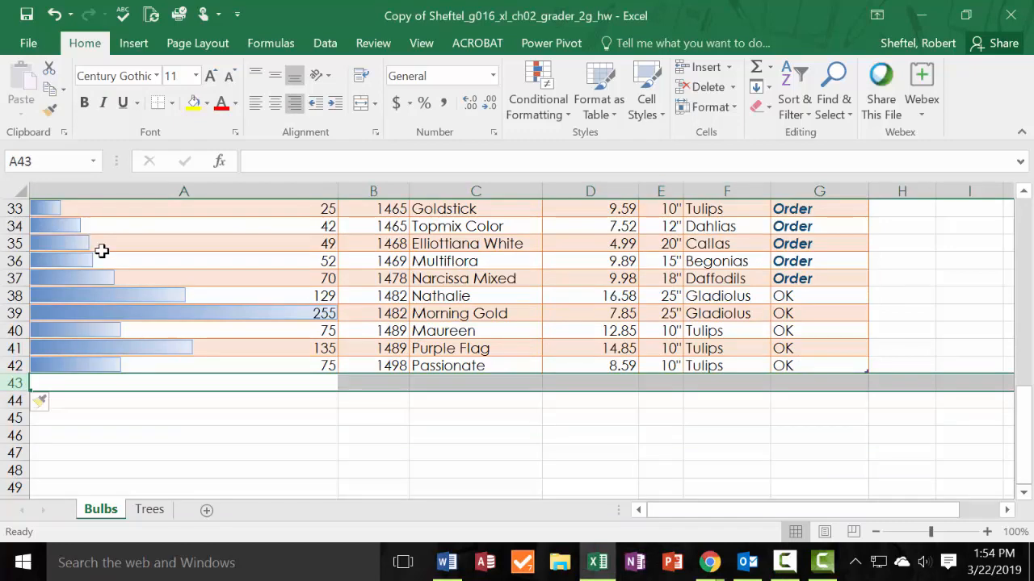
click(193, 315)
scroll(318, 240, up, 8)
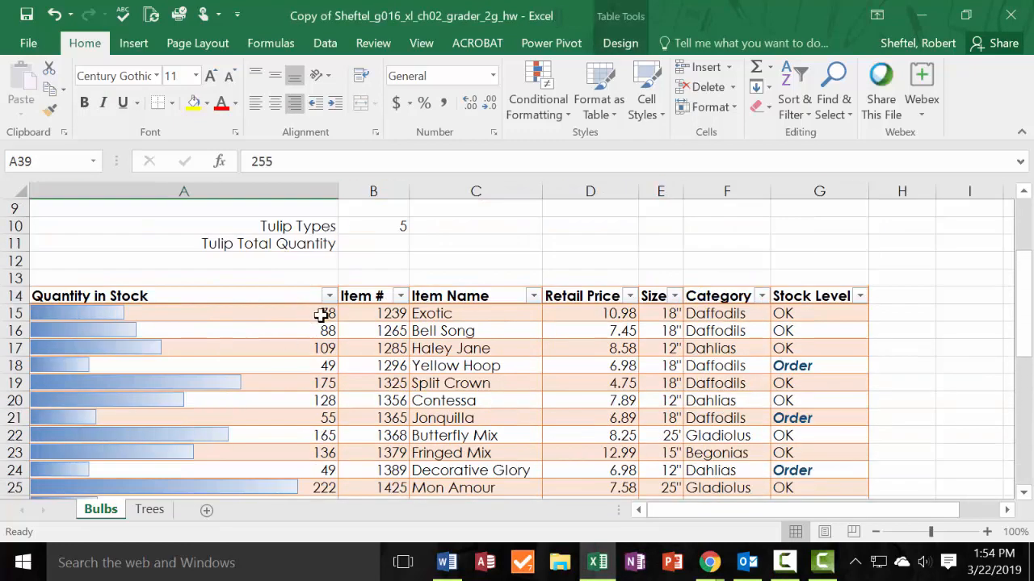
Undo the last change on the Bulbs sheet.
drag(326, 312, 635, 458)
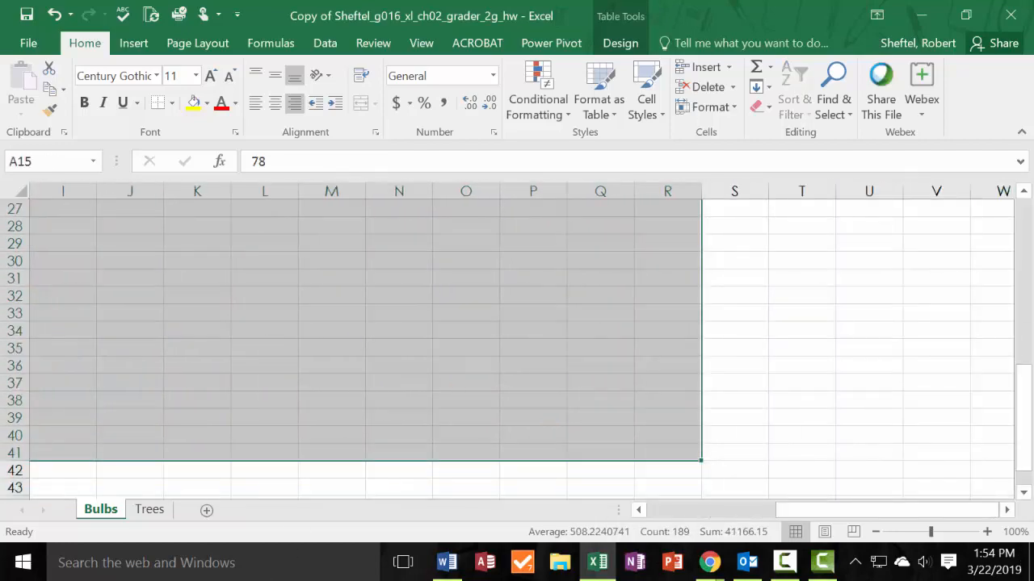
key(ctrl+z)
scroll(854, 245, up, 3)
click(810, 365)
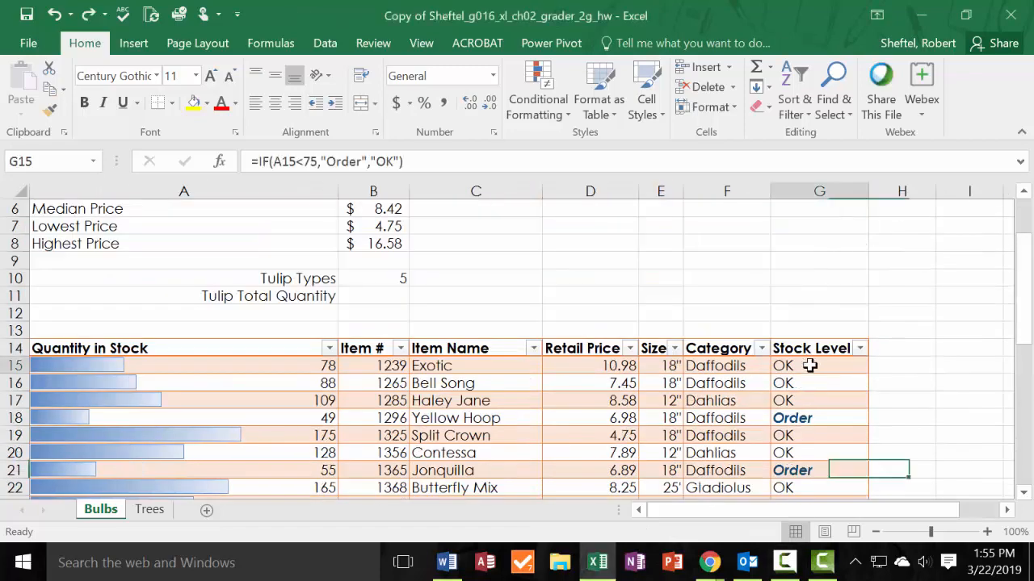
click(860, 348)
key(Escape)
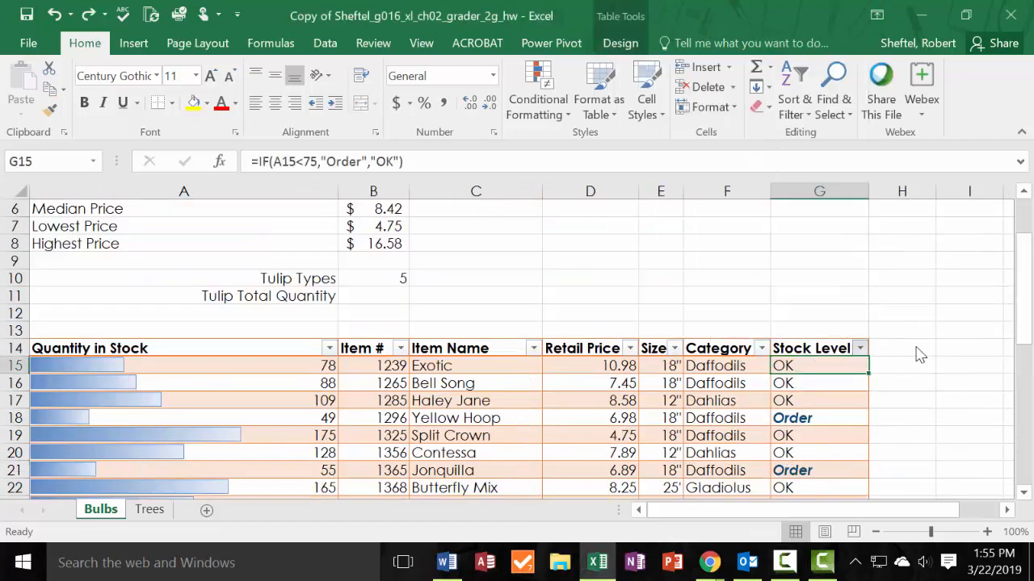
Switch filtering for the Bulbs table A14:G42 off and on again.
drag(307, 353, 842, 463)
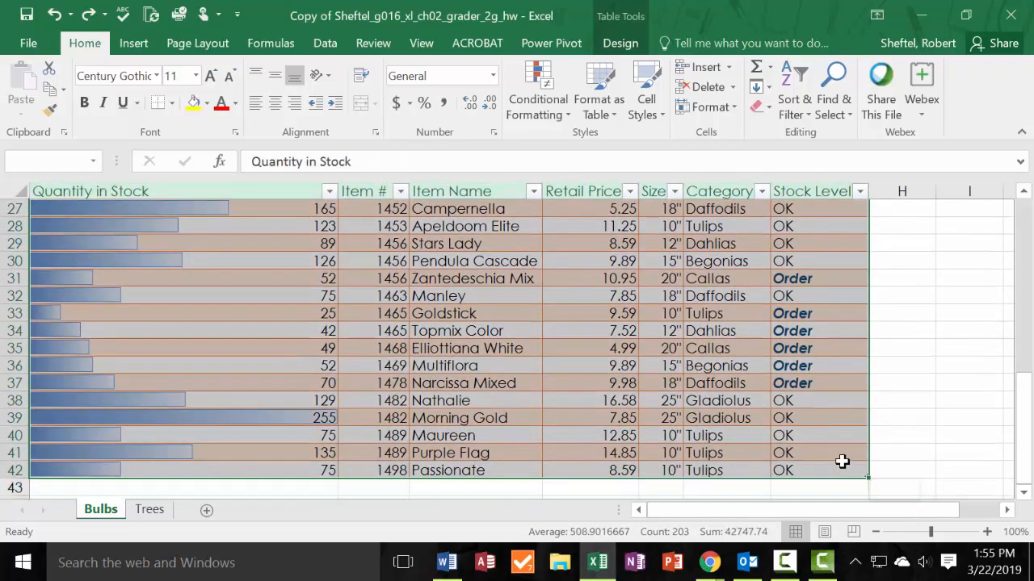
click(796, 109)
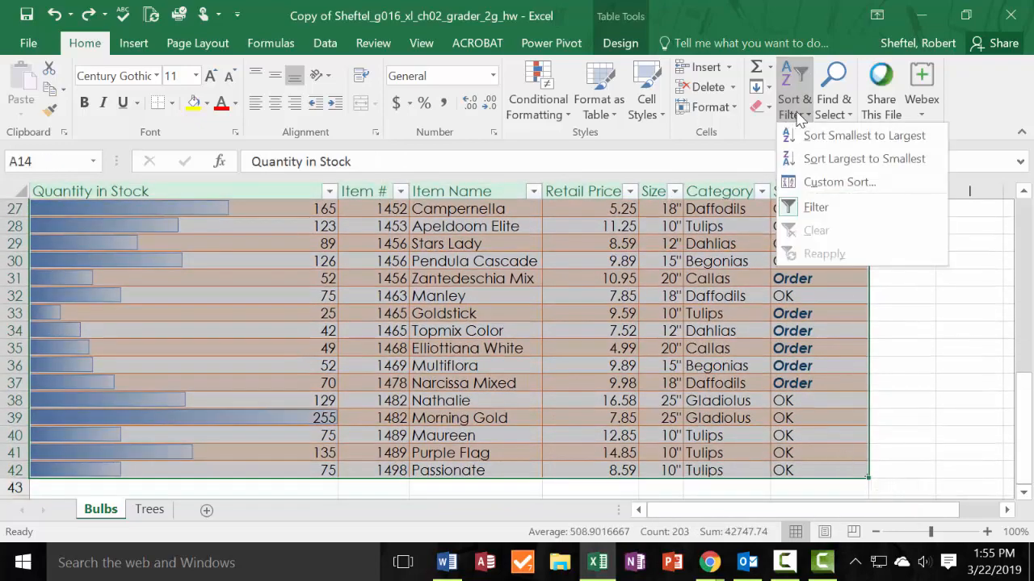
click(814, 210)
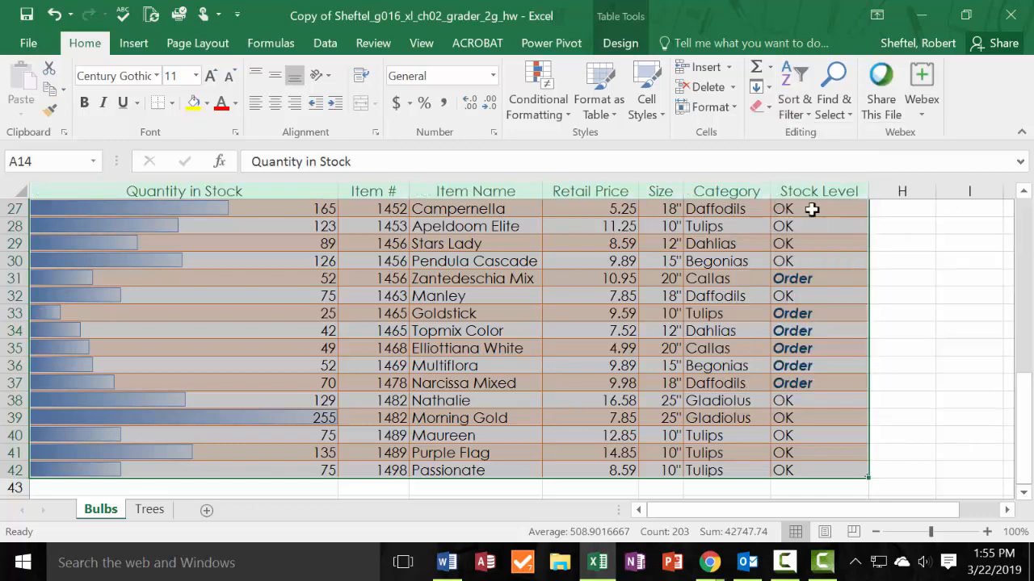
click(795, 105)
click(816, 207)
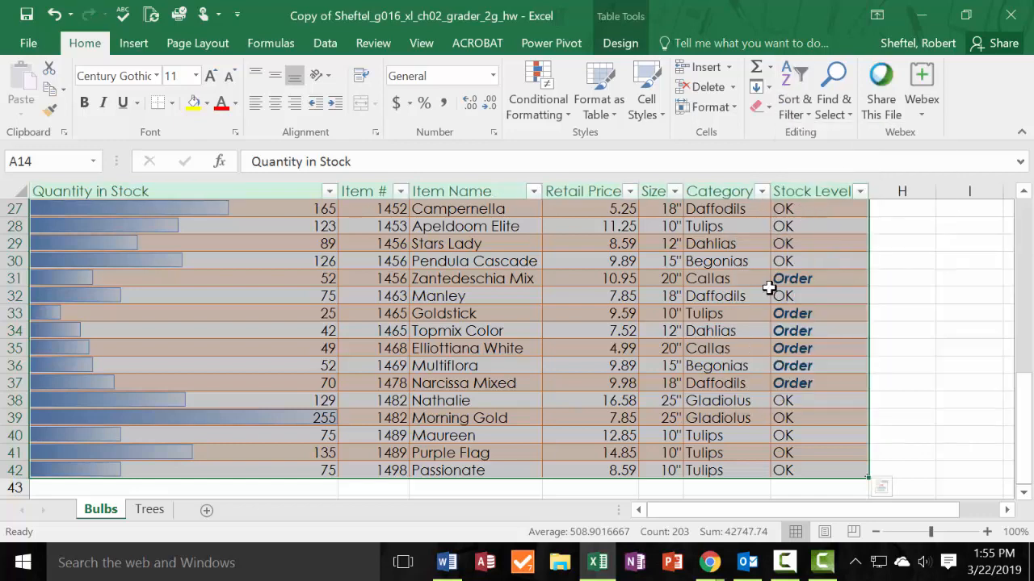
Filter the Bulbs table's Category column to show only Tulips.
scroll(876, 225, up, 1)
scroll(876, 224, up, 5)
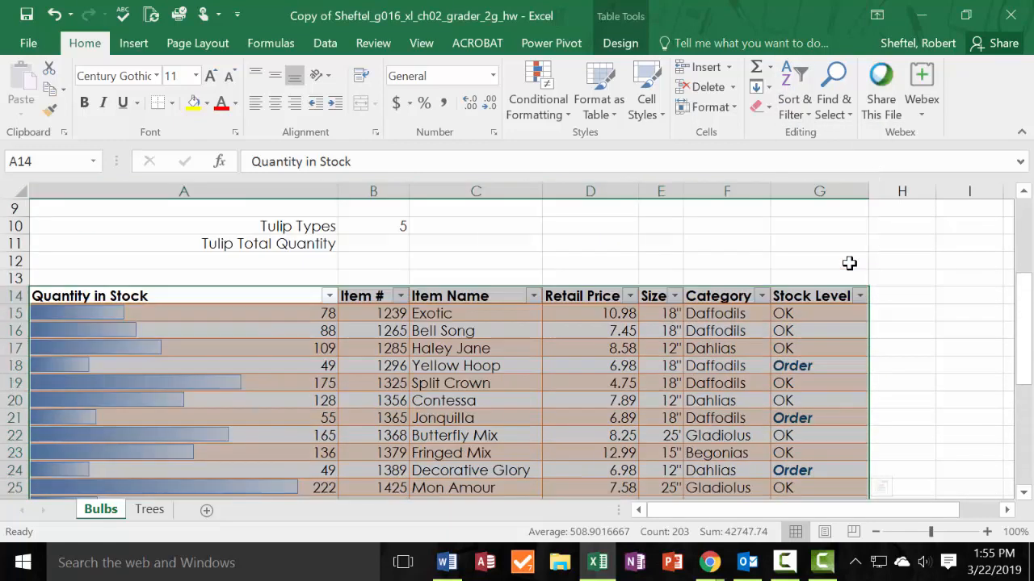
click(762, 298)
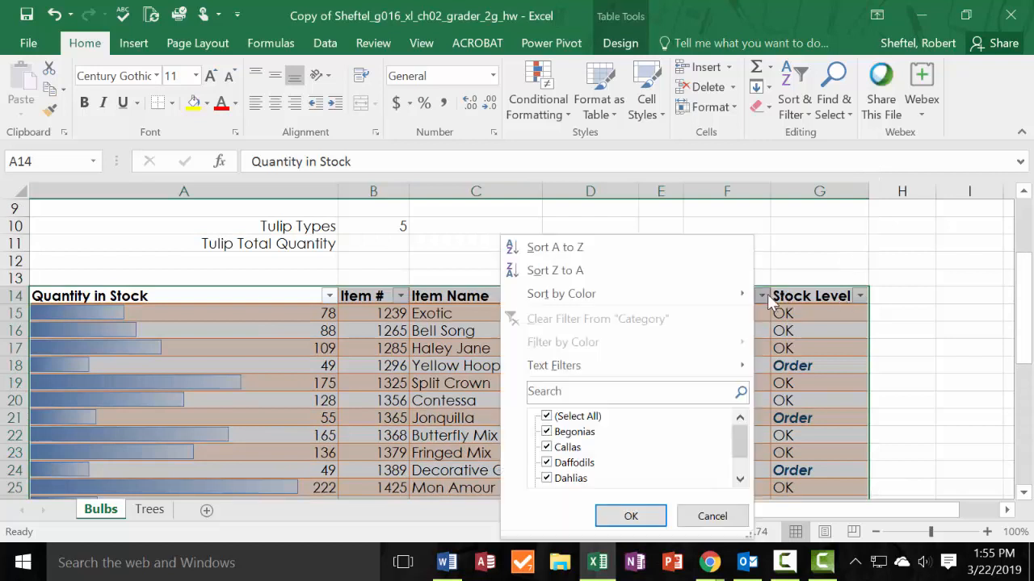
click(547, 416)
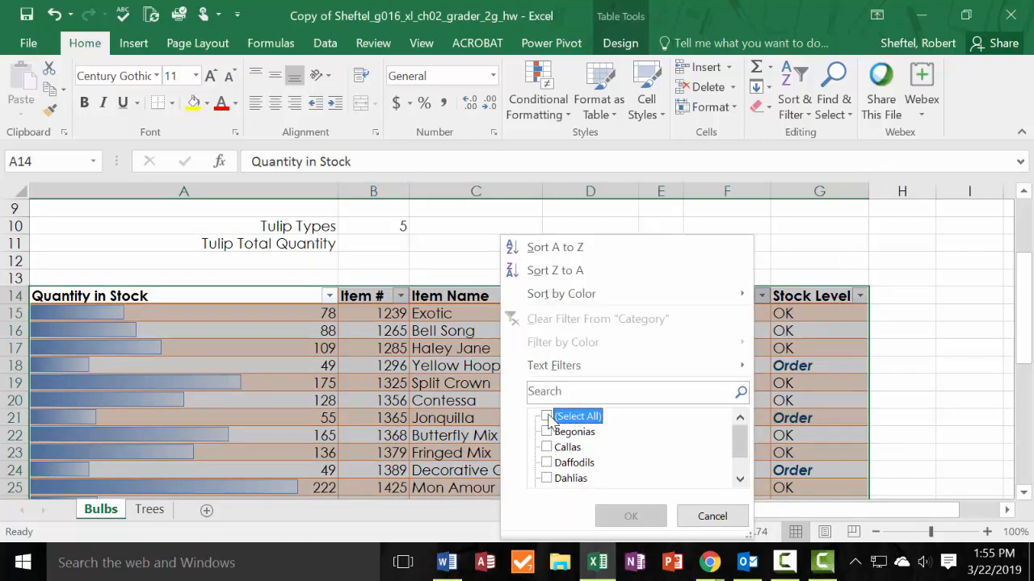
scroll(587, 468, down, 1)
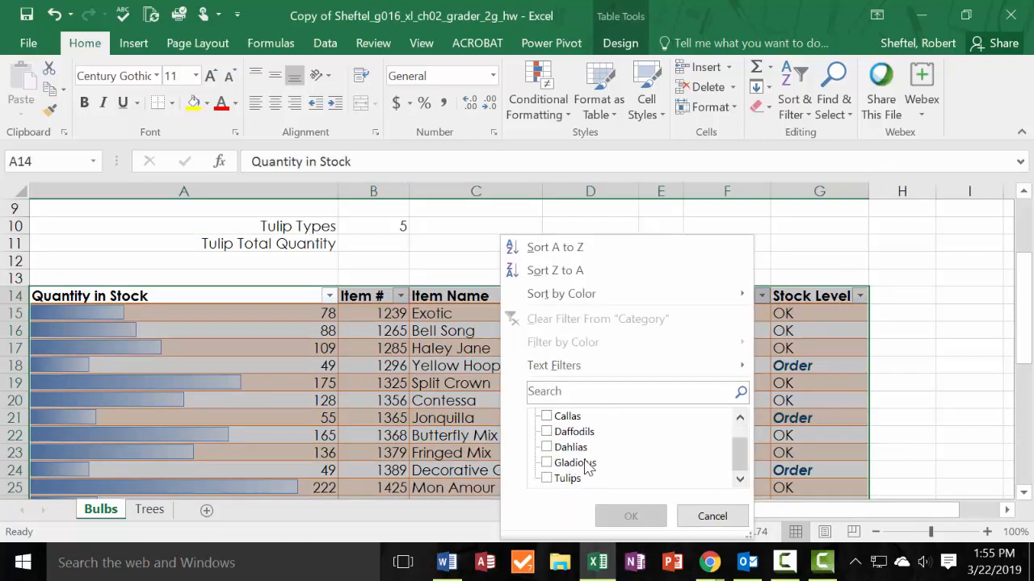
click(547, 478)
click(630, 516)
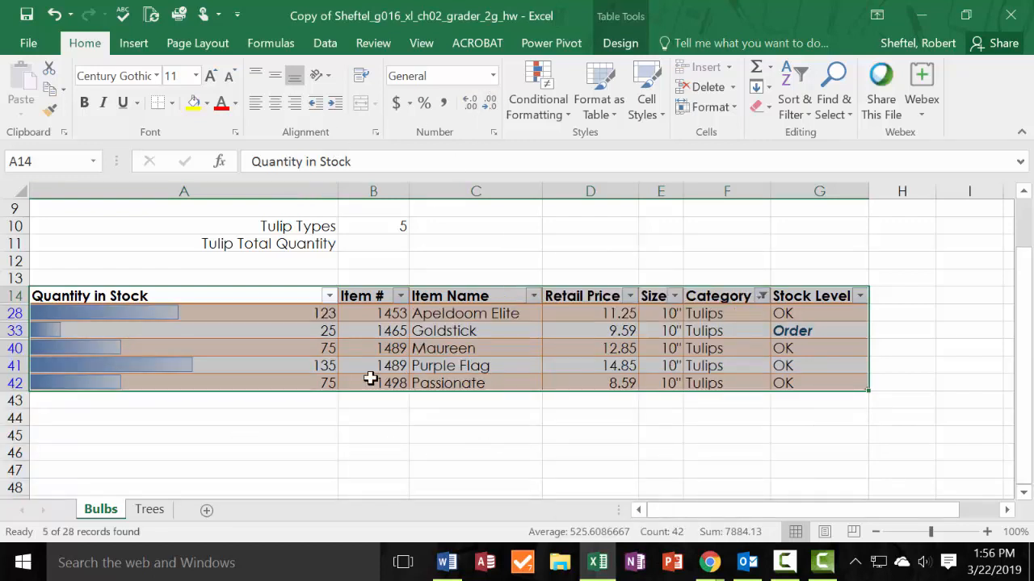
Try to total the whole filtered tulip table with AutoSum.
click(794, 101)
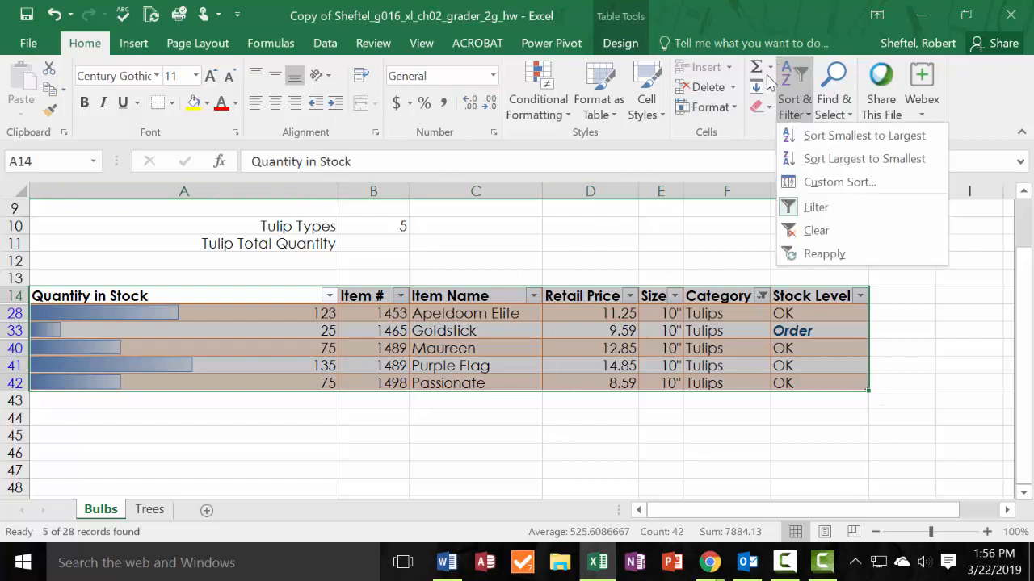
click(770, 70)
click(785, 90)
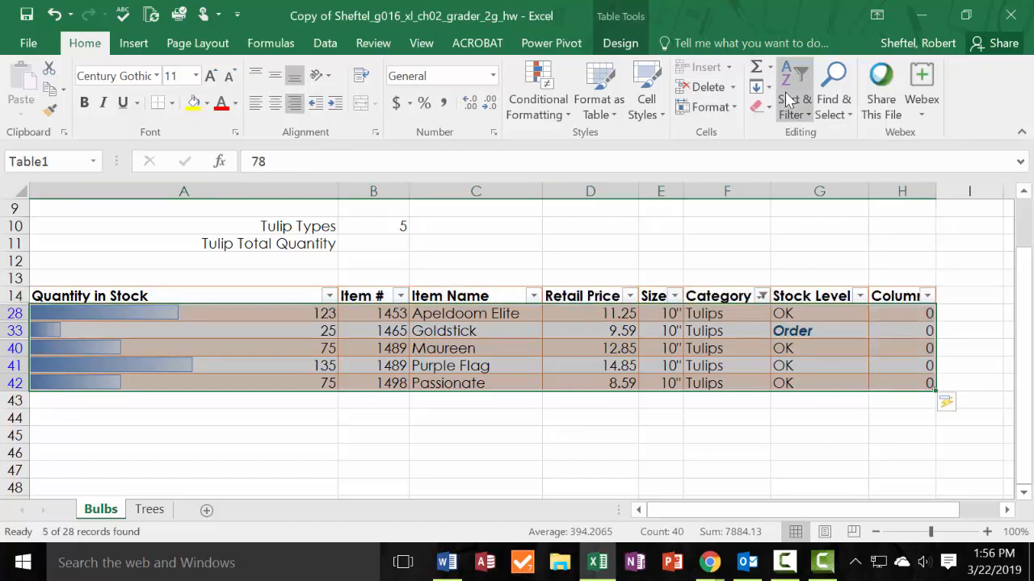
key(ctrl+z)
click(347, 401)
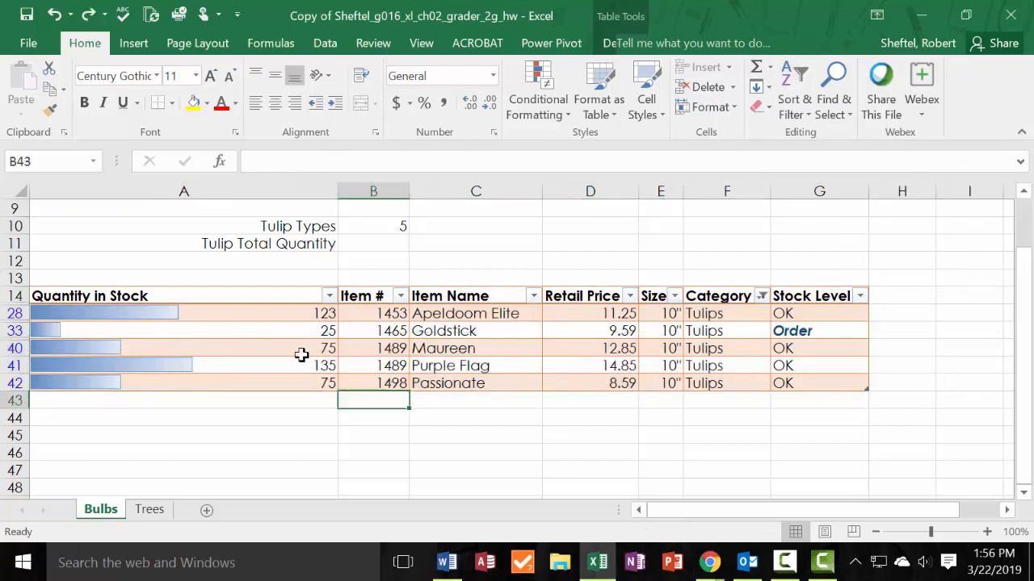
drag(316, 314, 796, 382)
click(316, 382)
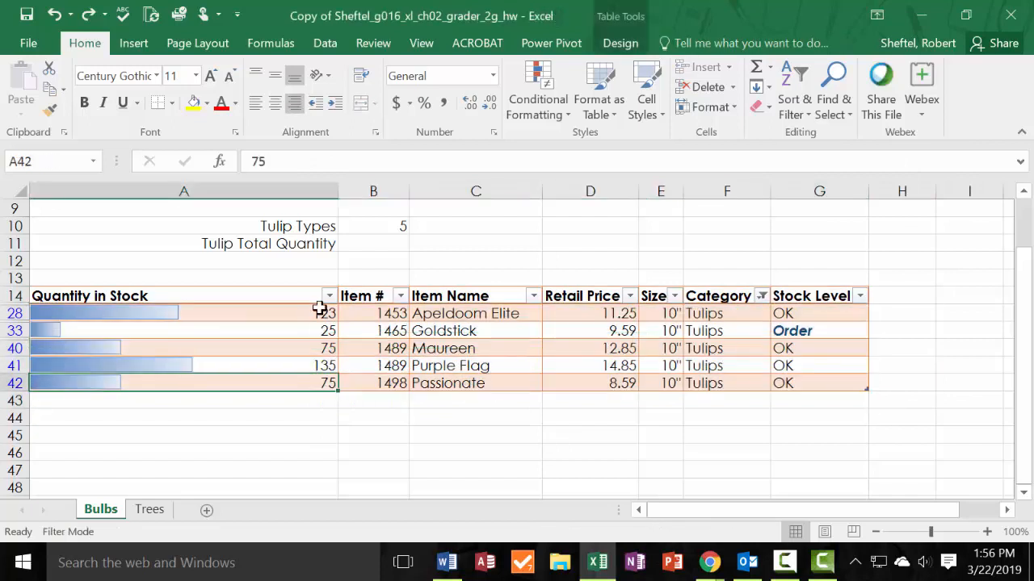
Add a sum total row in row 43, directly beneath the filtered tulip records.
drag(323, 314, 319, 385)
click(770, 68)
click(781, 90)
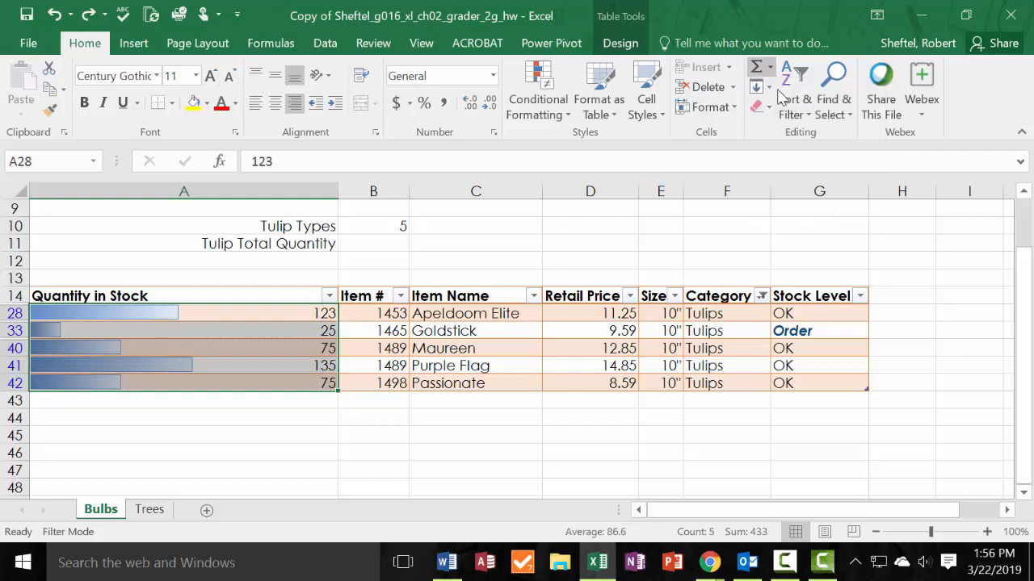
key(ctrl+z)
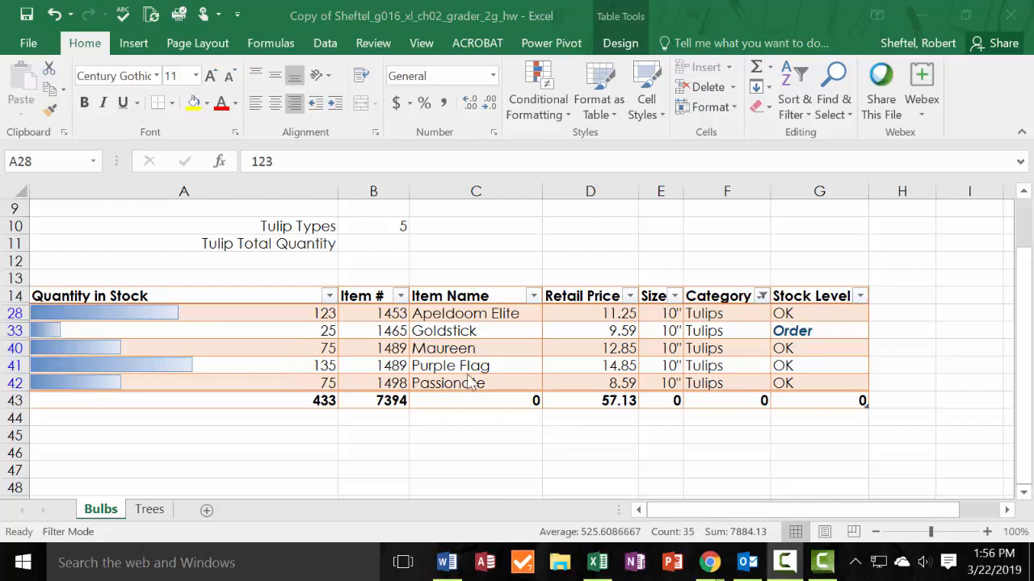
Use Quick Analysis to add a column of row sums in column H for the filtered records A28:G42.
click(301, 315)
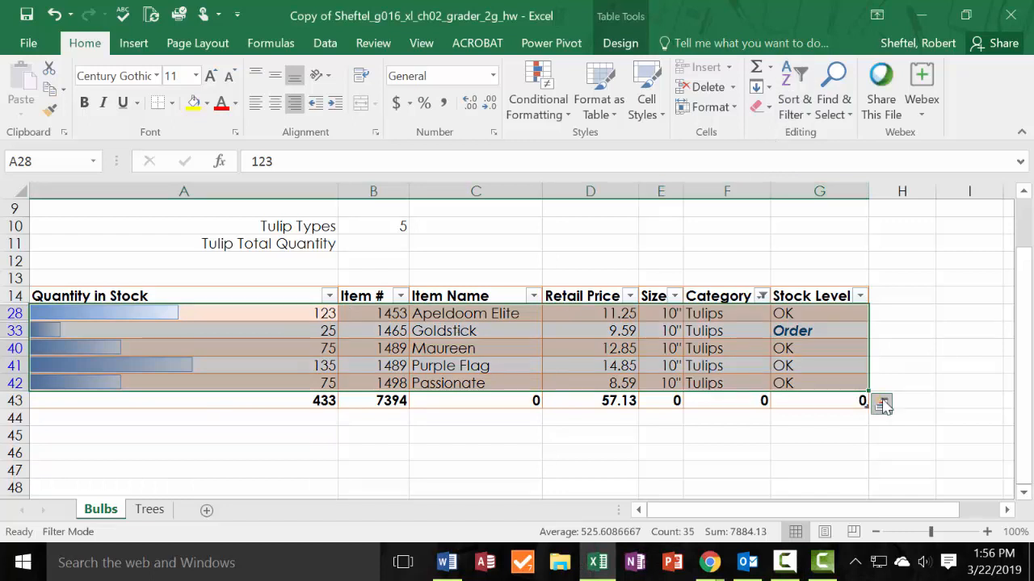
click(882, 404)
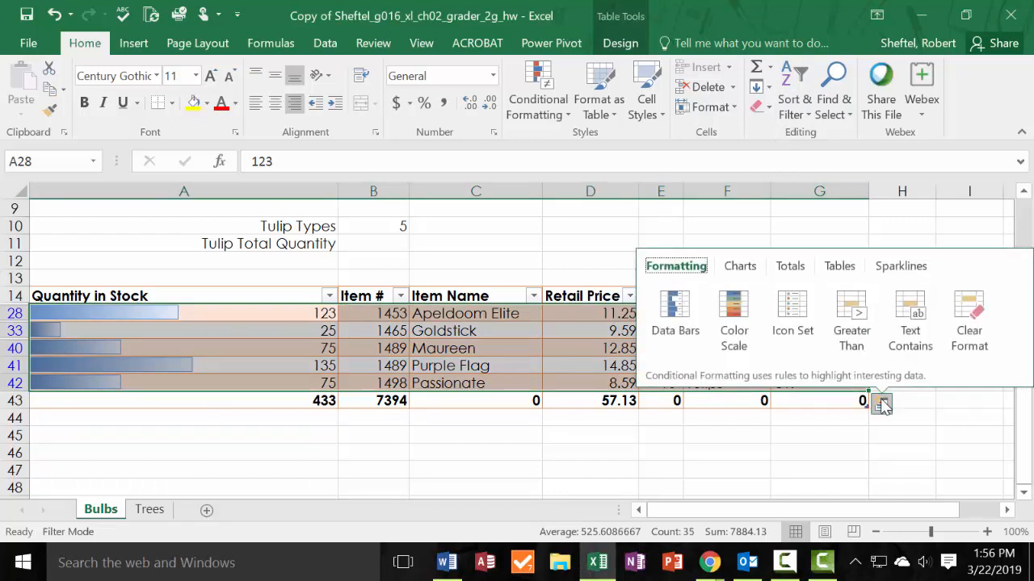
click(789, 269)
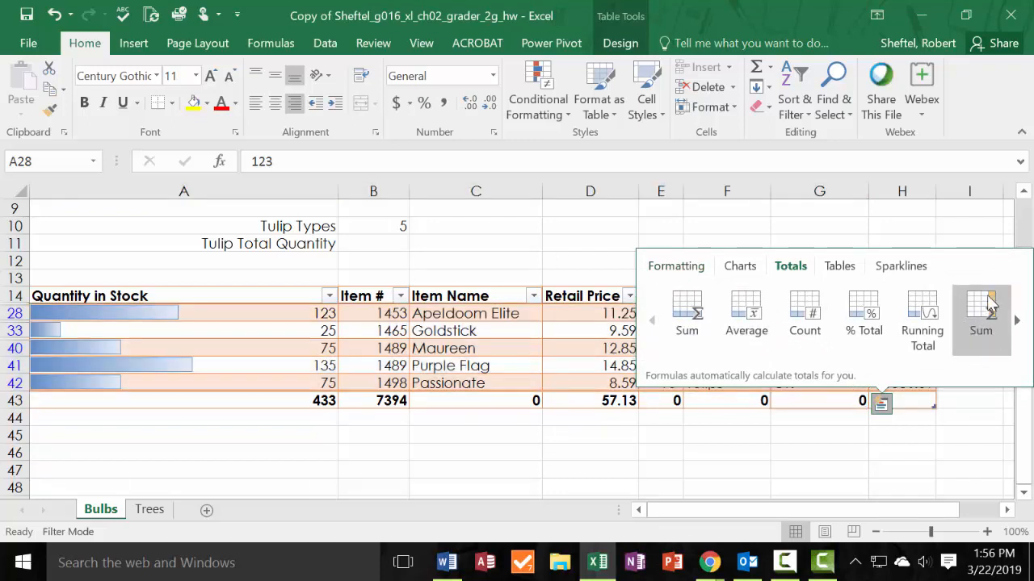
click(988, 302)
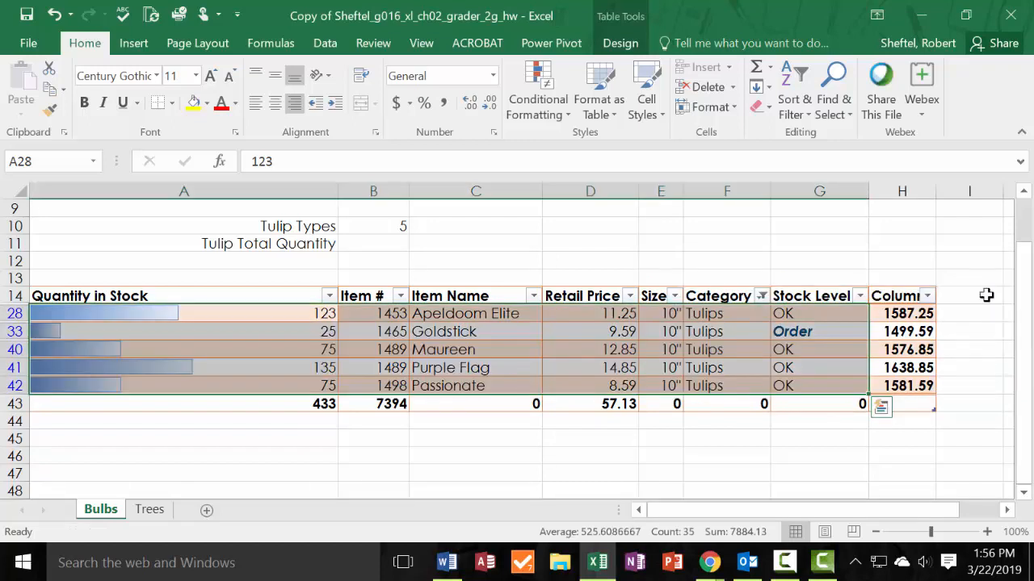
Set the Quantity in Stock total in A43 to use the Sum function.
click(323, 404)
click(358, 405)
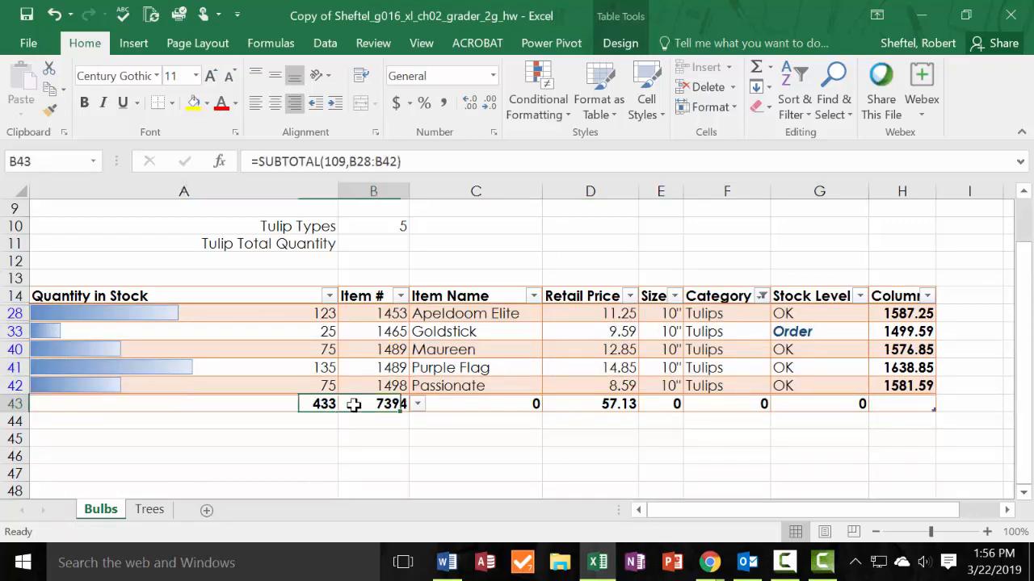
click(315, 405)
click(346, 404)
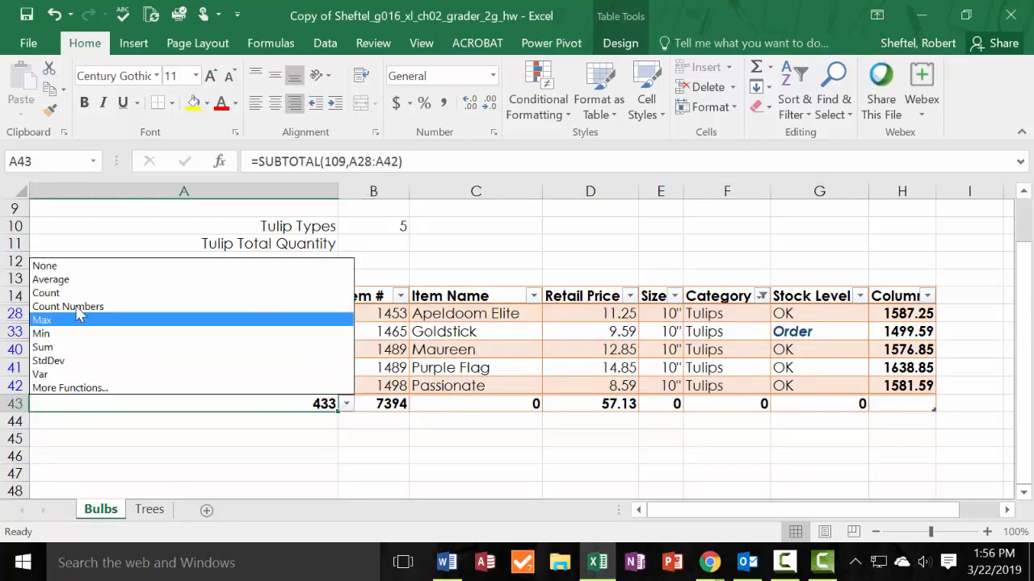
click(68, 347)
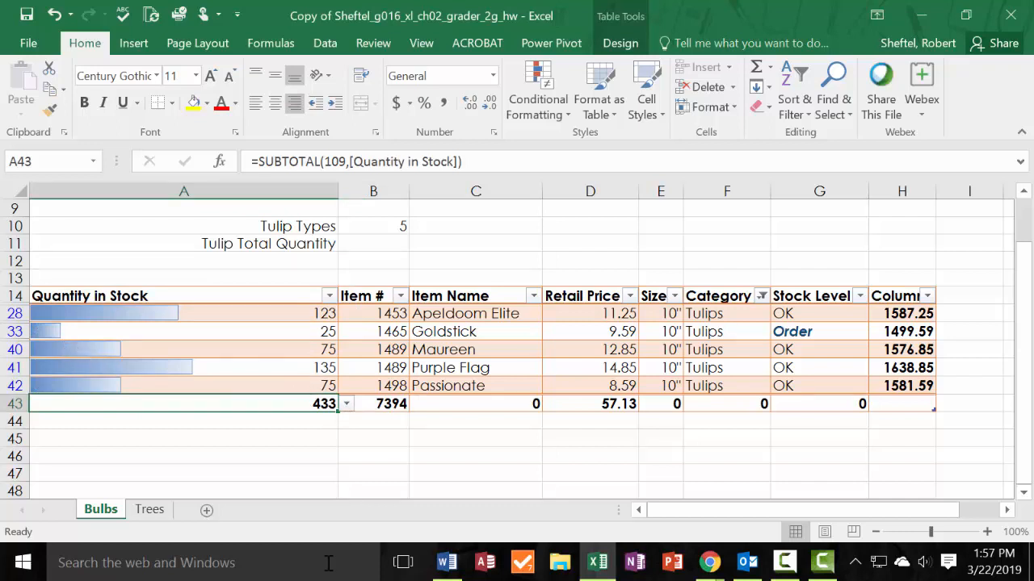
click(532, 461)
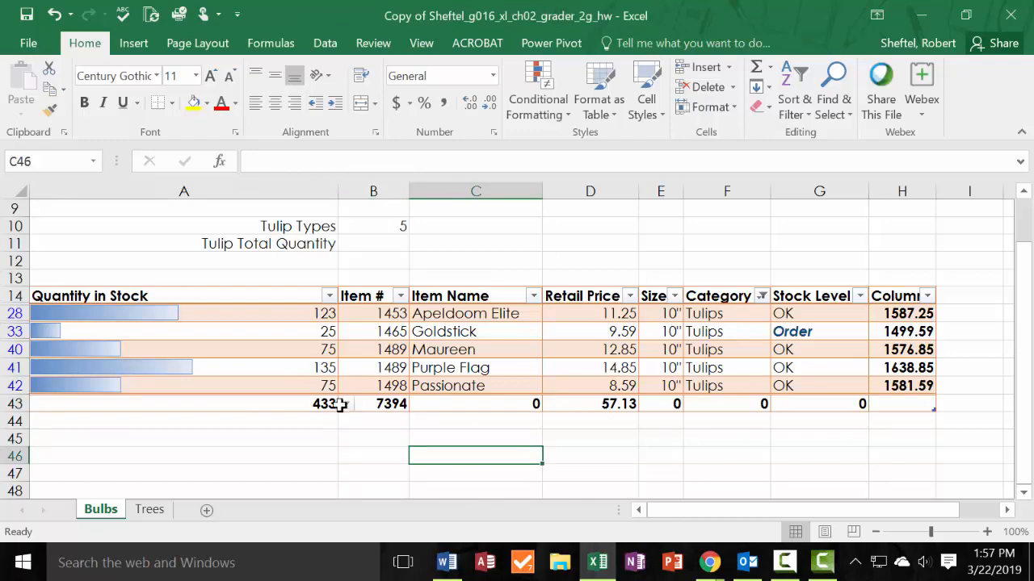
Enter 433 as the Tulip Total Quantity in B11.
scroll(339, 404, up, 2)
click(388, 342)
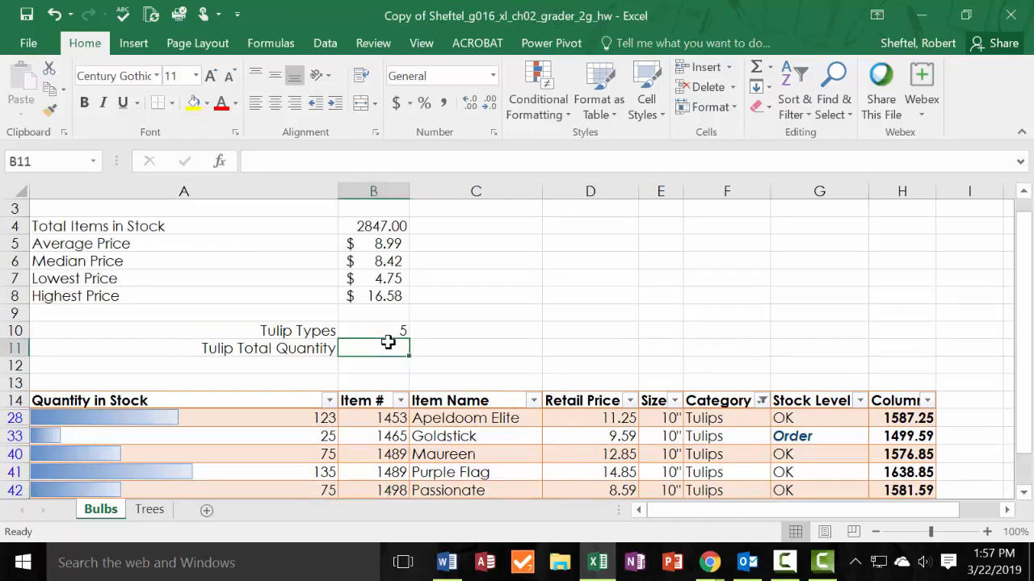
text(433)
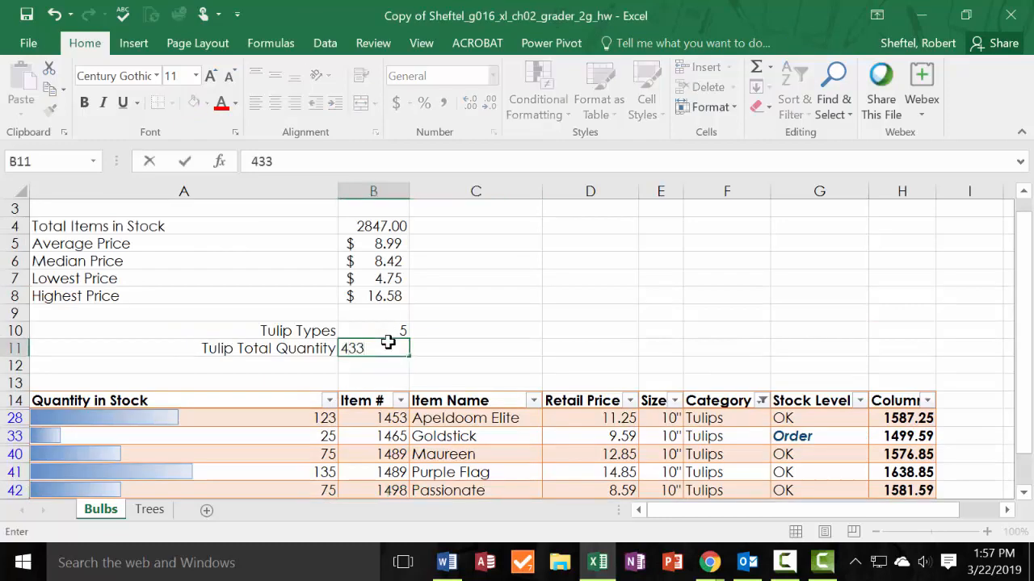
click(475, 331)
Delete column H with the row sums from the Bulbs sheet.
scroll(432, 369, down, 1)
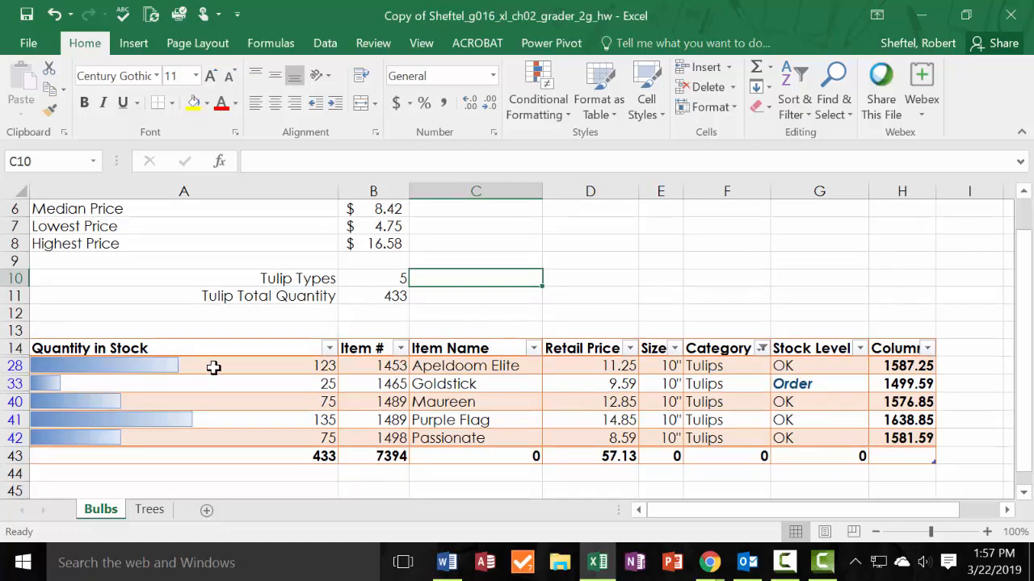
drag(212, 367, 926, 436)
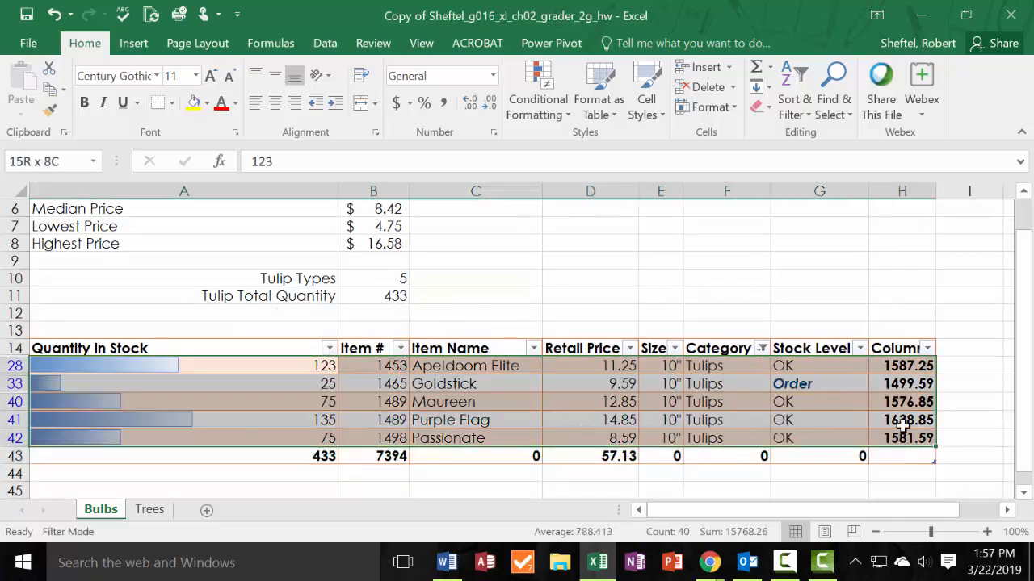
click(912, 366)
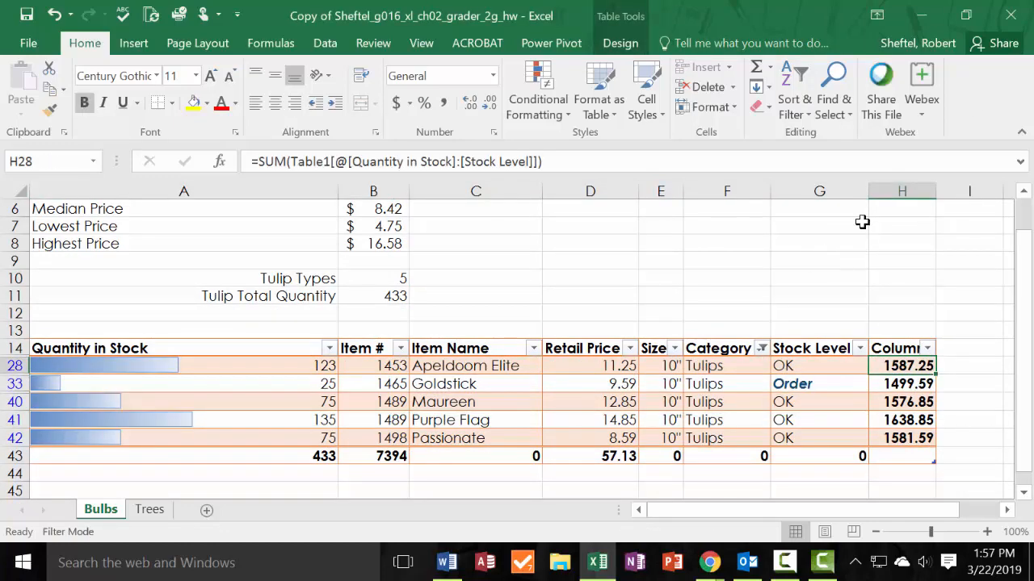
click(912, 191)
right_click(915, 194)
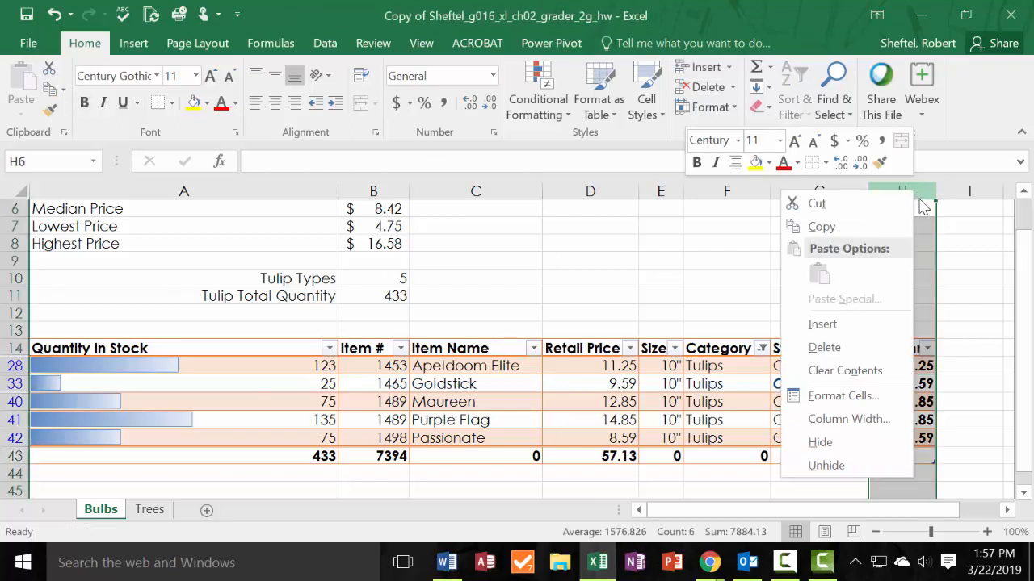
right_click(920, 201)
click(840, 353)
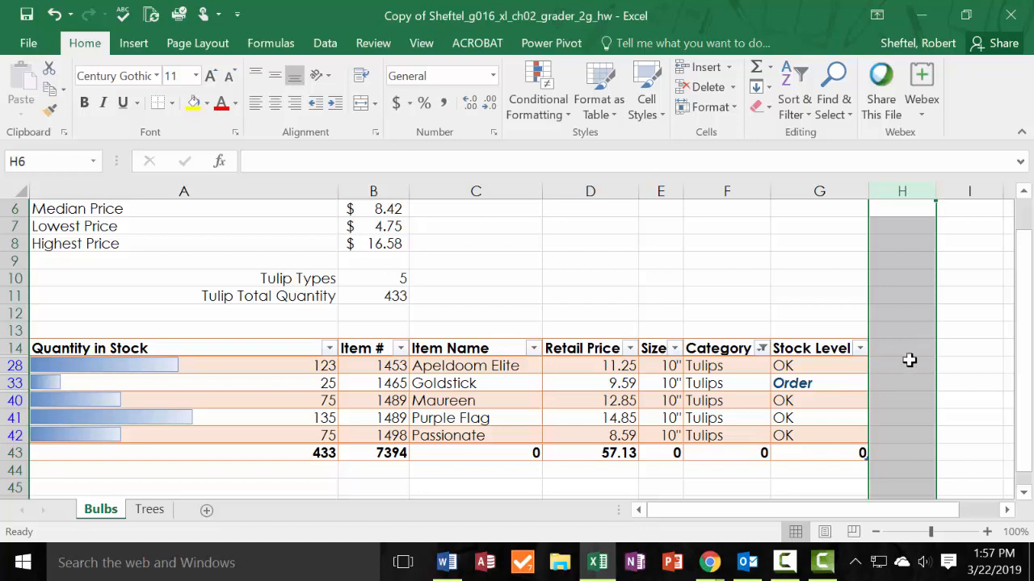
click(908, 361)
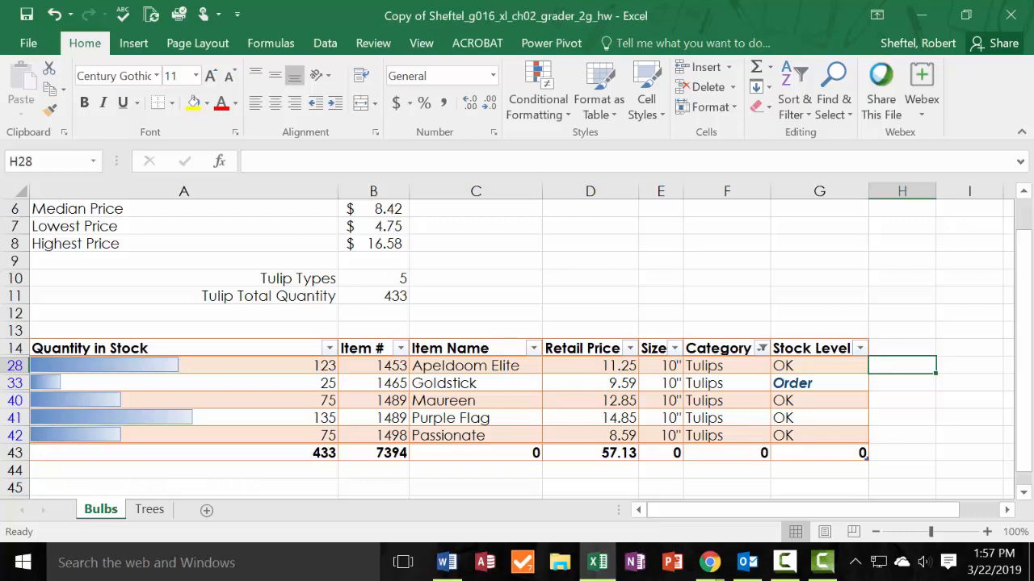
Clear the Category filter from the Bulbs table so every record is listed again.
key(alt+Tab)
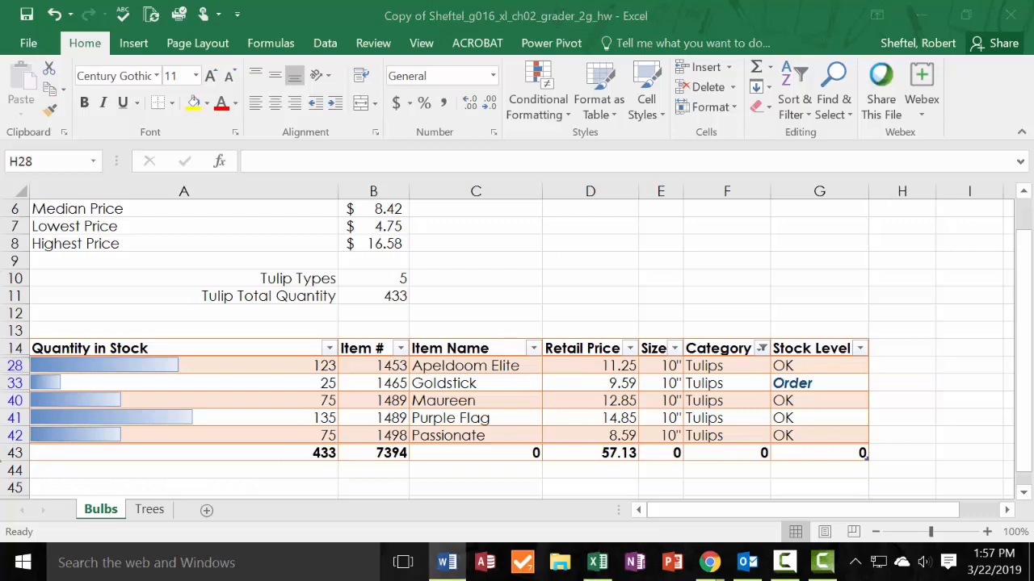
key(alt+Tab)
drag(64, 348, 844, 449)
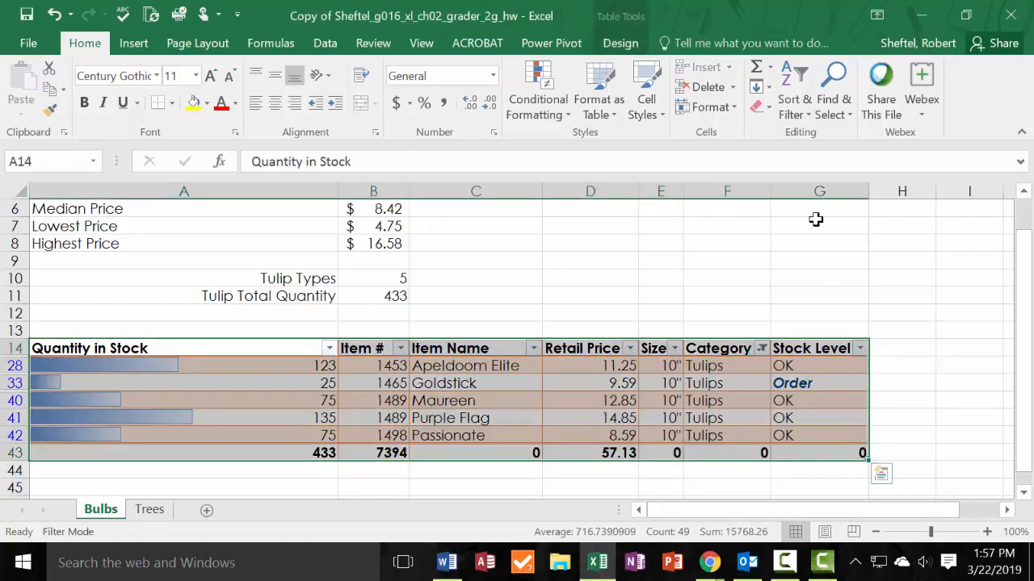
click(802, 116)
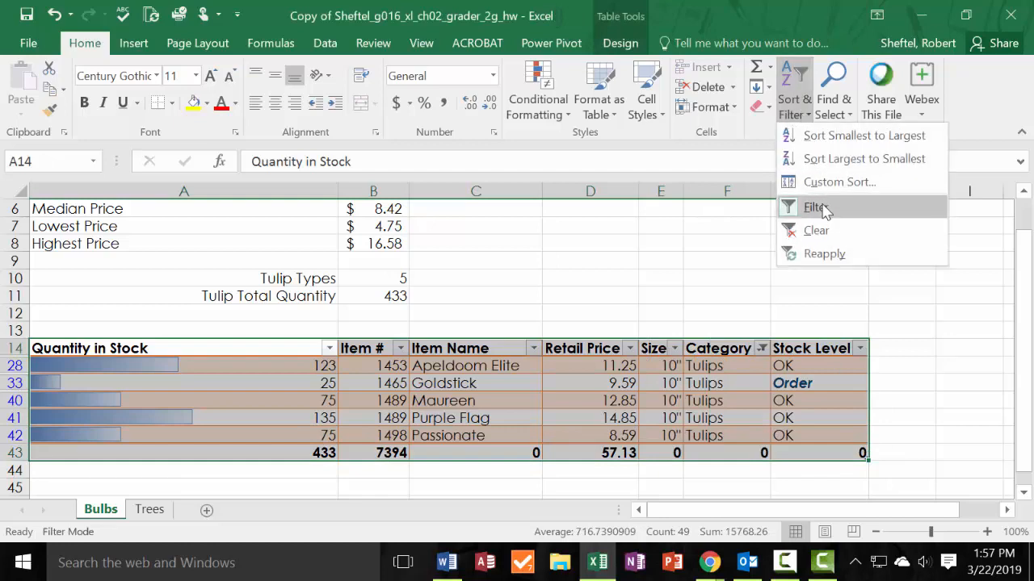
click(820, 231)
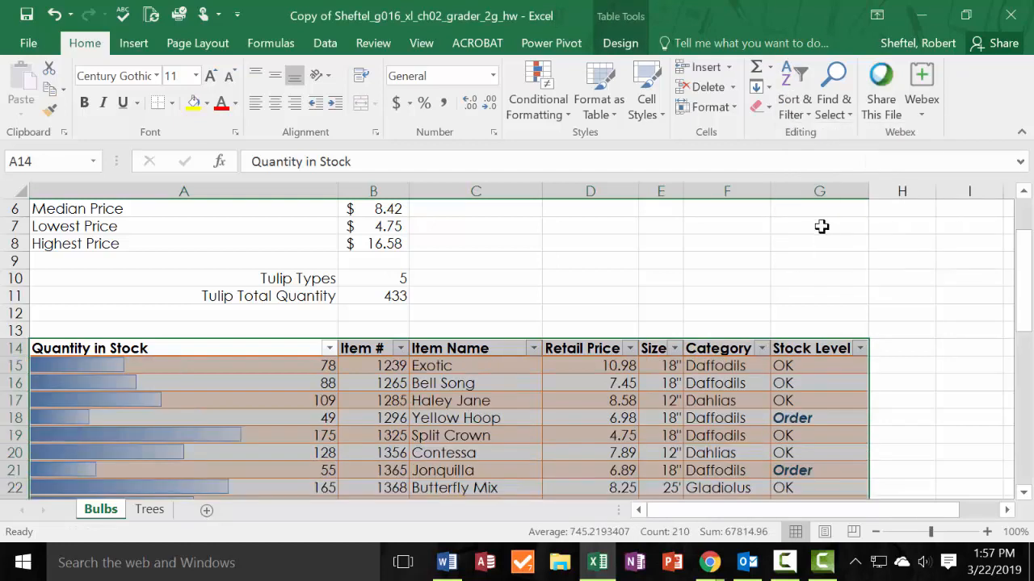
Clear the contents of the total row 43 on the Bulbs sheet and delete the row.
scroll(822, 235, down, 6)
scroll(823, 239, down, 4)
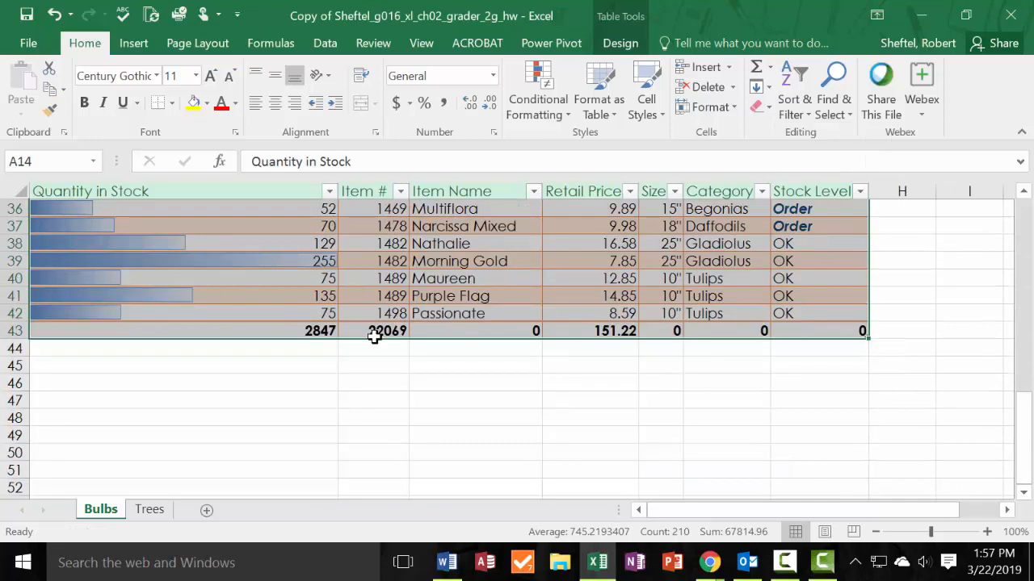
click(372, 334)
click(15, 333)
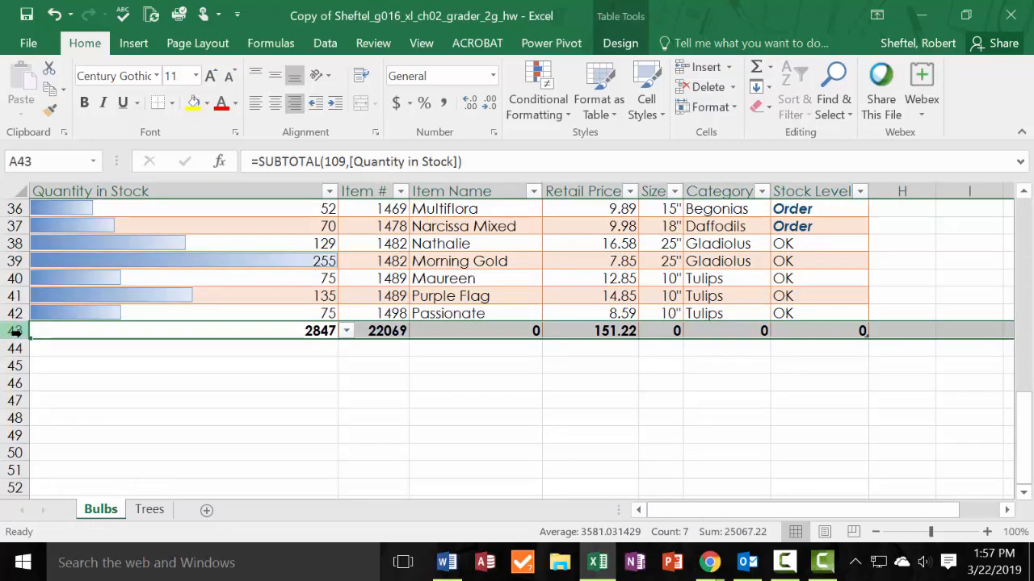
key(Delete)
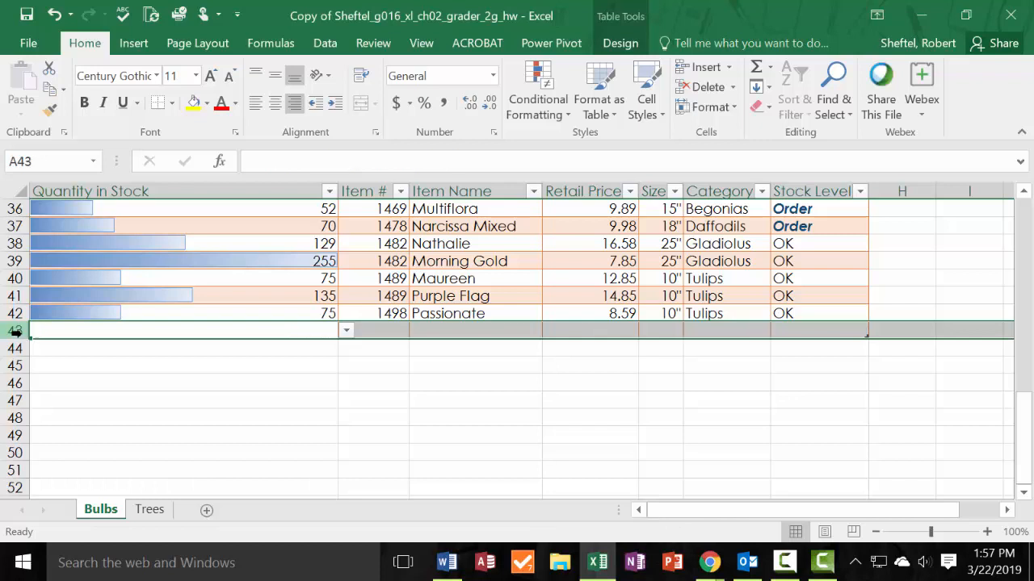
right_click(16, 332)
click(107, 210)
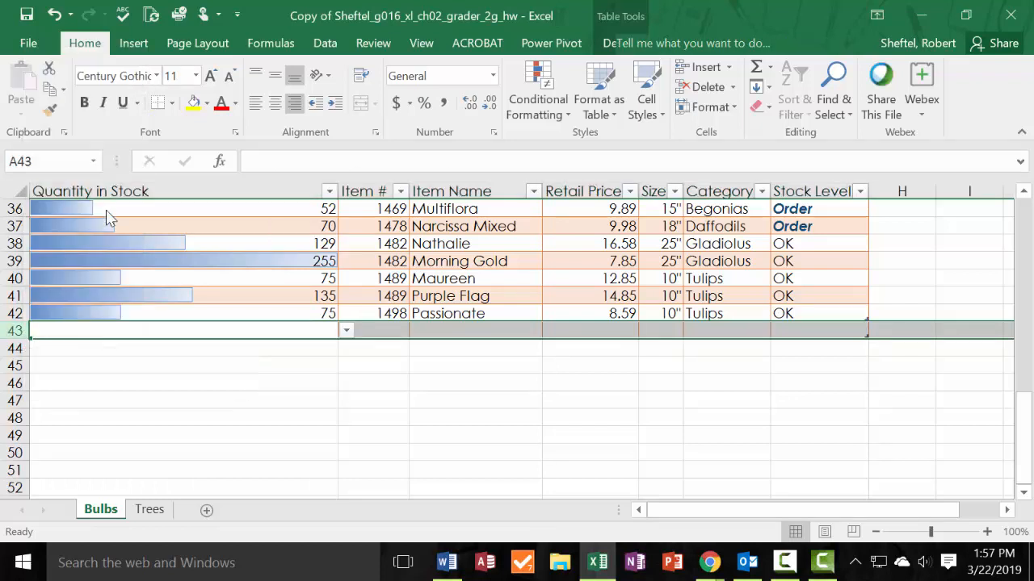
click(300, 404)
Sort the Bulbs table by Item # from smallest to largest.
scroll(941, 436, up, 1)
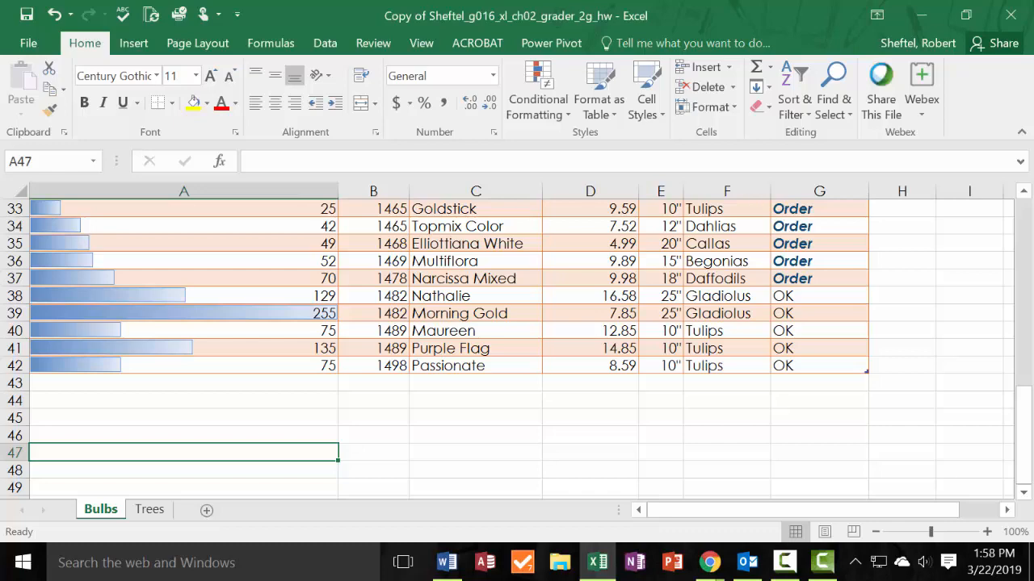
scroll(517, 347, up, 7)
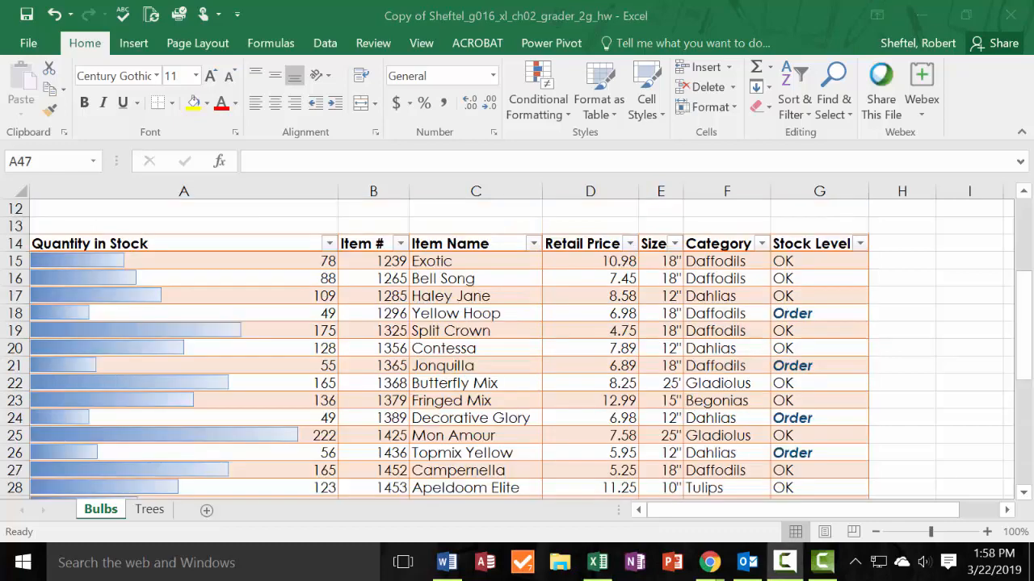
click(400, 243)
click(316, 246)
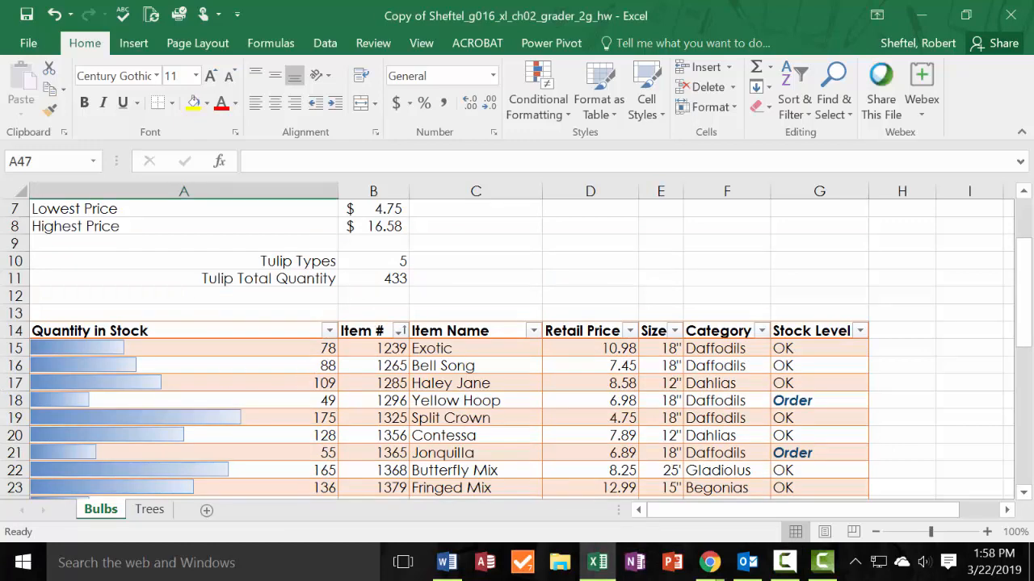
Switch to Chrome to view the solution PDF's Bulbs page and move its window off the workbook.
click(709, 563)
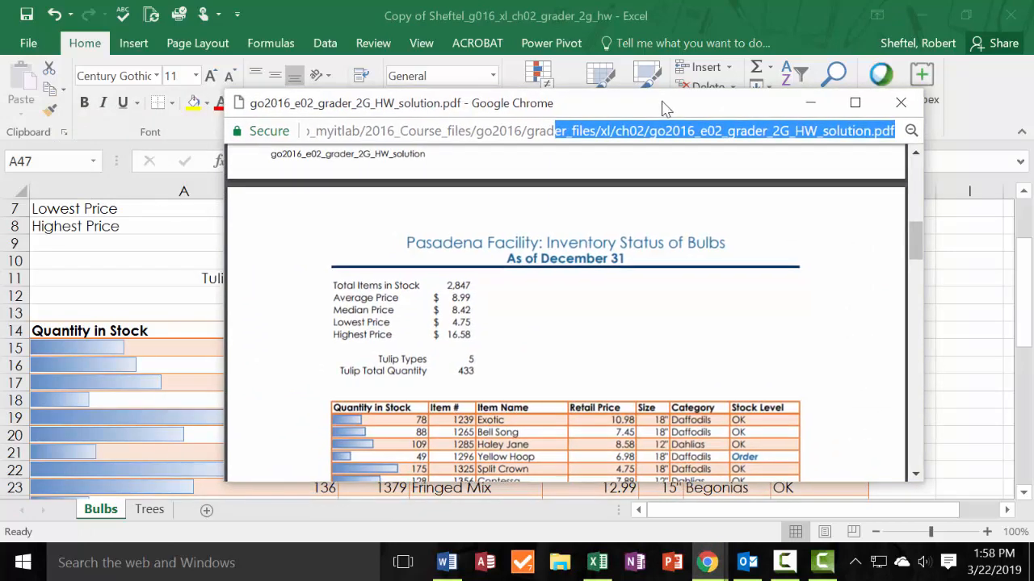
drag(665, 103, 0, 145)
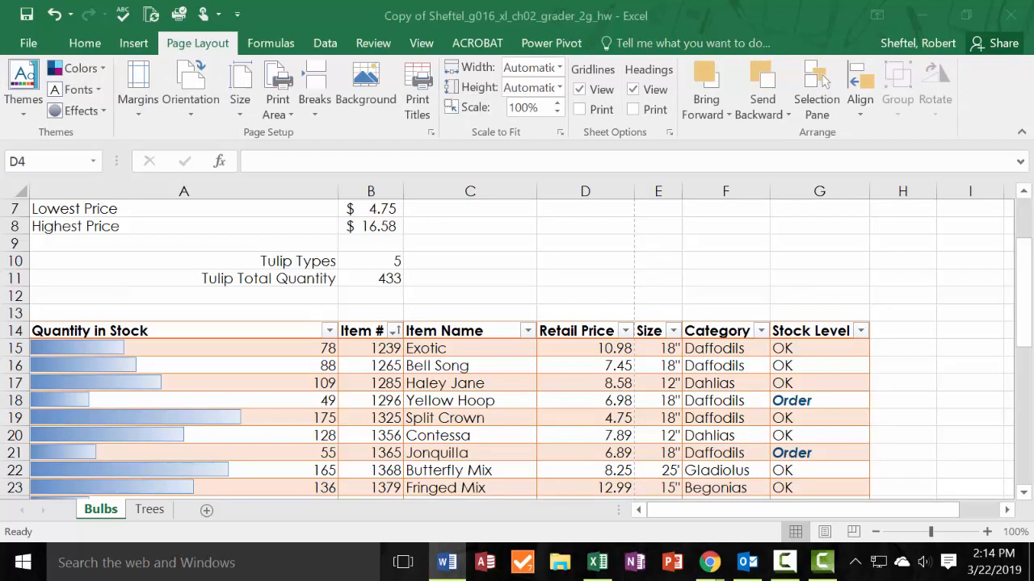
Format A14:G42 on the Trees sheet as a table with headers, using Table Style Light 19.
click(156, 509)
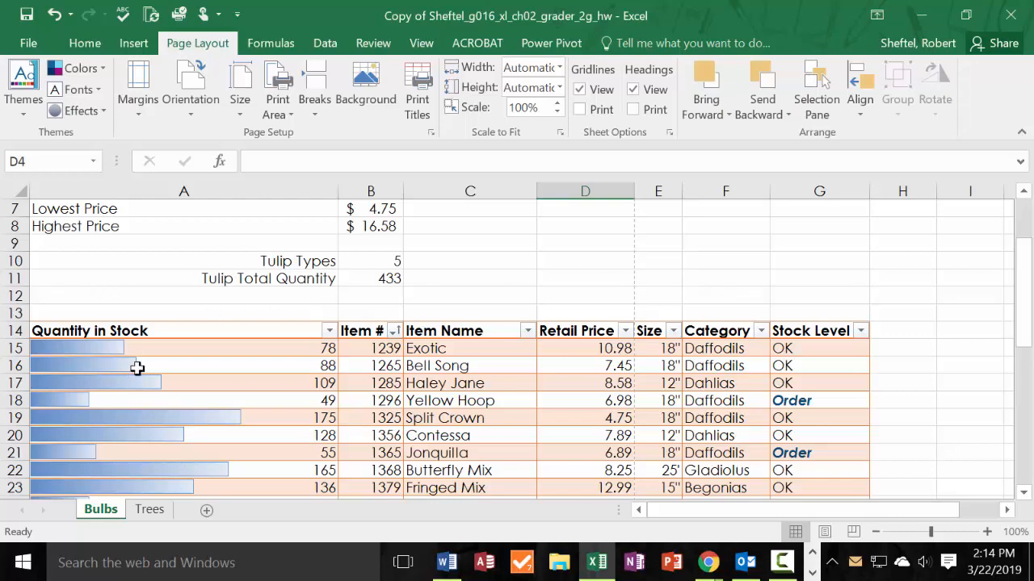
drag(152, 330, 869, 489)
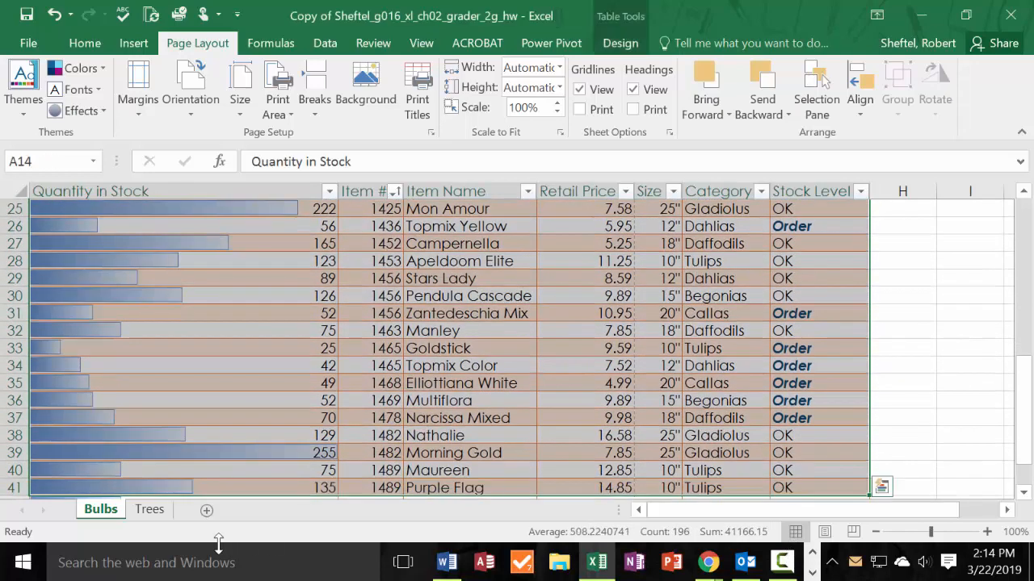
click(149, 510)
scroll(270, 354, up, 3)
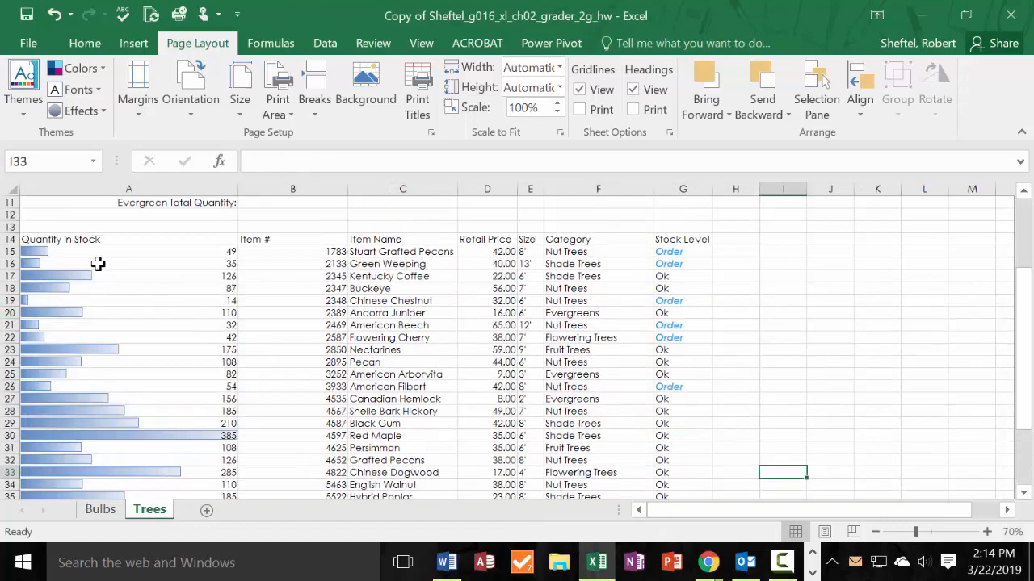
drag(141, 240, 667, 450)
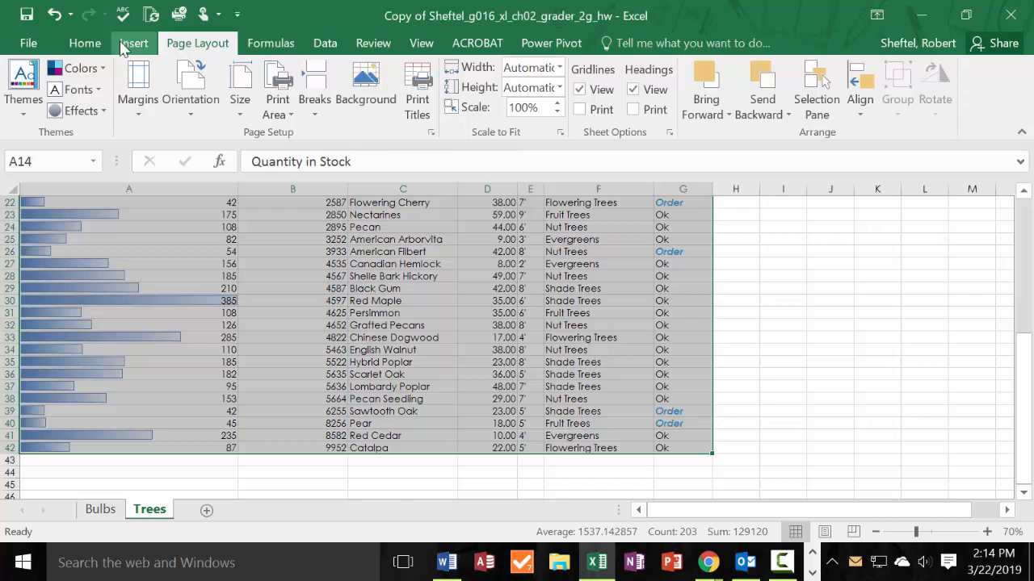
click(93, 47)
click(612, 119)
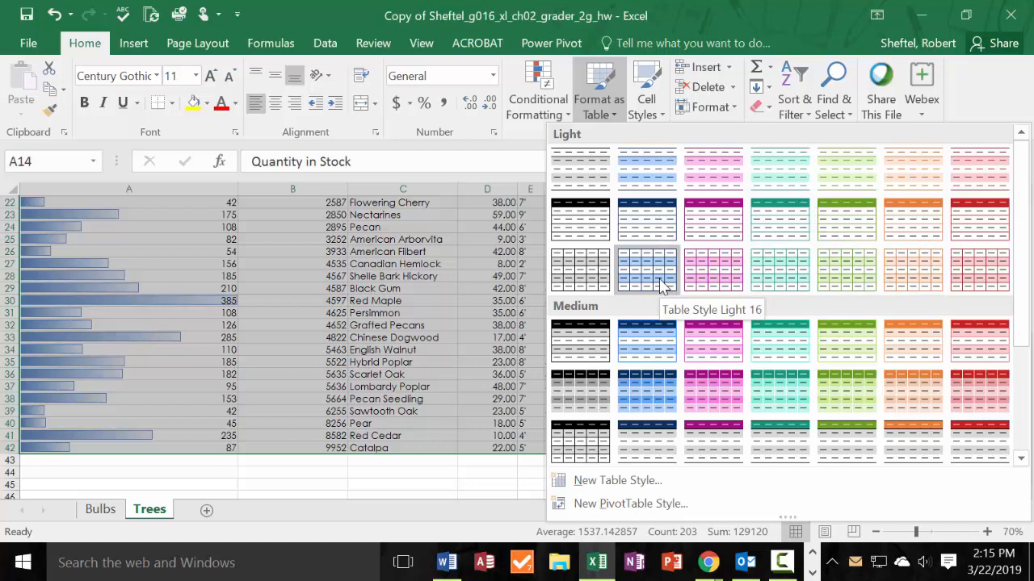
click(827, 285)
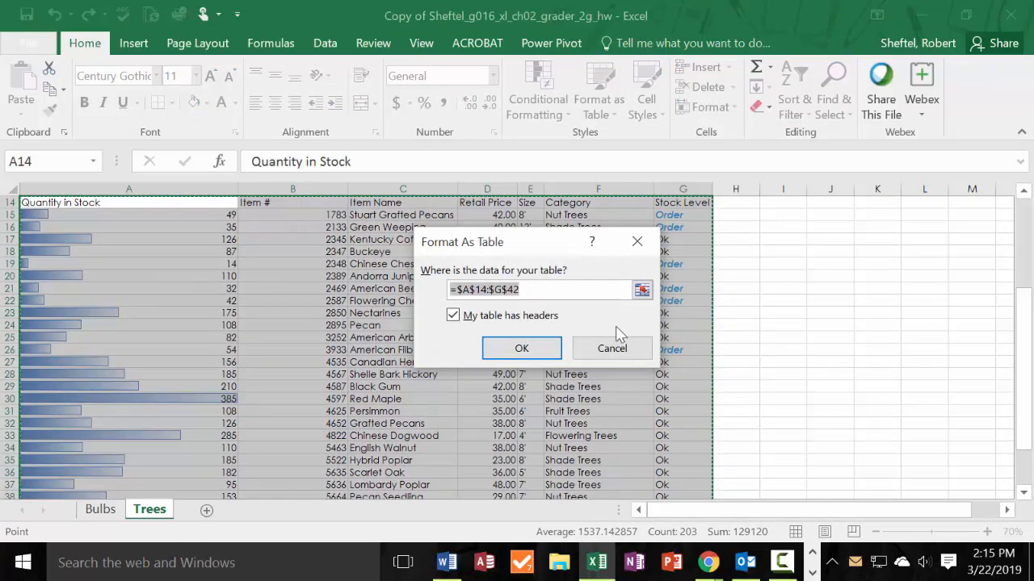
click(521, 349)
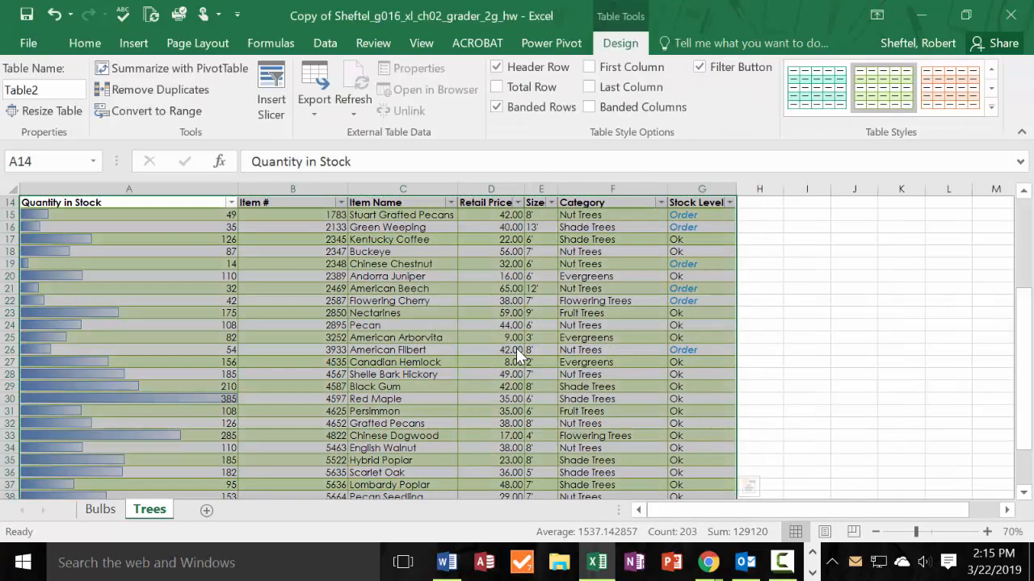
Add a total row to the Trees table and set its Quantity in Stock total in A43 to Sum.
click(497, 87)
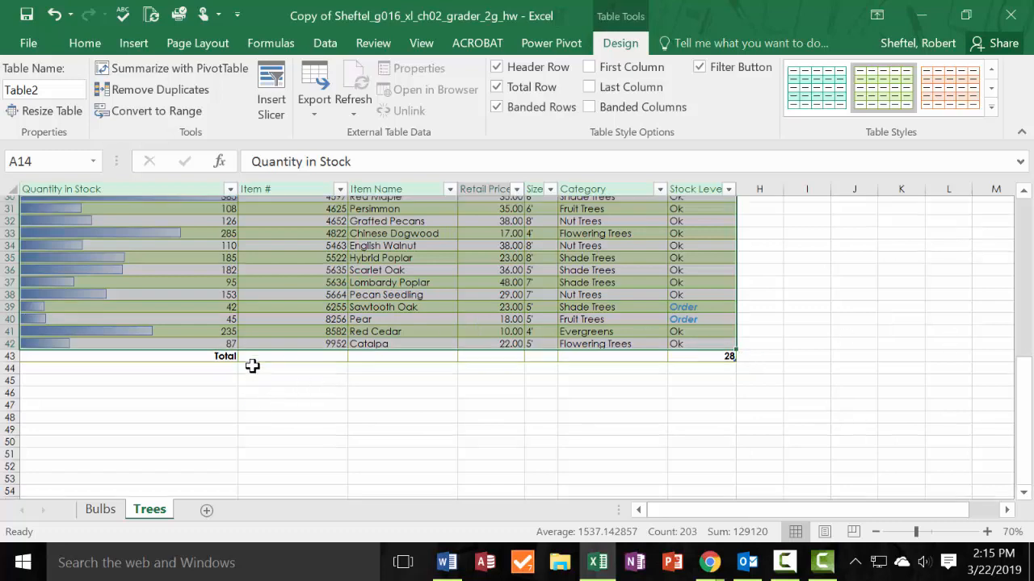
scroll(248, 365, up, 7)
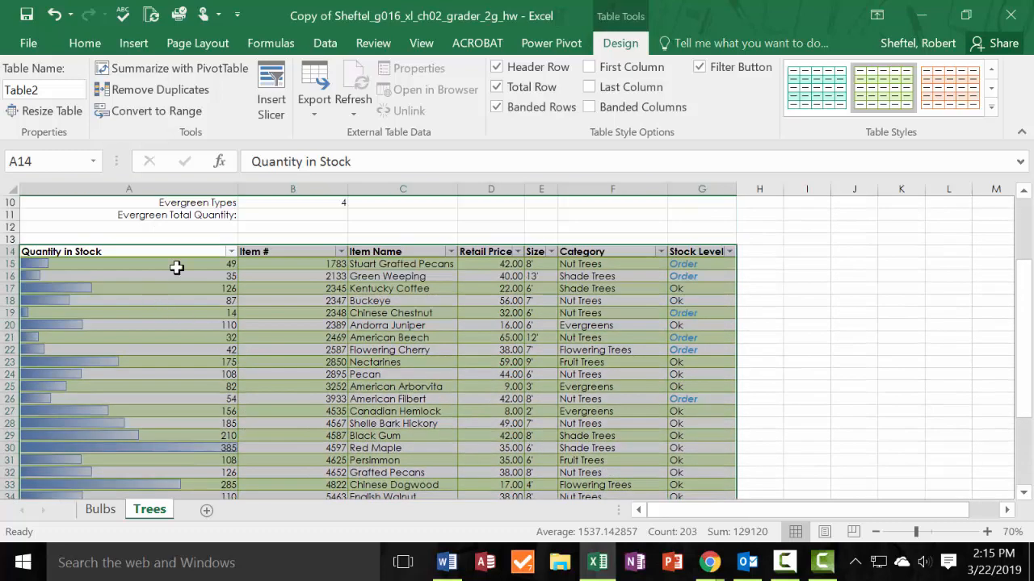
scroll(175, 266, down, 4)
click(212, 459)
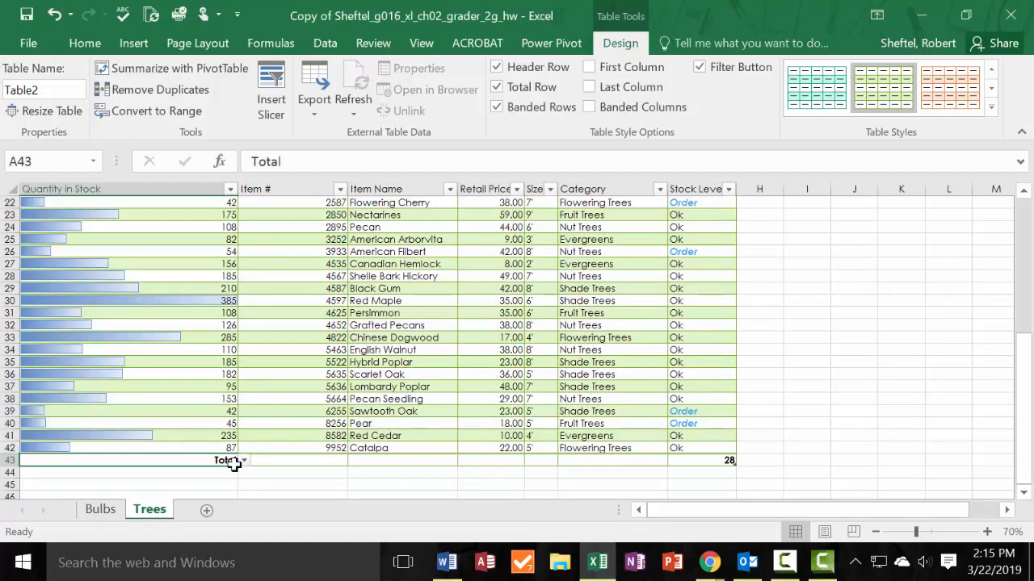
click(241, 461)
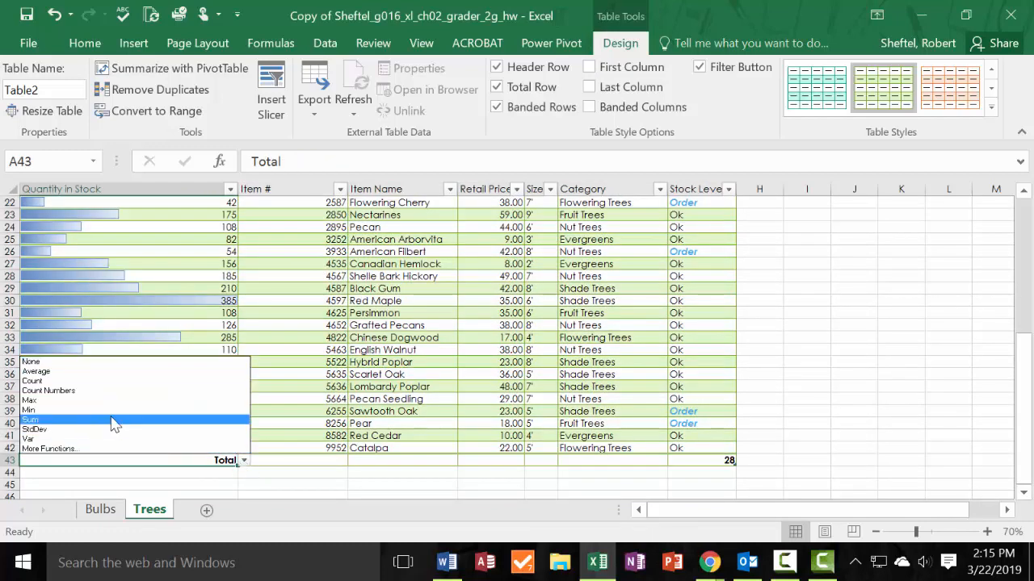
click(95, 421)
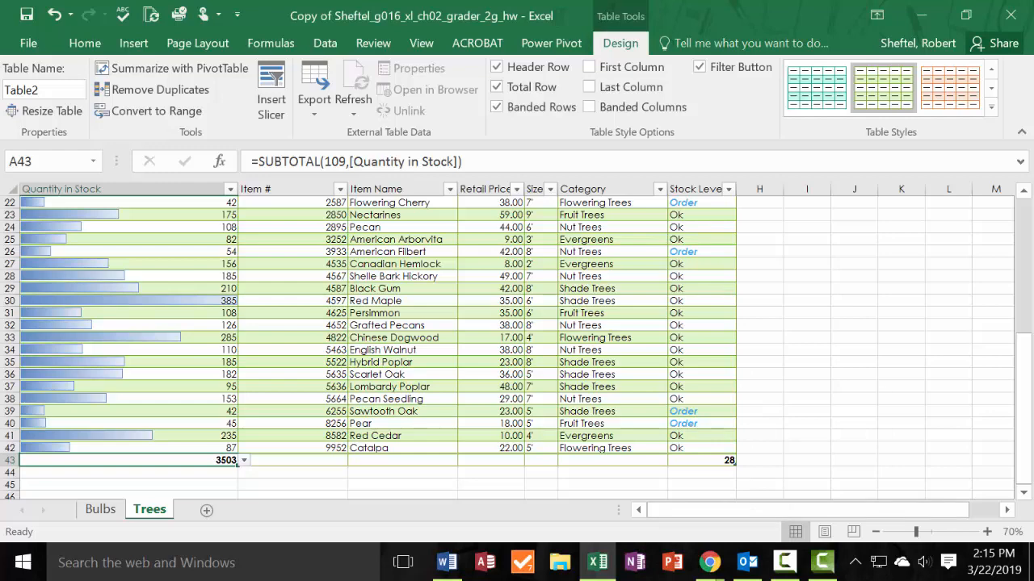
scroll(719, 347, up, 3)
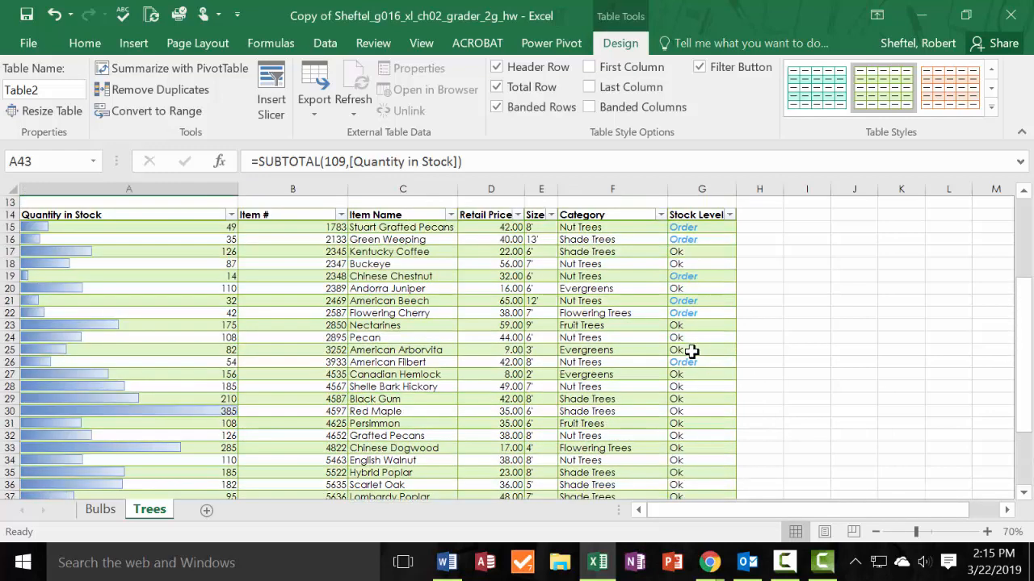
click(661, 215)
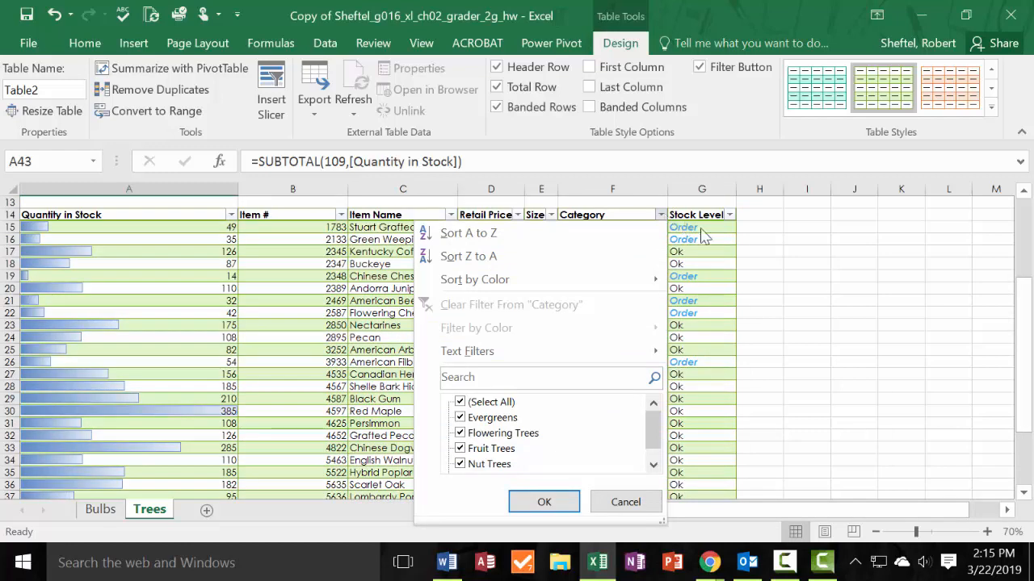
click(831, 382)
scroll(830, 382, down, 3)
click(656, 461)
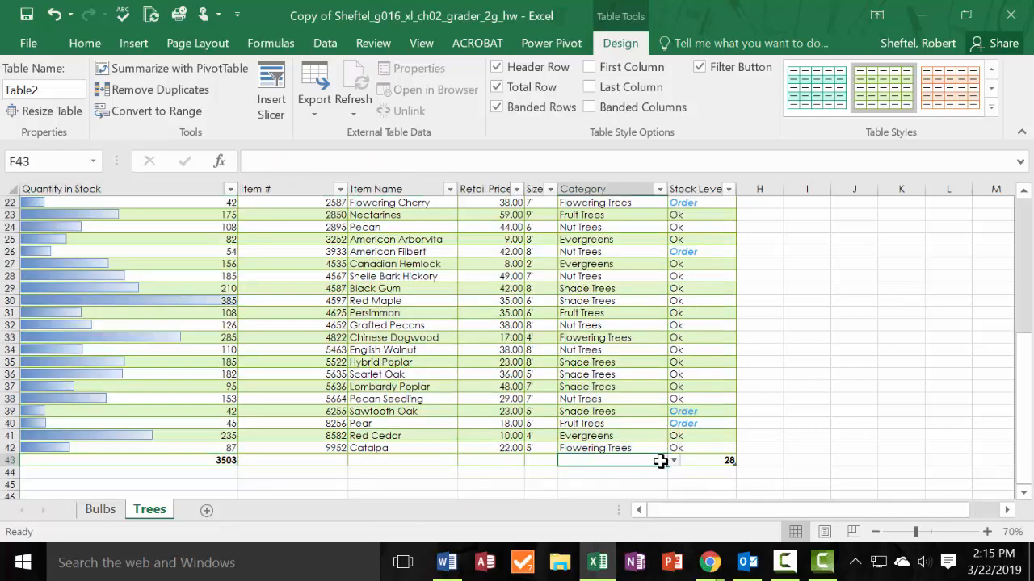
click(672, 461)
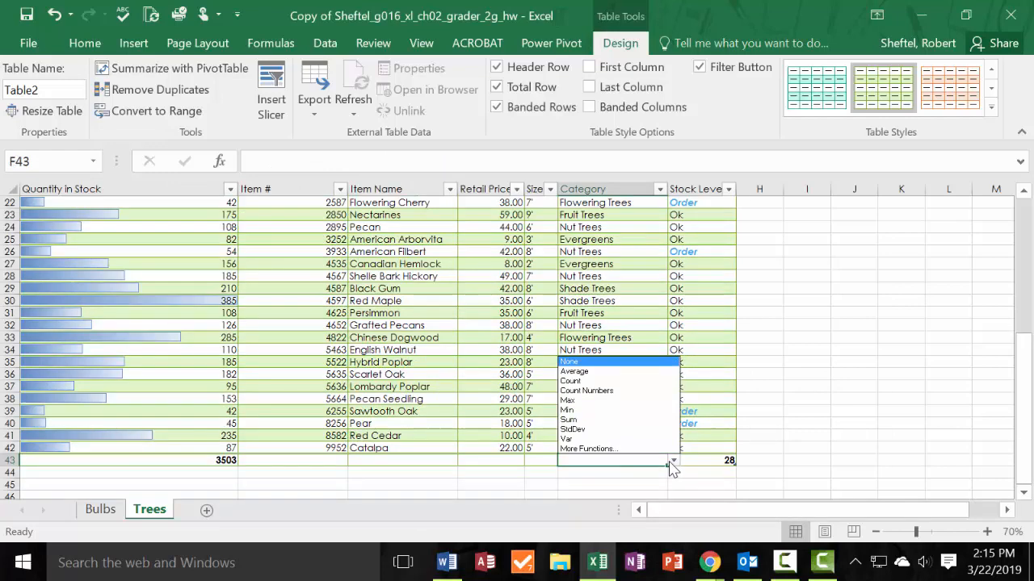
Filter the Category column of the Trees table to show only Evergreens.
scroll(814, 332, up, 2)
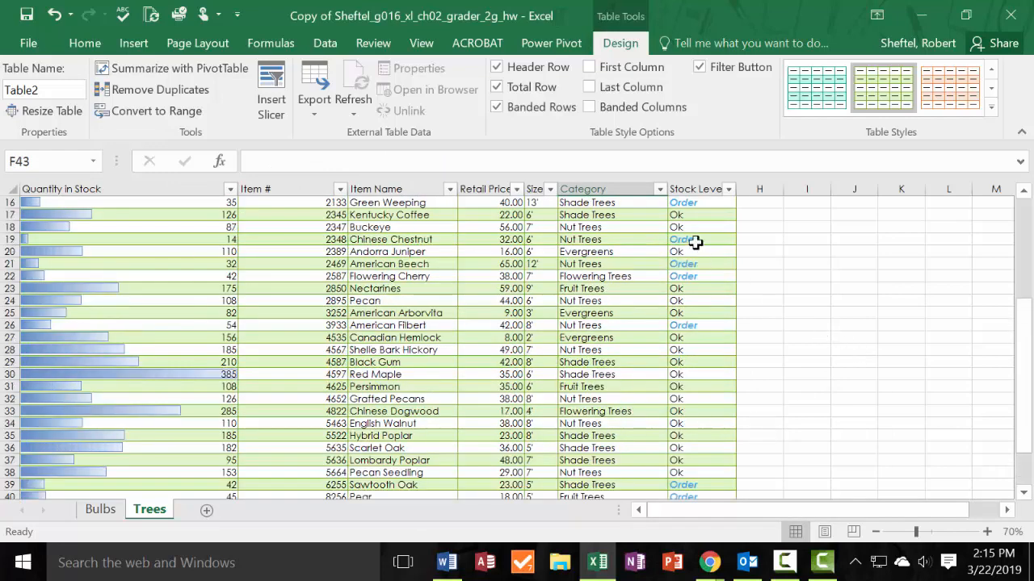
click(662, 198)
click(660, 191)
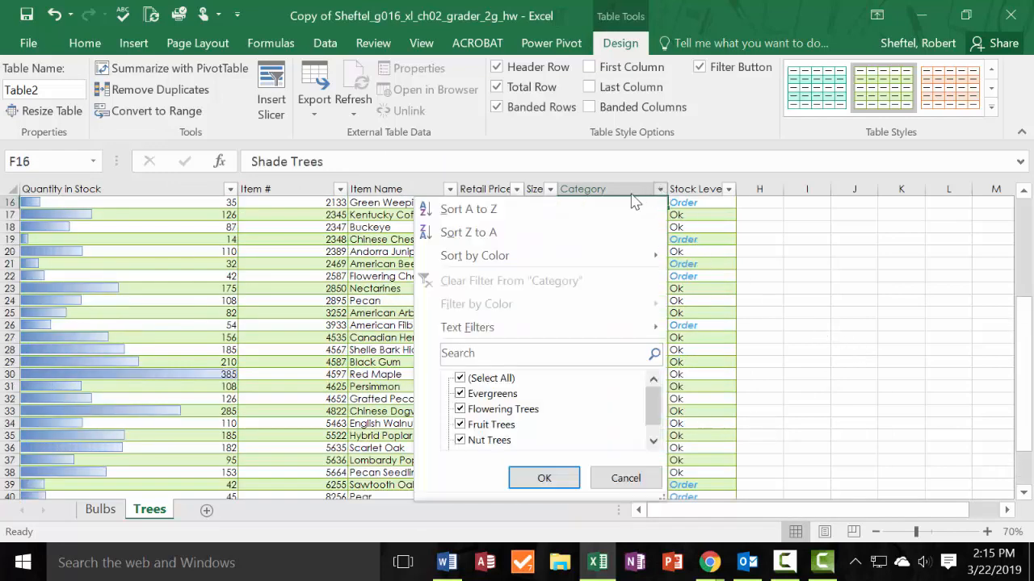
click(460, 379)
click(460, 394)
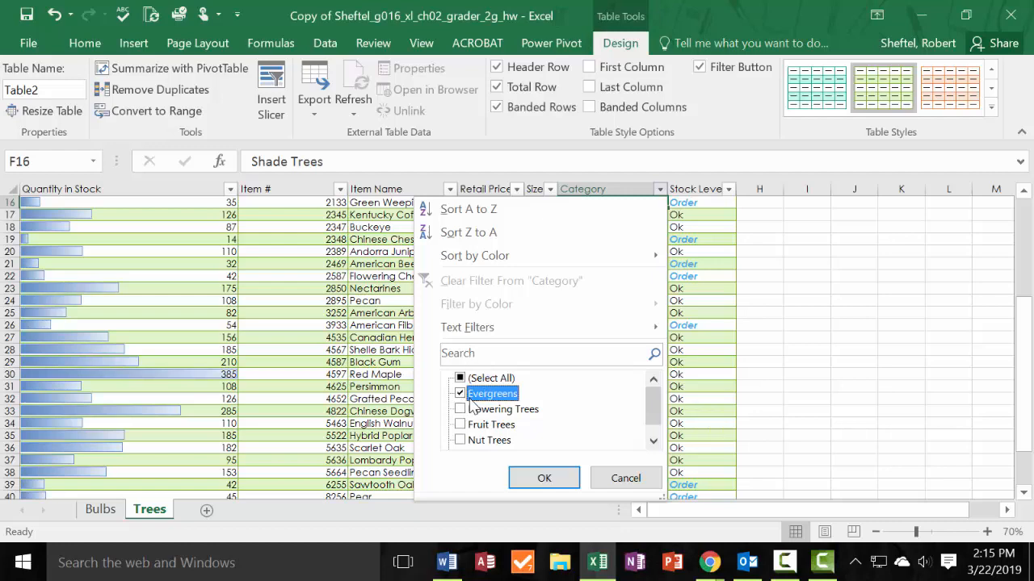
click(544, 479)
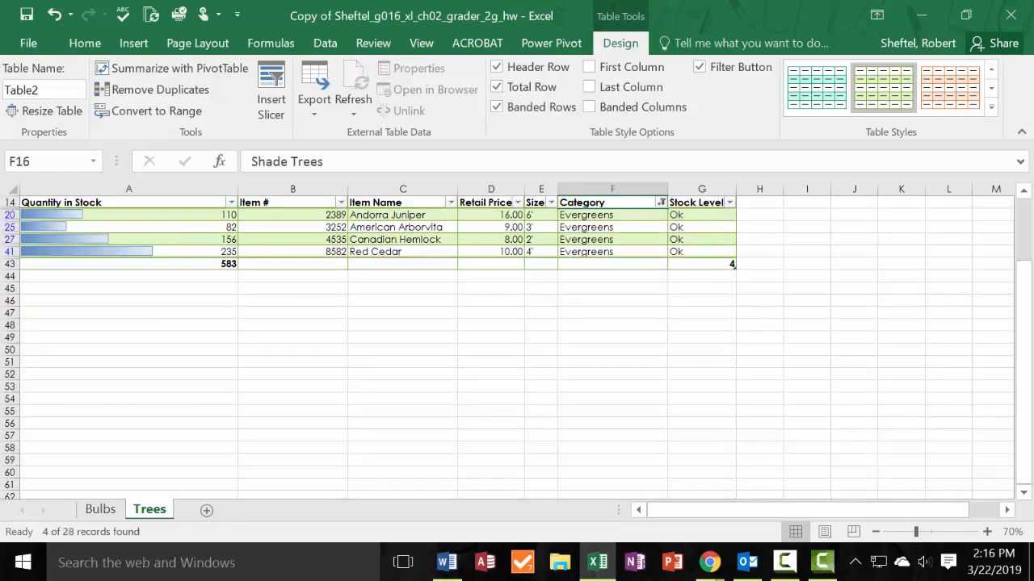
drag(0, 81, 0, 105)
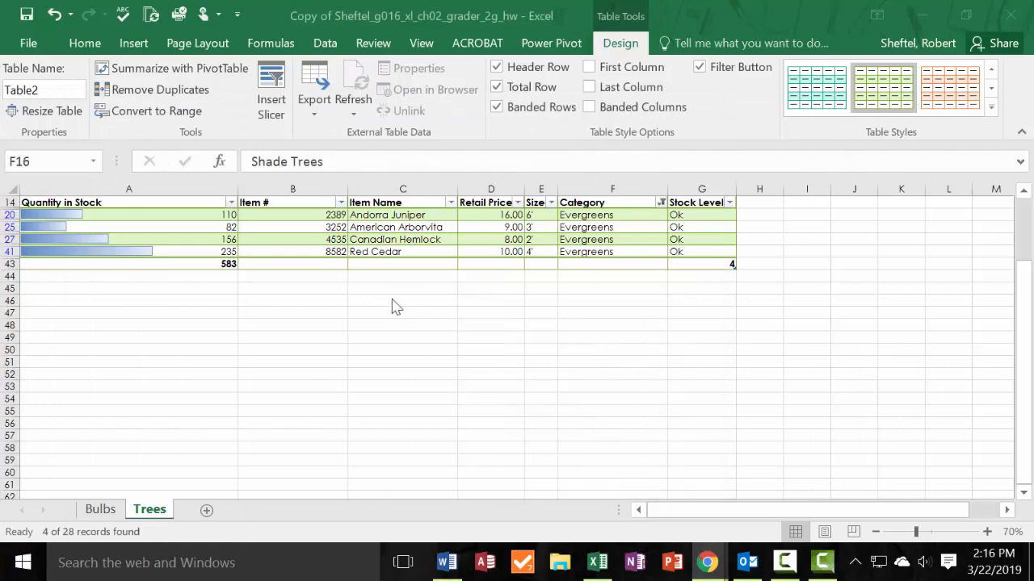
scroll(347, 284, up, 4)
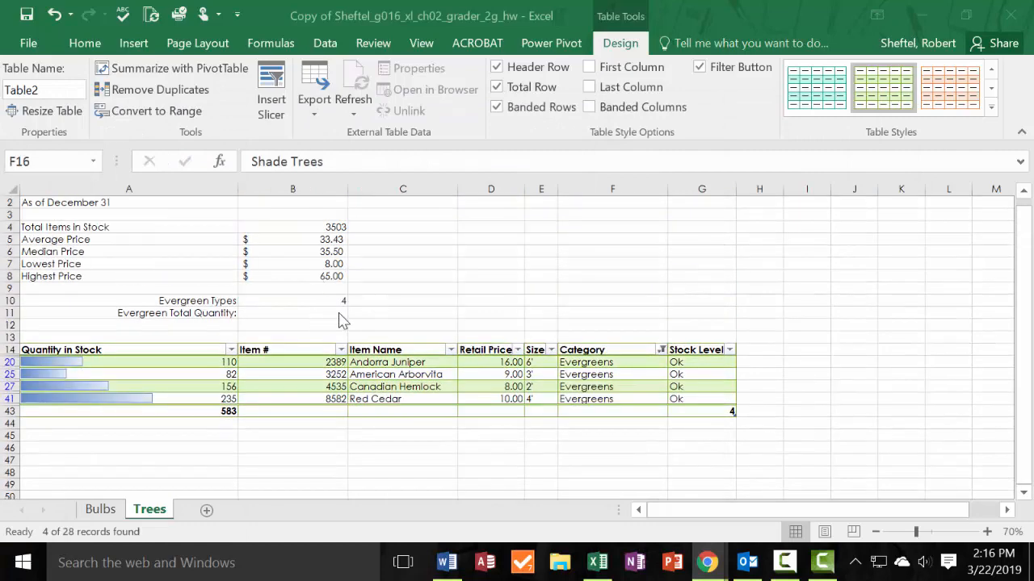
Enter 583 as the Evergreen Total Quantity in B11 of the Trees sheet.
click(338, 312)
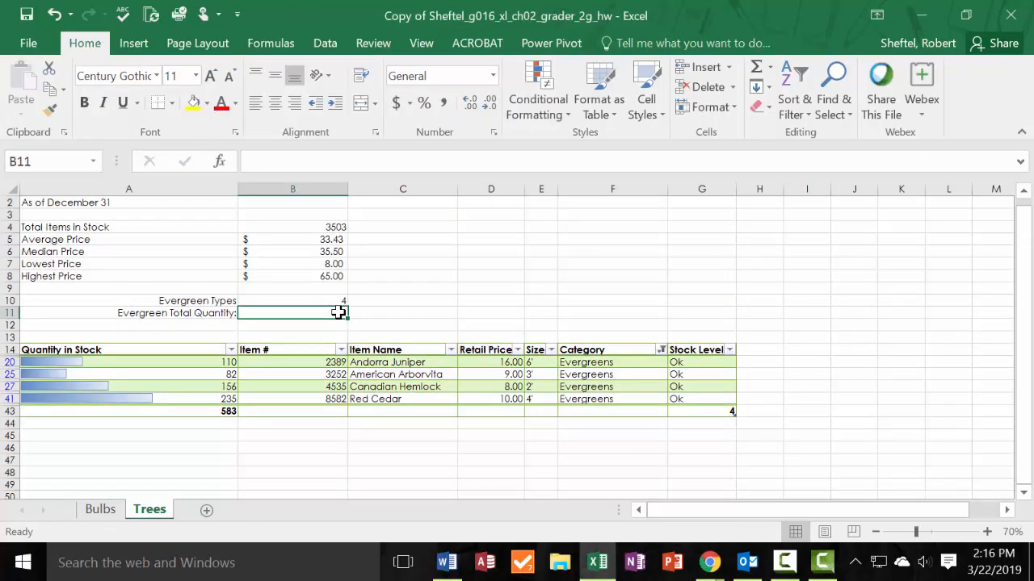
text(583)
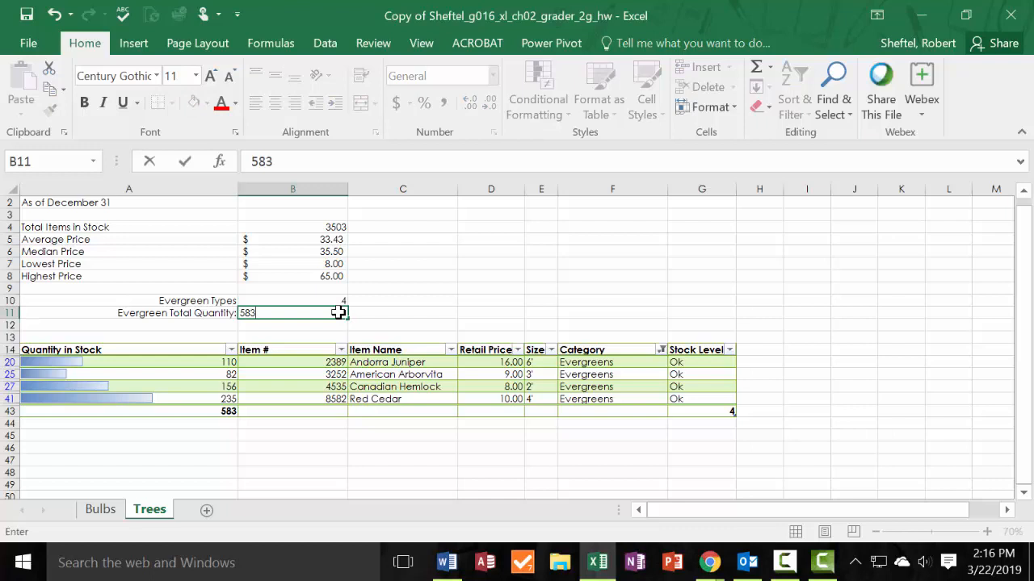
key(Return)
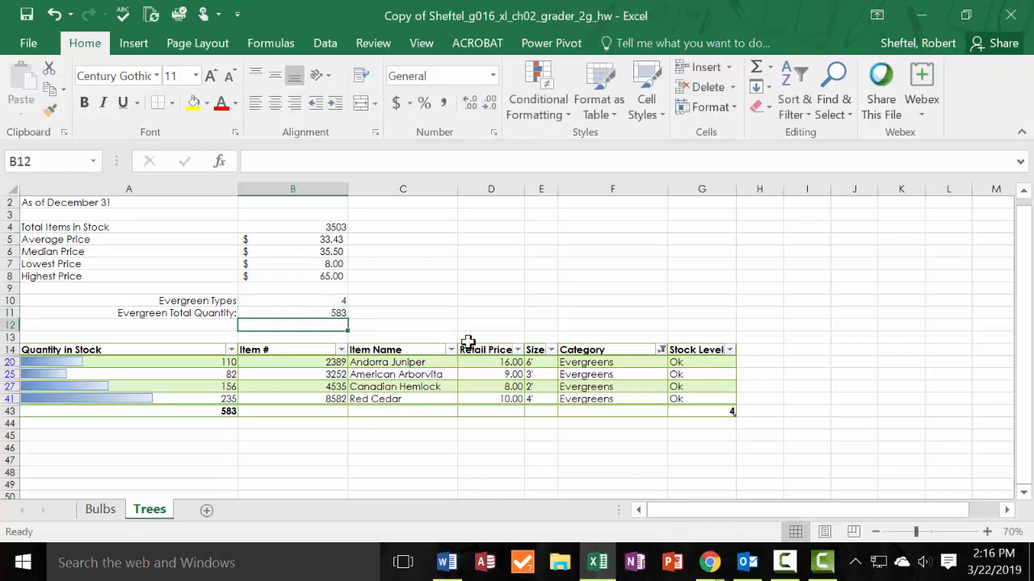
Clear the Evergreens filter from the Trees table so all categories are included.
key(alt+Tab)
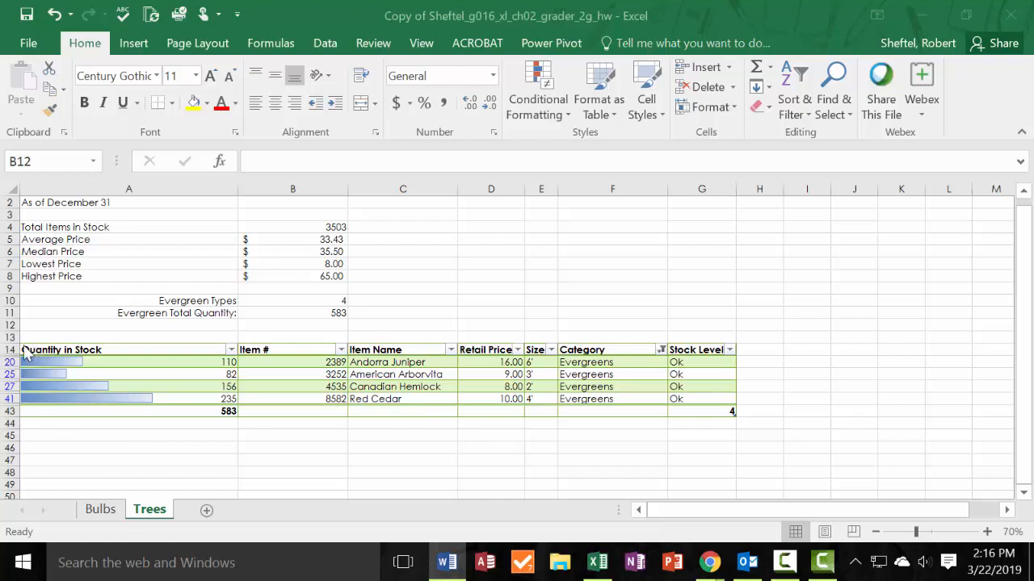
key(alt+Tab)
drag(16, 347, 25, 411)
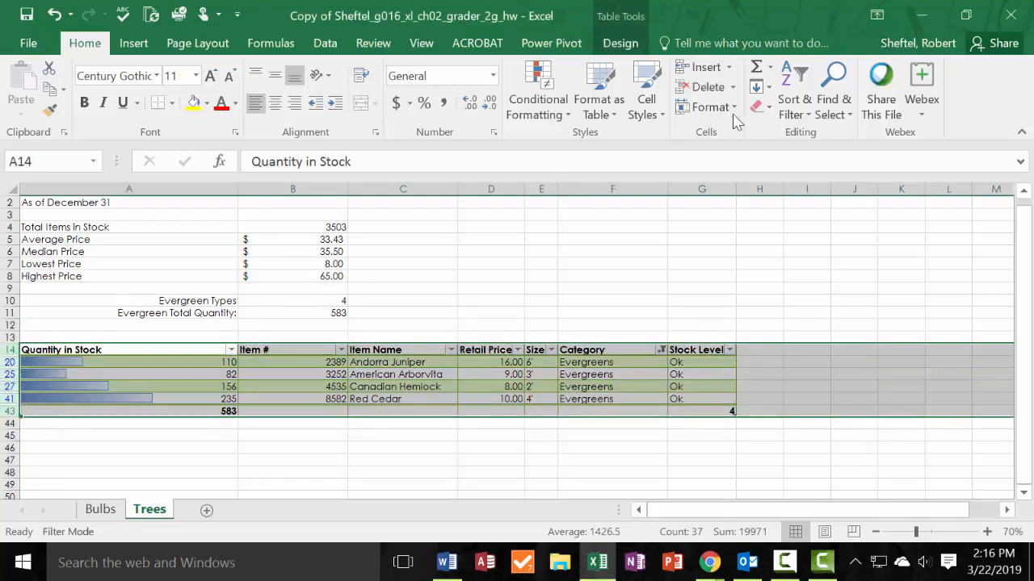
click(799, 113)
click(824, 228)
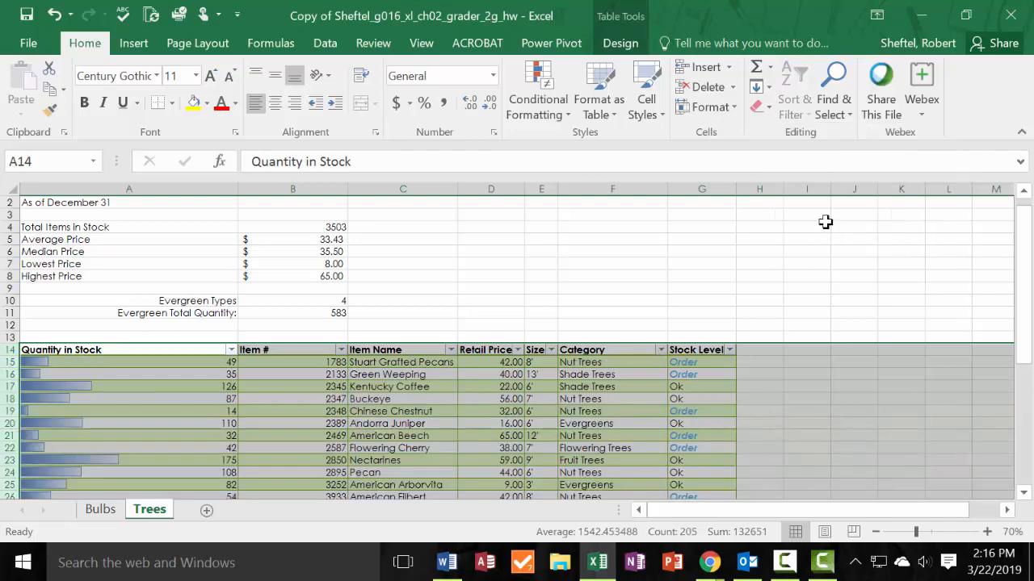
Sort the Trees table by Item # from smallest to largest.
scroll(516, 399, down, 4)
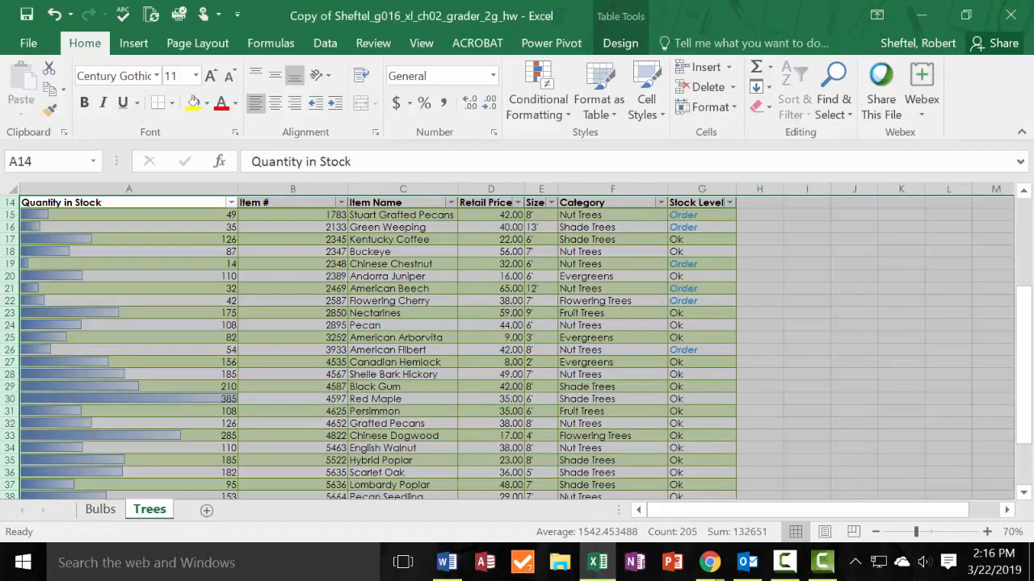
scroll(417, 367, down, 3)
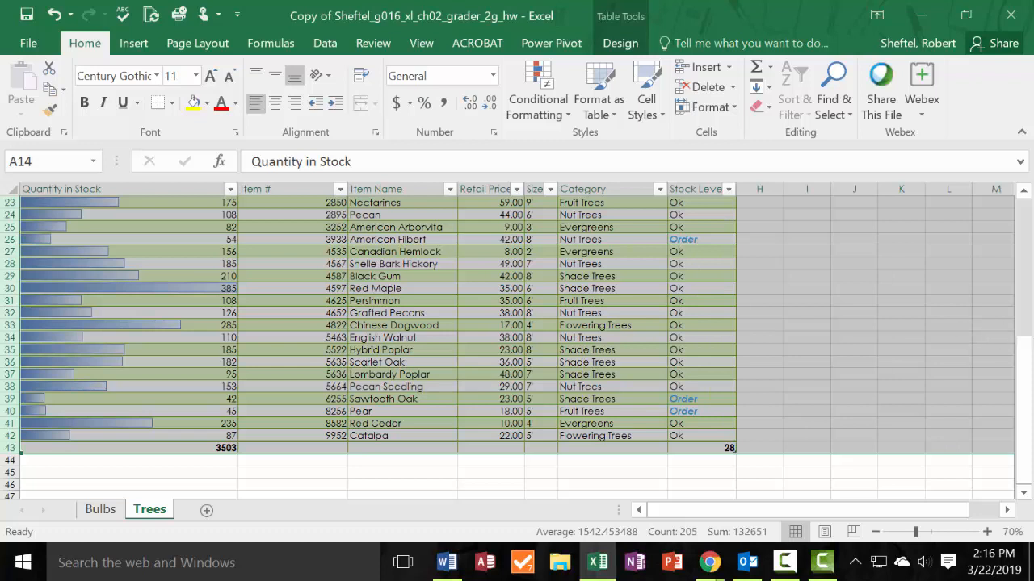
click(97, 300)
click(340, 189)
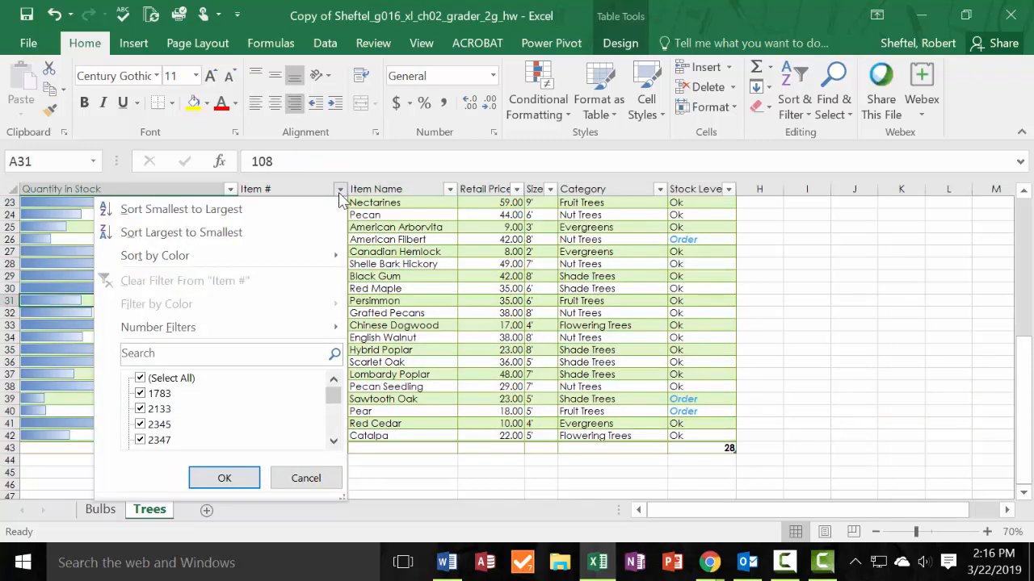
click(266, 217)
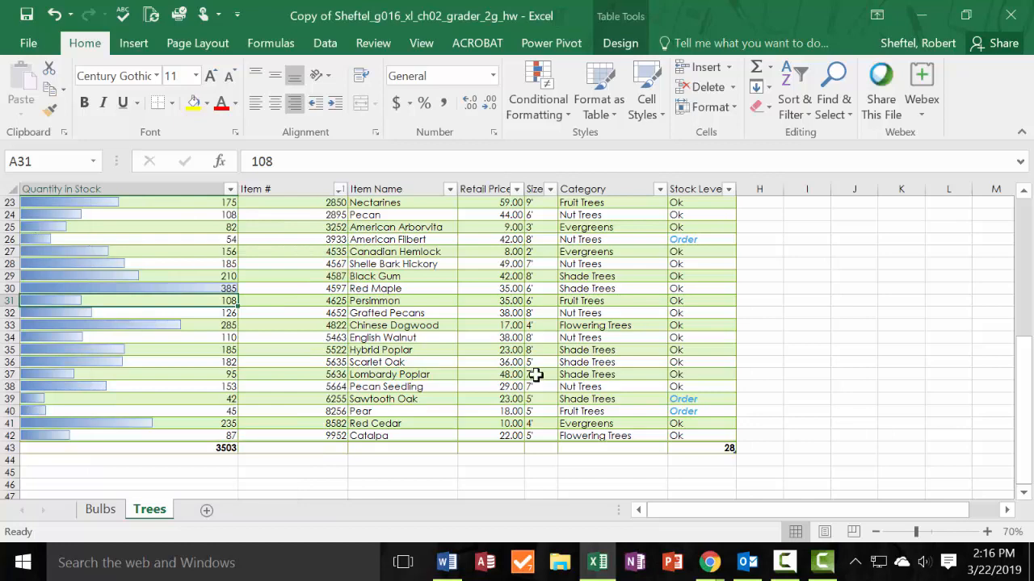
Remove the total row from the Trees table.
click(724, 109)
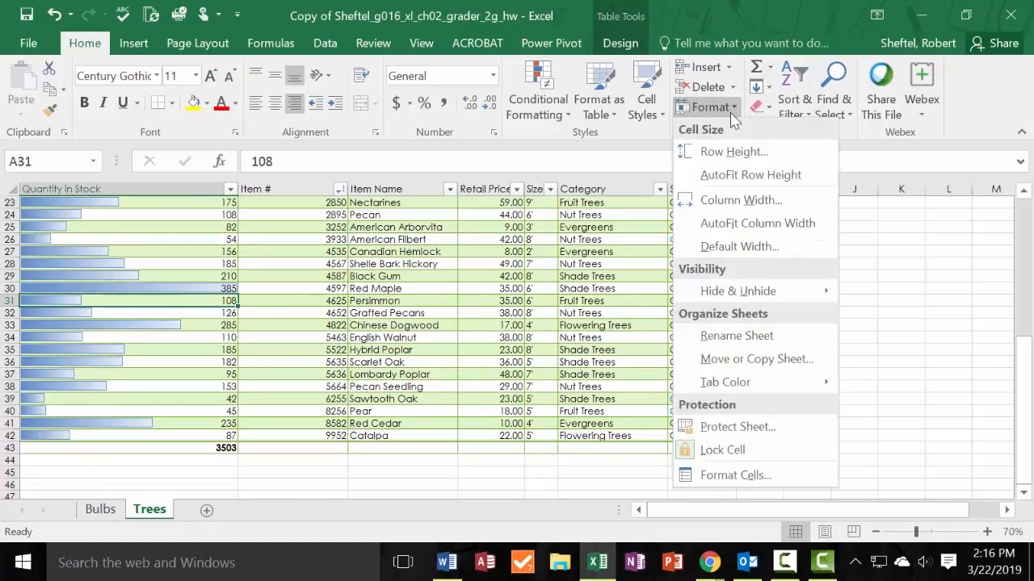
click(726, 114)
scroll(616, 281, up, 1)
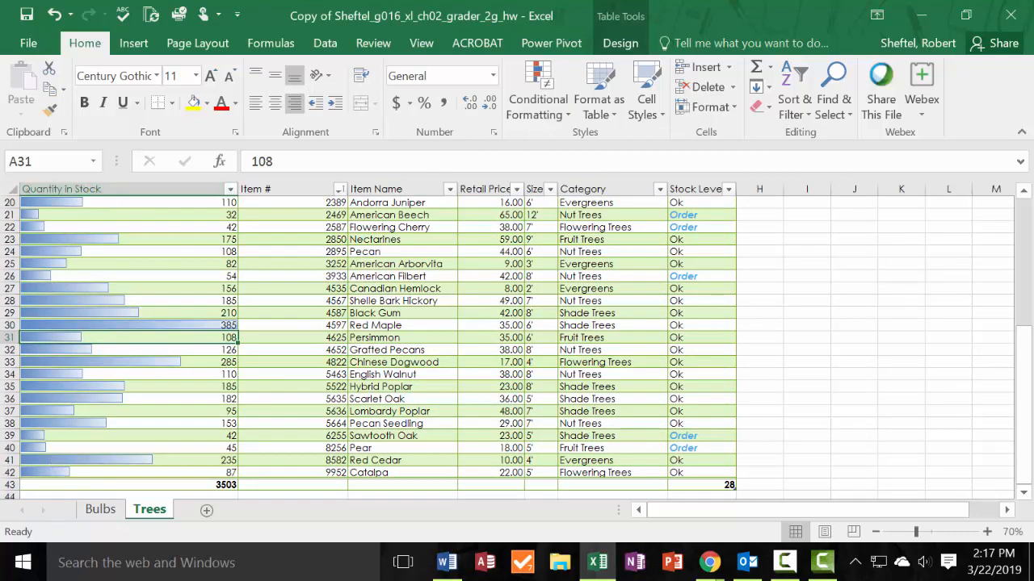
click(620, 43)
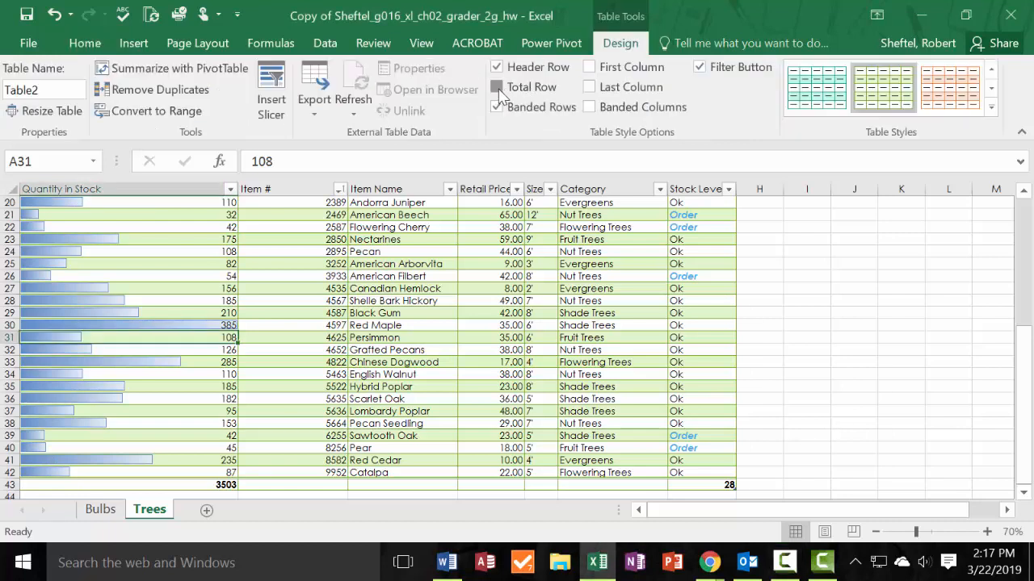
click(497, 87)
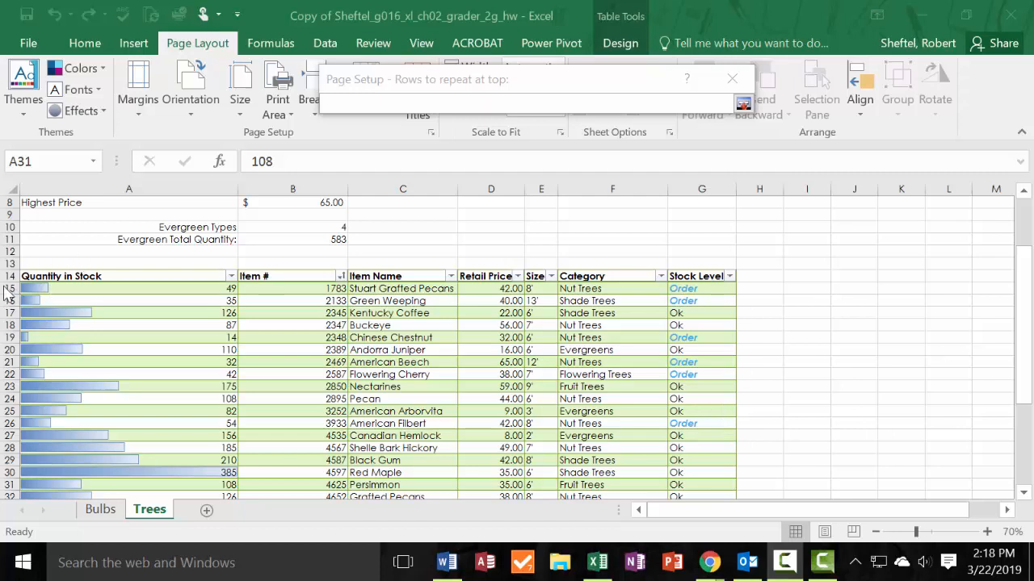
Set row 14 ($14:$14) as the title row to repeat at the top of printed pages of the Trees sheet.
click(666, 103)
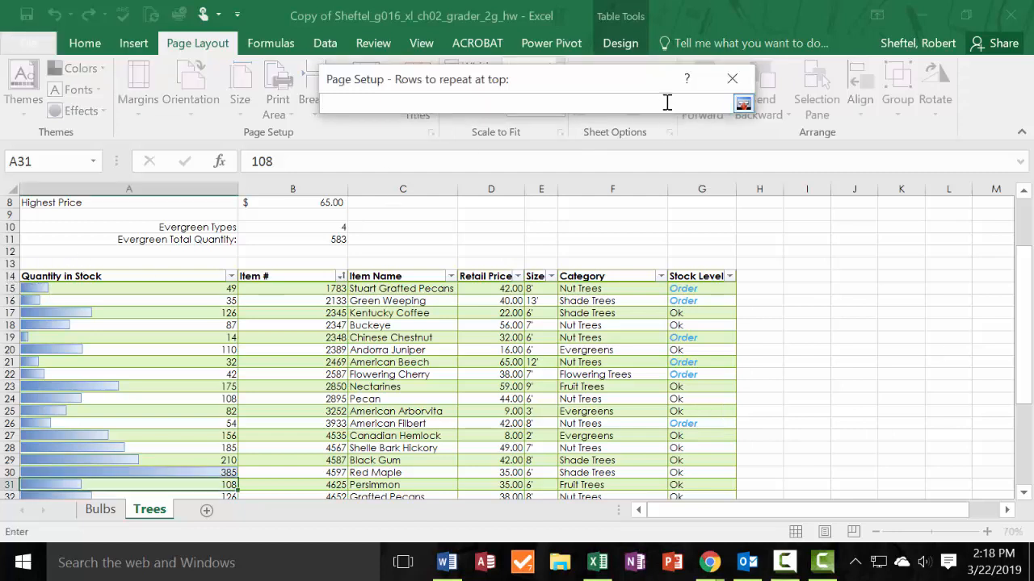
click(742, 104)
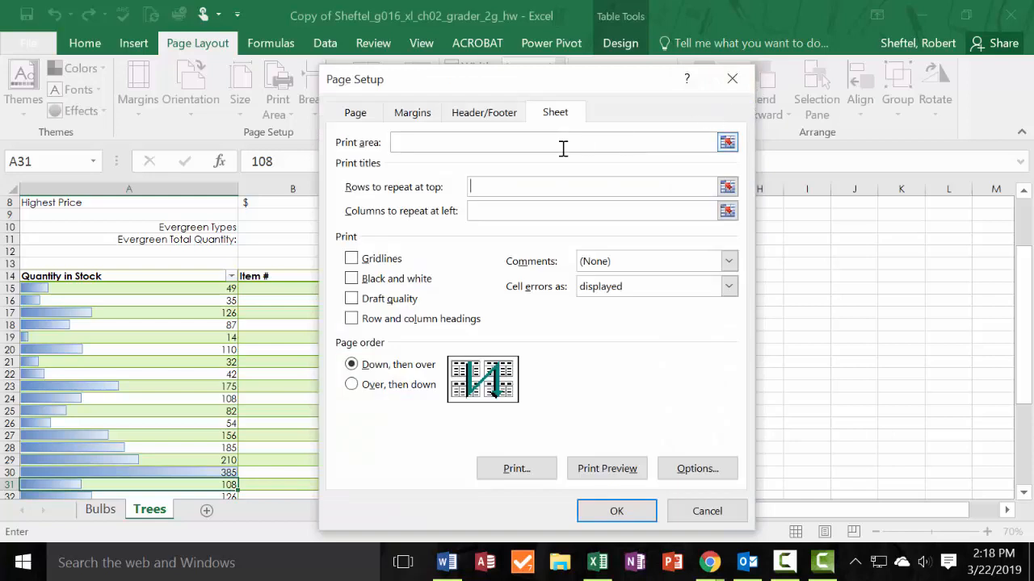
click(539, 186)
click(16, 277)
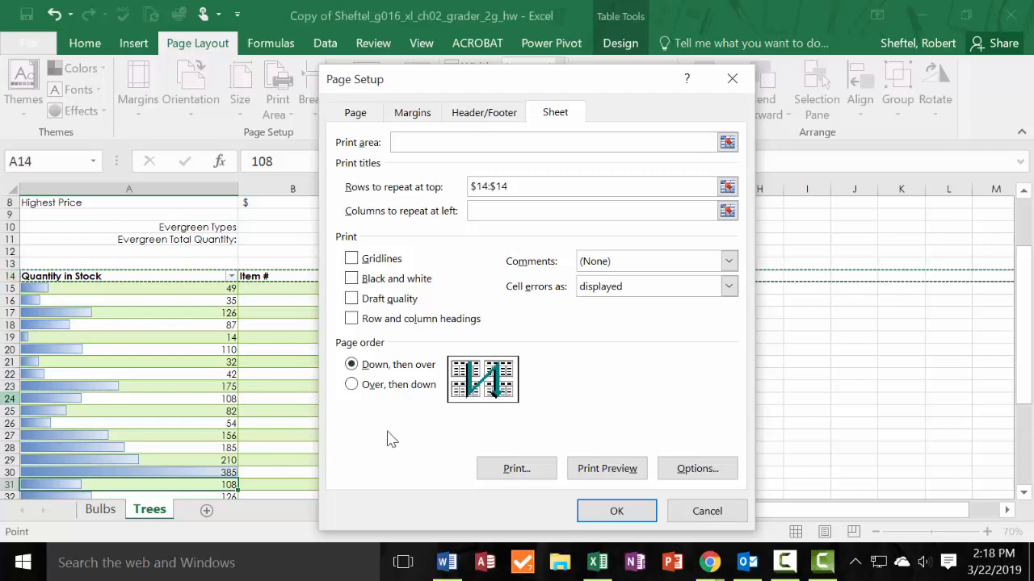
click(604, 509)
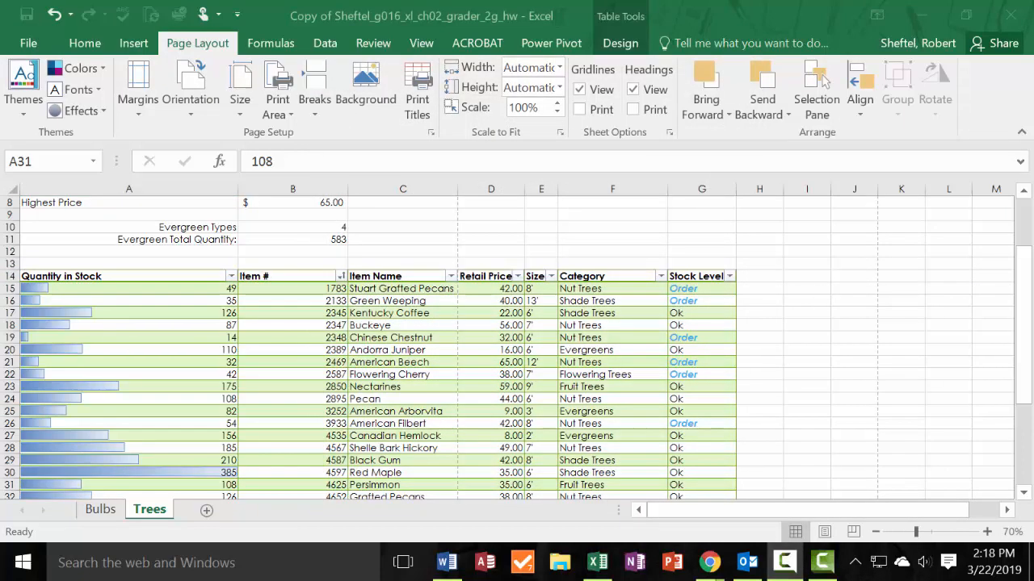
click(546, 364)
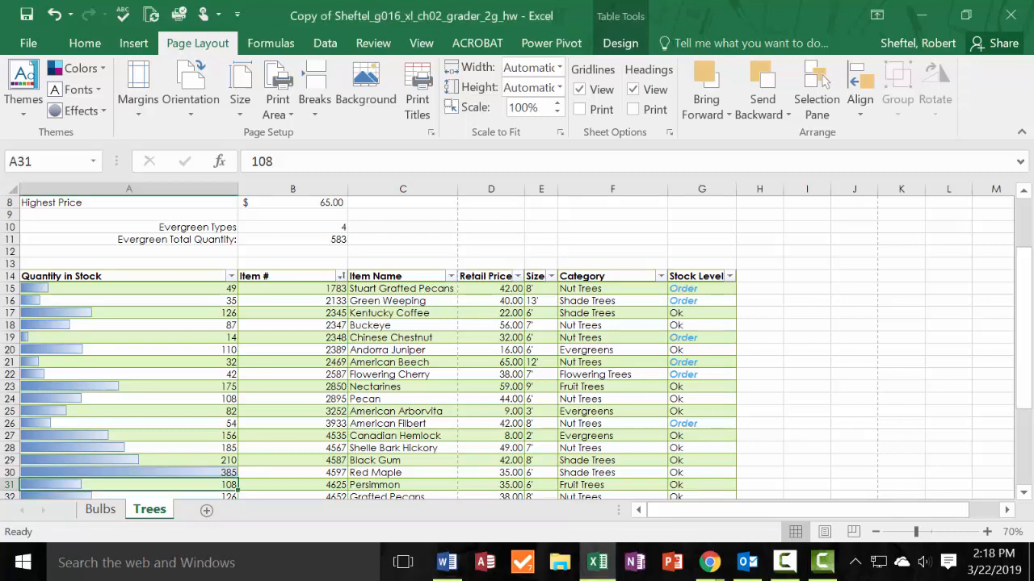
key(F9)
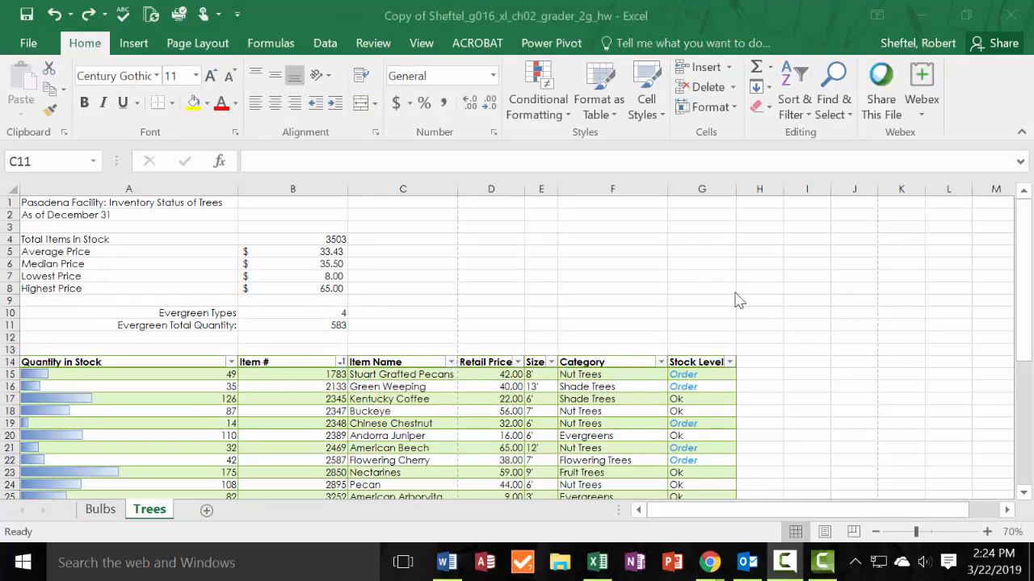
Group the Bulbs and Trees sheets, with Bulbs as the active sheet.
click(106, 515)
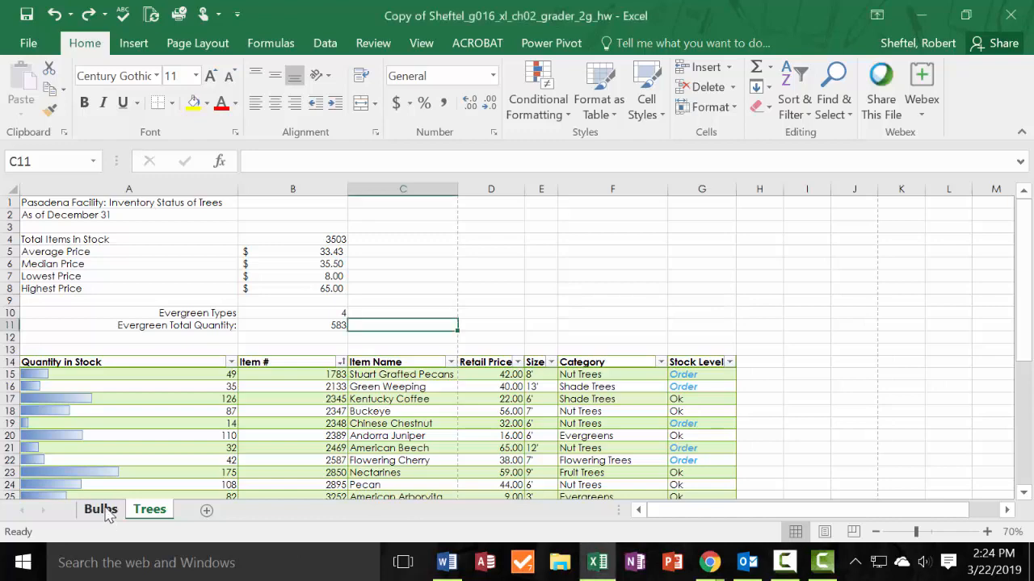
click(103, 511)
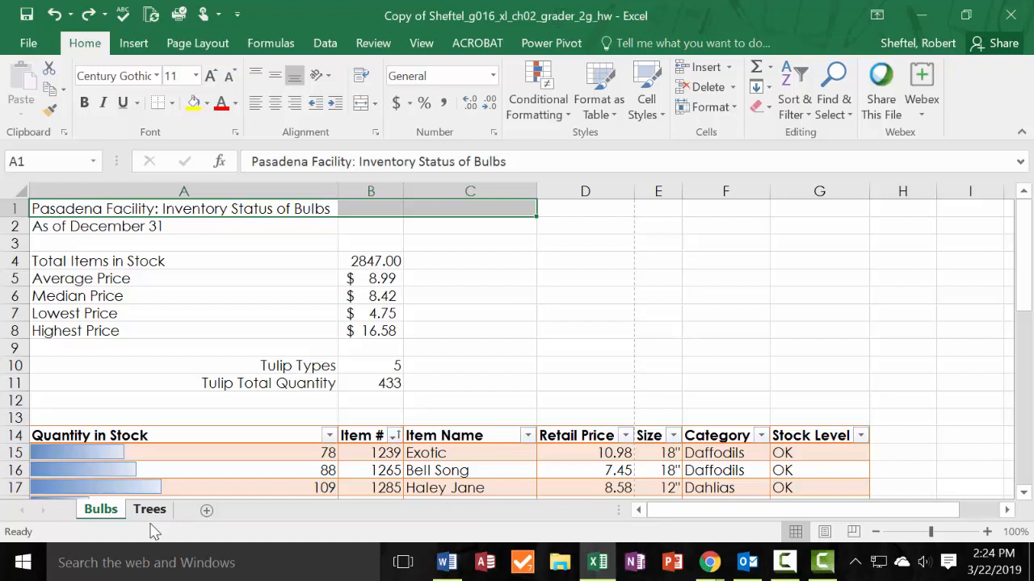
ctrl+click(142, 515)
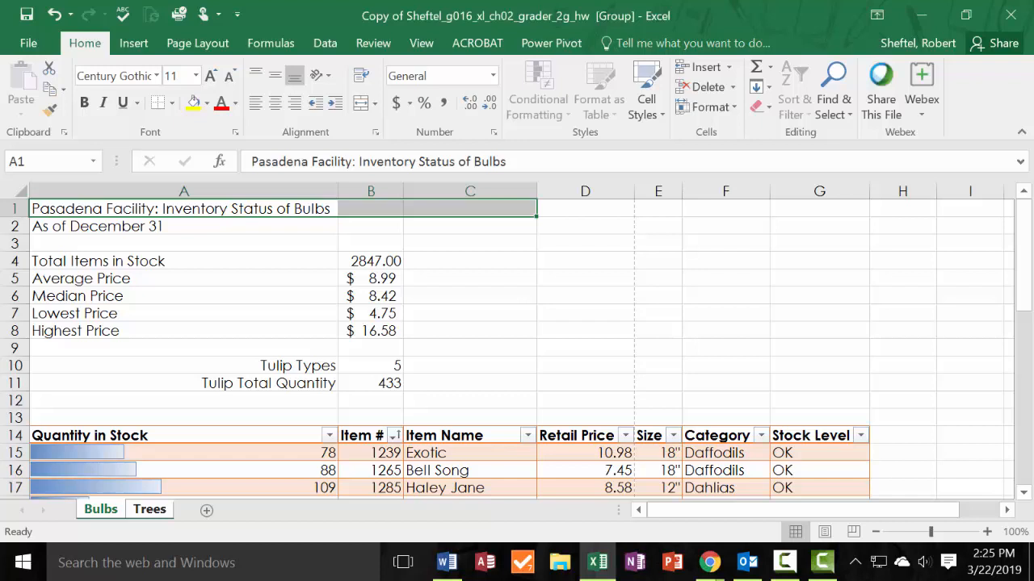
Merge and center the title across A1:G1 on the grouped sheets.
drag(250, 209, 813, 214)
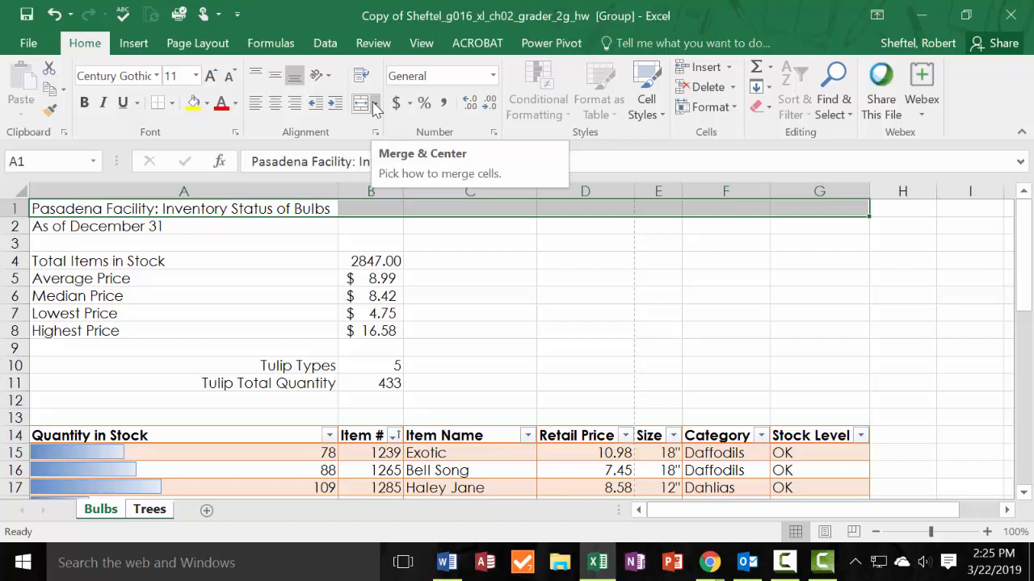
click(374, 104)
click(408, 131)
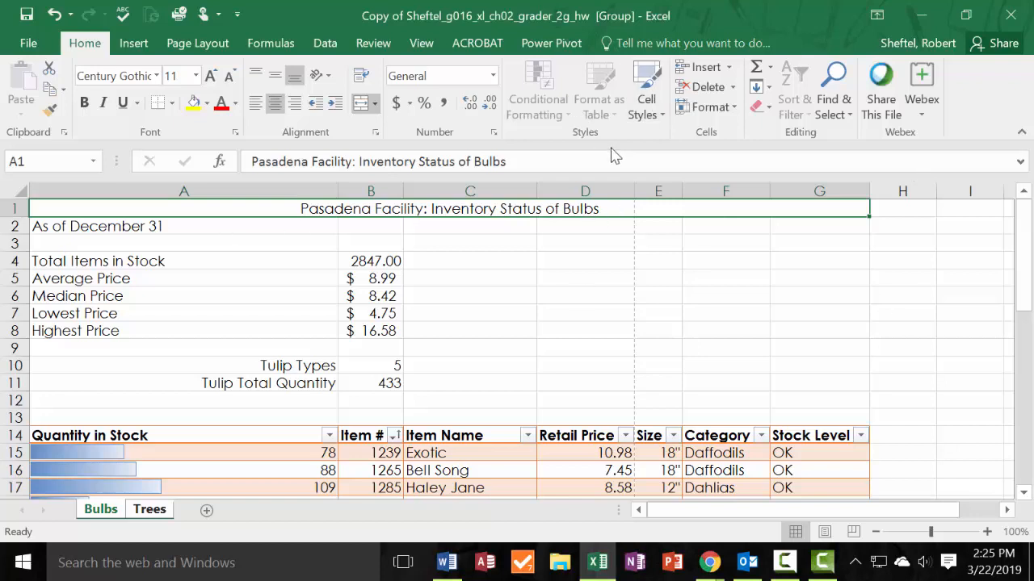
Apply the Title cell style to the merged heading in A1 on the grouped sheets.
click(660, 117)
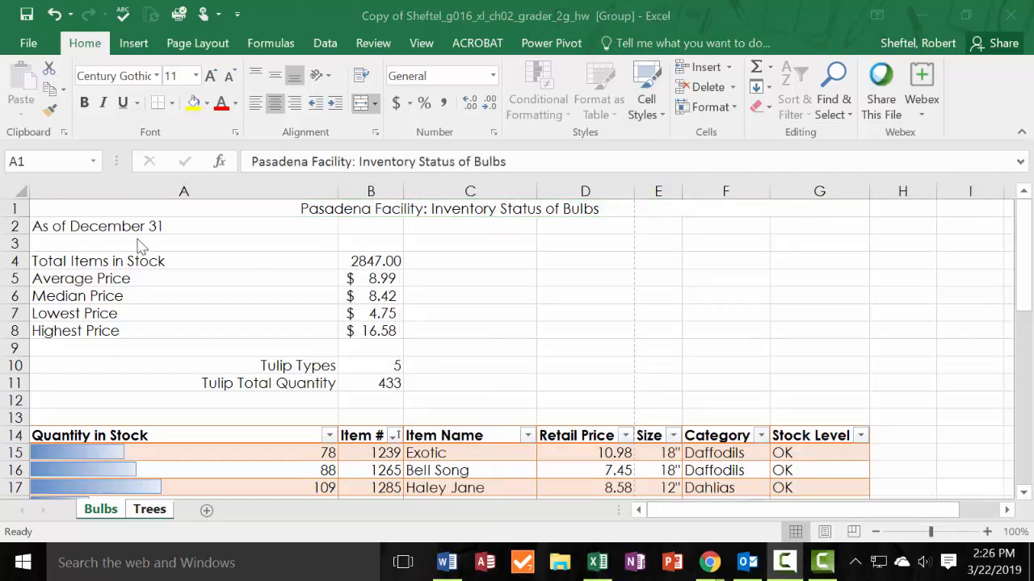
click(147, 213)
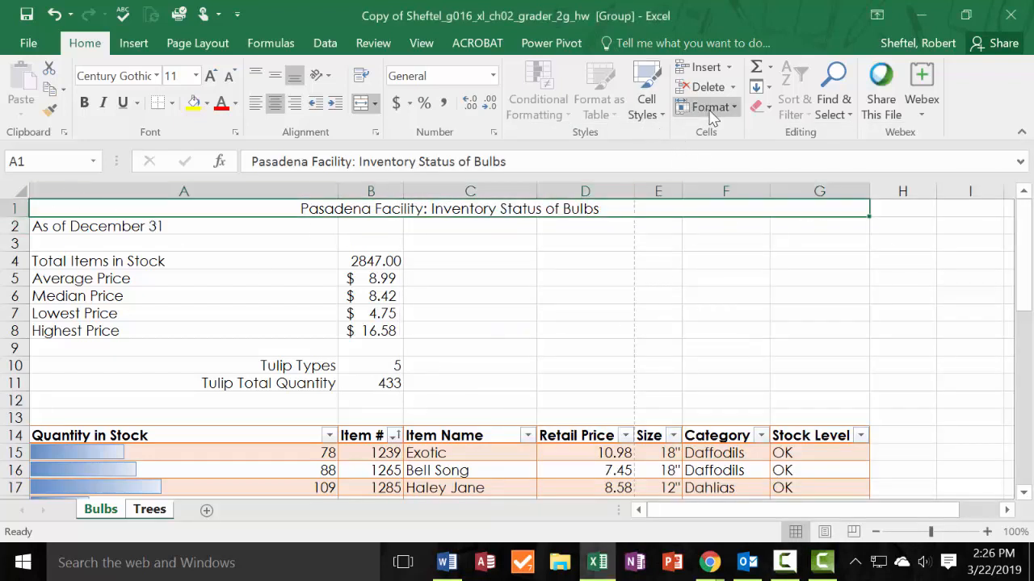
click(651, 113)
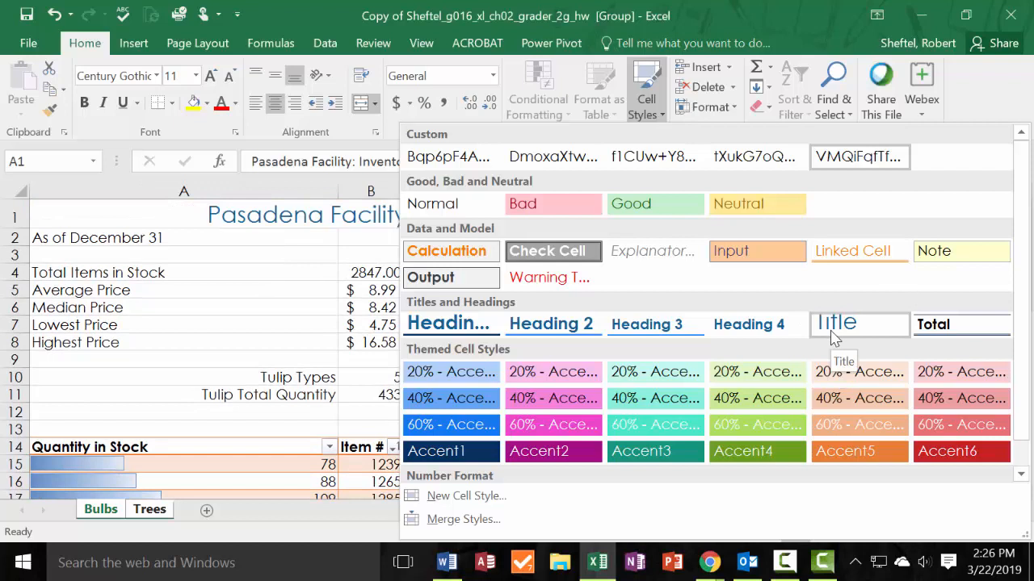
click(833, 336)
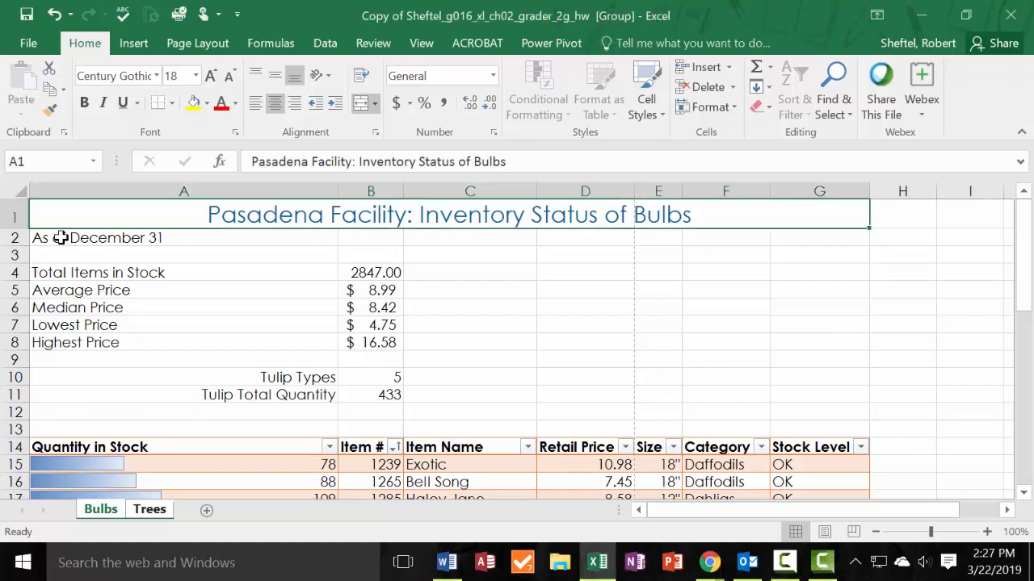
Apply the Heading 1 cell style to A2:G2 on the grouped sheets.
drag(61, 238, 680, 240)
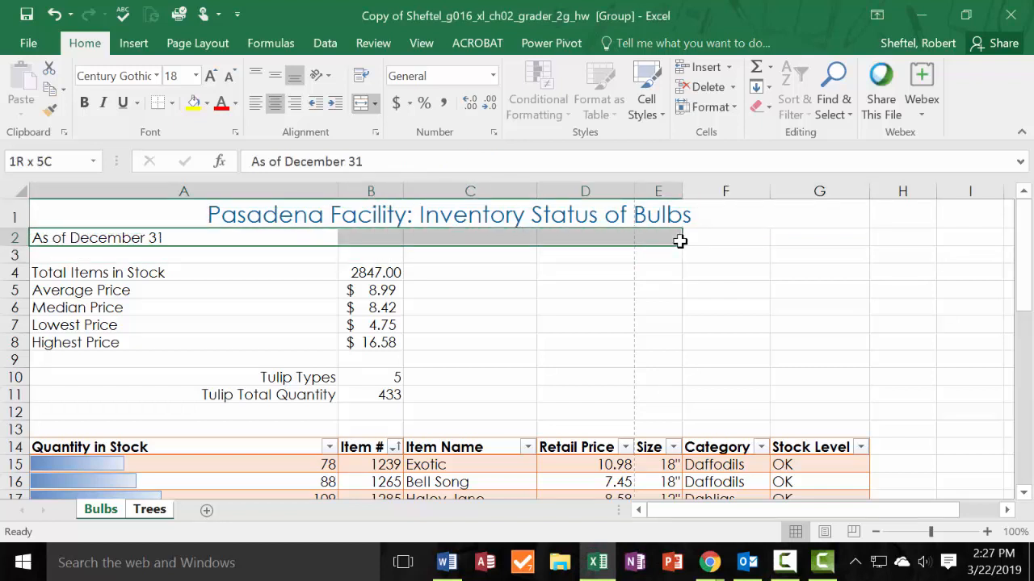
drag(680, 240, 790, 242)
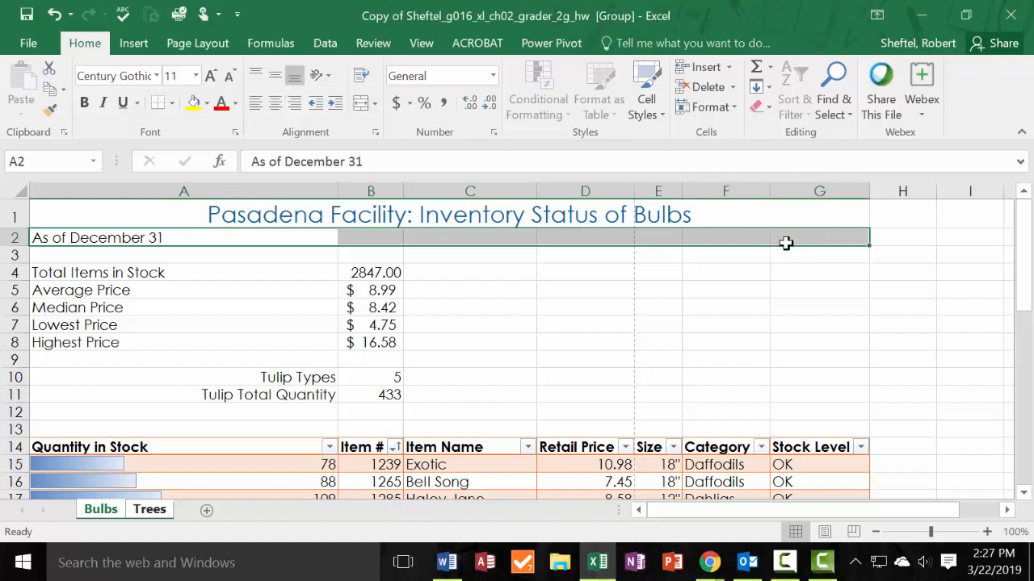
click(664, 117)
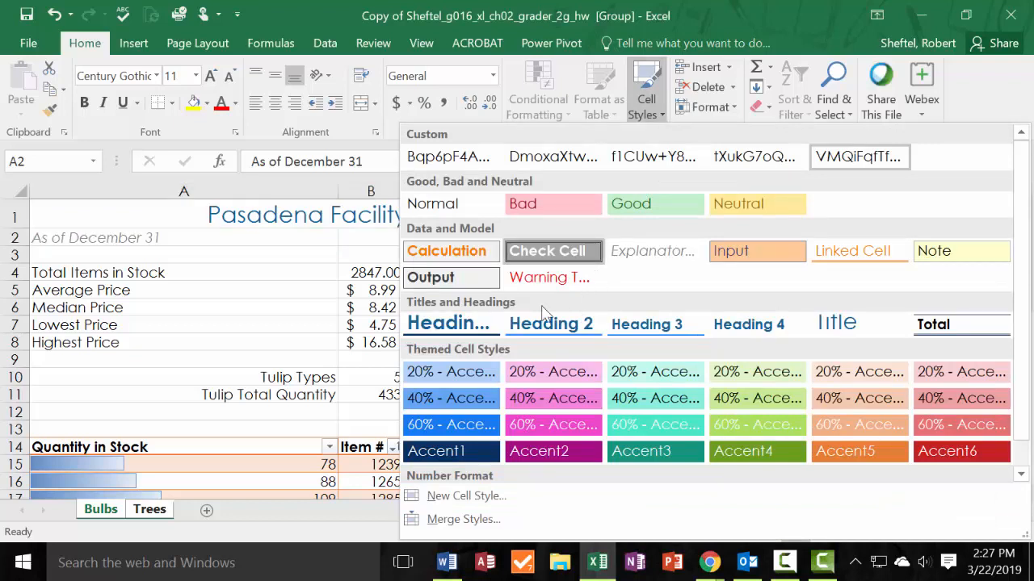
click(469, 327)
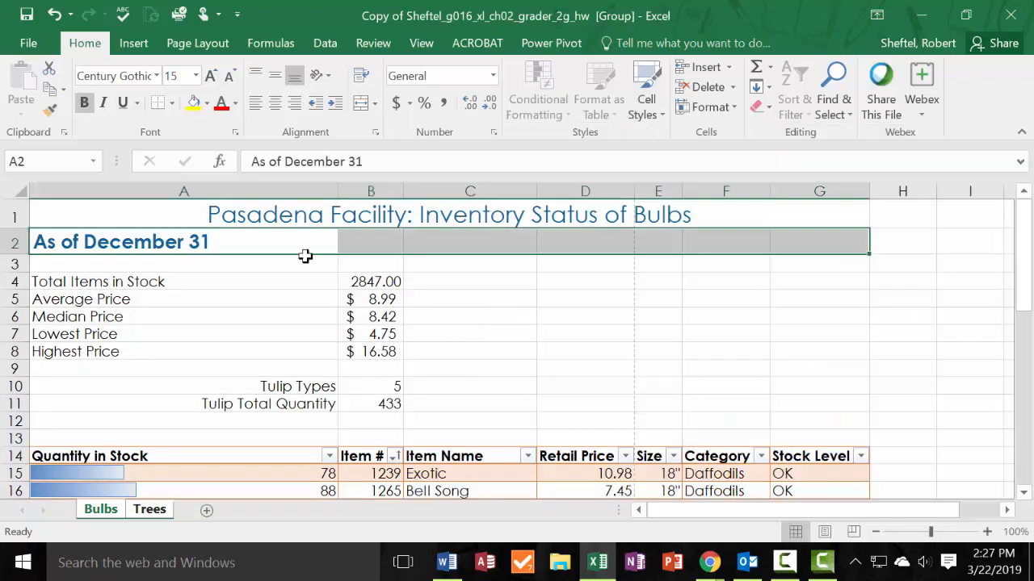
AutoFit the width of column A to its contents on the grouped Bulbs and Trees sheets.
click(299, 193)
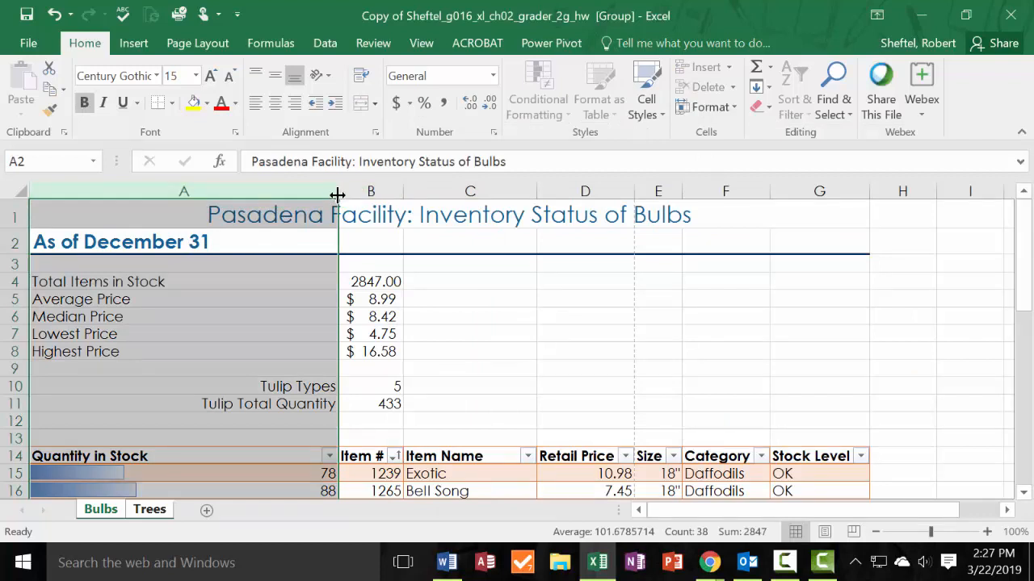
double_click(338, 192)
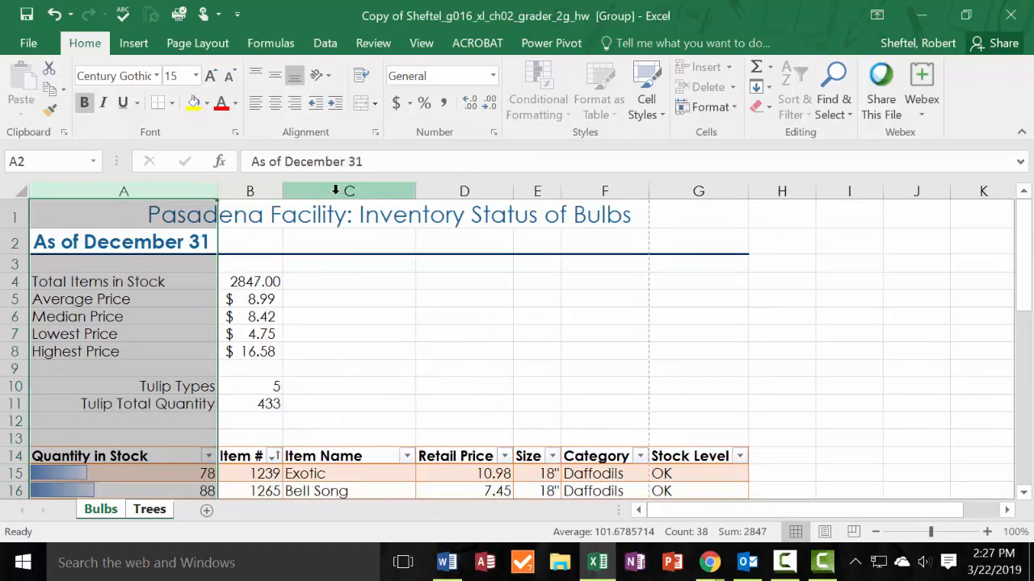
click(194, 190)
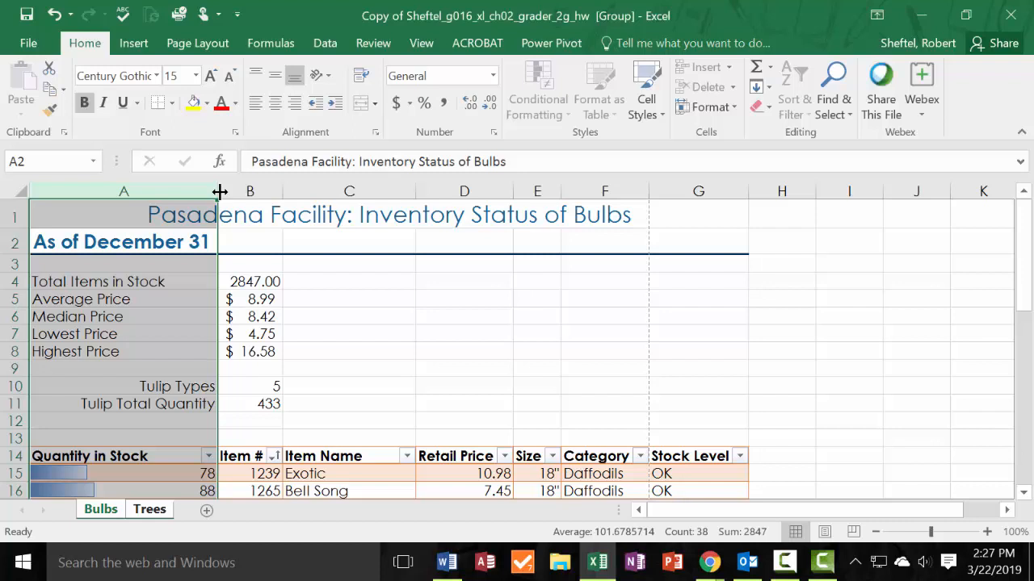
double_click(219, 192)
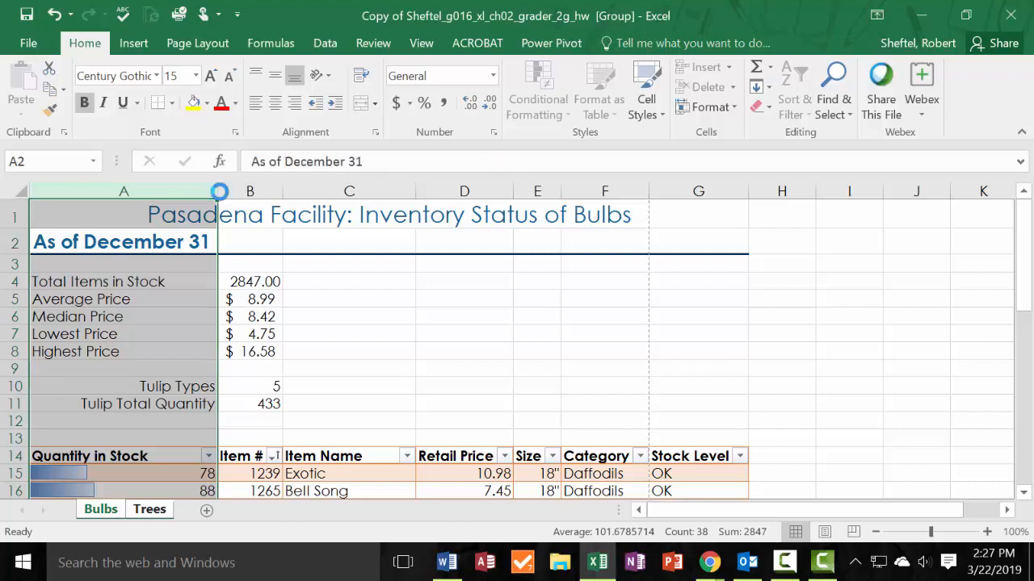
Merge and center the "As of December 31" heading across A2:G2 on the grouped sheets.
drag(149, 237, 681, 238)
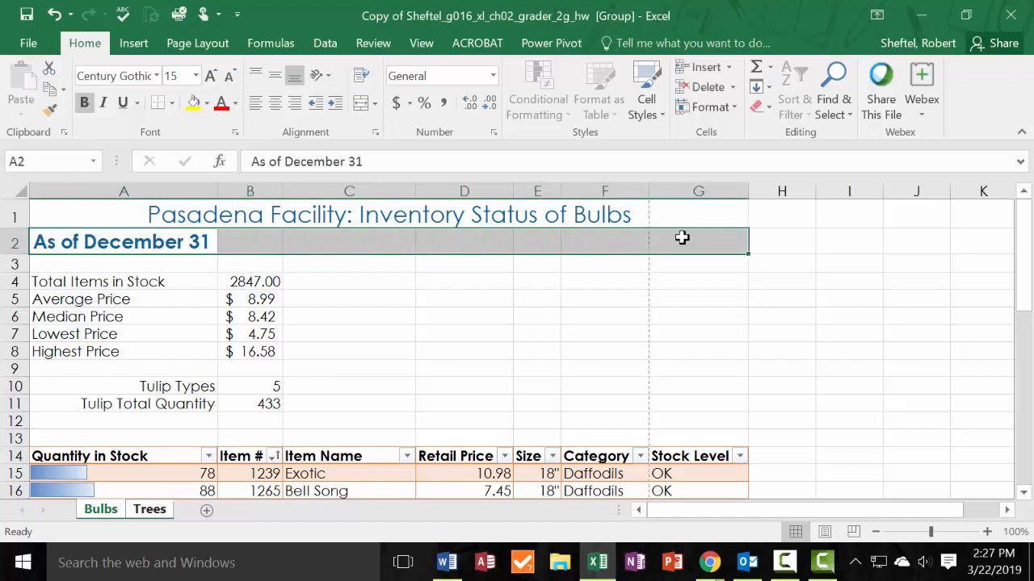
click(376, 103)
click(414, 135)
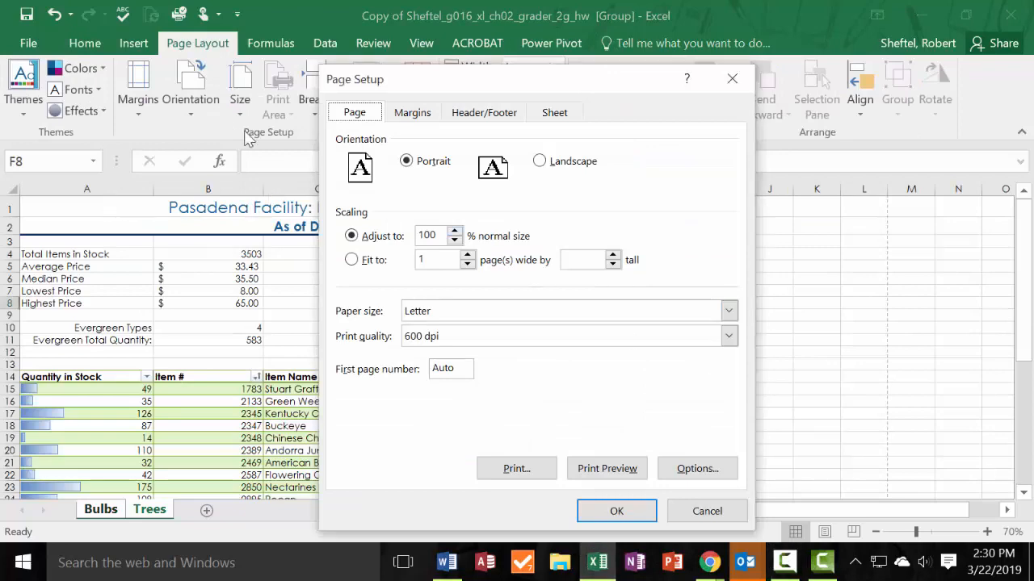
click(731, 80)
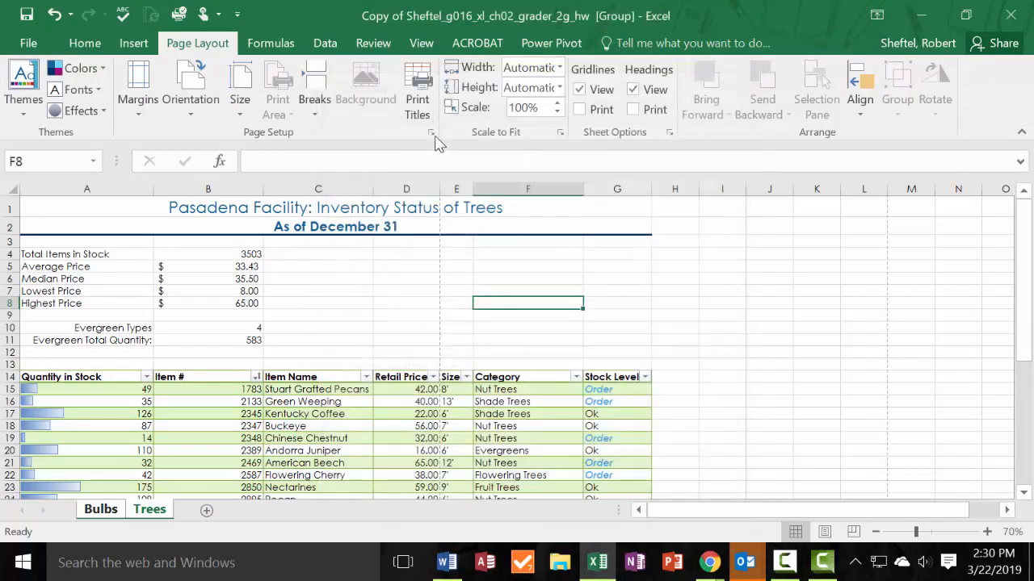
click(432, 134)
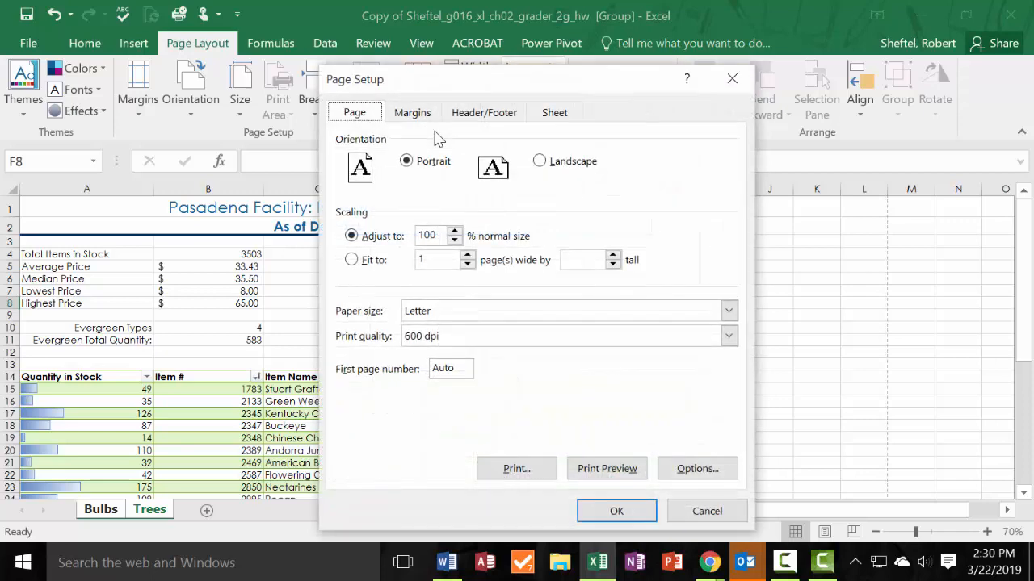
click(707, 517)
click(98, 510)
click(146, 510)
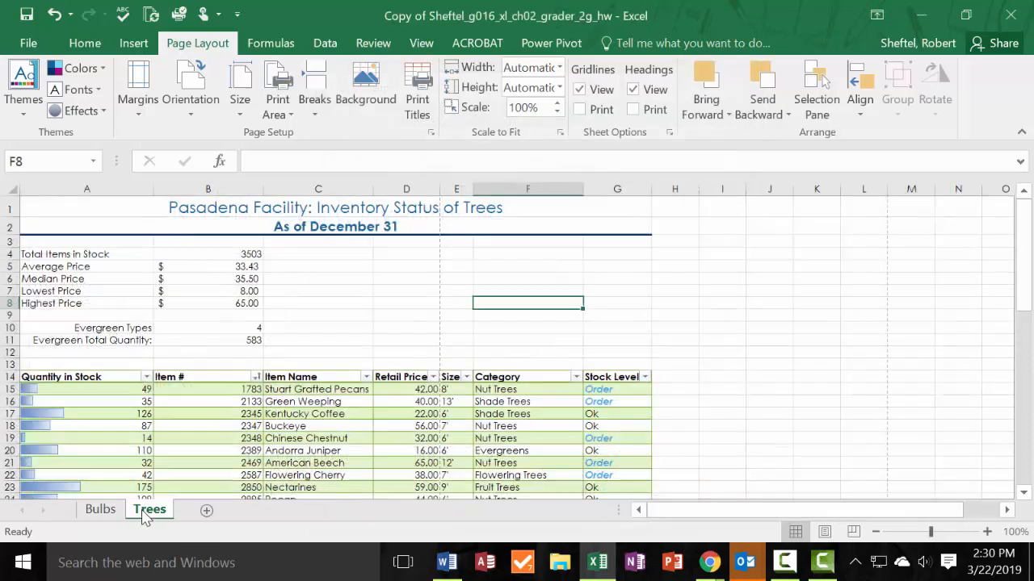
ctrl+click(103, 511)
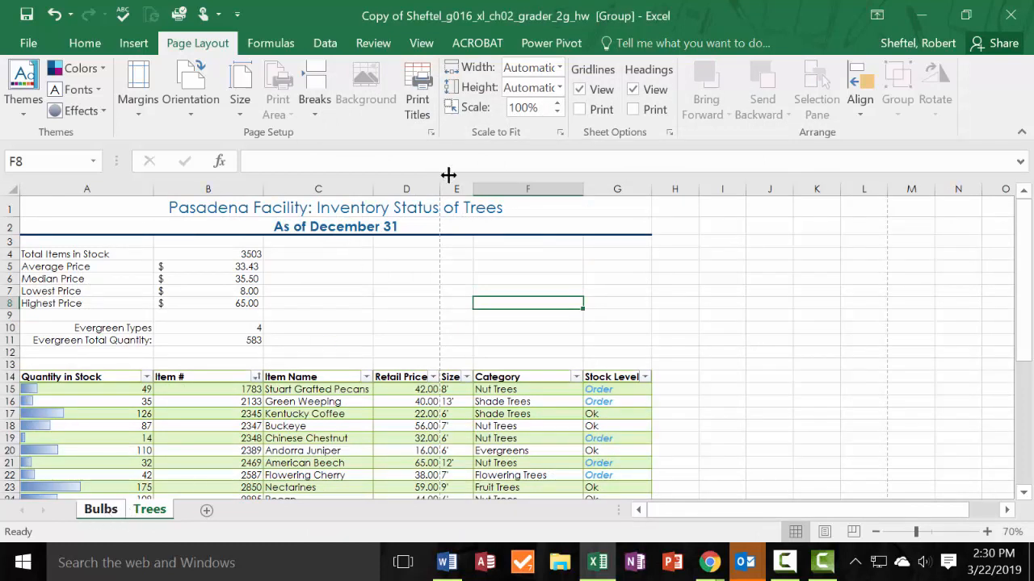
Set the grouped sheets to be centered horizontally on the printed page in Page Setup.
click(431, 134)
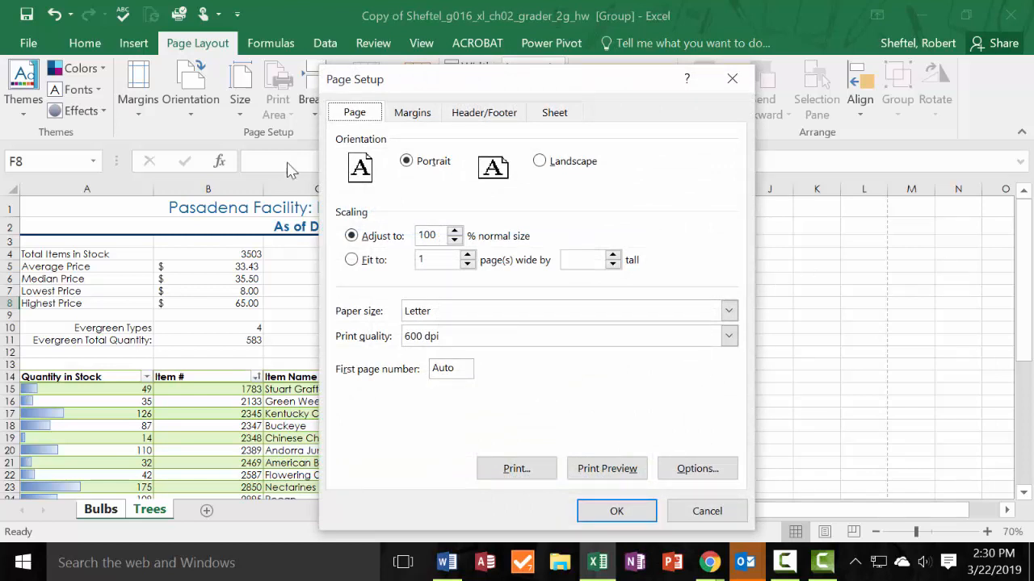
click(419, 115)
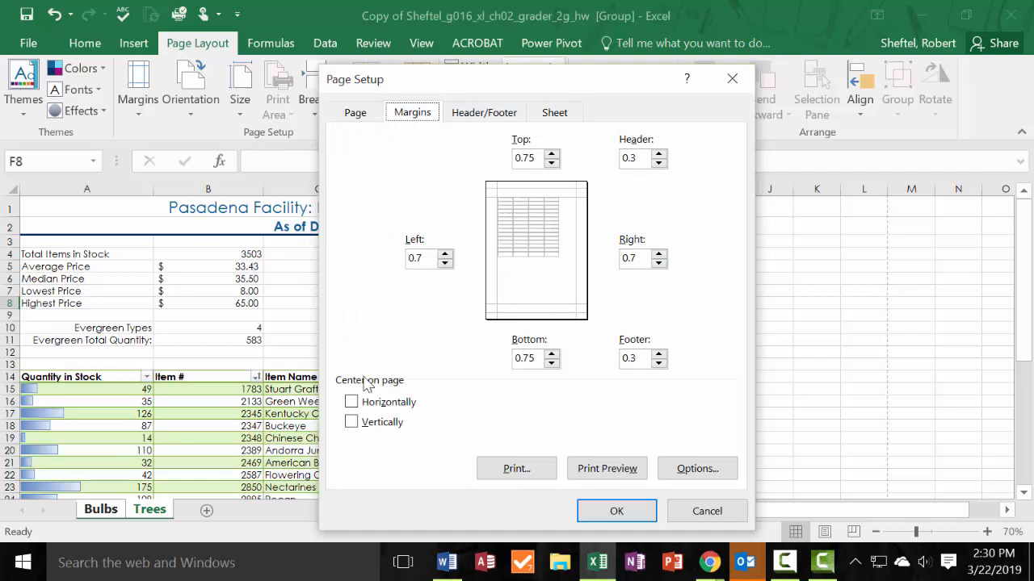
click(352, 403)
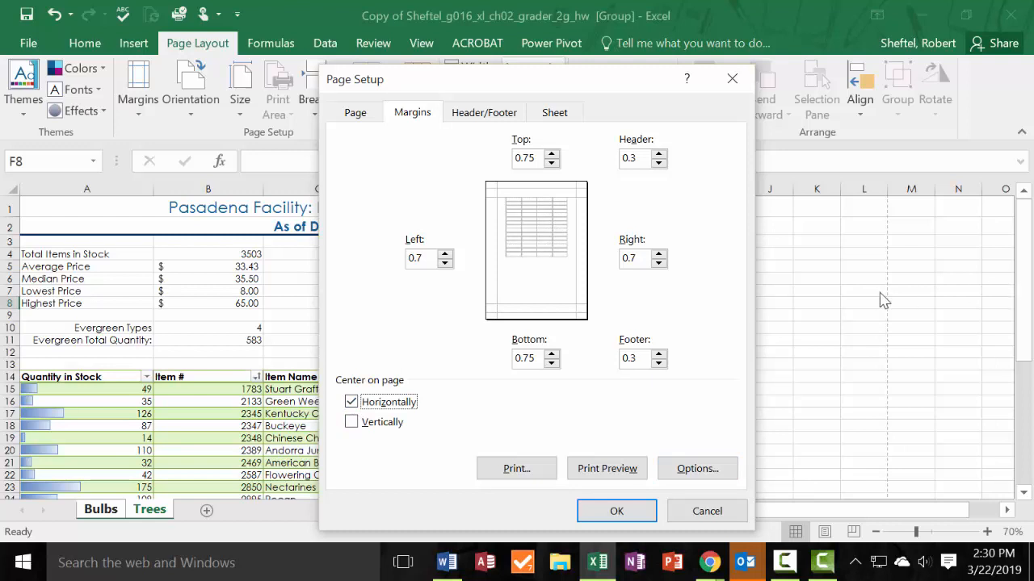
click(353, 114)
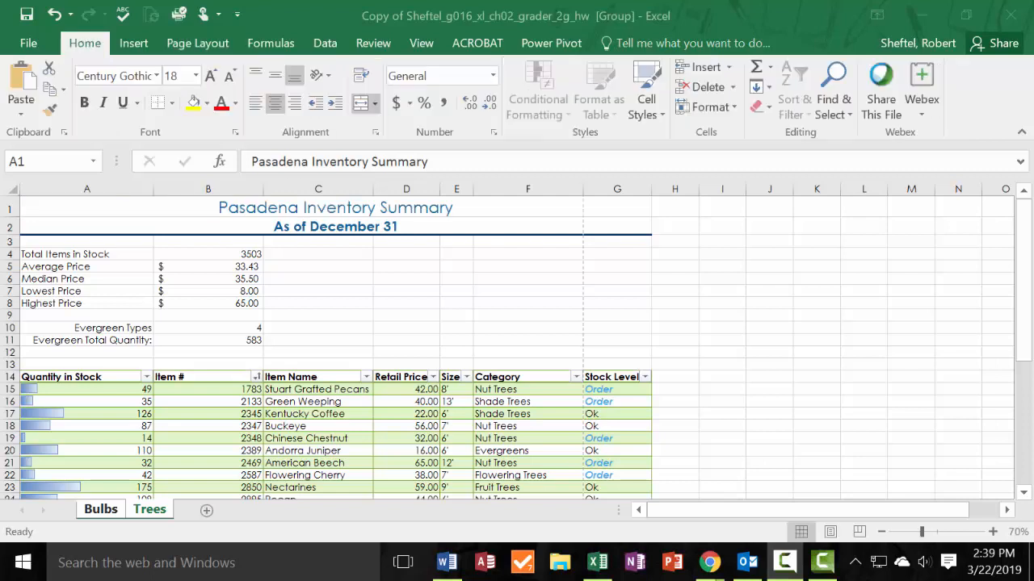
Save the workbook and ungroup the sheets.
click(29, 44)
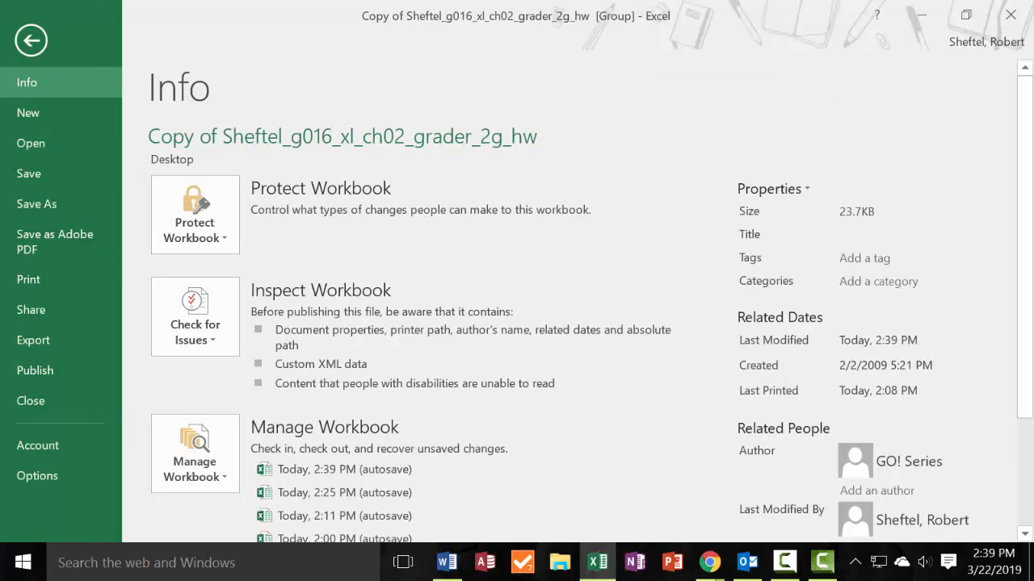
click(26, 182)
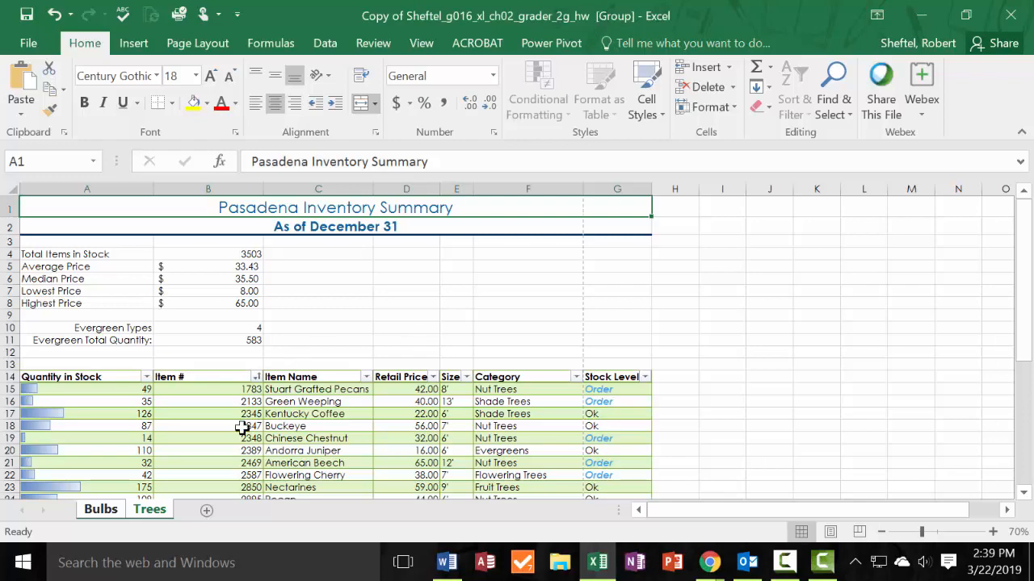
click(105, 512)
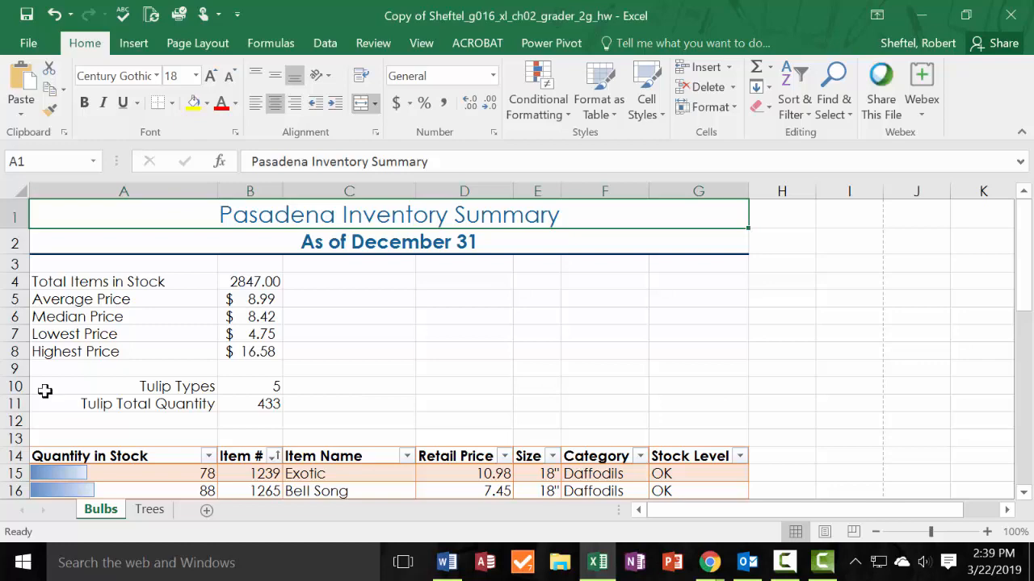
Group the Bulbs and Trees sheets again, select cells B10 and C12, and ungroup the sheets with Bulbs active.
click(152, 512)
click(110, 512)
ctrl+click(150, 512)
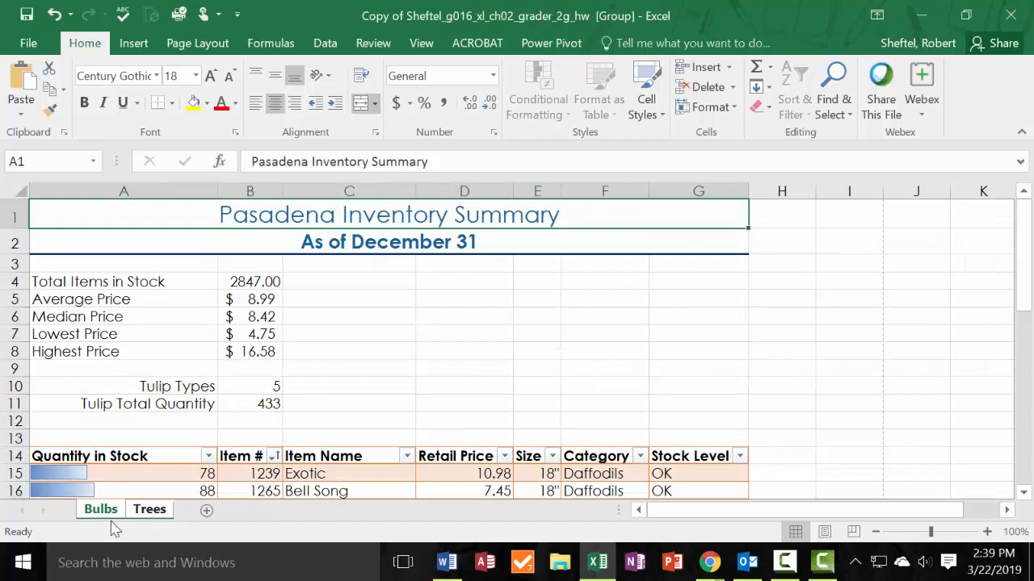
click(244, 385)
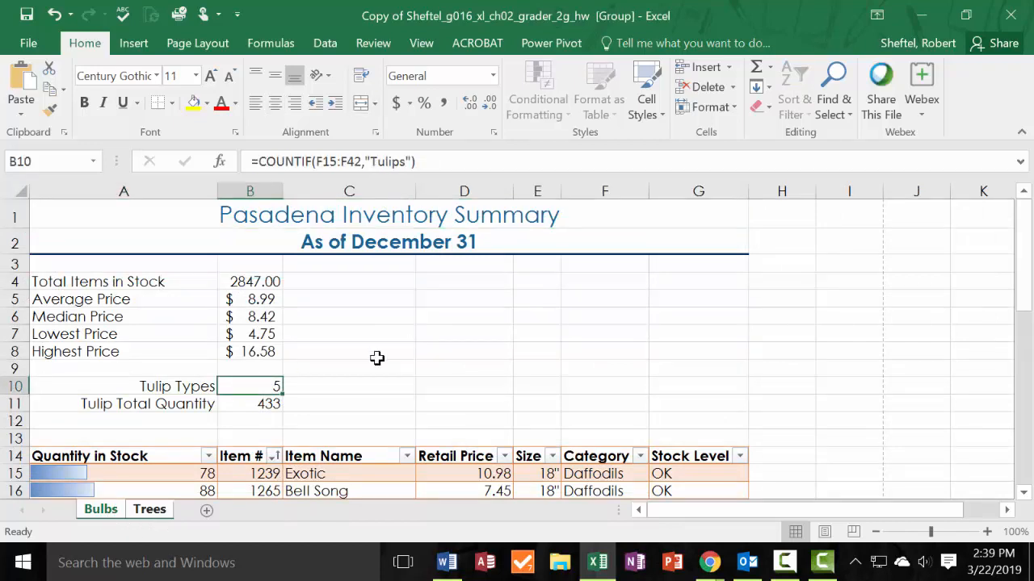
click(376, 356)
click(358, 421)
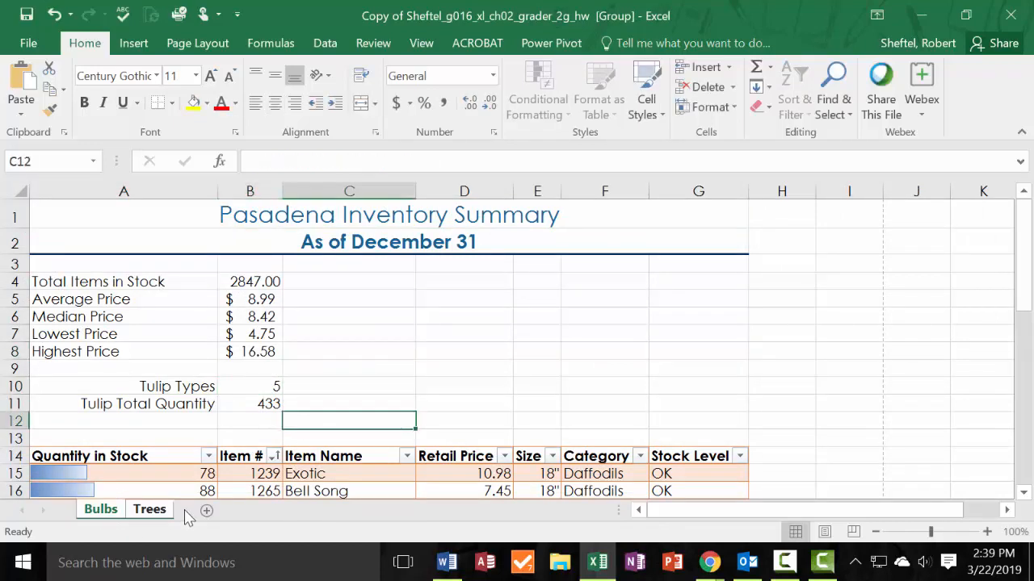
click(151, 510)
click(102, 512)
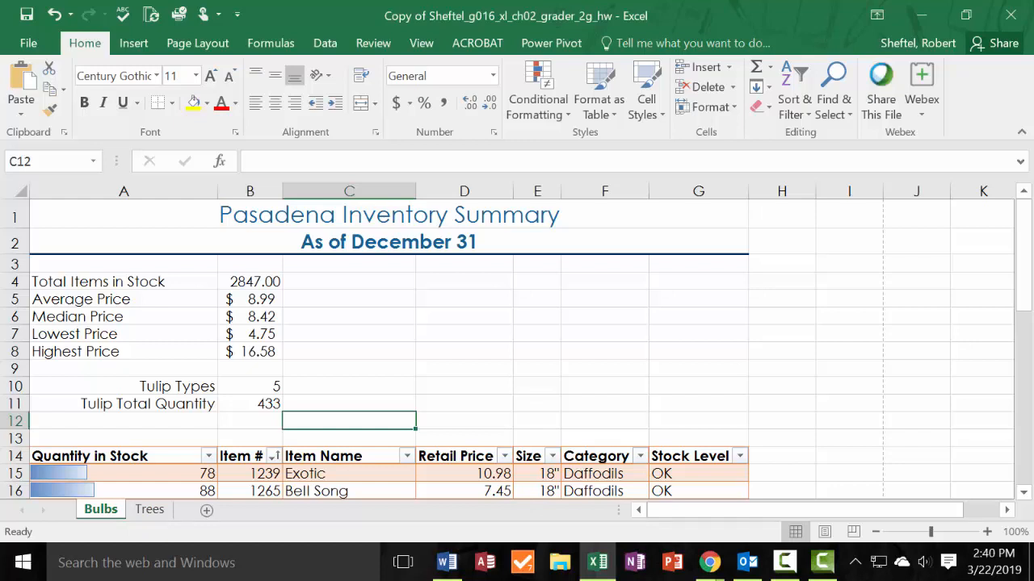
Insert a new worksheet after the Trees sheet and name it Summary.
key(F10)
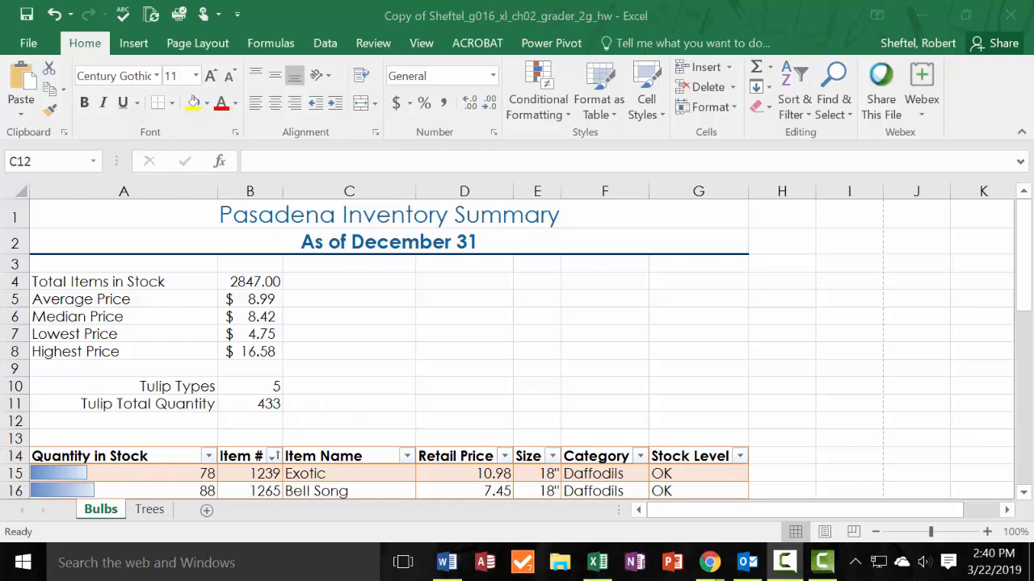
click(149, 510)
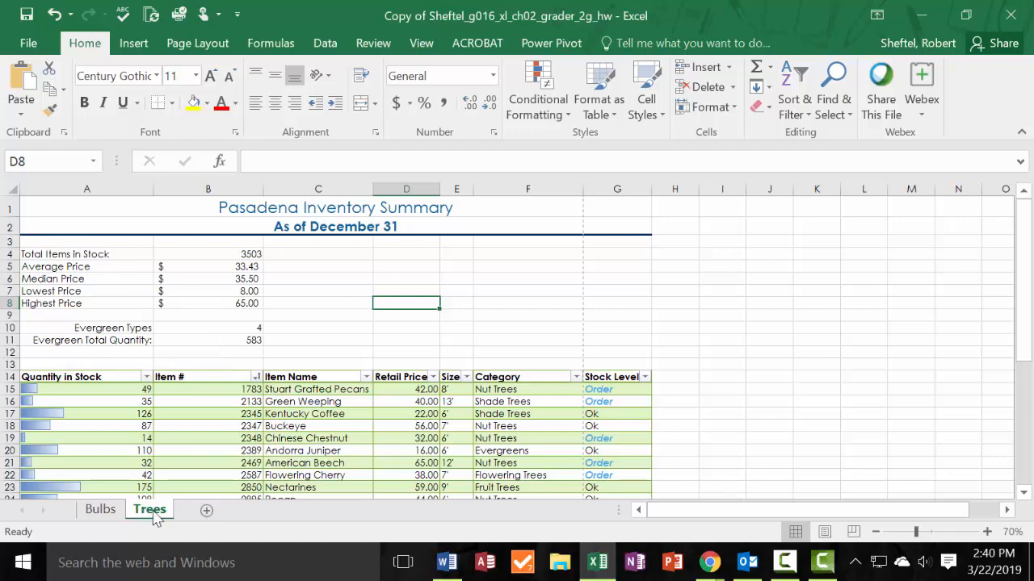
click(207, 512)
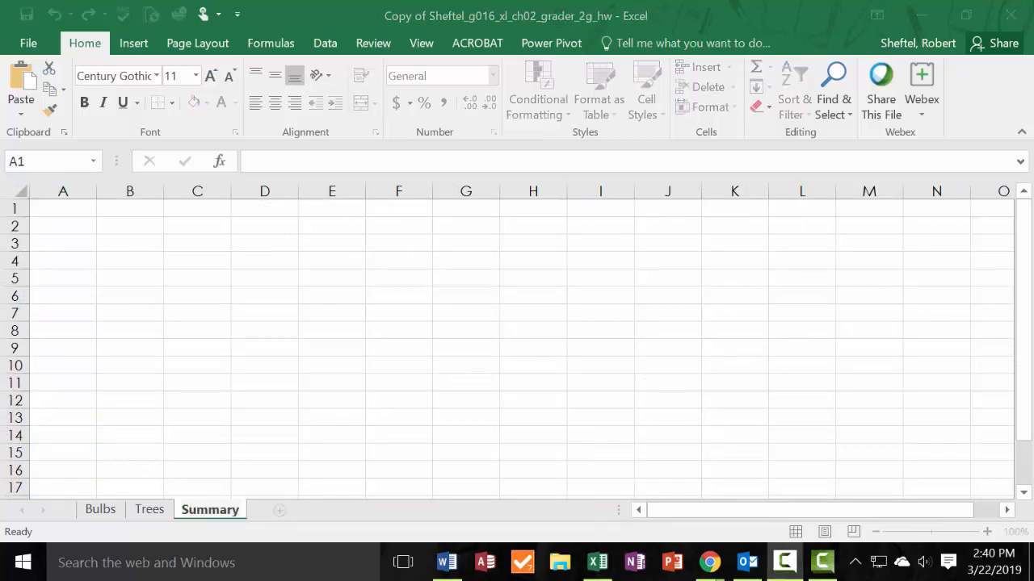
click(212, 514)
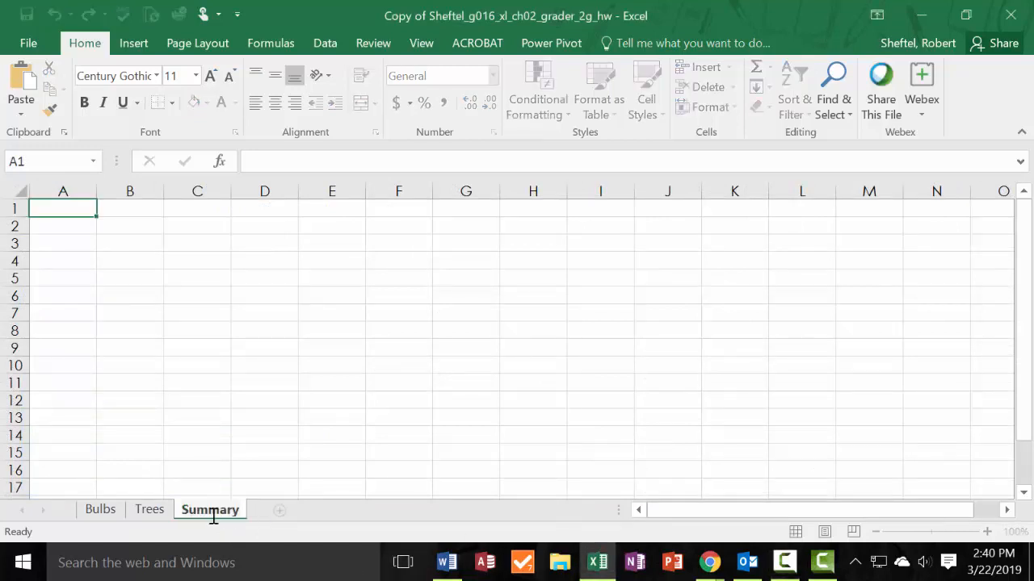
double_click(213, 517)
double_click(213, 517)
double_click(214, 517)
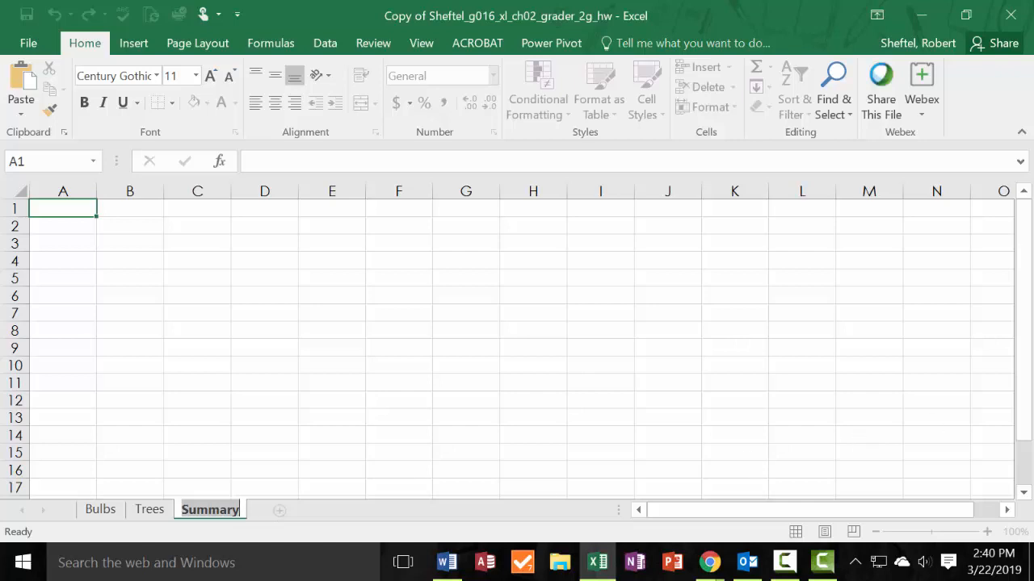
key(Return)
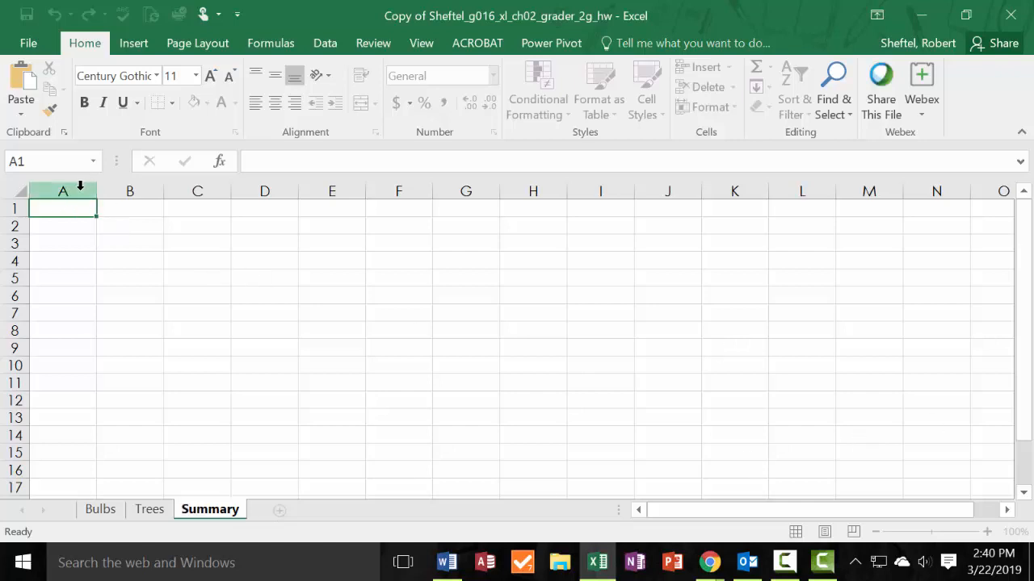
Set the width of columns A:D on the Summary sheet to 20.63.
click(80, 190)
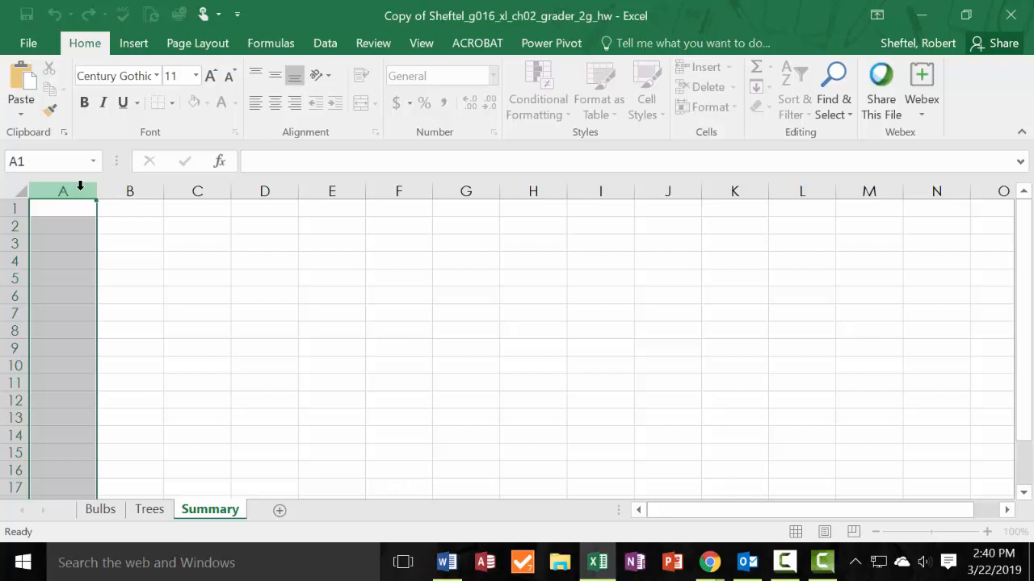
drag(80, 187, 265, 191)
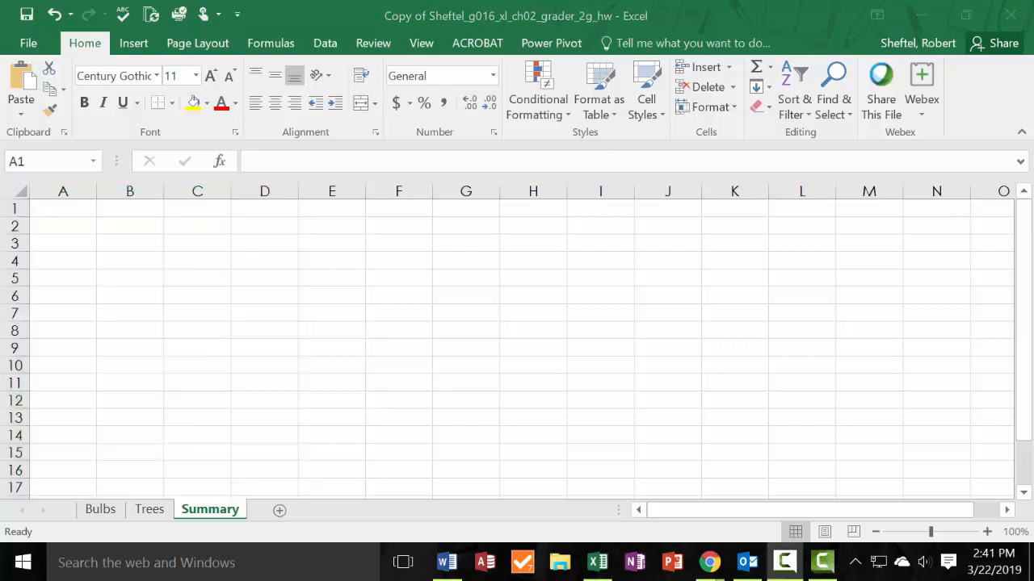
click(77, 191)
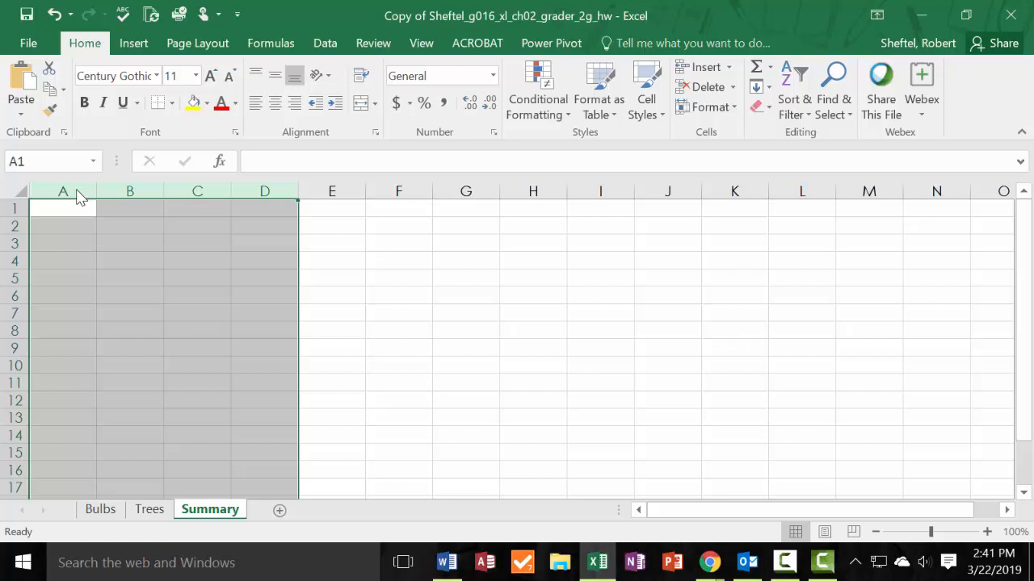
right_click(79, 198)
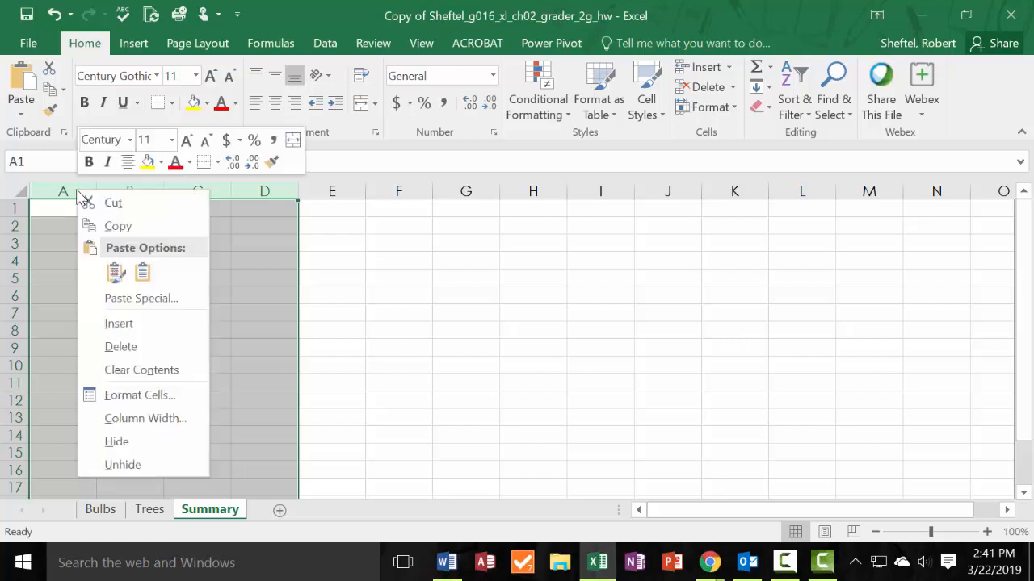
click(130, 419)
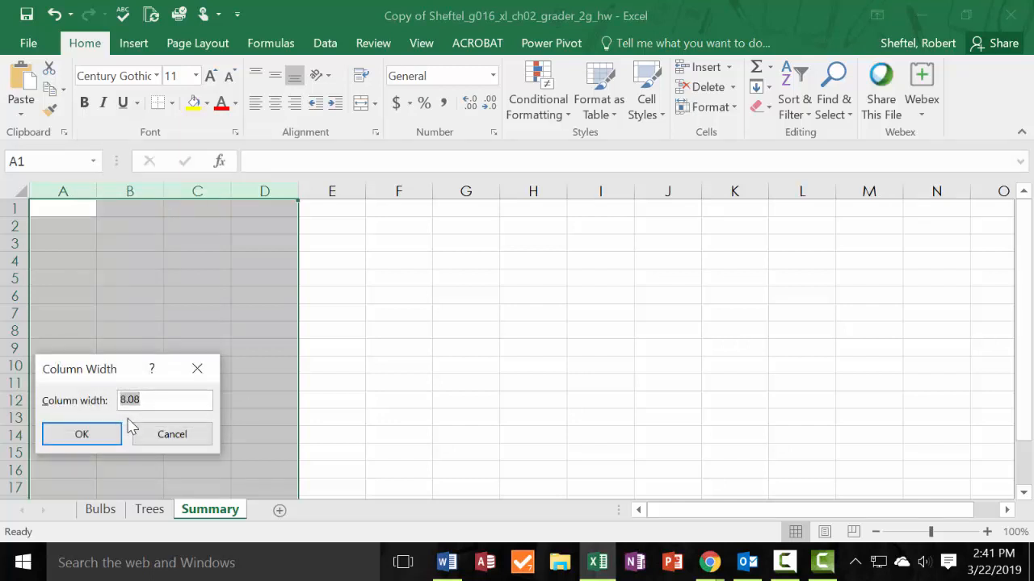
text(20.63)
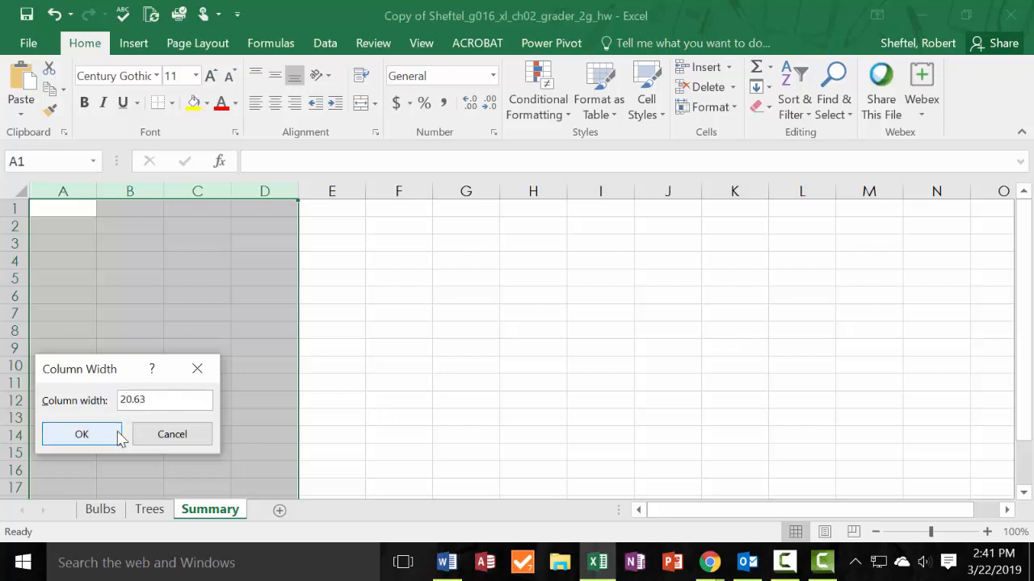
click(119, 437)
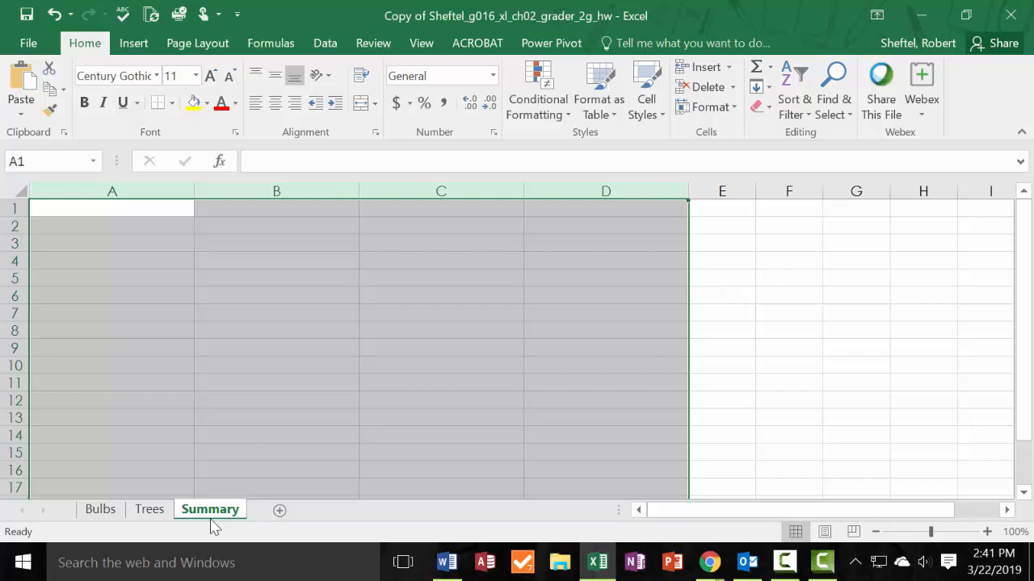
click(149, 509)
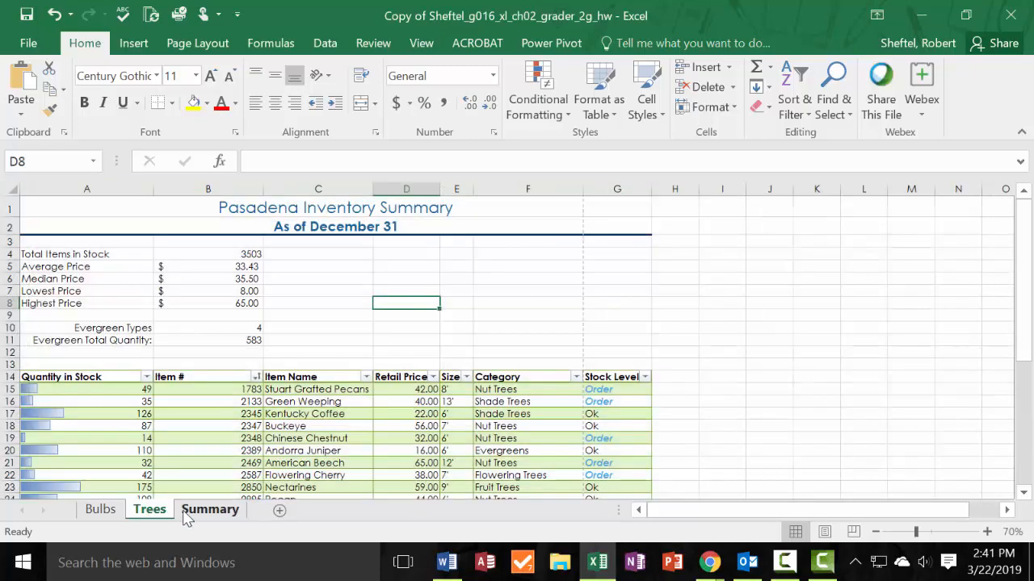
click(209, 510)
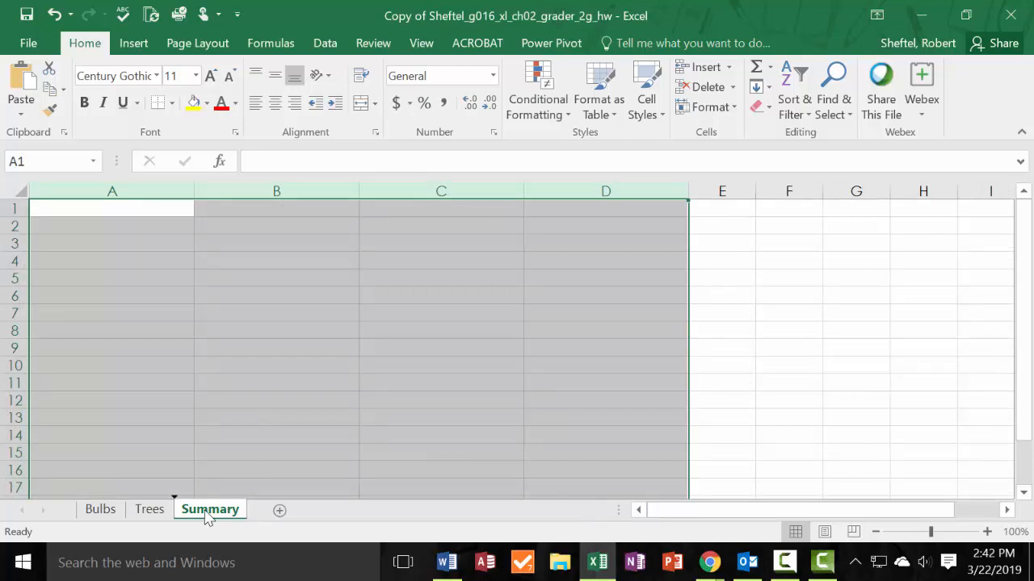
Move the Summary sheet before the Bulbs sheet and paste the text "Pasadena Inventory Summary" into cell A1, keeping the sheet's own formatting.
drag(206, 514, 76, 510)
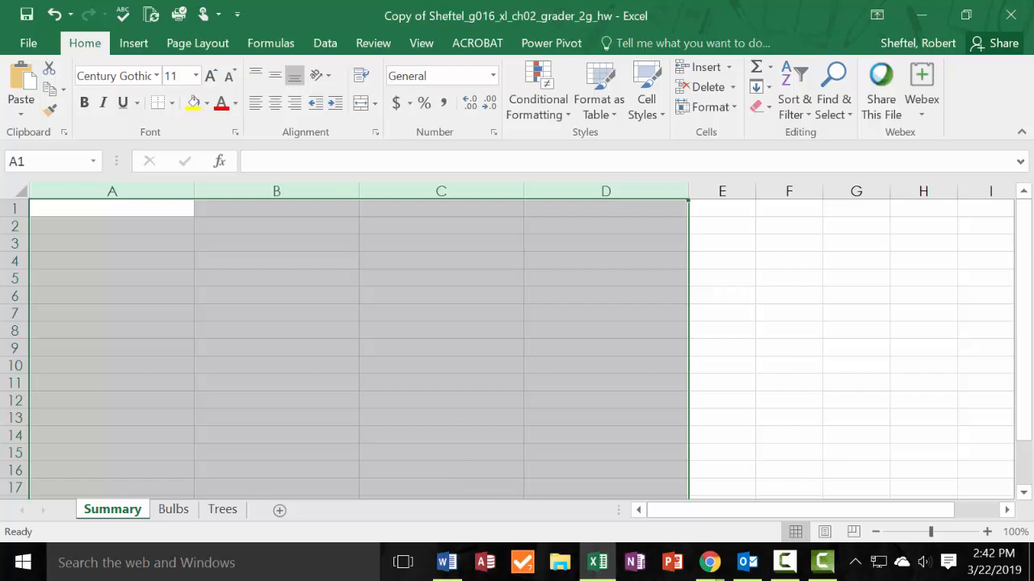
key(alt+Tab)
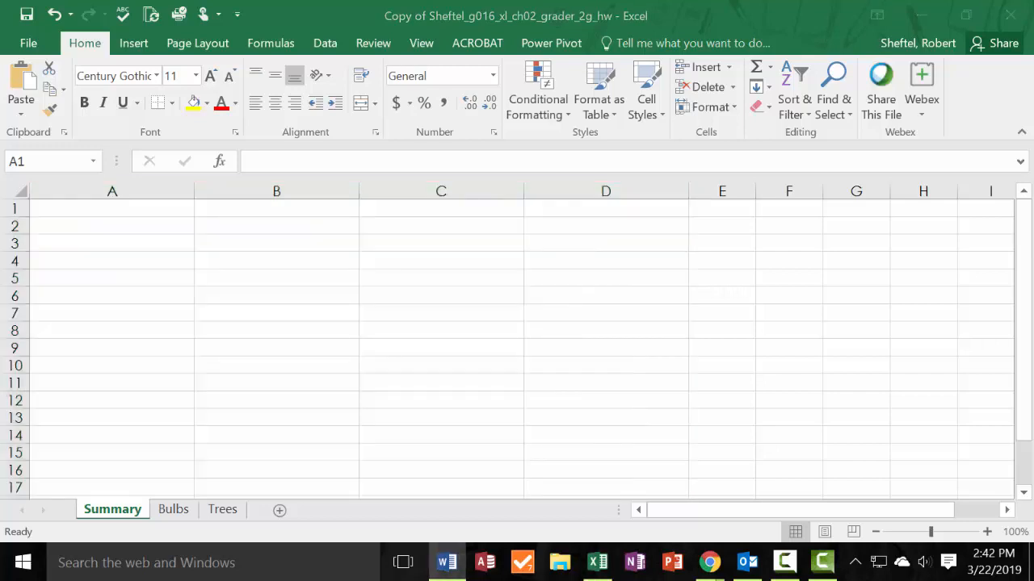
key(F10)
click(101, 212)
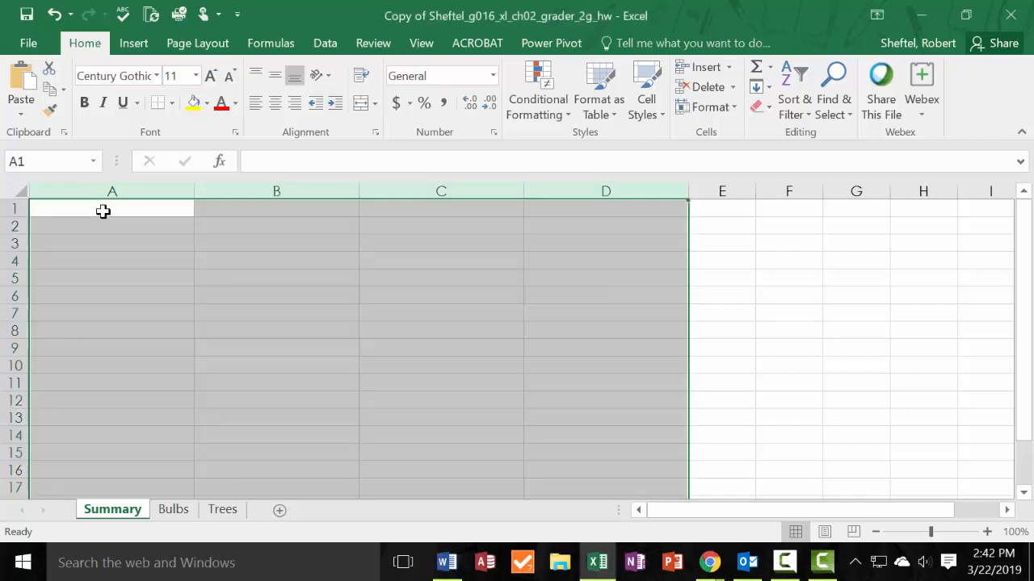
right_click(102, 212)
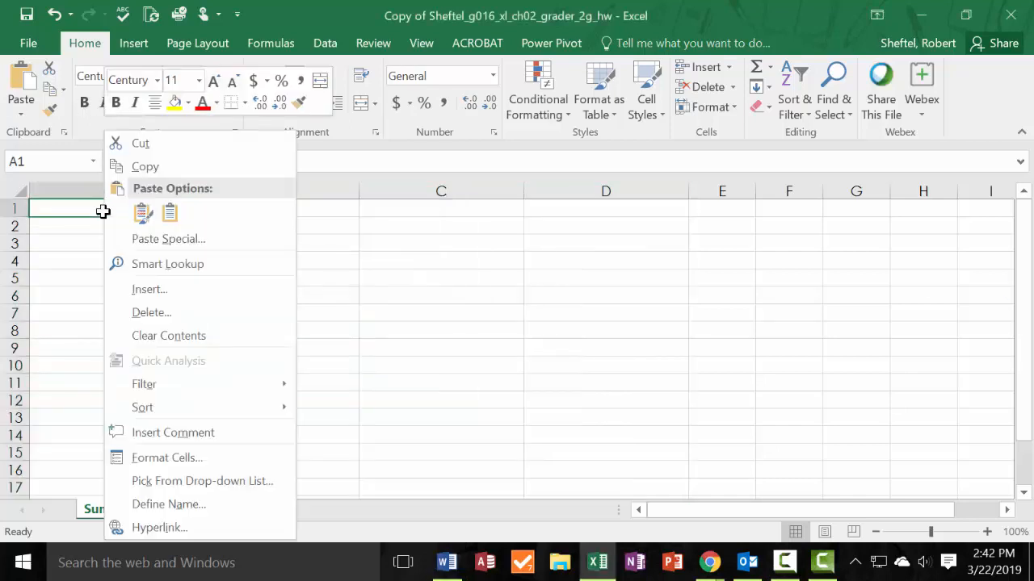
click(167, 212)
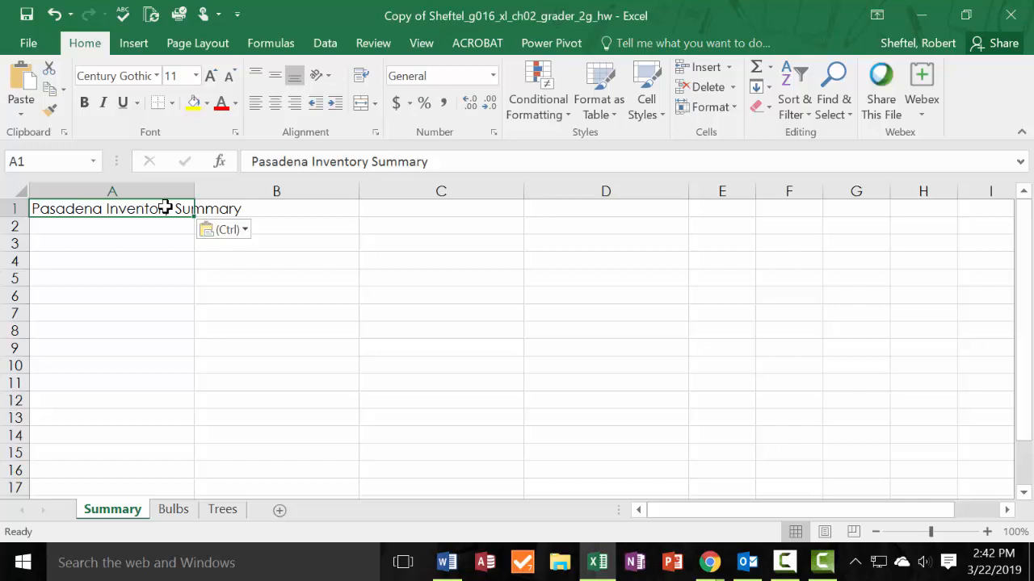
Merge and center the title across A1:D1 on the Summary sheet and apply the Title cell style.
drag(166, 208, 565, 207)
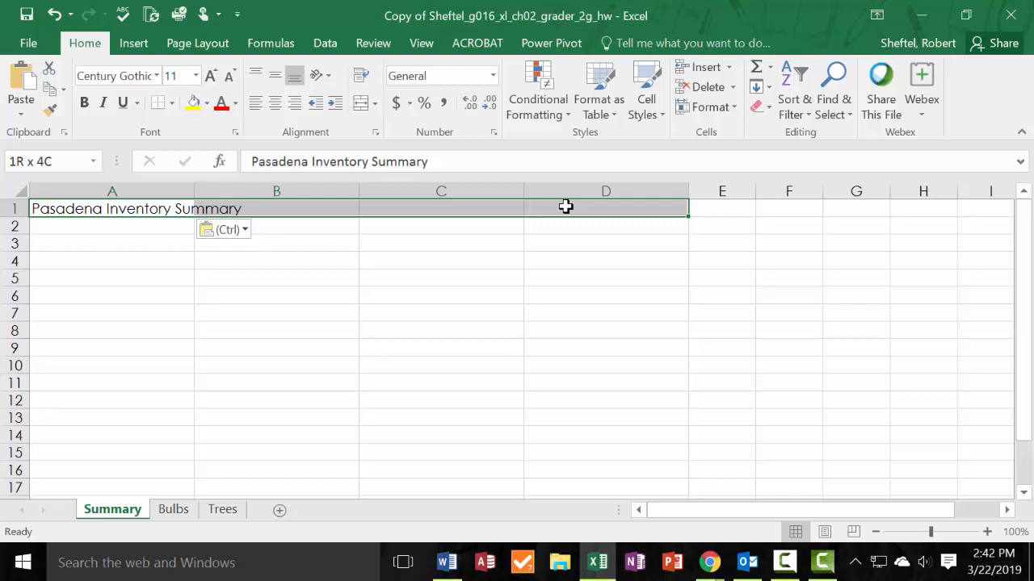
click(441, 366)
click(118, 207)
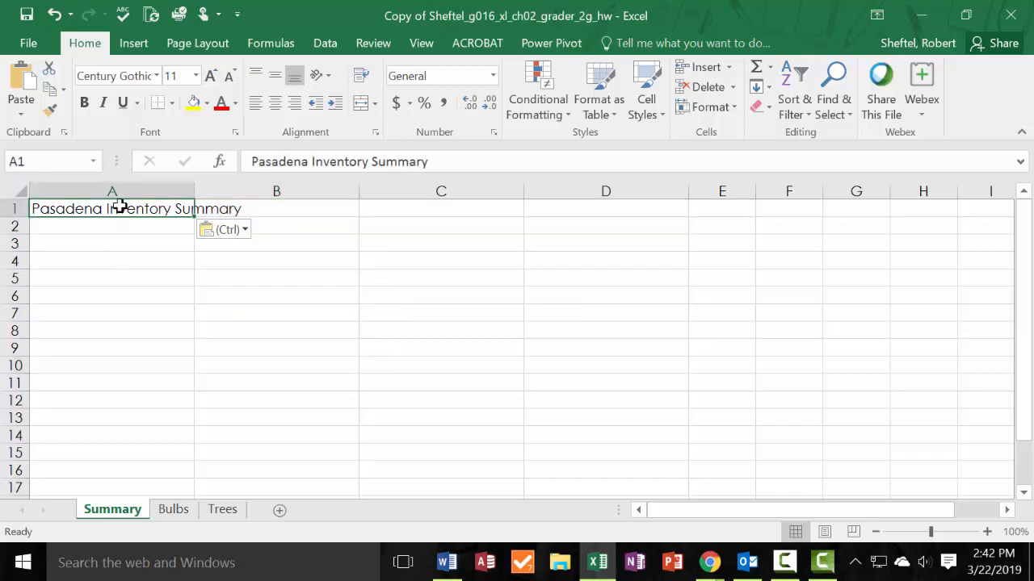
drag(119, 207, 598, 207)
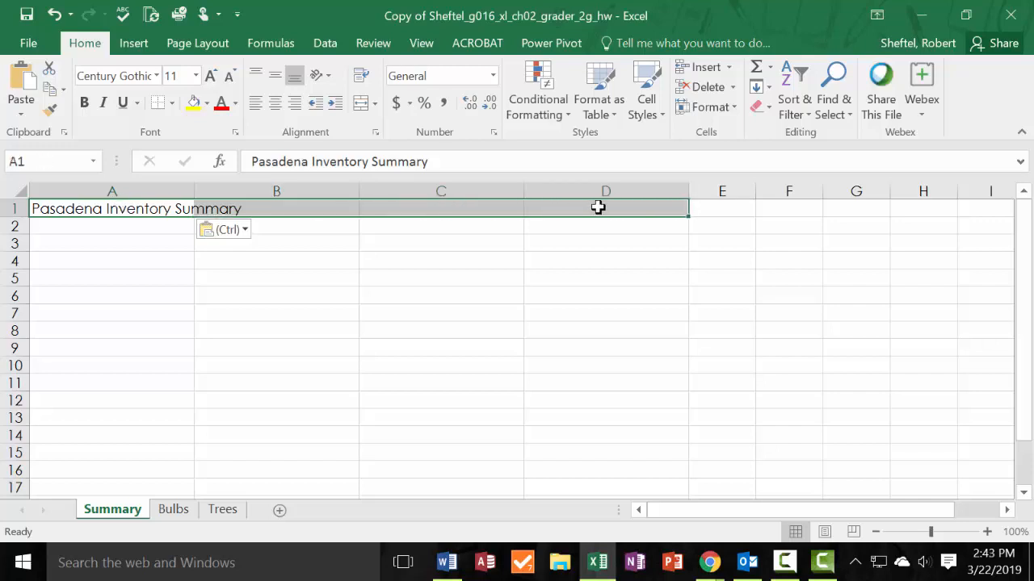
click(375, 104)
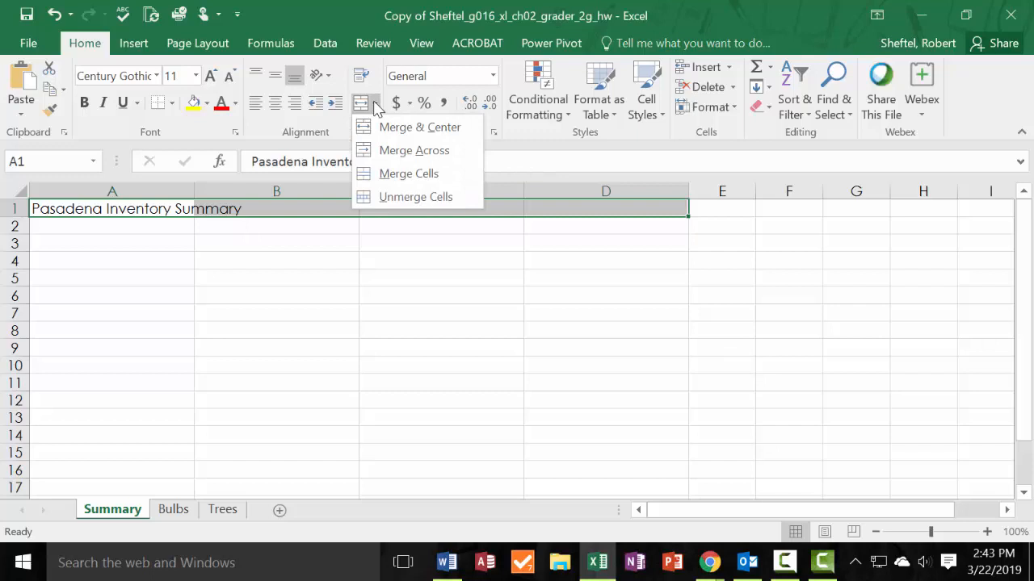
click(406, 136)
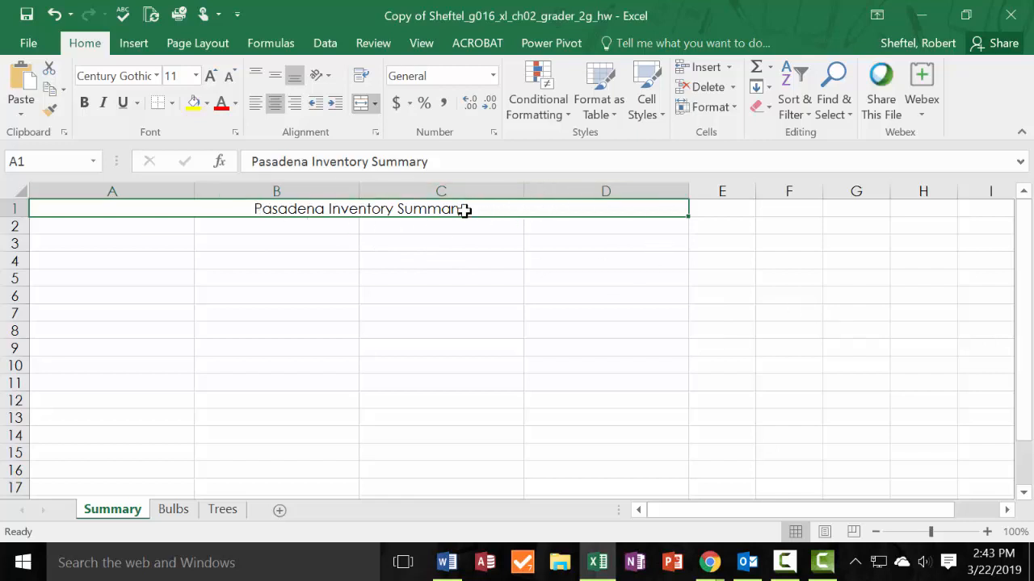
click(664, 113)
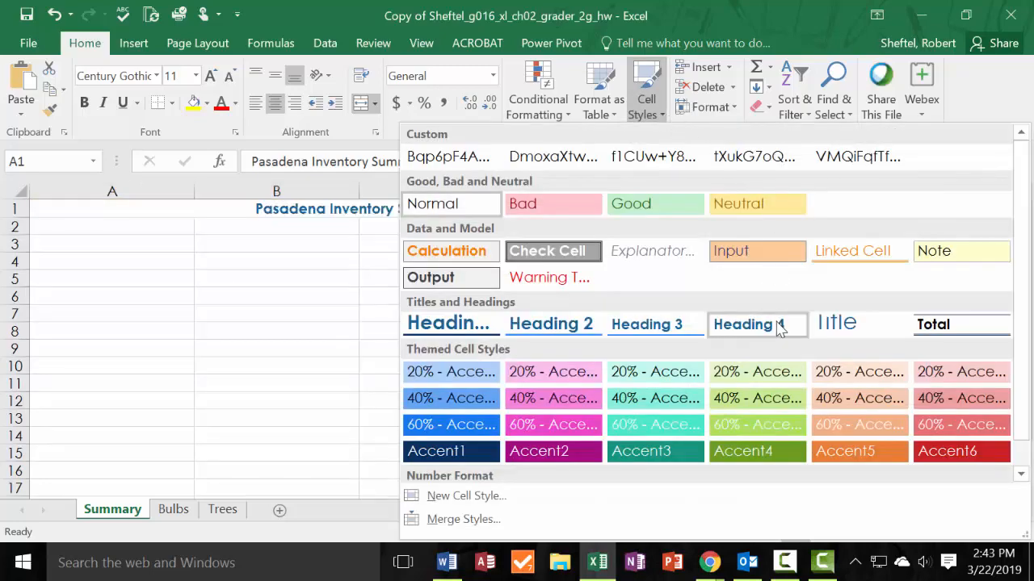
click(866, 334)
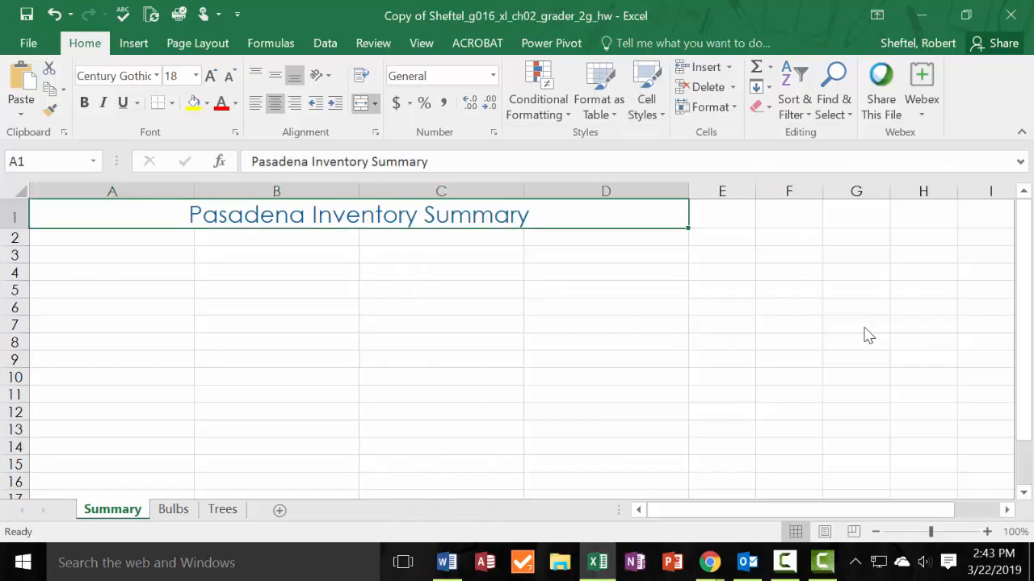
Paste the subtitle text "As of December 31" into cell A2 of the Summary sheet, keeping the sheet's own formatting.
click(135, 236)
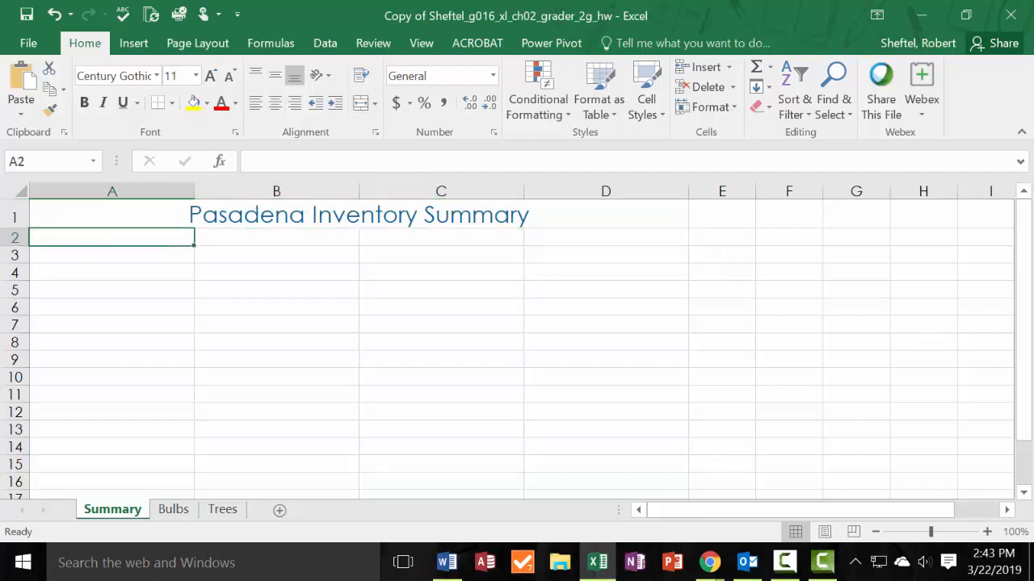
key(alt+Tab)
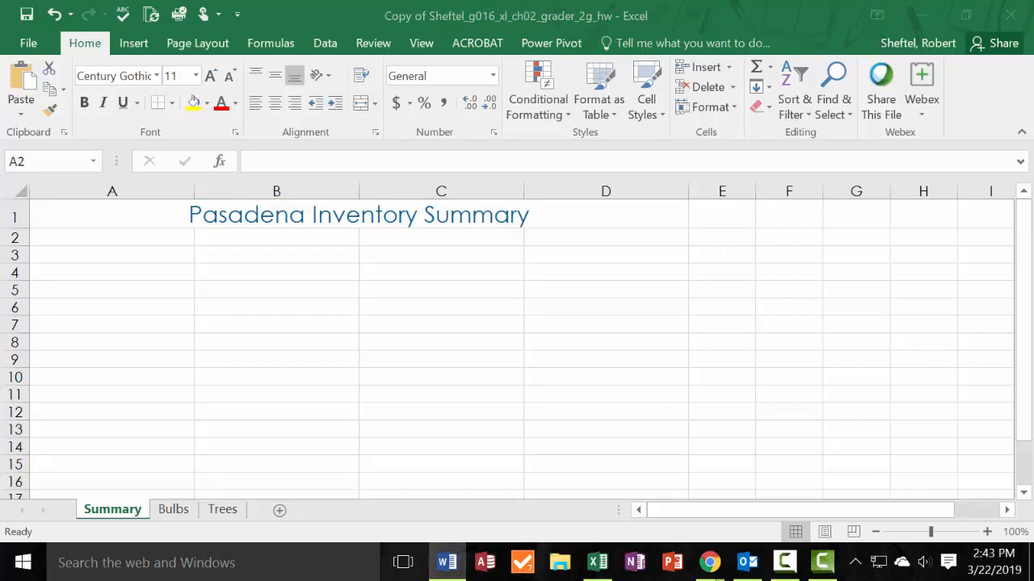
click(147, 234)
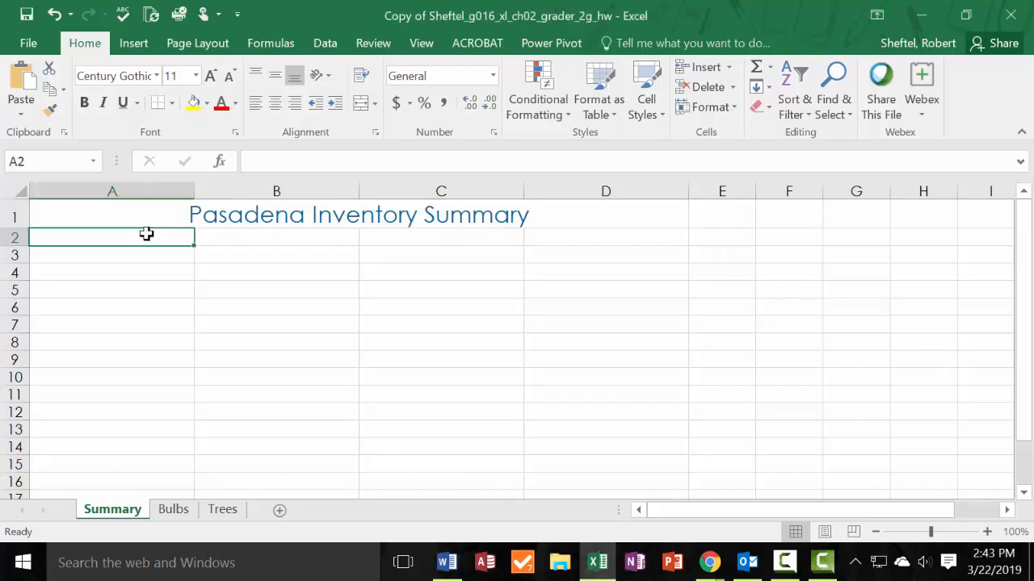
right_click(146, 234)
click(212, 214)
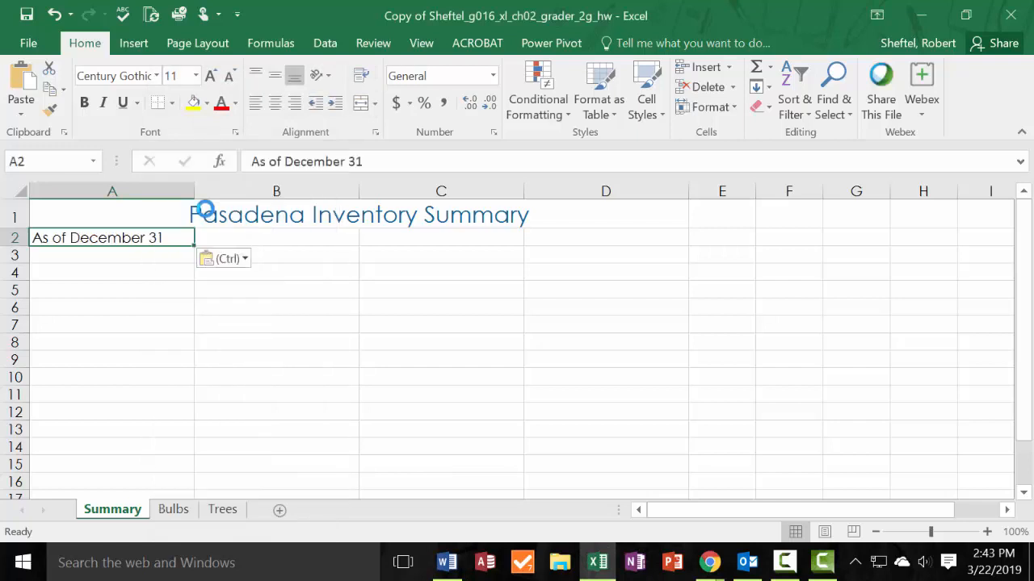
Merge and center the subtitle across A2:D2 and apply the Heading 1 cell style.
click(100, 327)
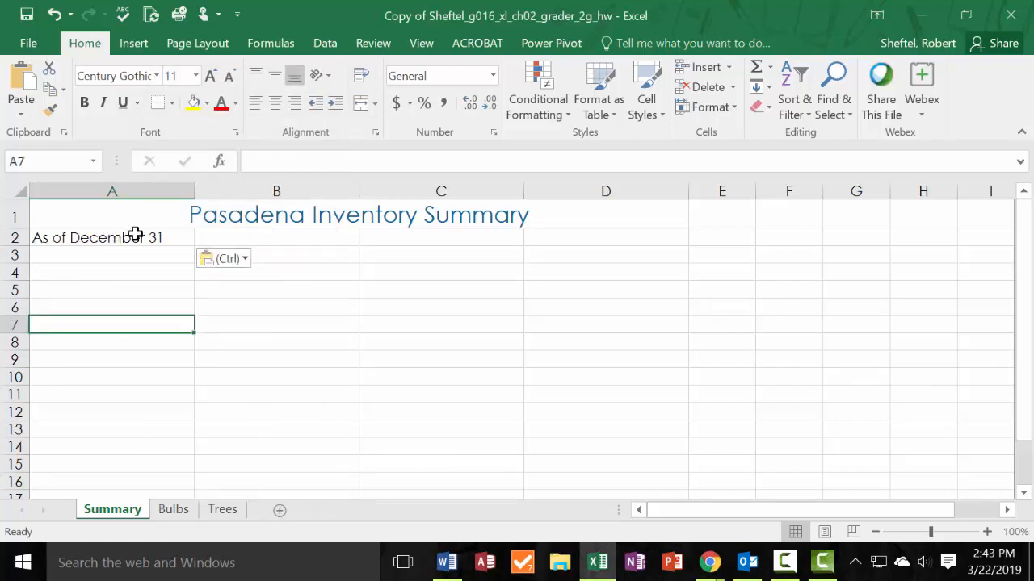
click(135, 234)
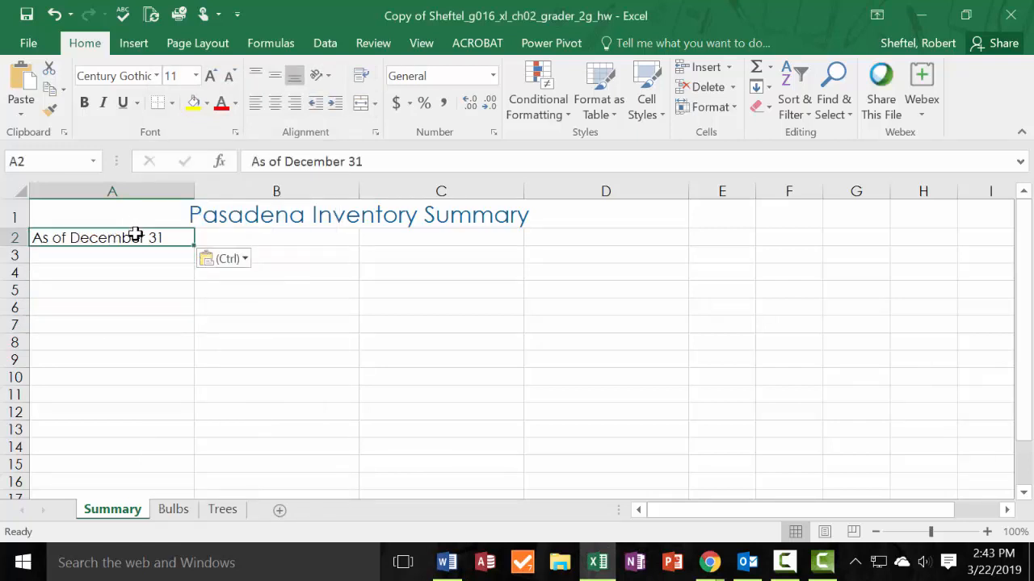
drag(135, 234, 572, 233)
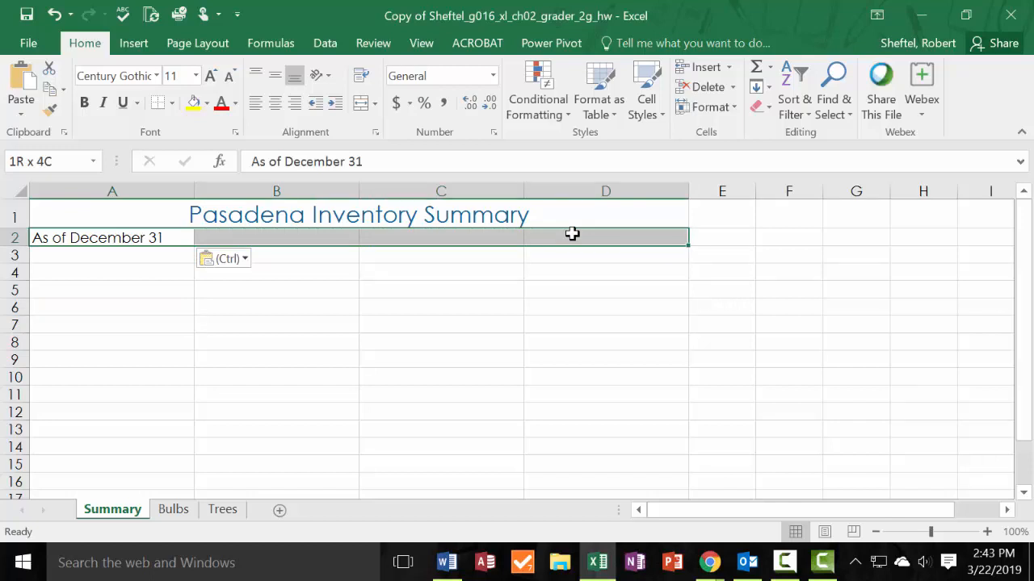
click(363, 104)
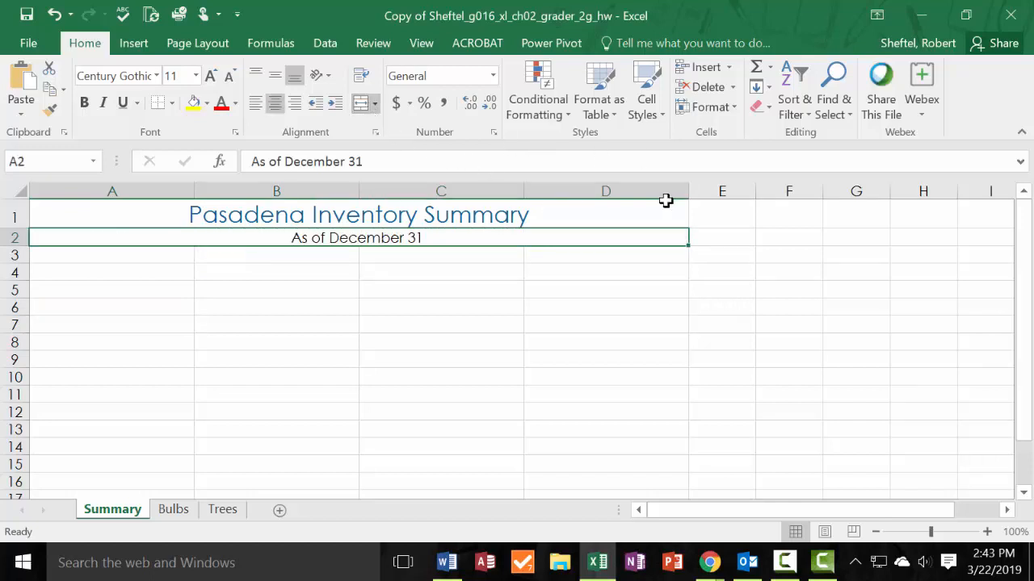
click(662, 115)
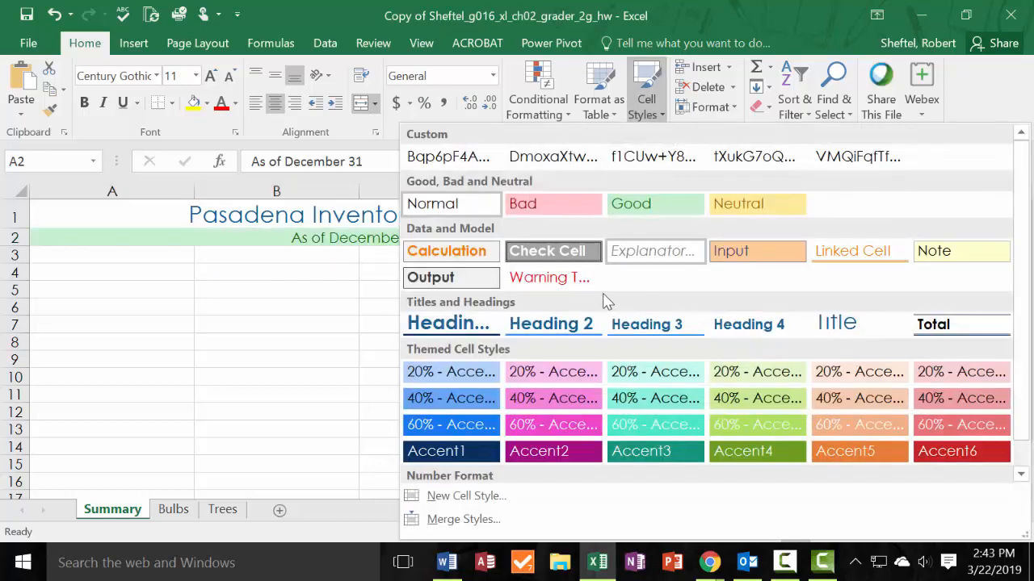
click(449, 324)
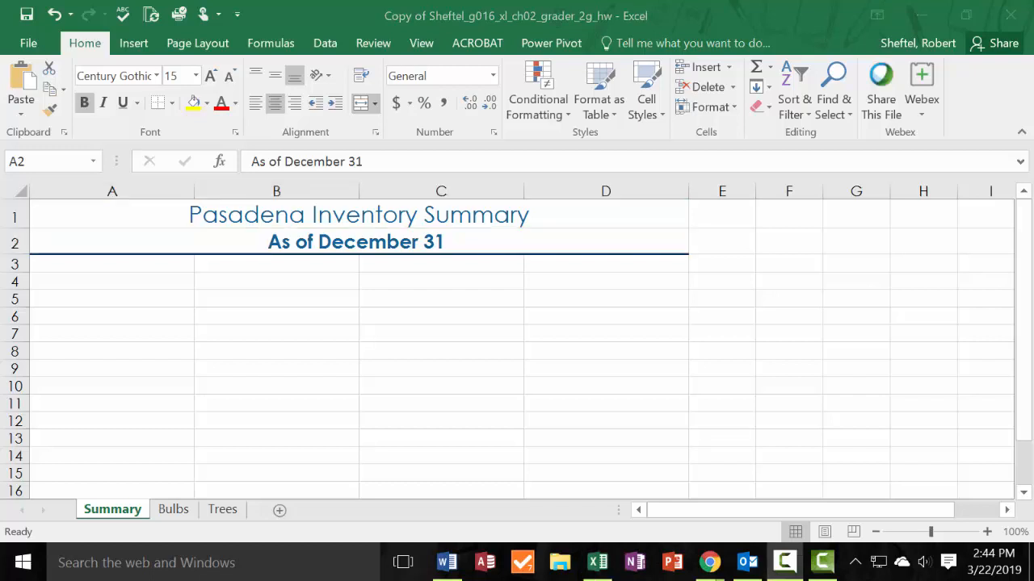
Copy the labels in A4:A8 of the Bulbs sheet and paste them into the Summary sheet starting at cell A5.
click(174, 510)
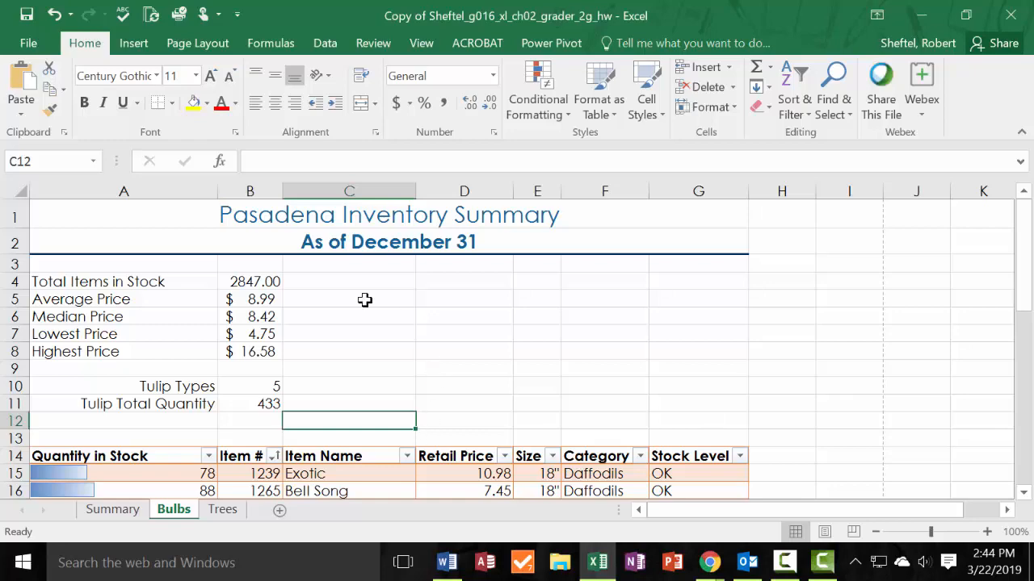
scroll(81, 444, down, 1)
scroll(123, 295, up, 1)
click(136, 277)
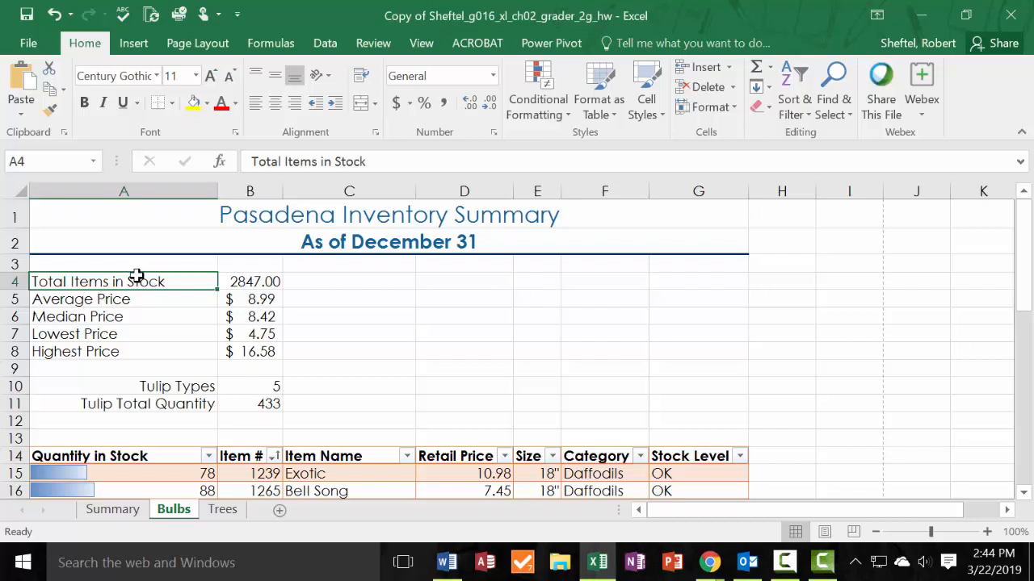
drag(136, 279, 117, 355)
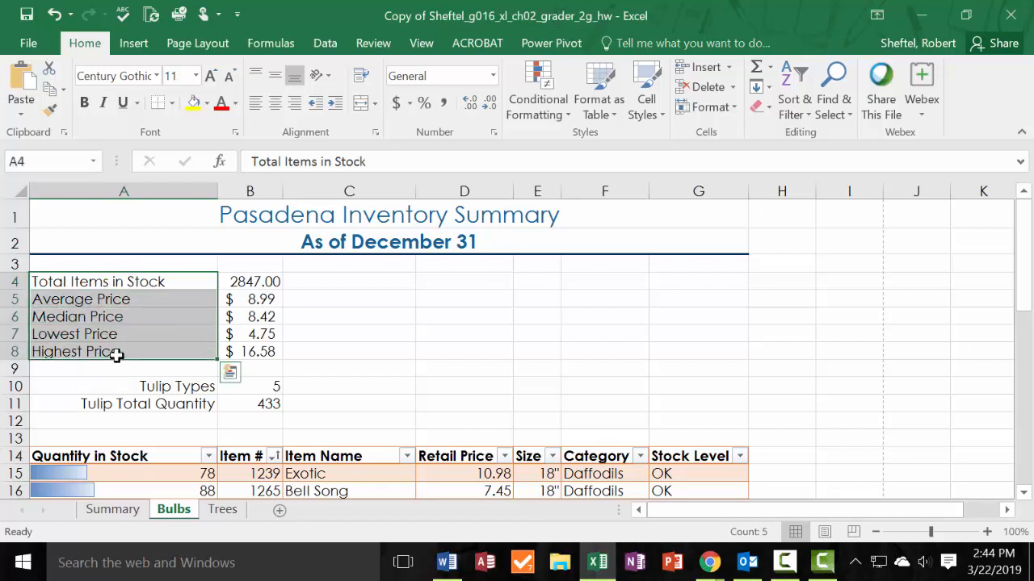
right_click(117, 356)
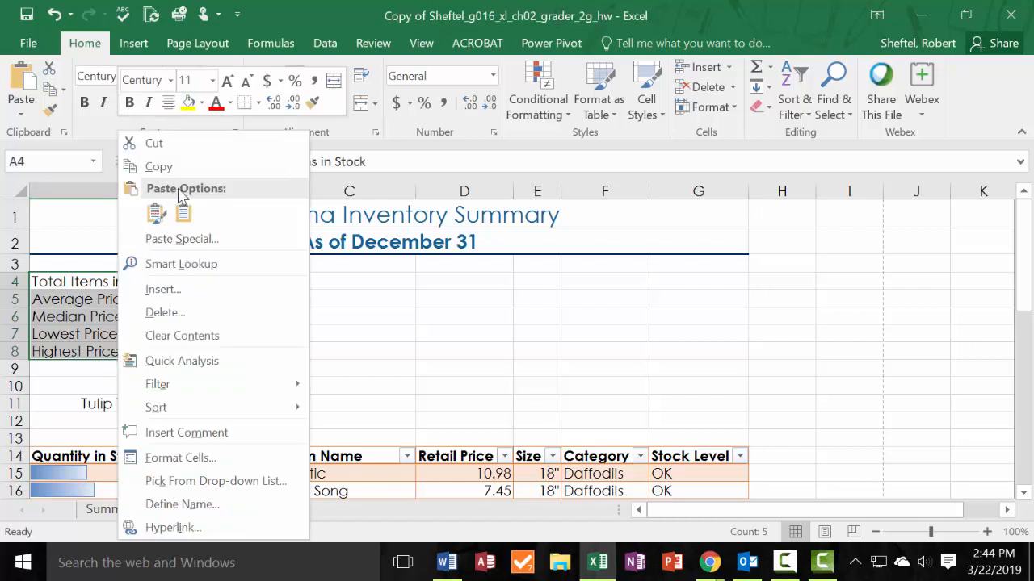
click(158, 167)
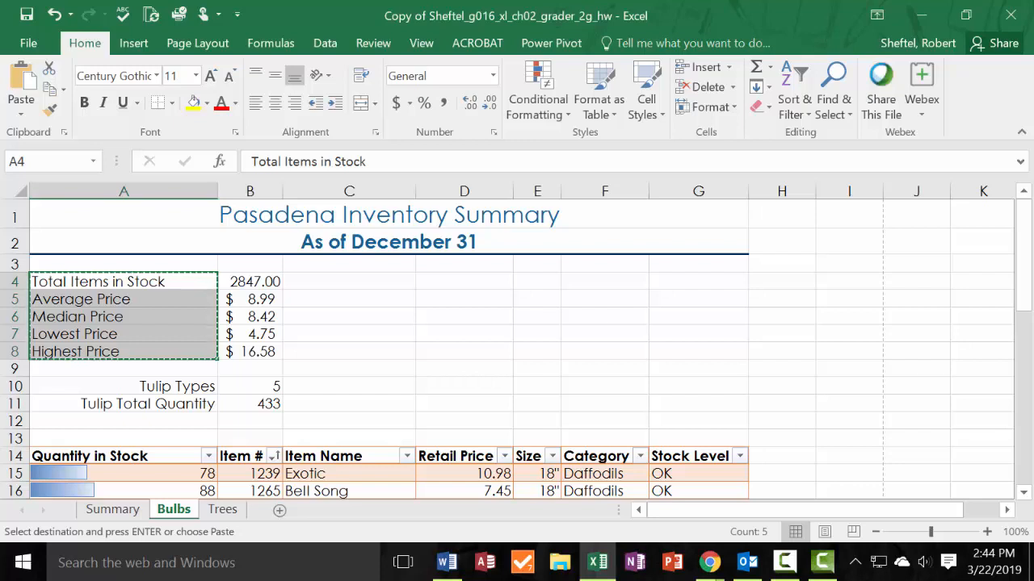
key(alt+Tab)
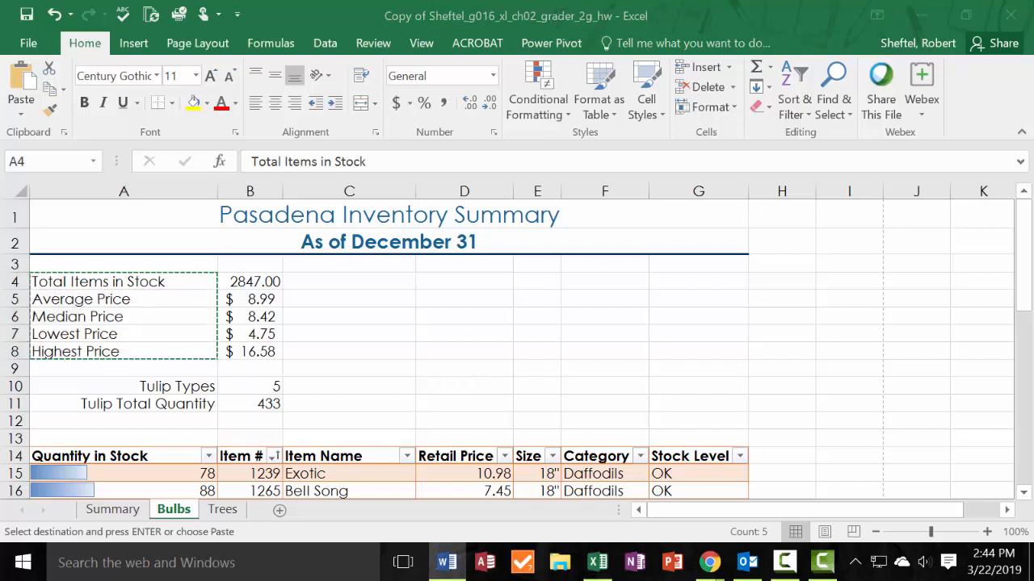
click(113, 510)
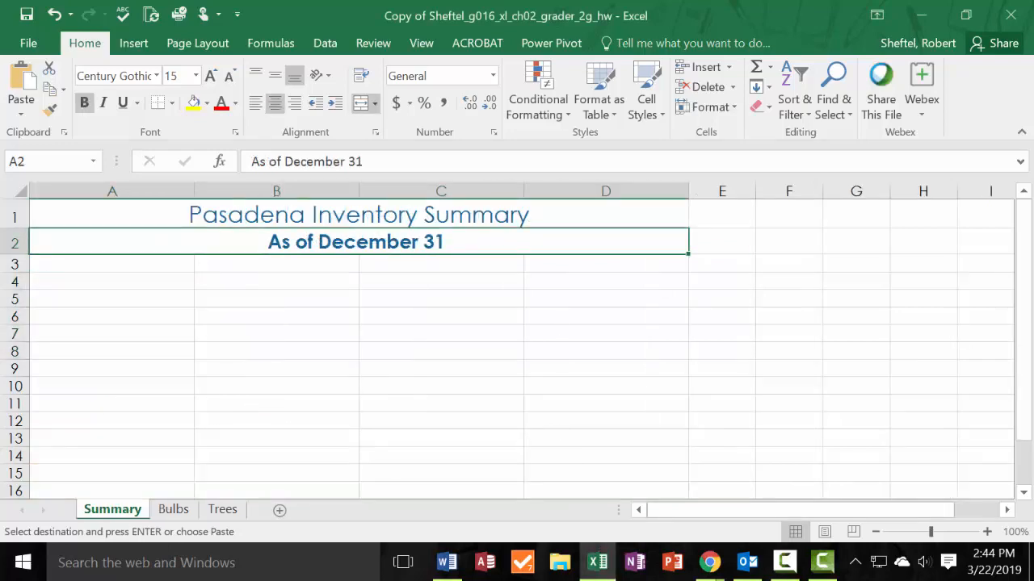
click(133, 302)
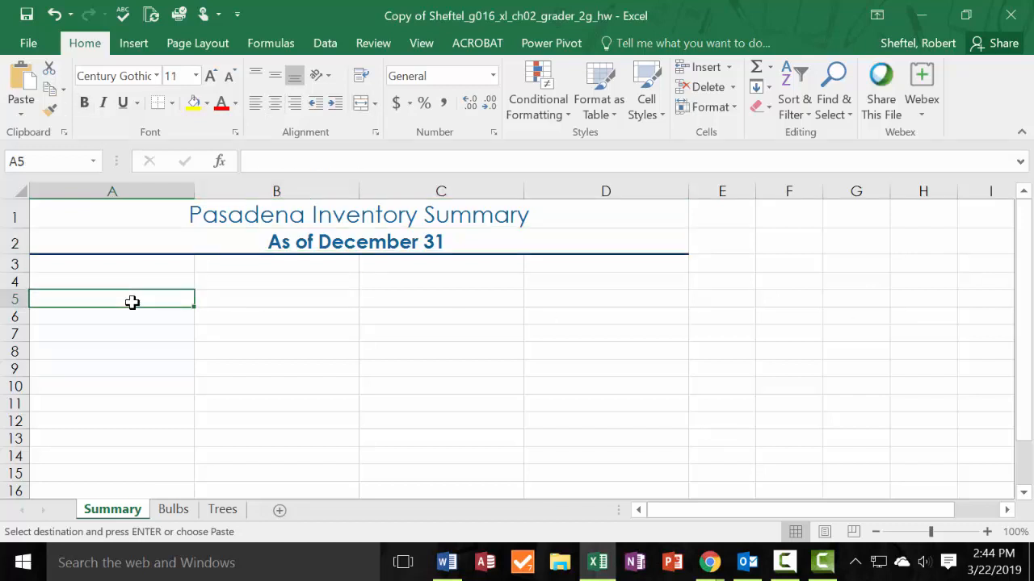
right_click(133, 302)
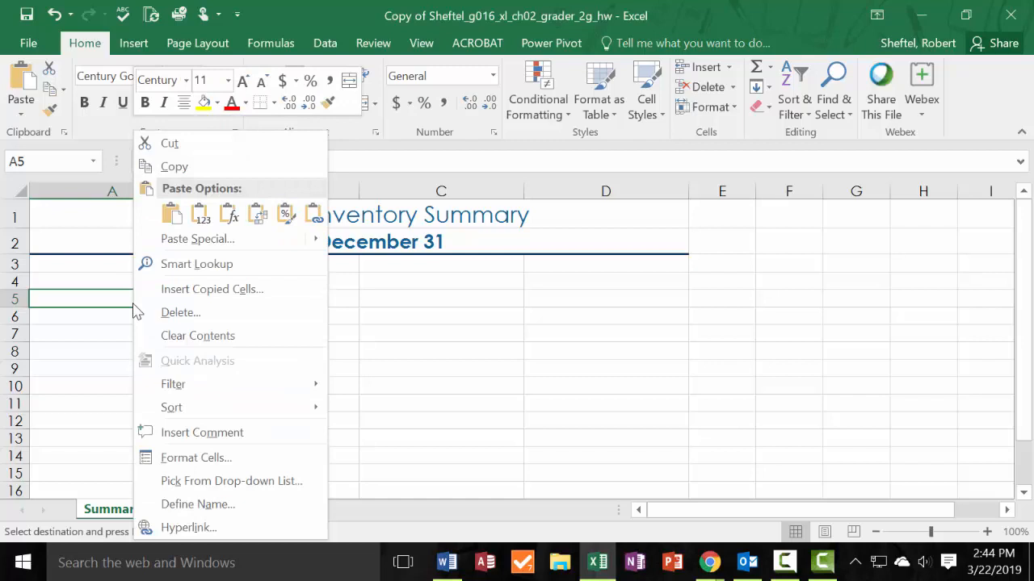
click(170, 214)
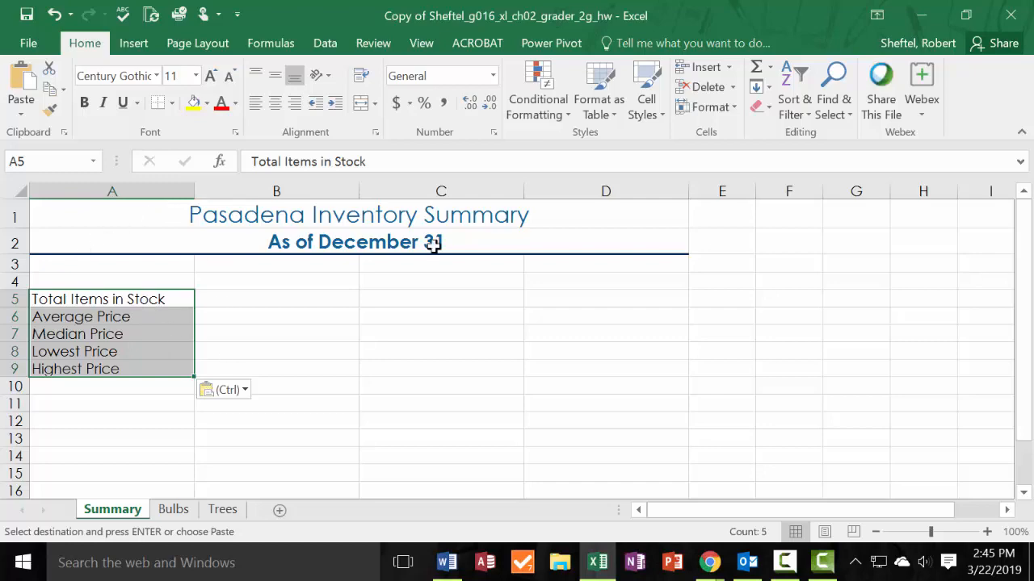
Apply the Heading 4 cell style to the labels in A5:A9 of the Summary sheet.
click(662, 113)
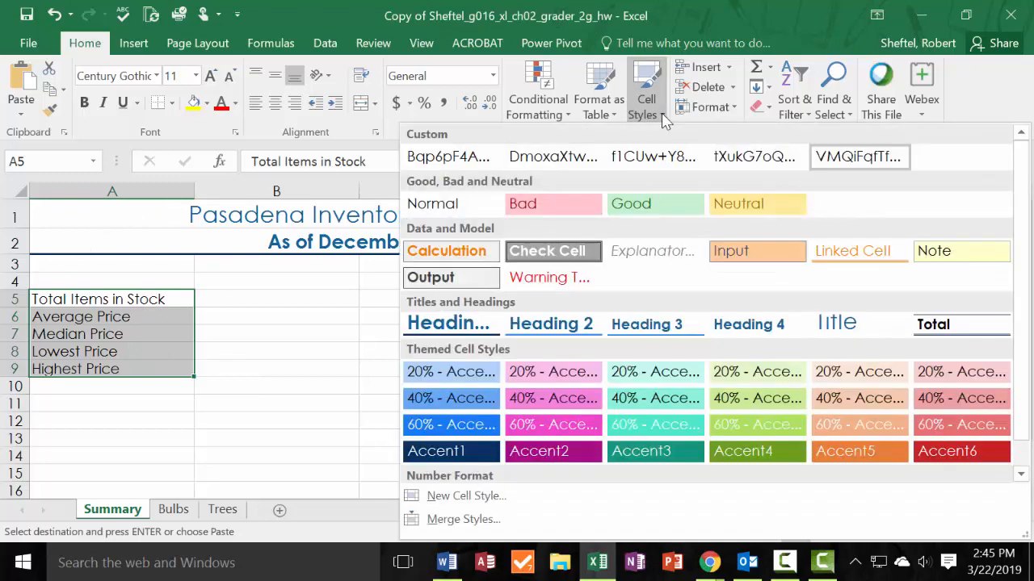
click(747, 333)
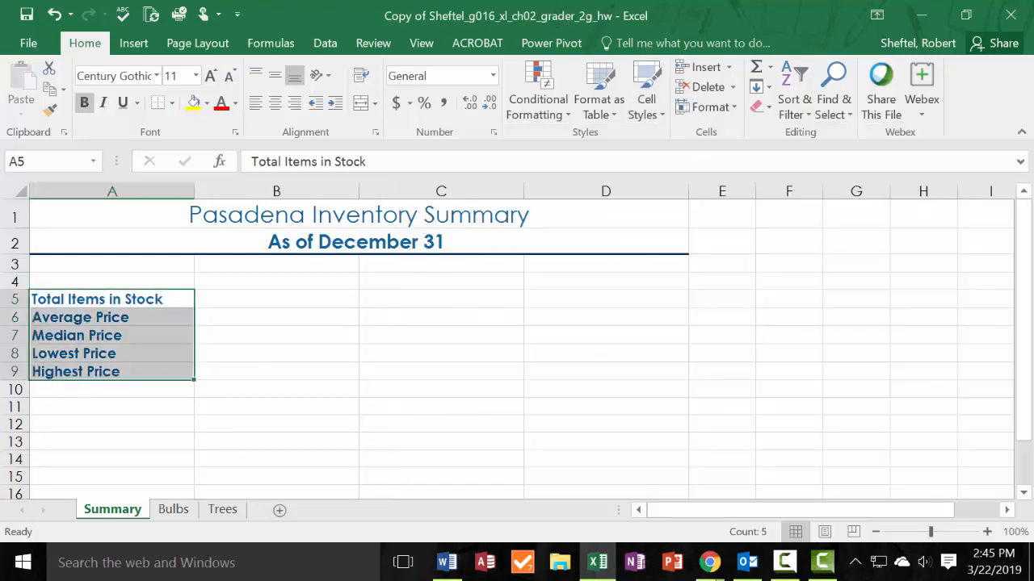
key(alt+Tab)
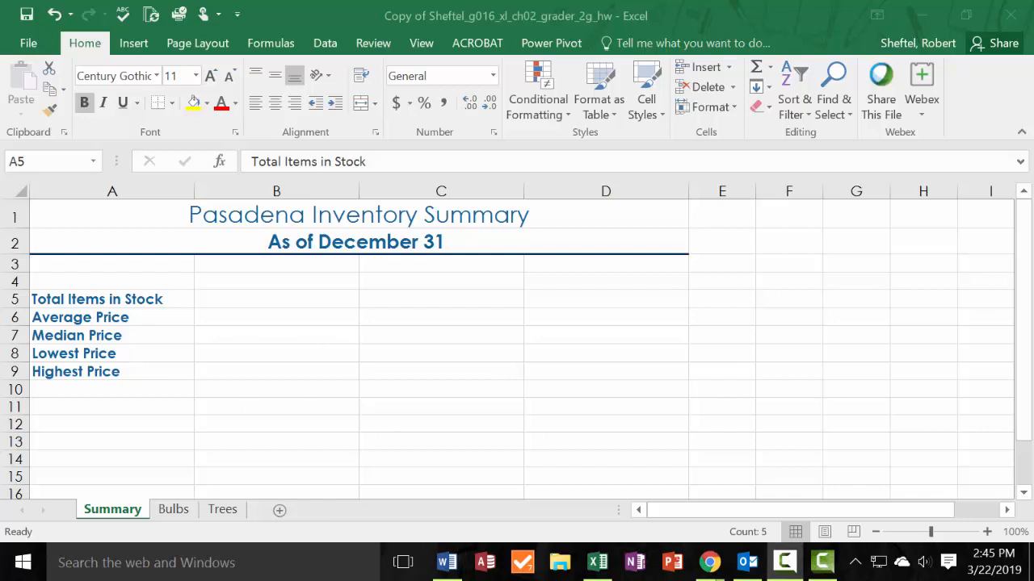
Enter the label "Bulbs" in cell A4 of the Summary sheet.
double_click(135, 277)
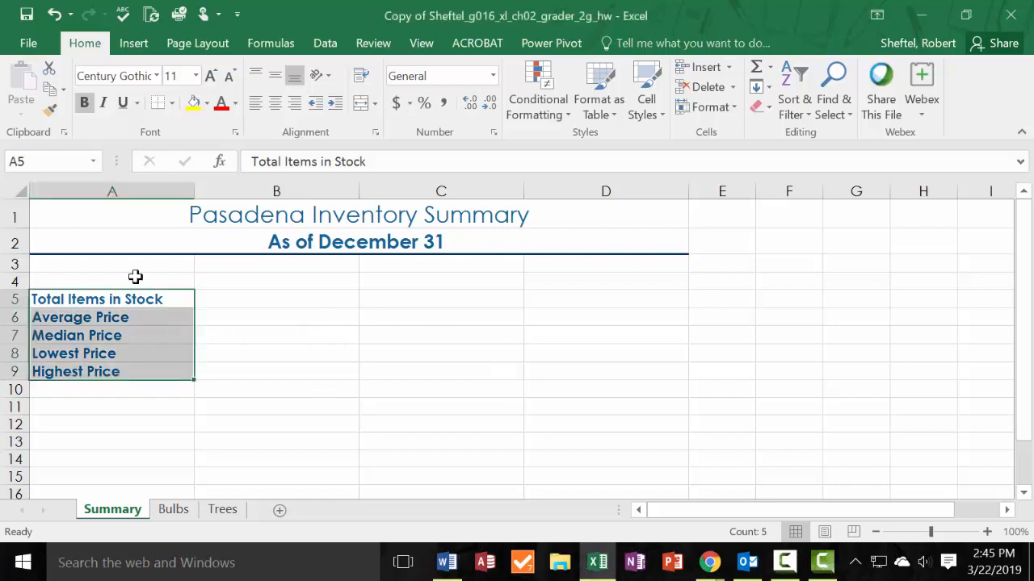
click(136, 277)
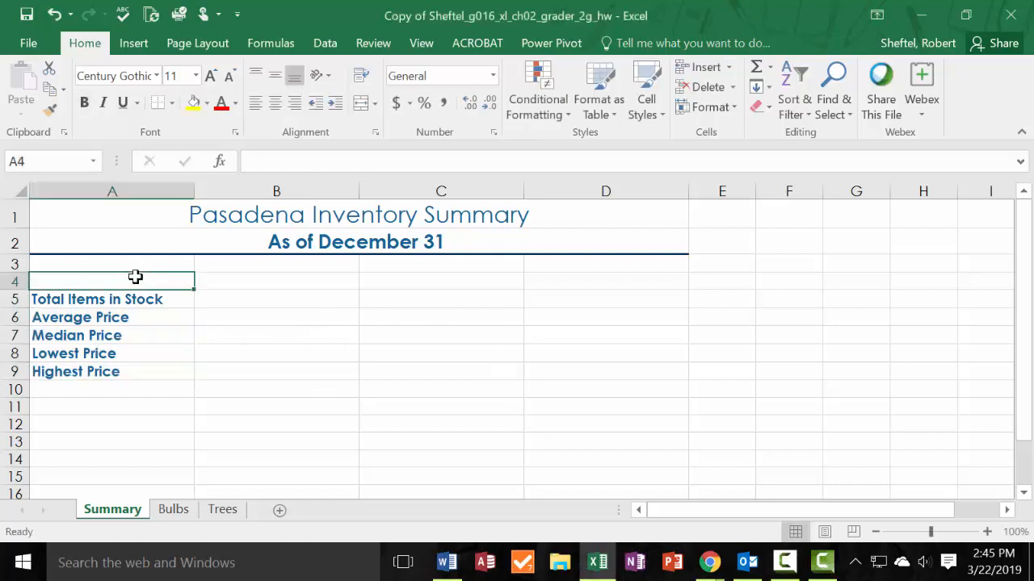
text(Bulbs)
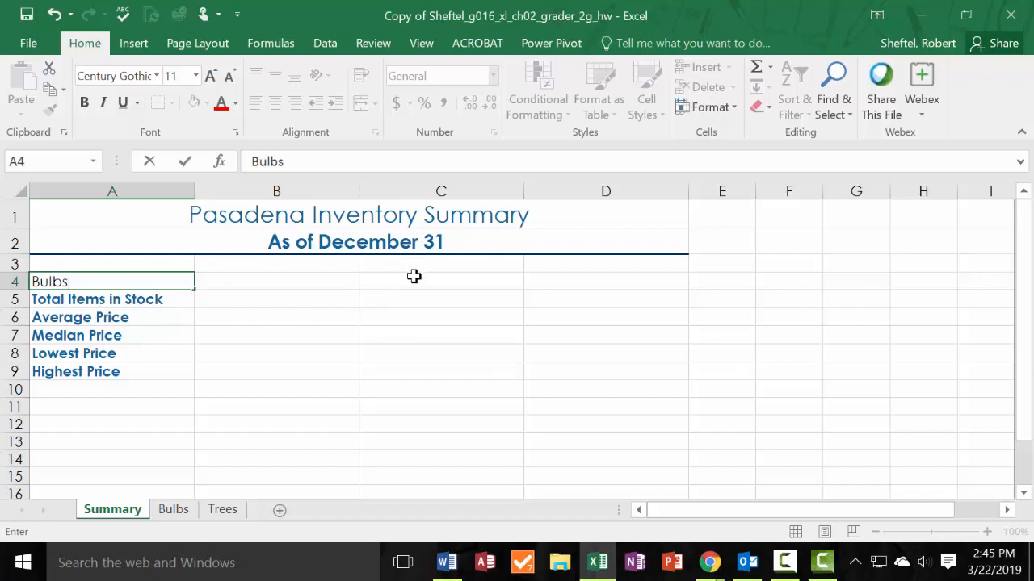
key(Return)
key(Return)
click(179, 288)
drag(180, 292, 211, 293)
click(166, 279)
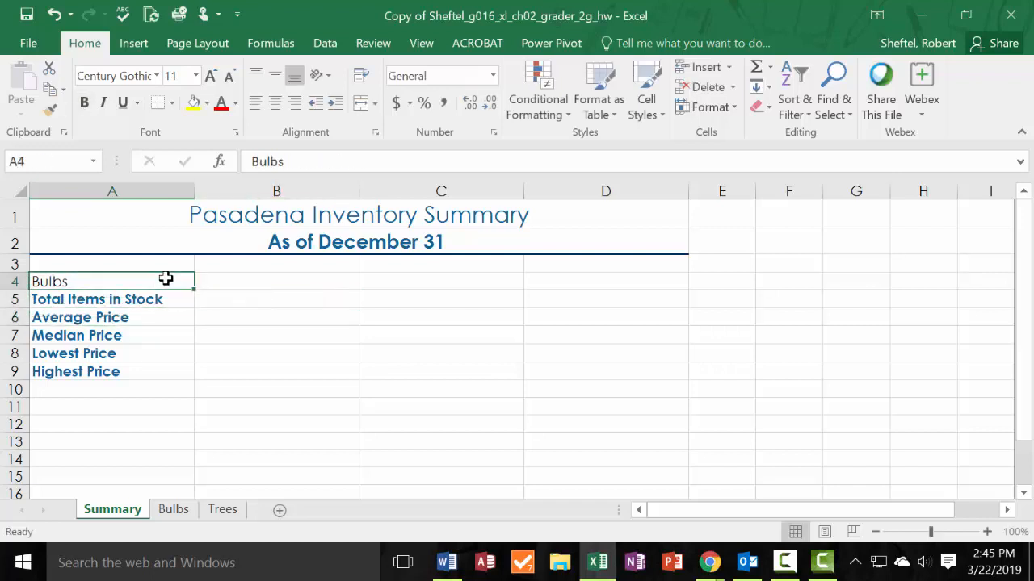
Move the "Bulbs" label from cell A4 to cell B4.
key(ctrl+x)
click(296, 279)
key(ctrl+v)
key(Down)
key(Down)
key(Down)
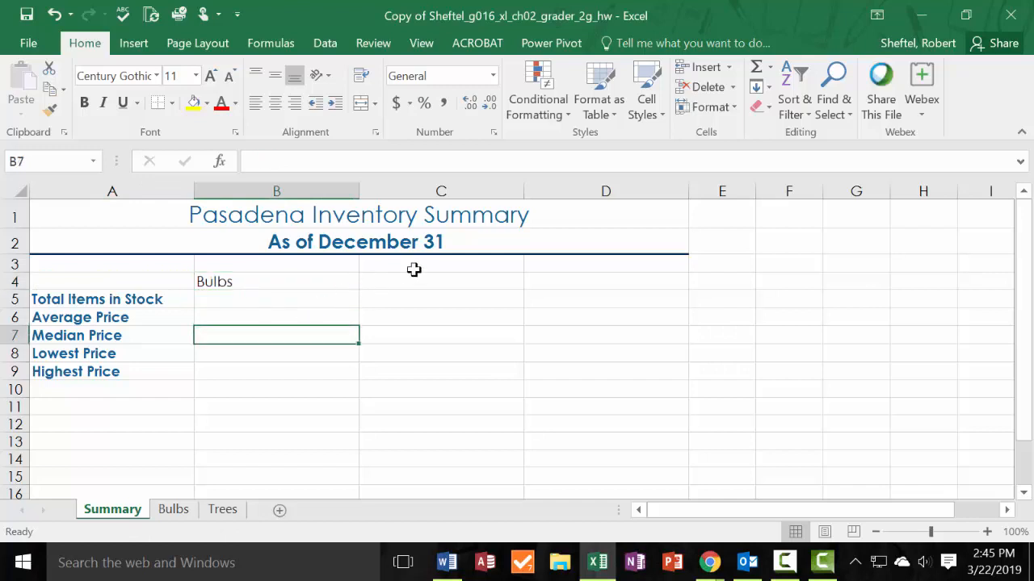
Enter the column heading "Trees" in cell C4.
click(406, 283)
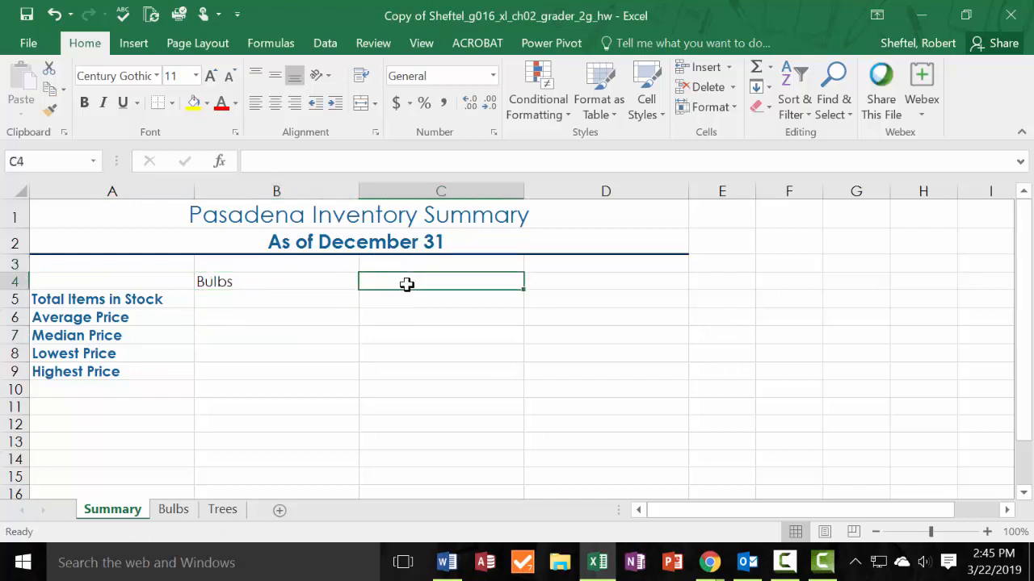
text(T)
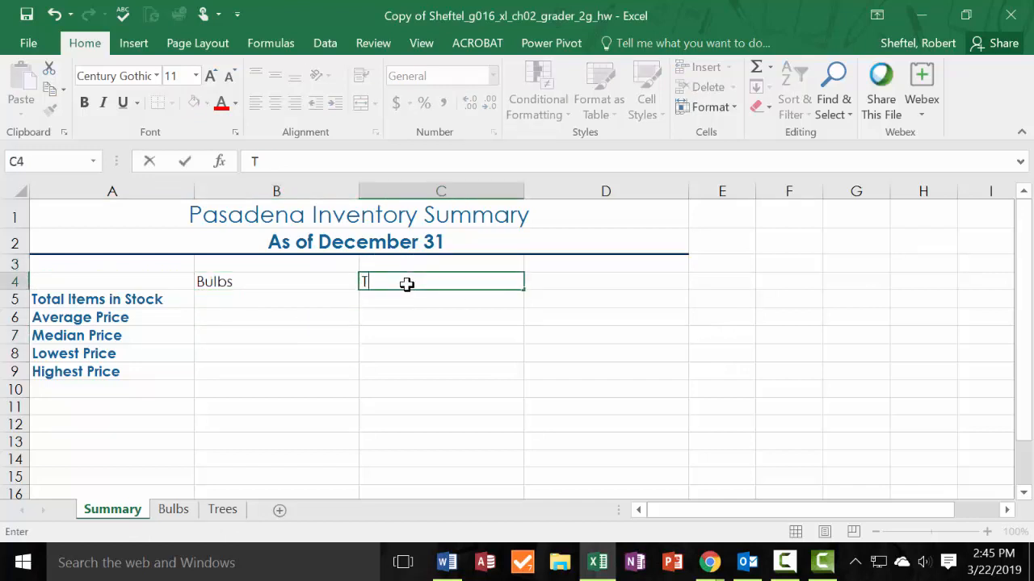
text(rees)
Paste the heading text "Bulbs/Trees" into cell D4, matching the destination formatting.
key(alt+Tab)
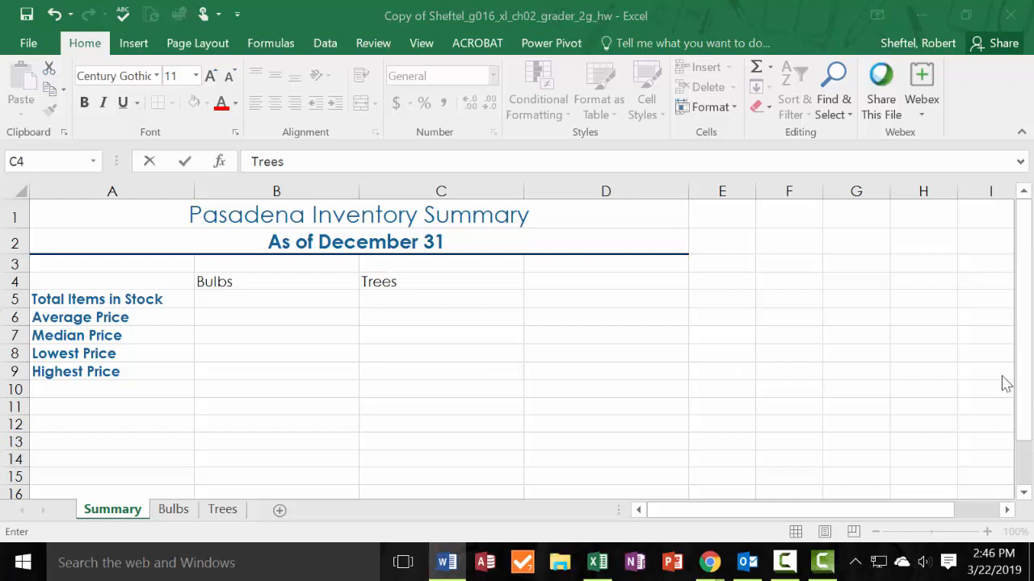
click(560, 283)
right_click(560, 282)
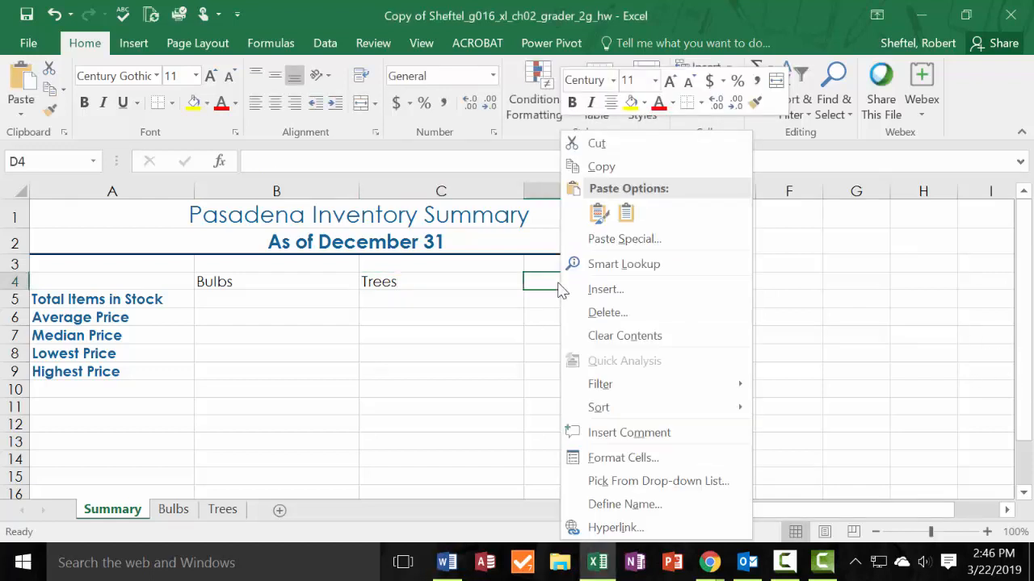
click(624, 213)
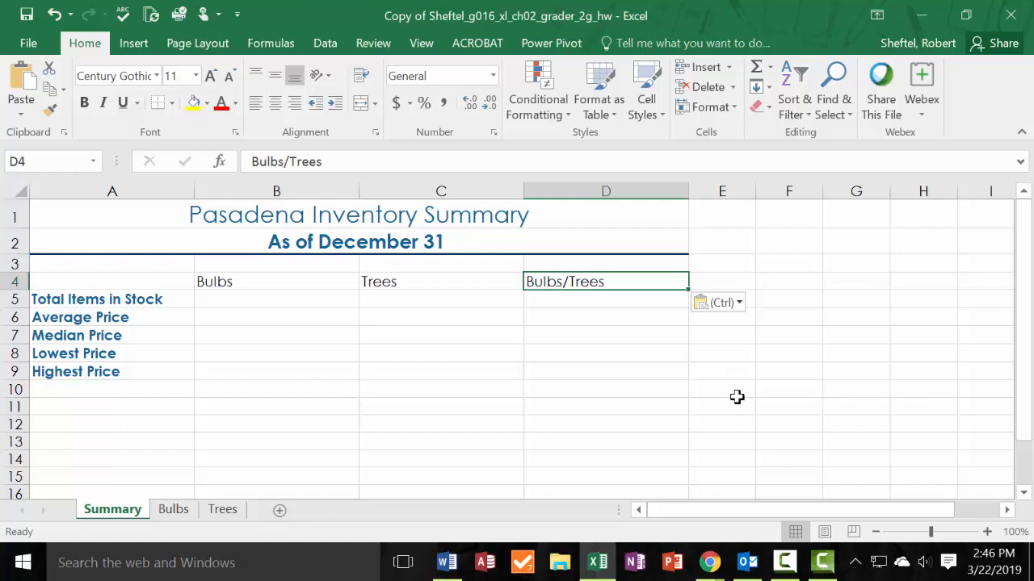
Center the column headings in B4:D4 and apply the Heading 3 cell style to them.
click(346, 351)
drag(234, 278, 629, 280)
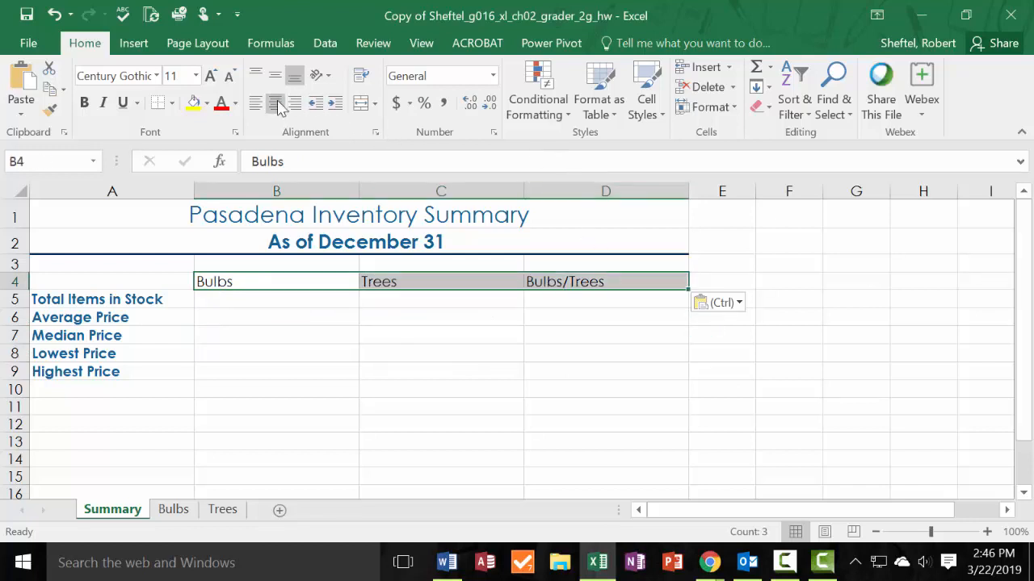
click(307, 338)
drag(266, 282, 561, 284)
click(275, 103)
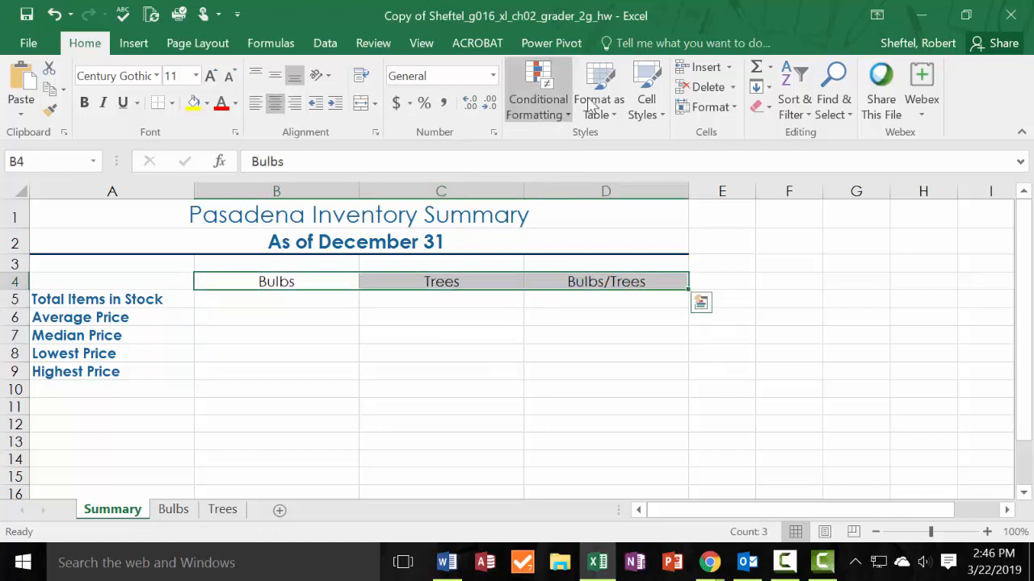
click(655, 114)
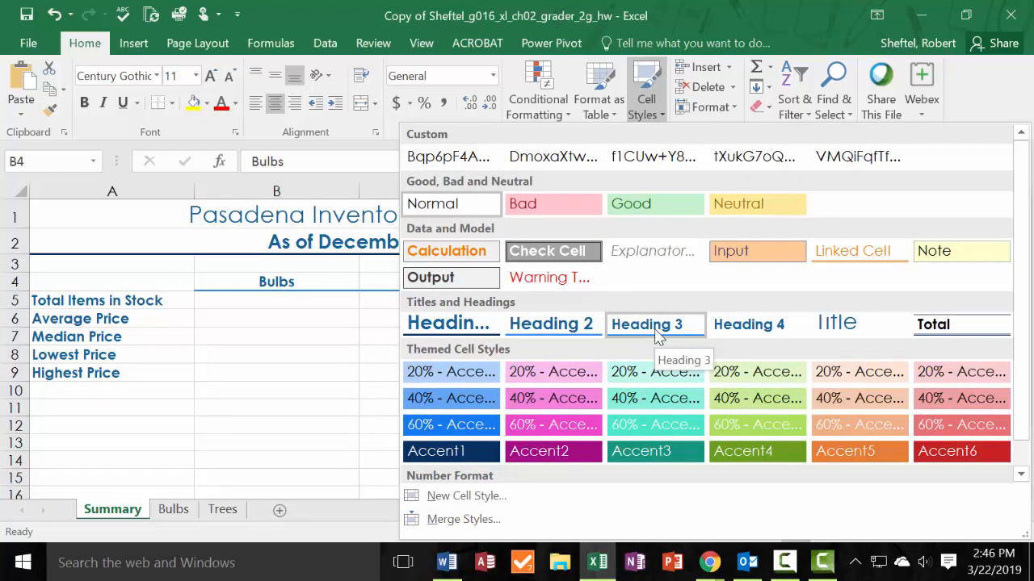
click(656, 331)
click(557, 404)
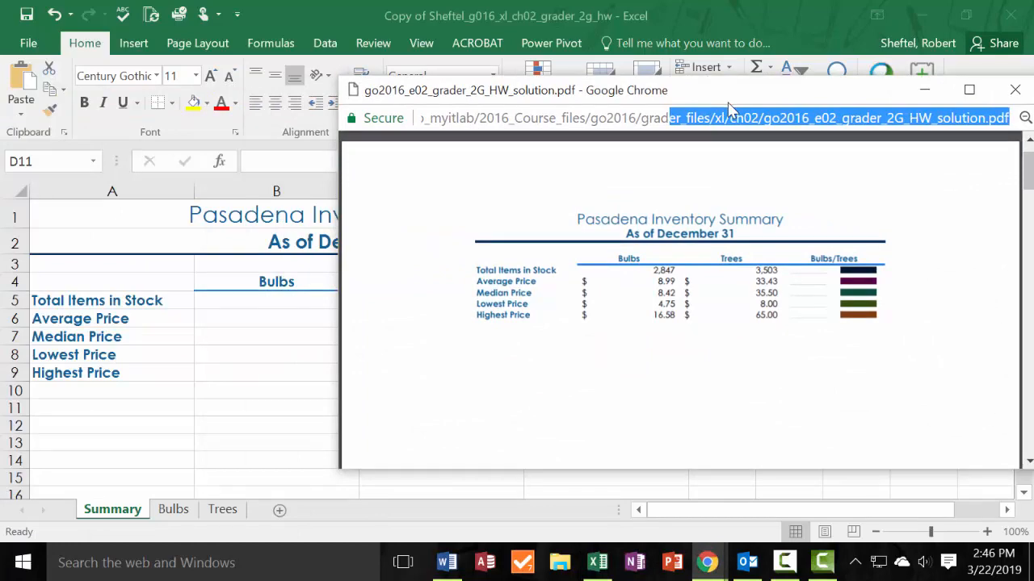
Link cell B5 of the Summary sheet to the total items in stock in cell B4 of the Bulbs sheet.
drag(729, 108, 0, 154)
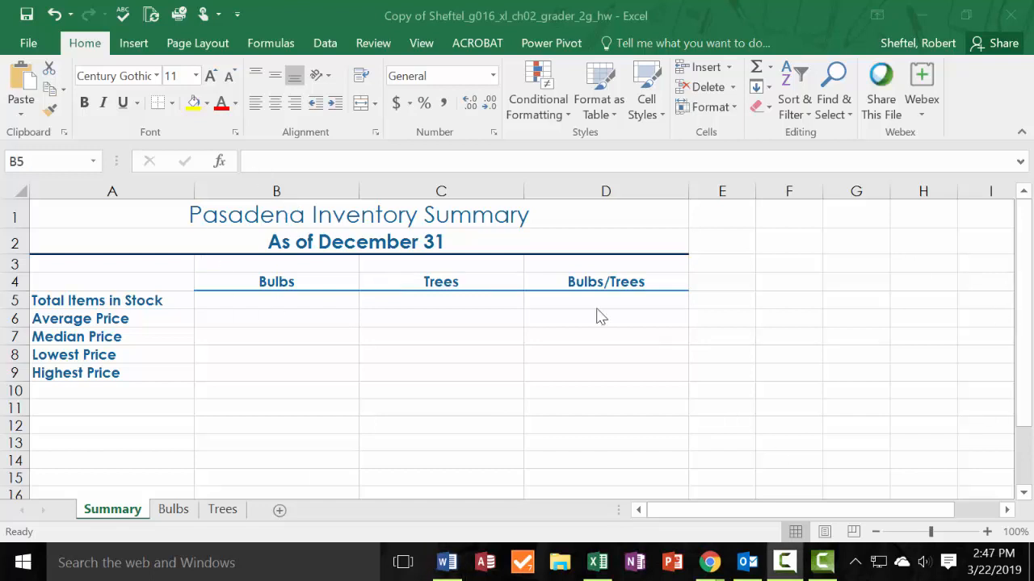
click(289, 300)
text(=Bulbs!)
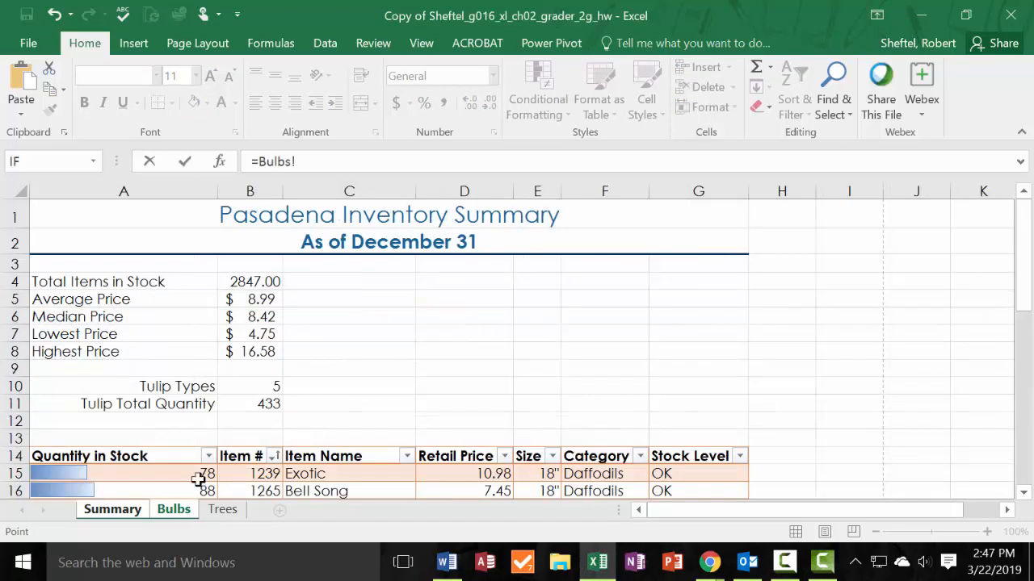
click(174, 510)
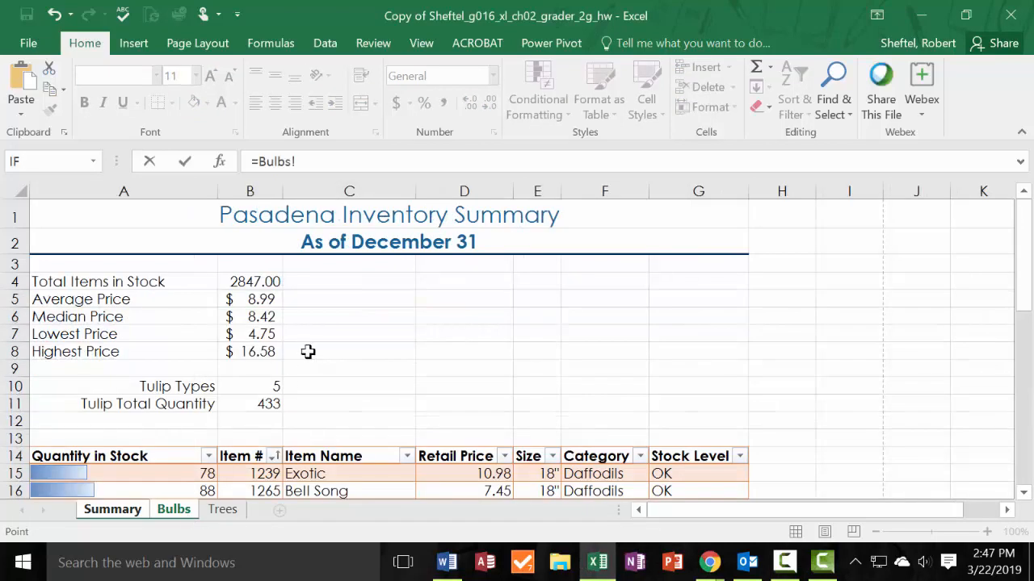
click(264, 281)
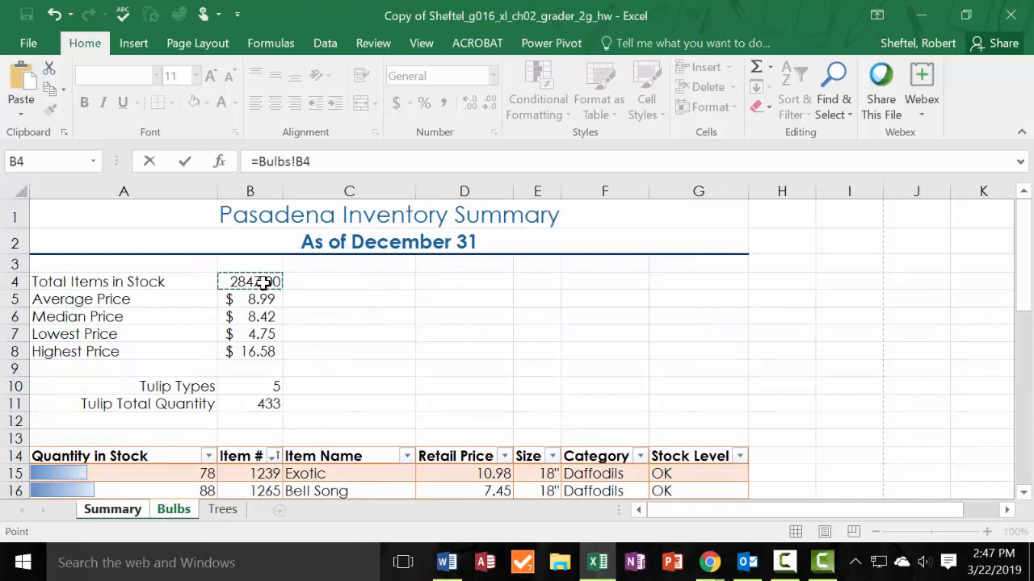
key(Return)
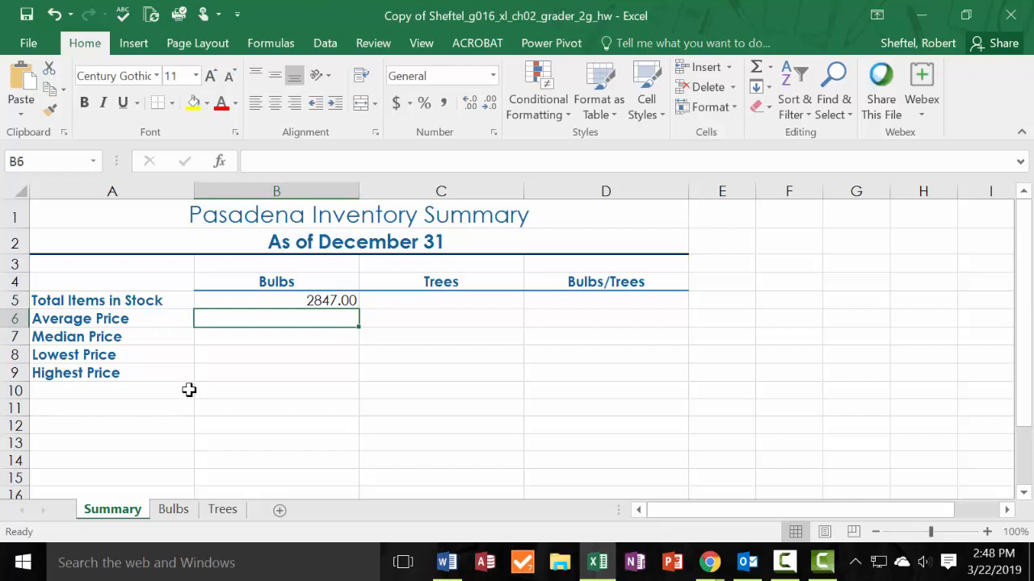
Apply the General number format to cell B5 of the Summary sheet.
click(348, 295)
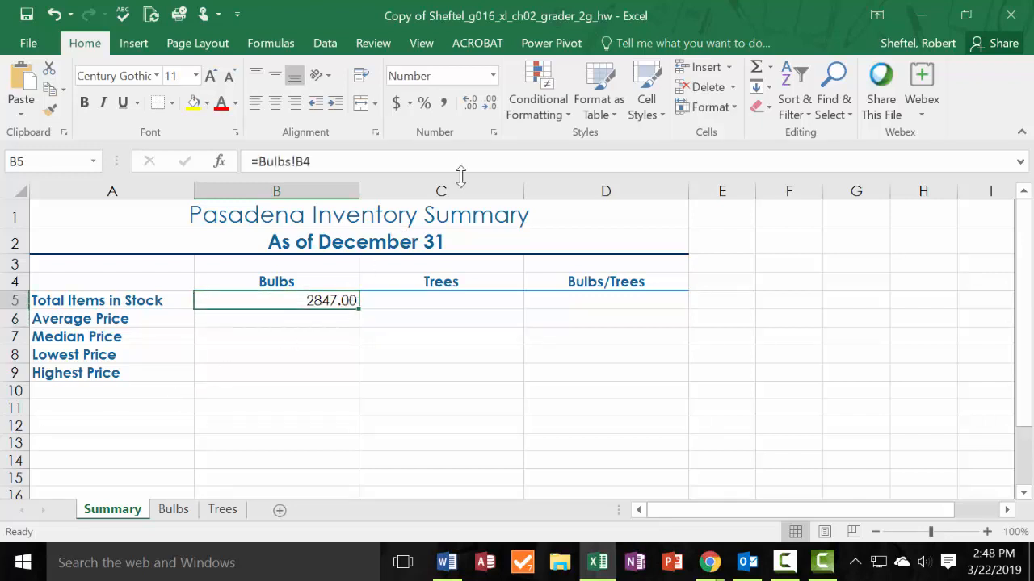
click(493, 76)
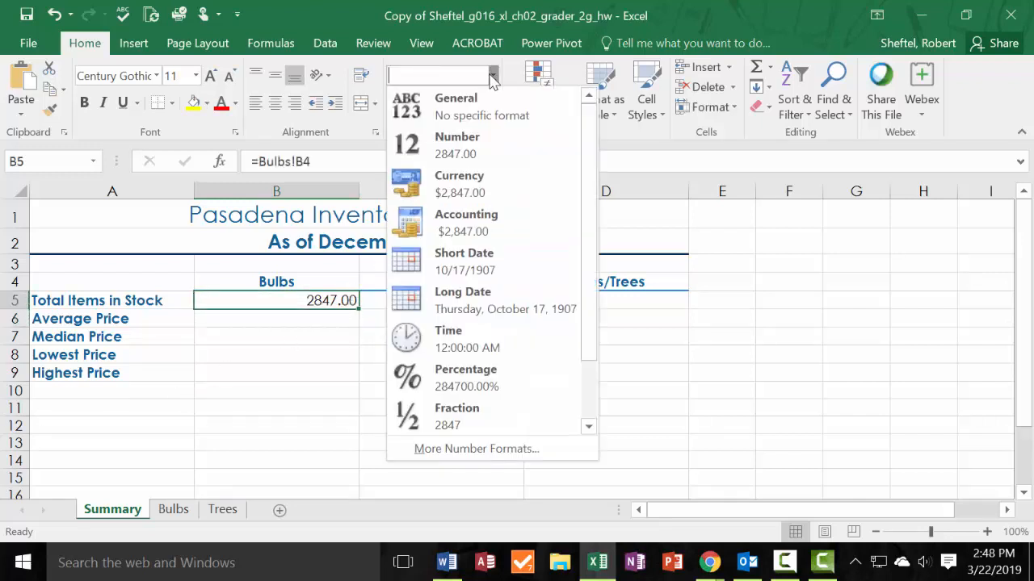
click(492, 117)
click(417, 375)
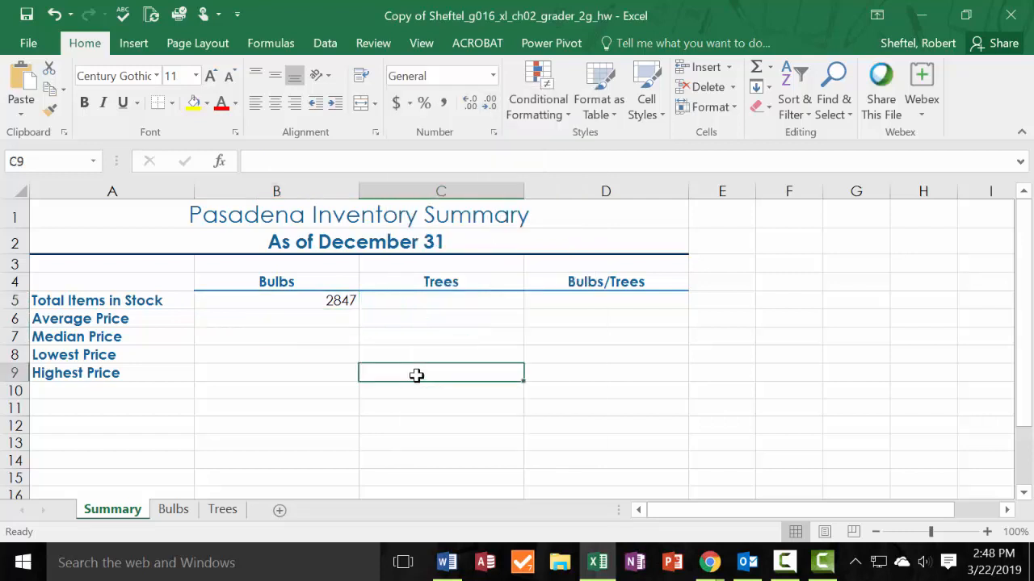
Format cell B5 of the Summary sheet with Comma Style and no decimal places.
click(345, 302)
click(444, 103)
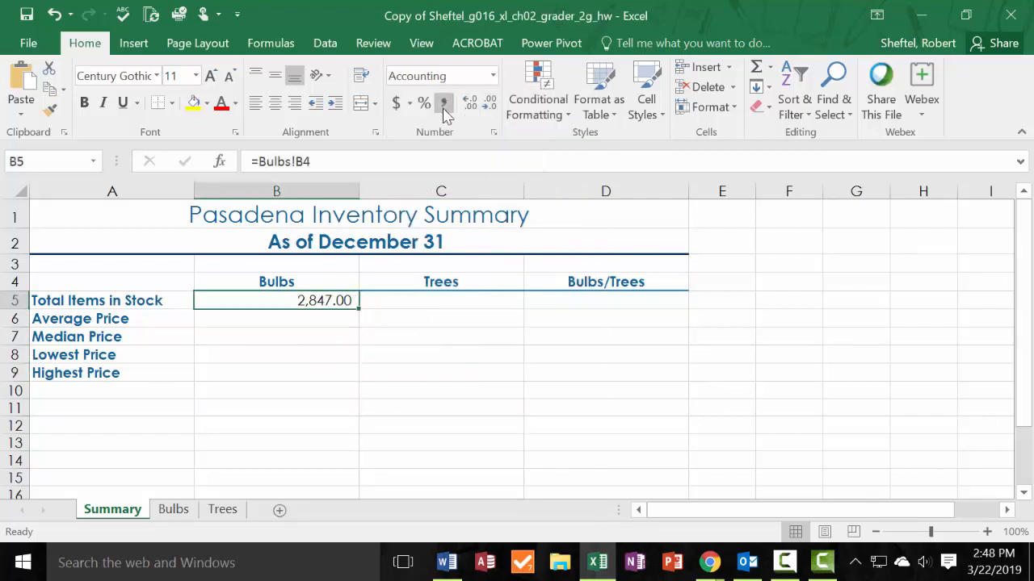
click(493, 76)
click(494, 76)
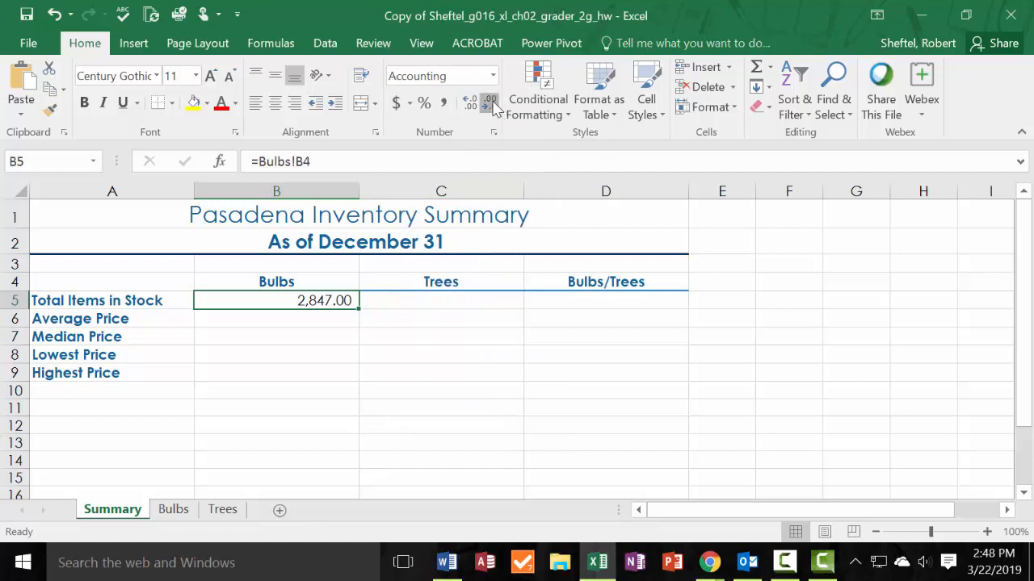
click(490, 102)
click(489, 103)
click(449, 388)
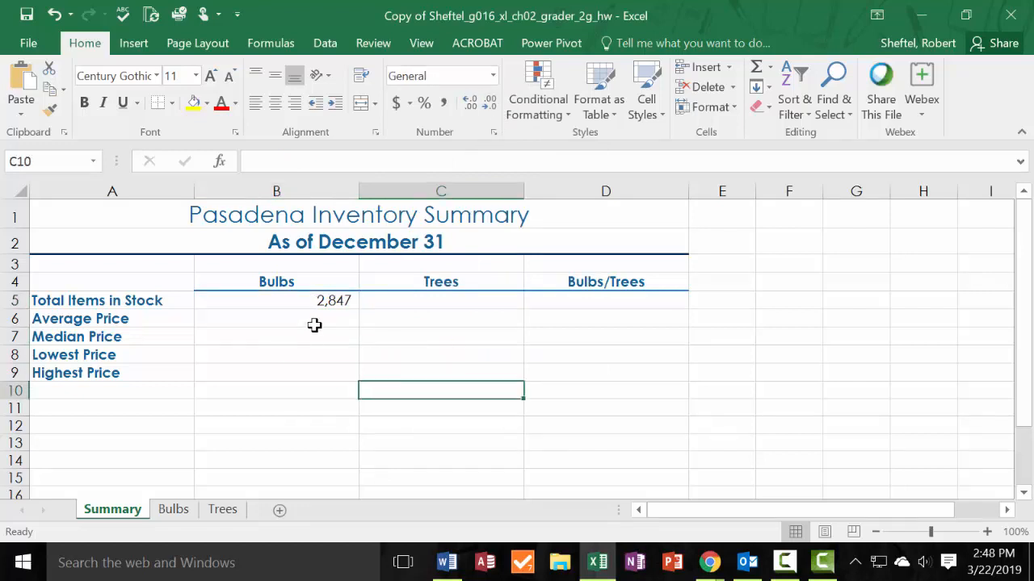
click(326, 300)
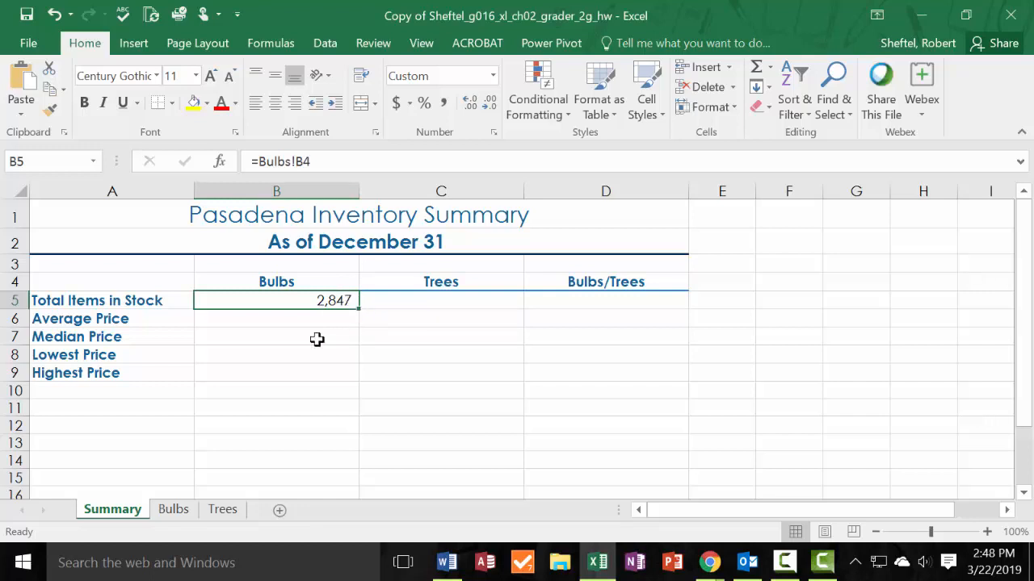
Link cell B6 of the Summary sheet to the average price in cell B5 of the Bulbs sheet.
click(317, 355)
click(339, 299)
drag(343, 300, 332, 354)
click(332, 316)
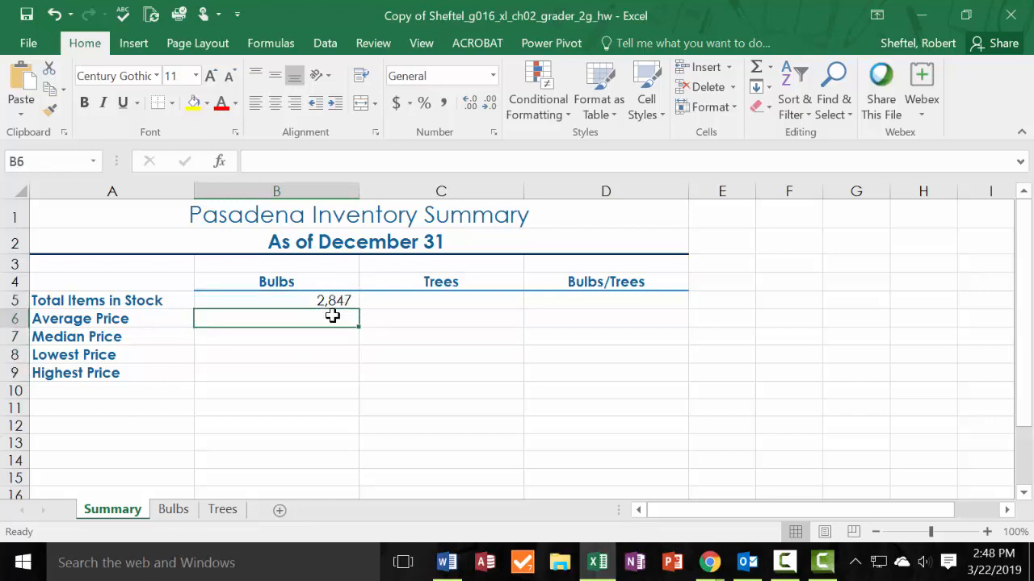
text(=)
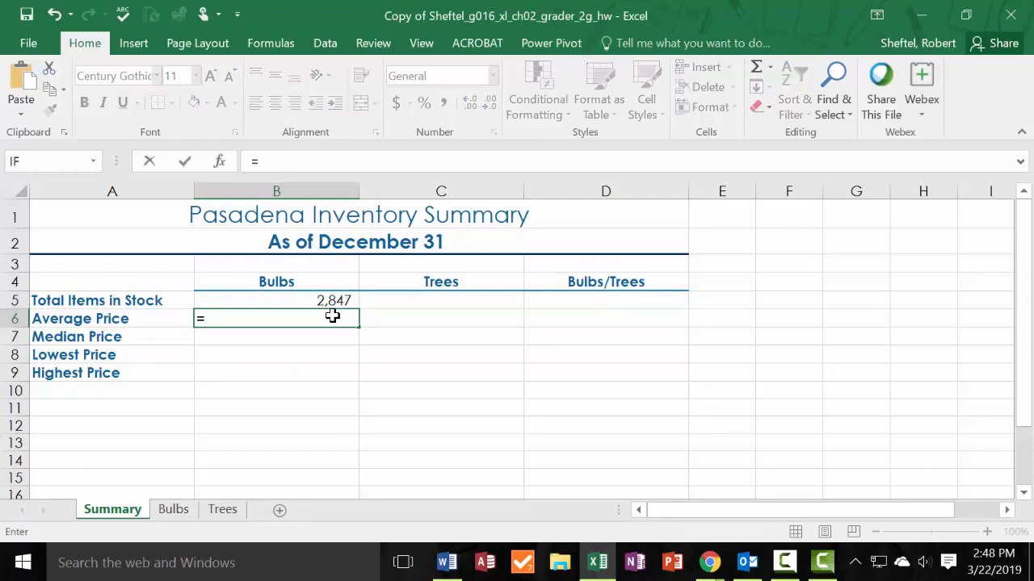
click(183, 510)
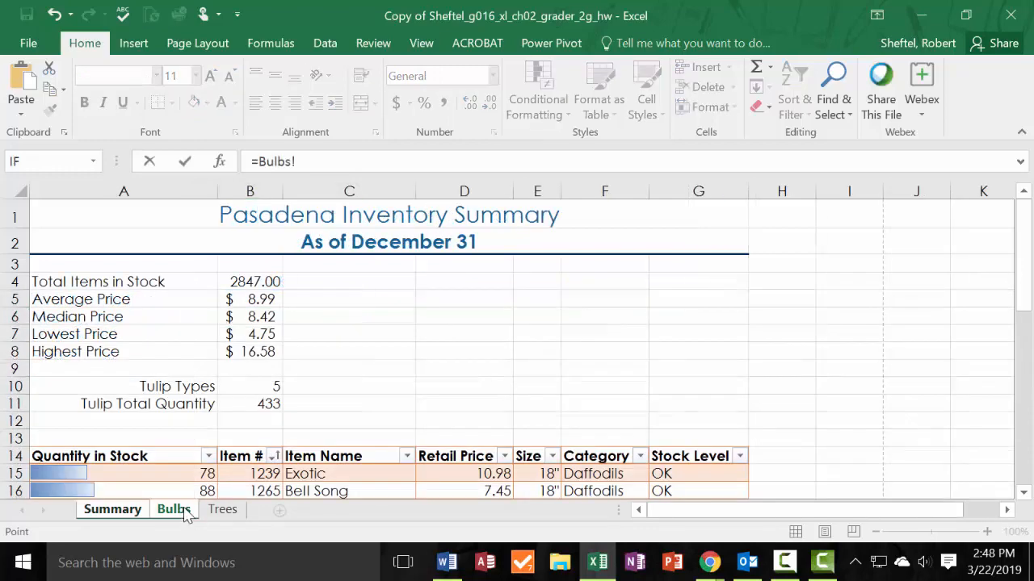
click(266, 297)
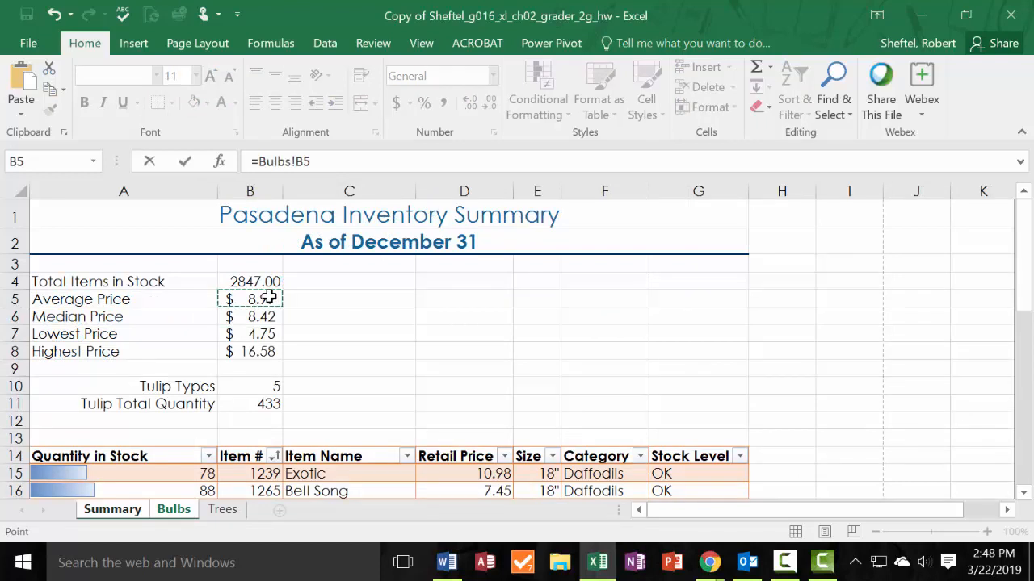
key(Return)
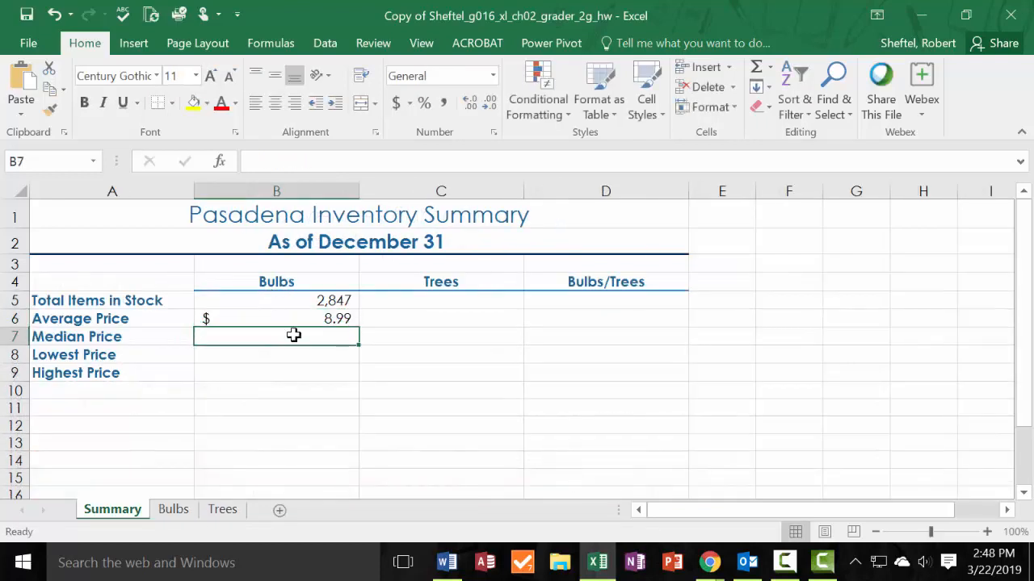
Link Summary cells B7 and B8 to the median price in B6 and the lowest price in B7 of the Bulbs sheet.
text(=)
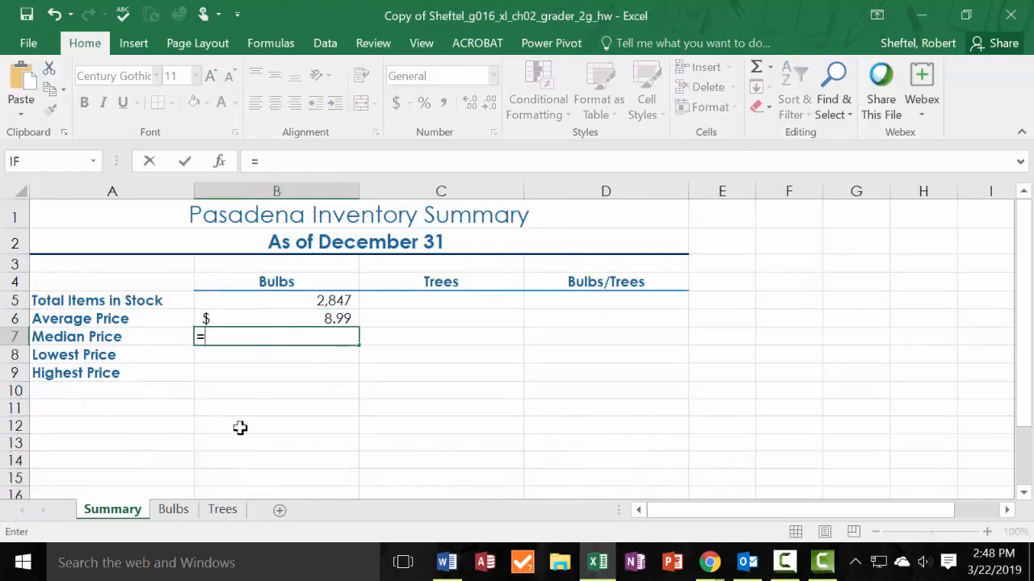
click(173, 510)
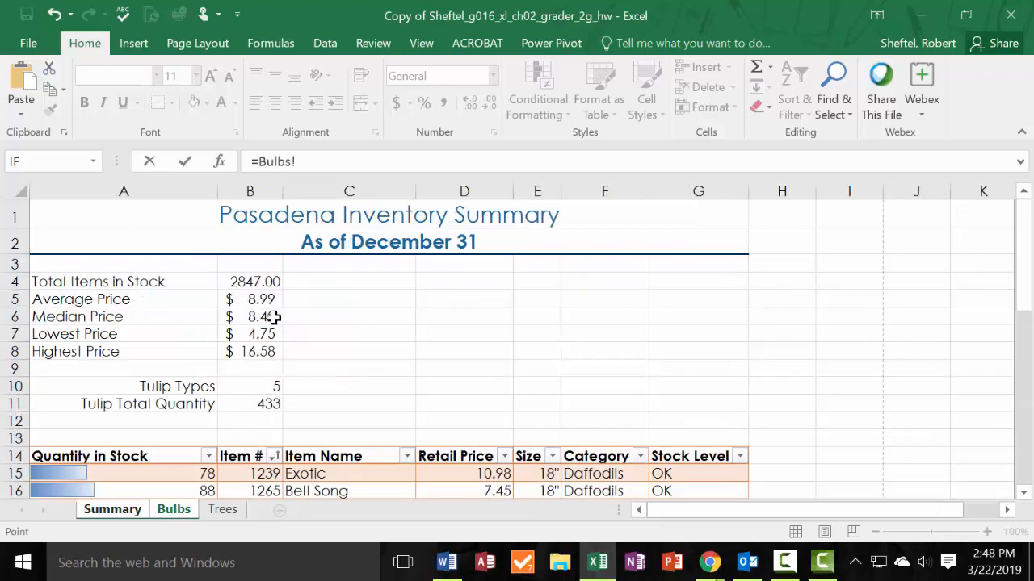
click(273, 318)
key(Return)
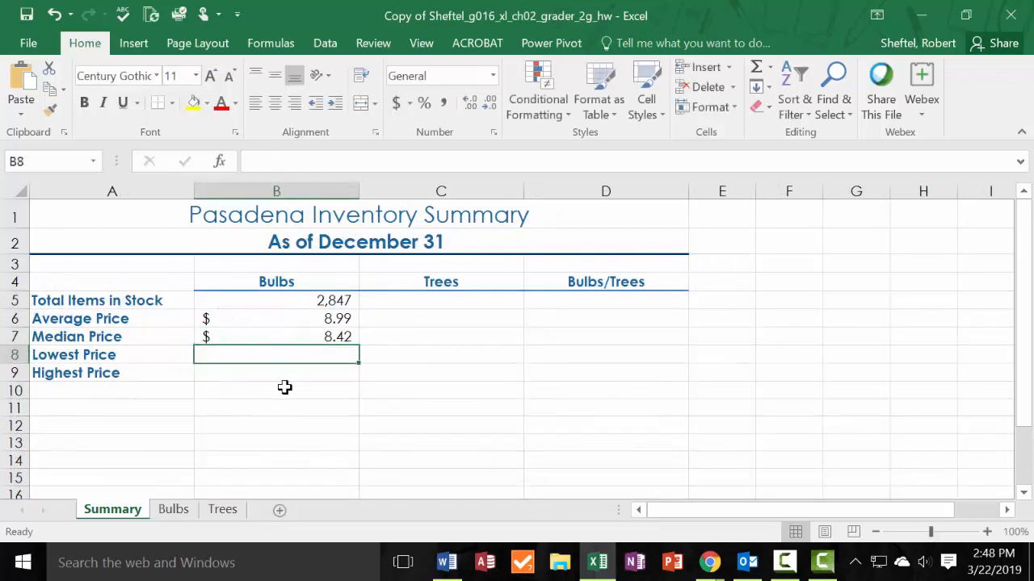
text(=)
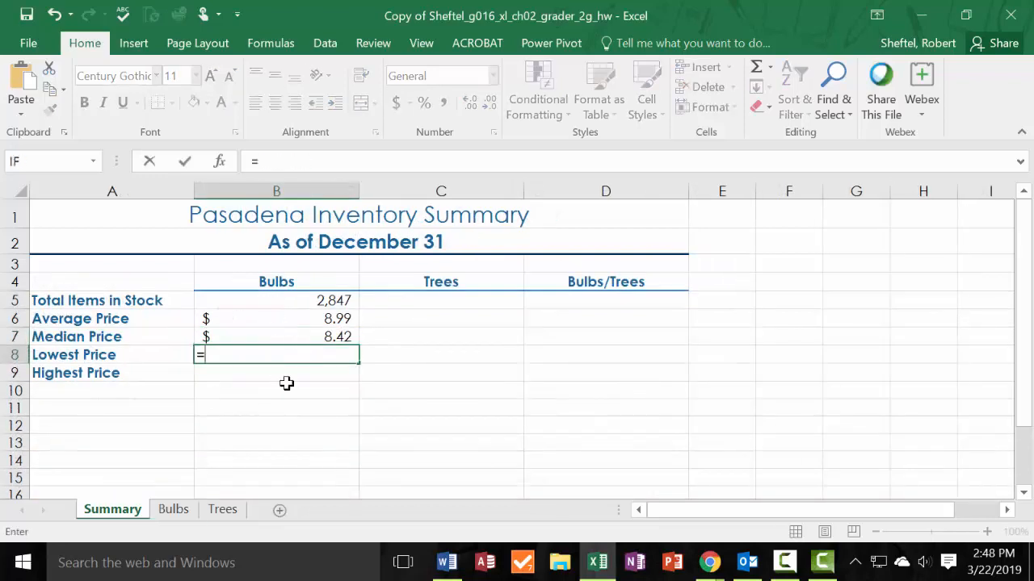
click(188, 508)
click(270, 335)
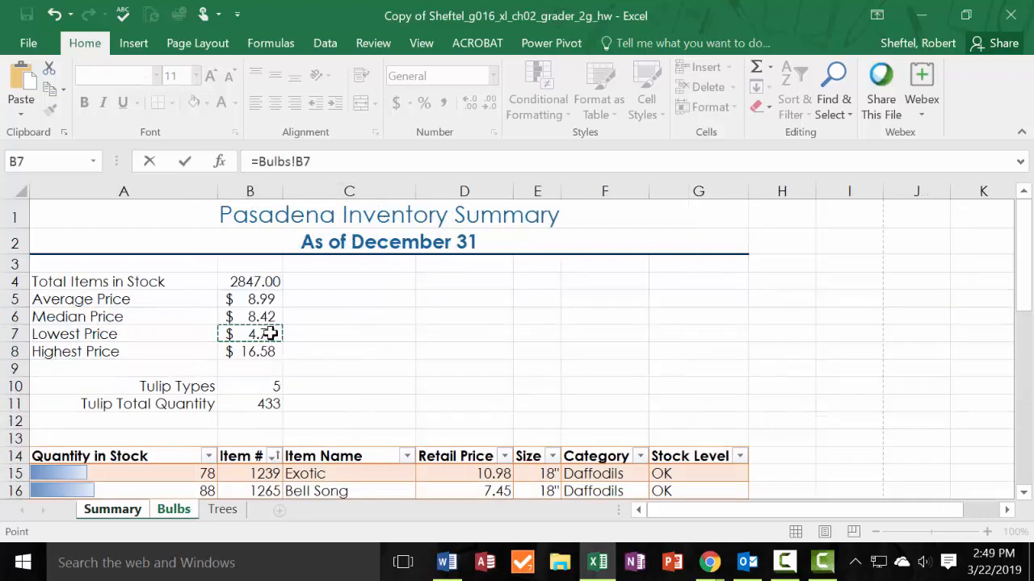
key(Return)
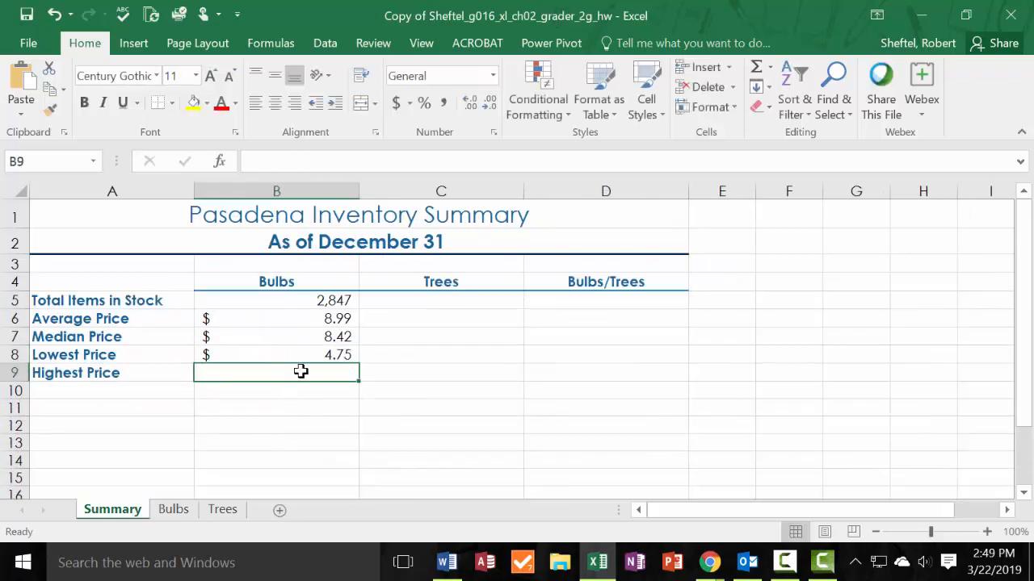
Link cell B9 of the Summary sheet to the highest price in cell B8 of the Bulbs sheet.
text(=)
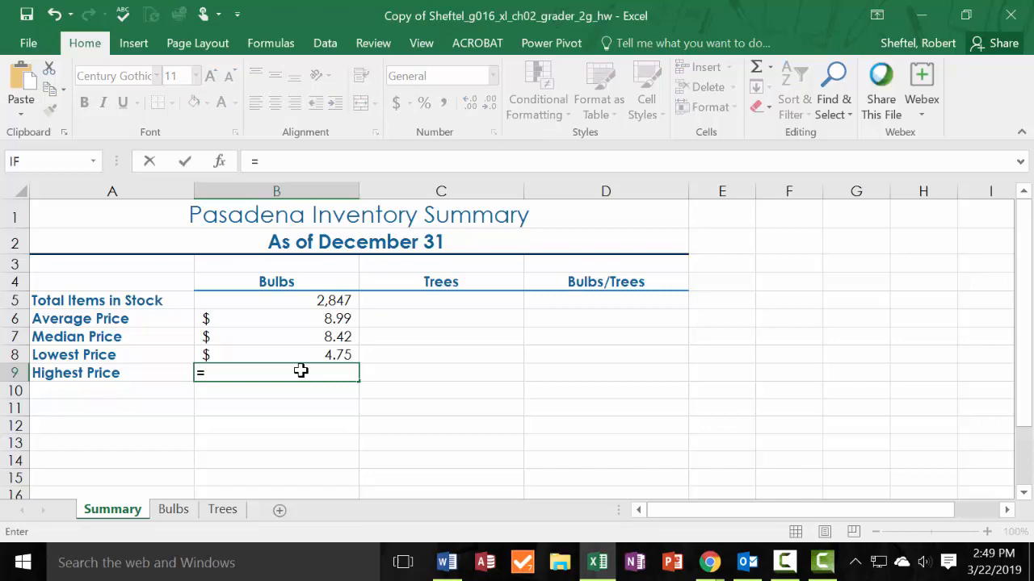
click(172, 509)
click(271, 359)
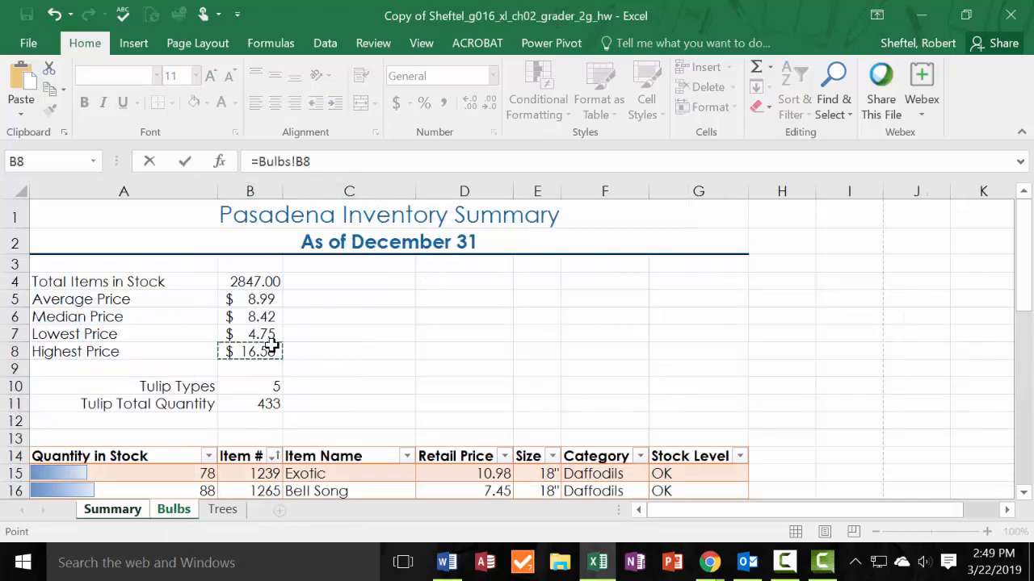
key(Return)
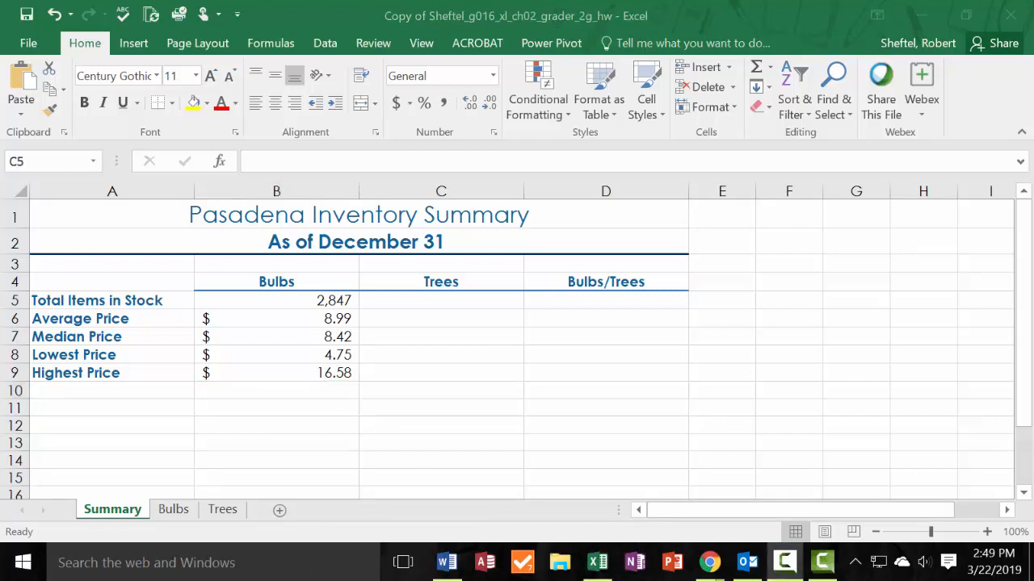
Link cell C5 of the Summary sheet to the total items in stock in cell B4 of the Trees sheet.
click(471, 308)
text(=)
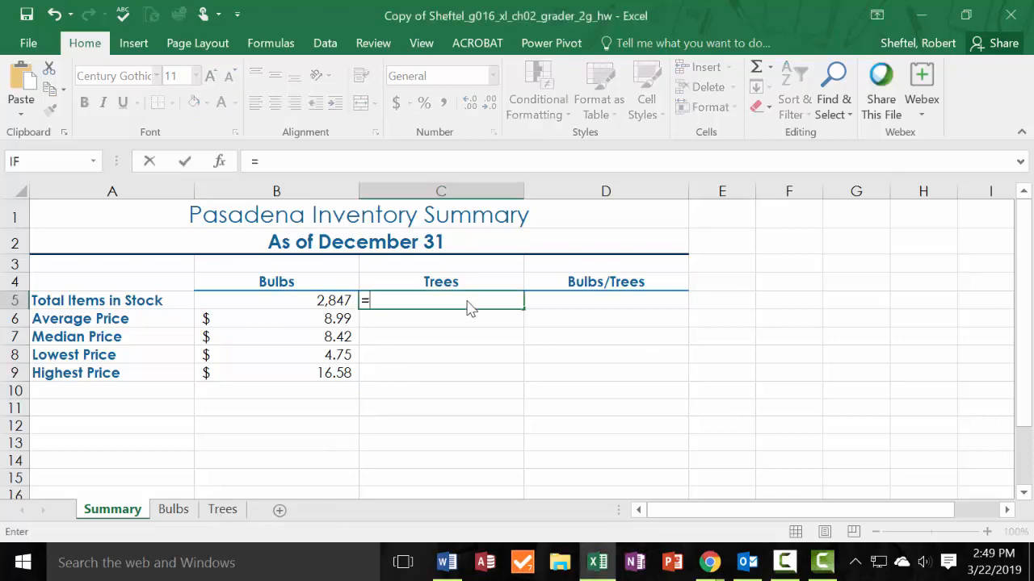
click(222, 510)
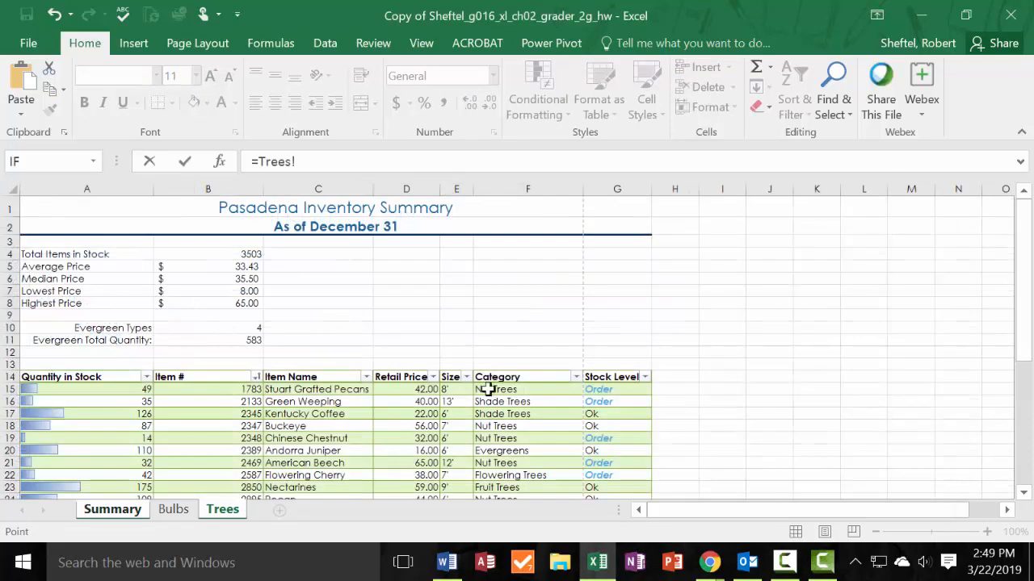
click(250, 254)
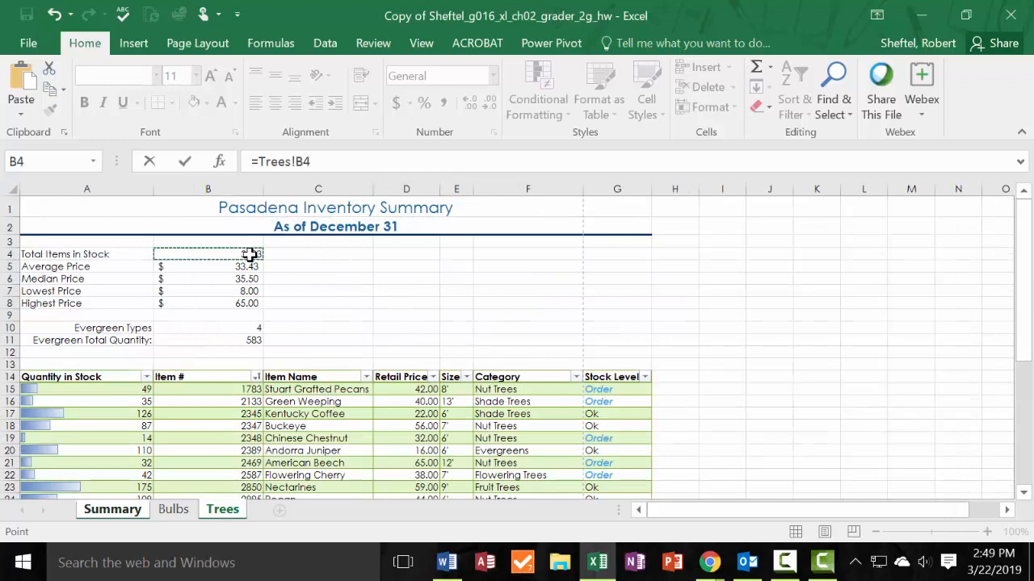
key(Return)
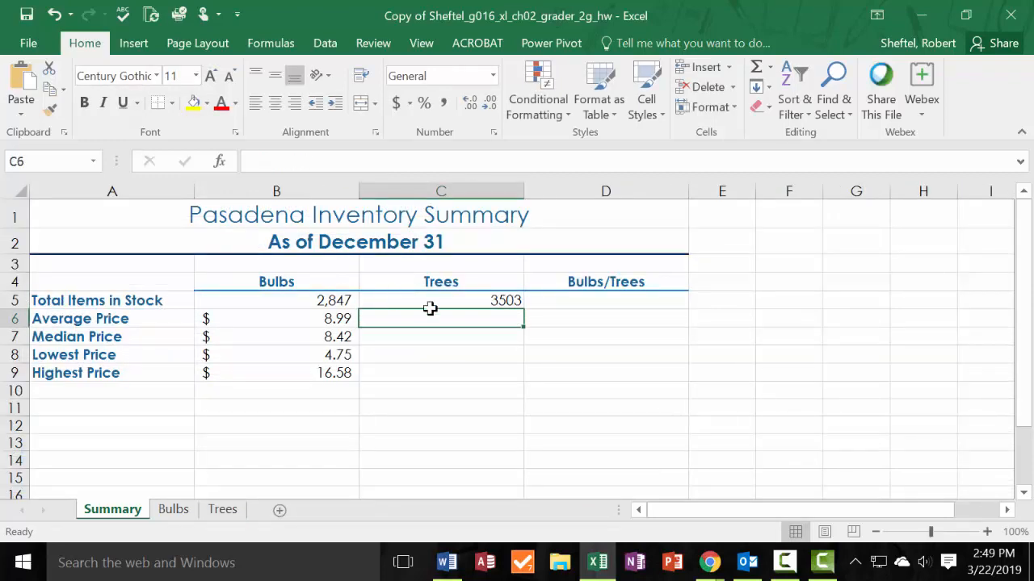
Format cell C5 of the Summary sheet with Comma Style and no decimal places.
click(503, 302)
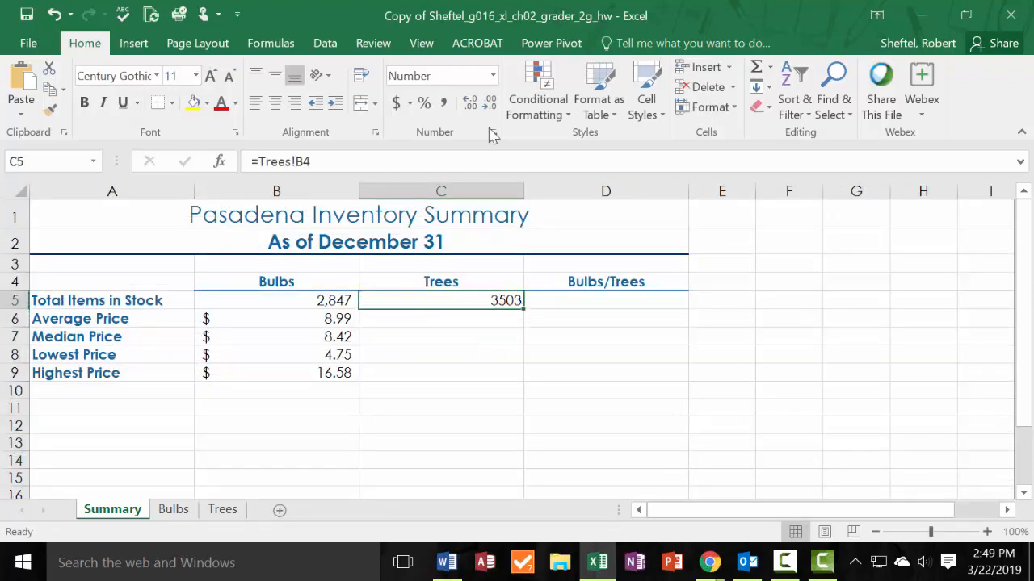
click(444, 103)
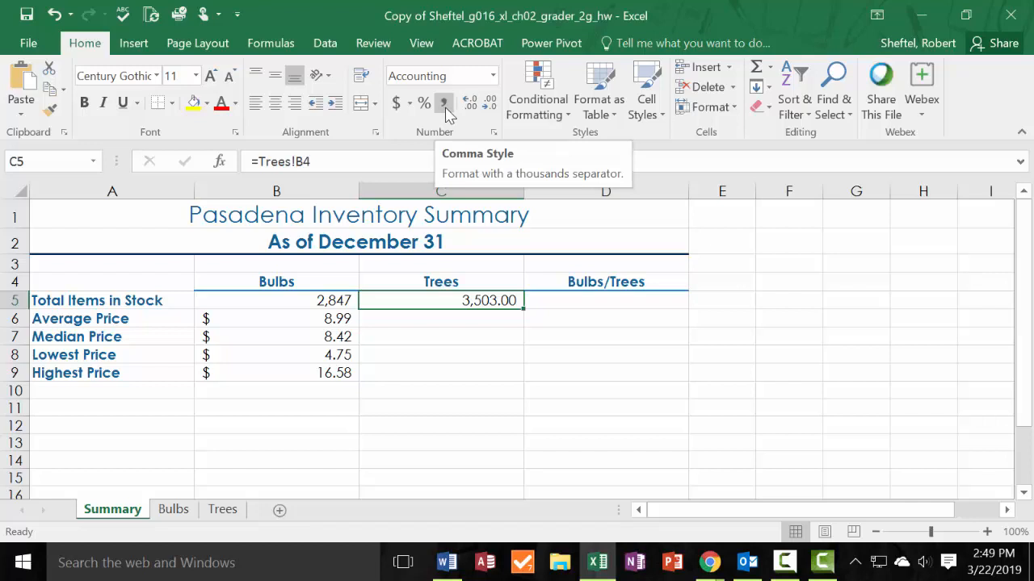
click(489, 105)
click(489, 105)
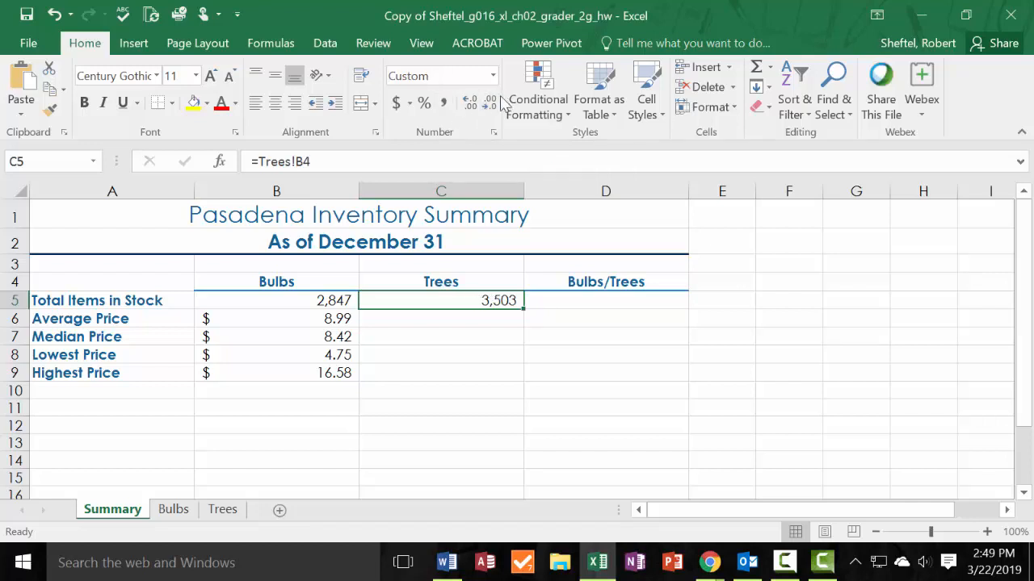
Link cell C6 of the Summary sheet to the average price in cell B5 of the Trees sheet.
click(486, 318)
text(=)
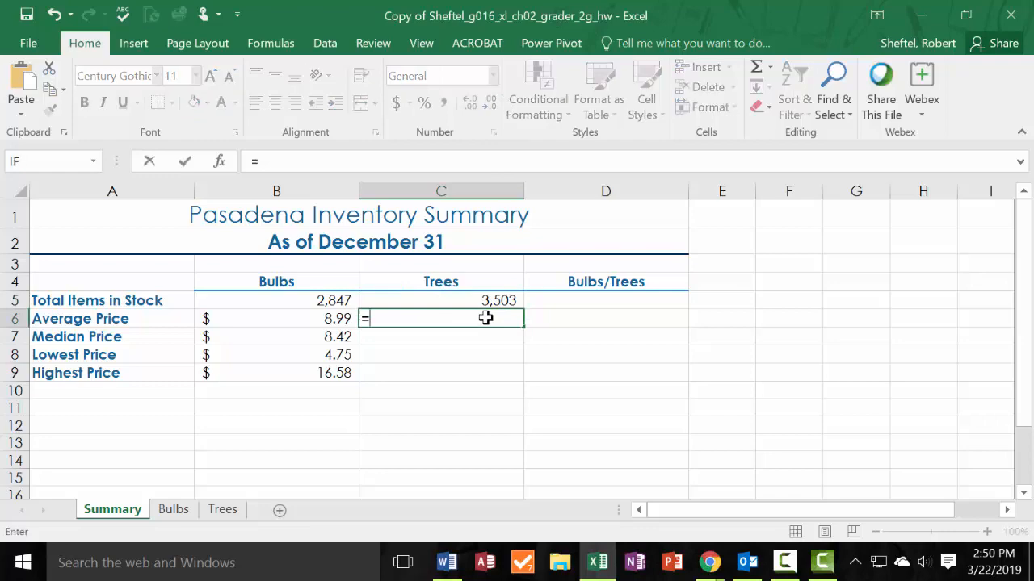
click(227, 518)
click(248, 269)
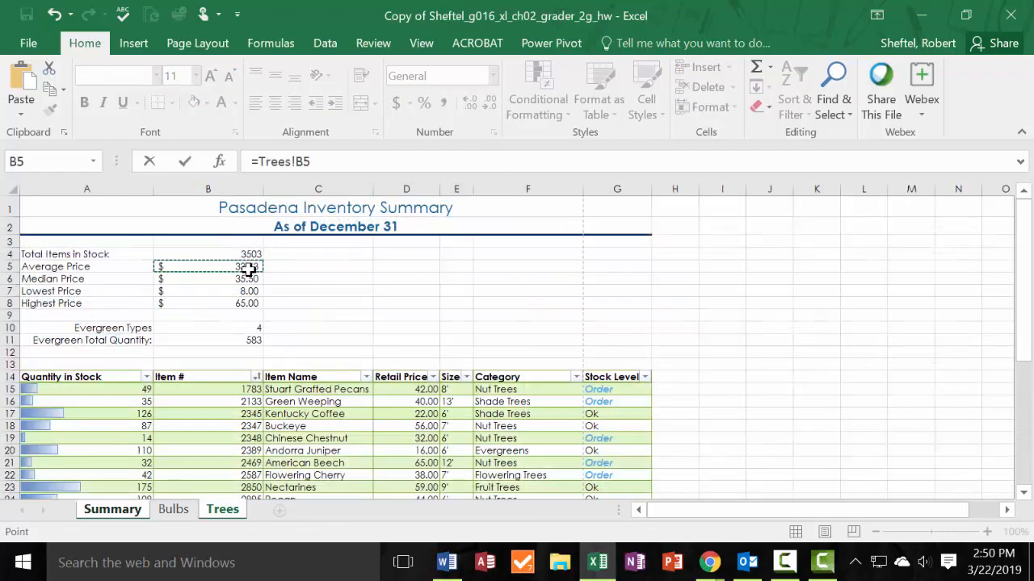
key(Return)
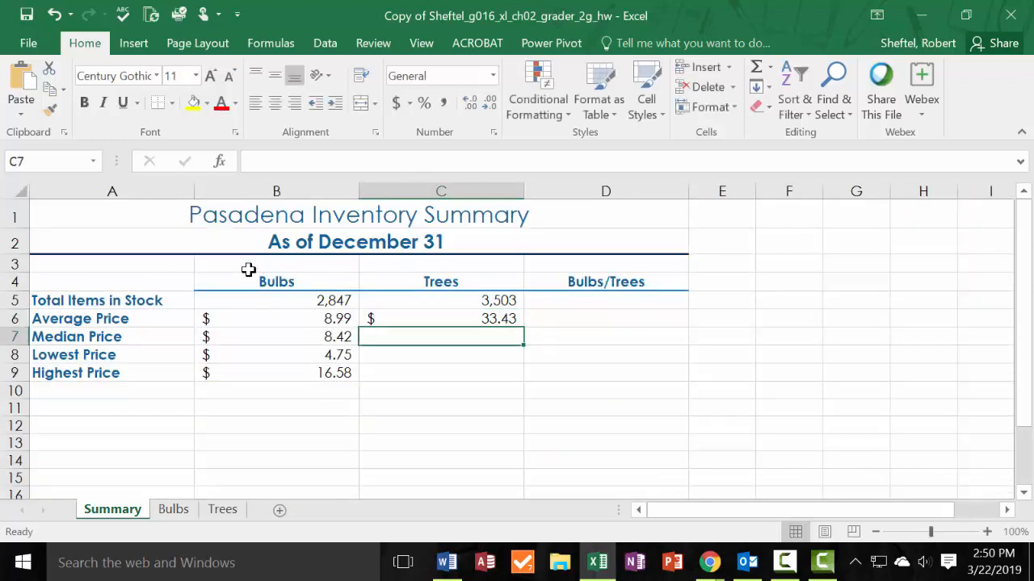
click(514, 320)
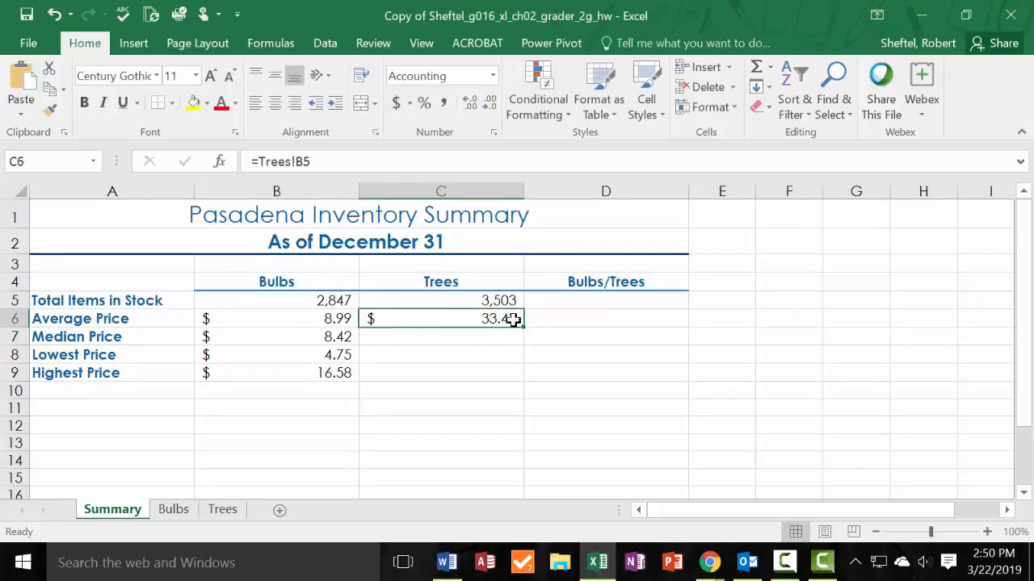
Link cell C7 of the Summary sheet to the median price in cell B6 of the Trees sheet.
click(497, 338)
text(=)
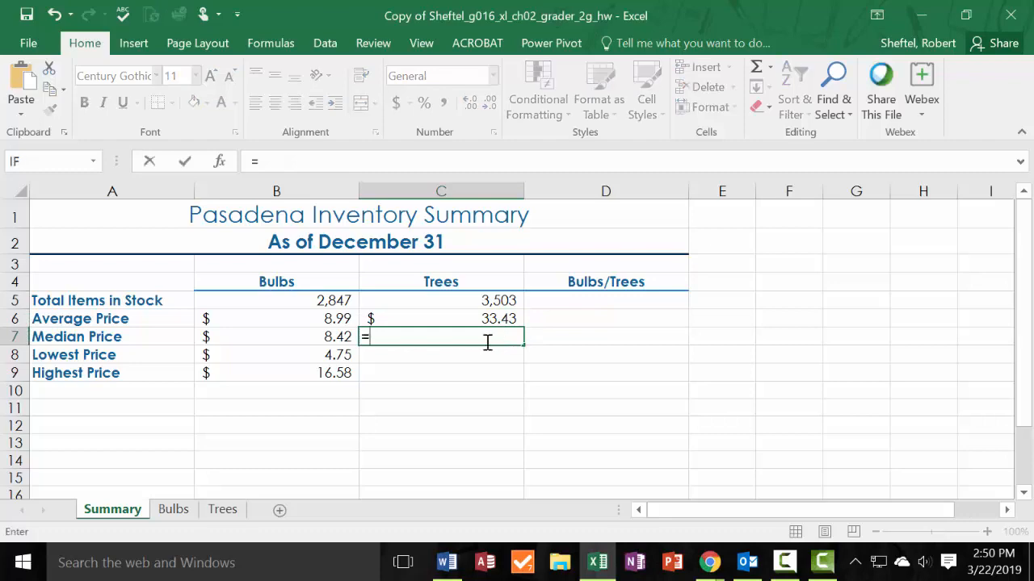
click(223, 513)
click(250, 279)
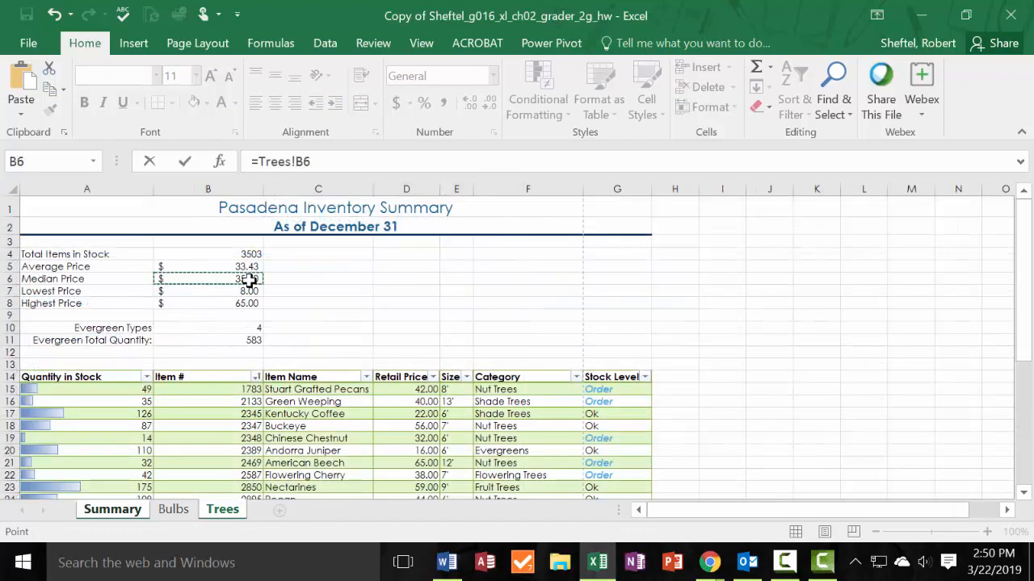
key(Return)
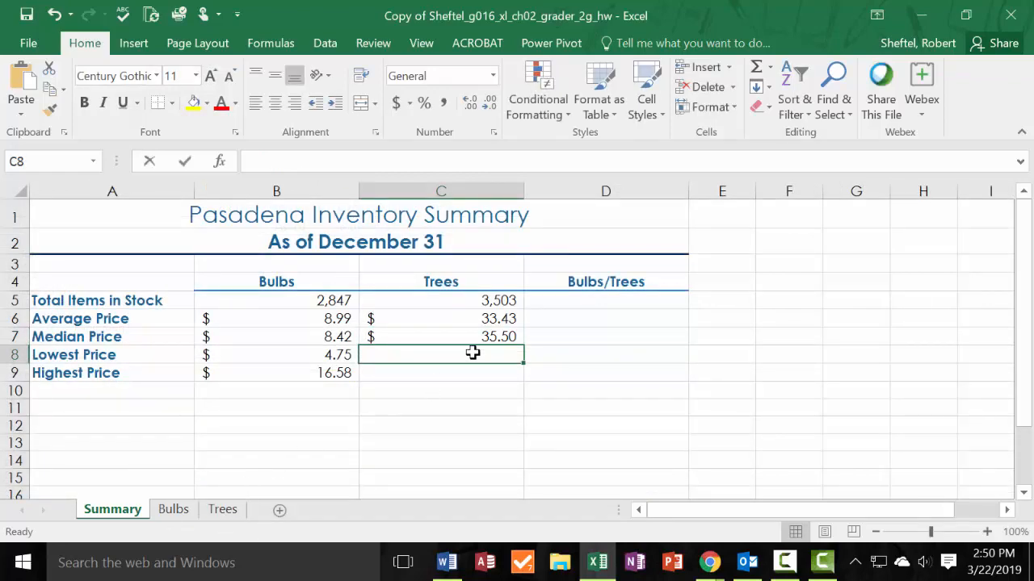
Link Summary cells C8 and C9 to the lowest price in B7 and the highest price in B8 of the Trees sheet.
text(=)
click(224, 509)
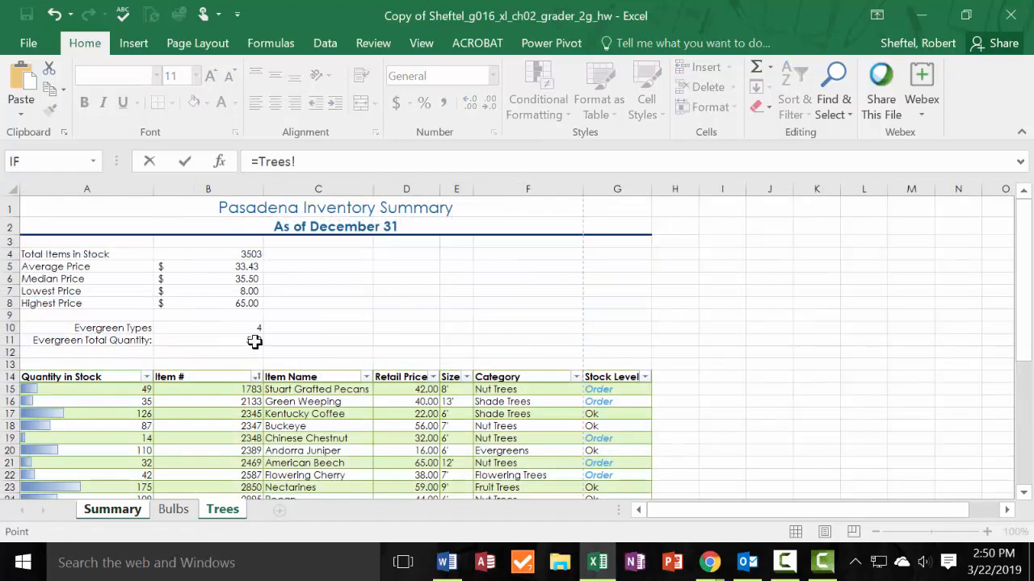
click(250, 291)
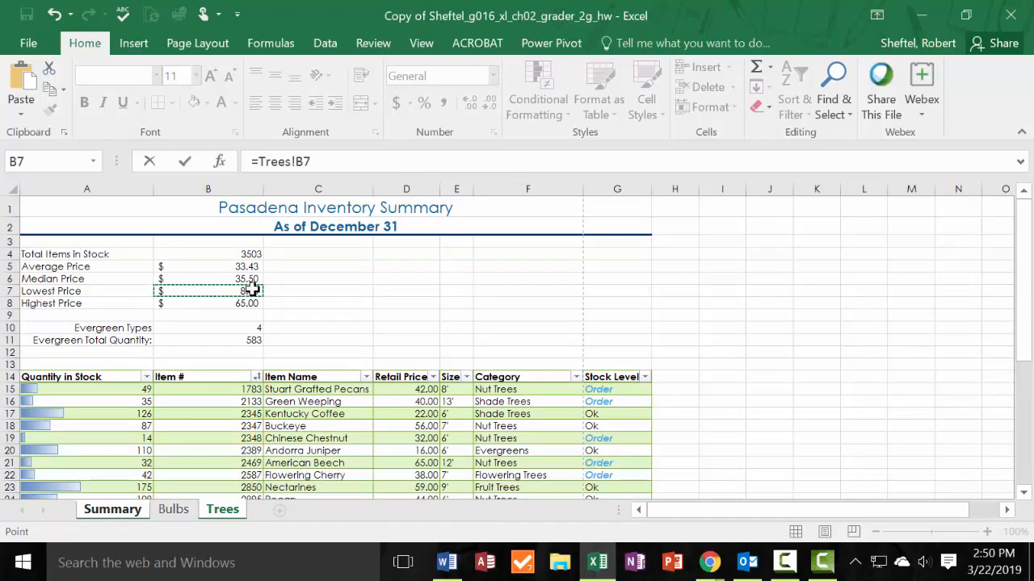
key(Return)
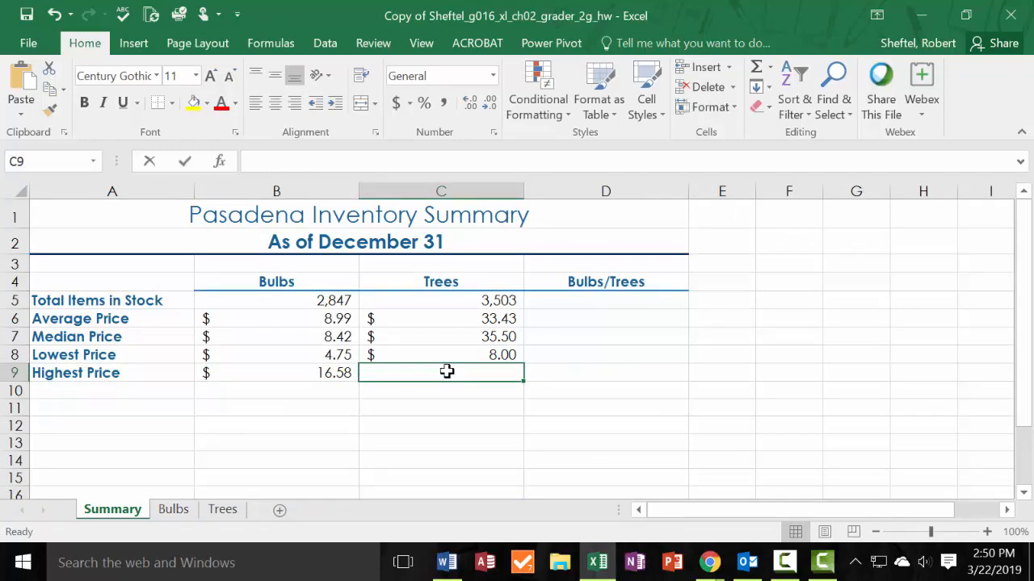
text(=)
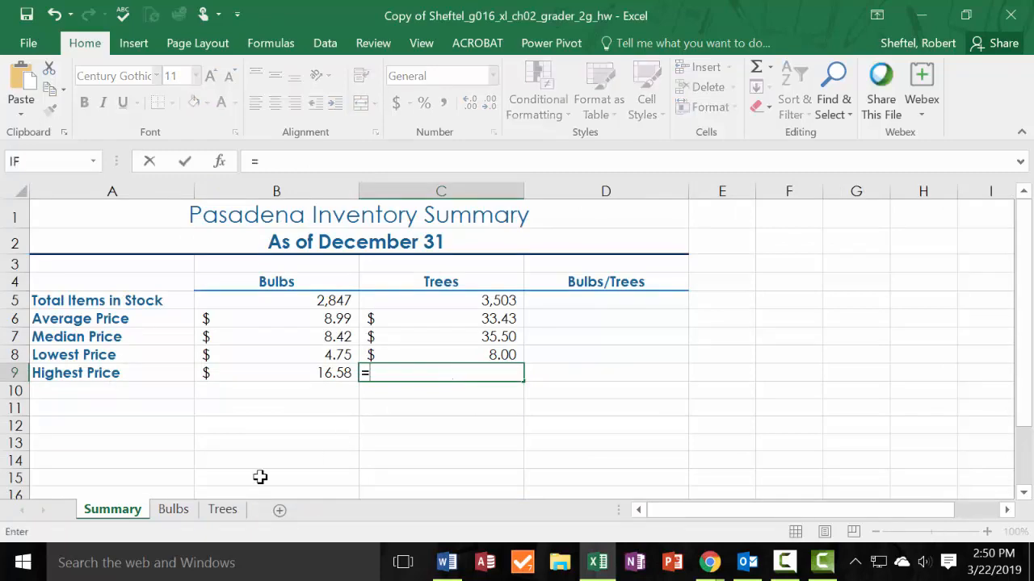
click(223, 510)
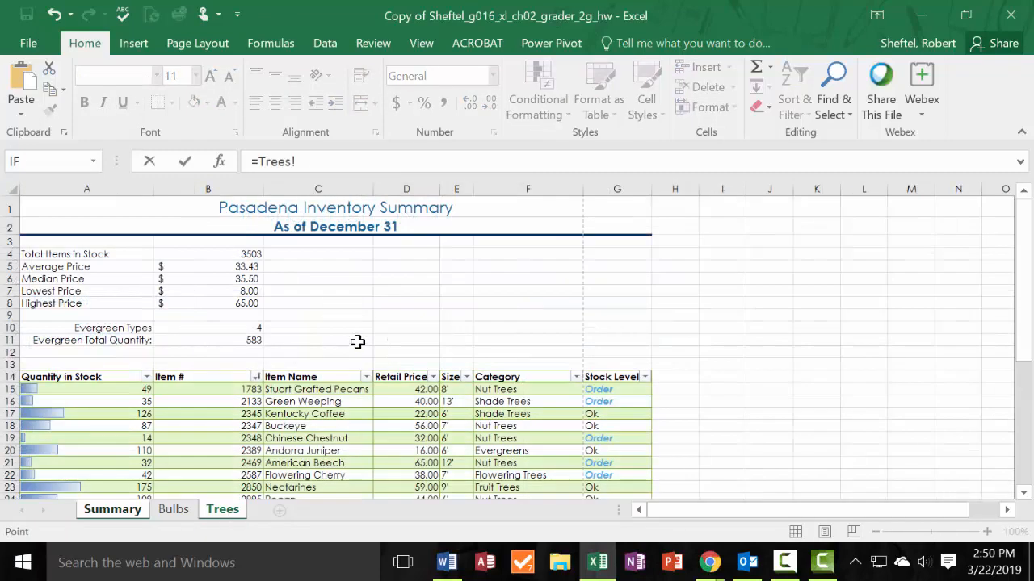
click(249, 303)
key(Return)
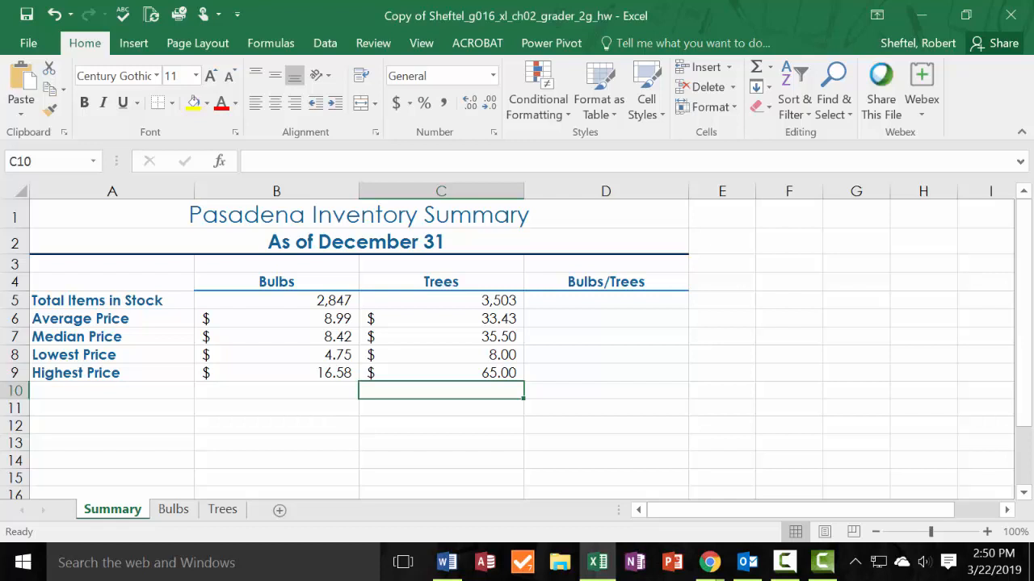
Insert line sparklines in cells D5:D9 of the Summary sheet, using B5:C9 as the data range.
click(605, 301)
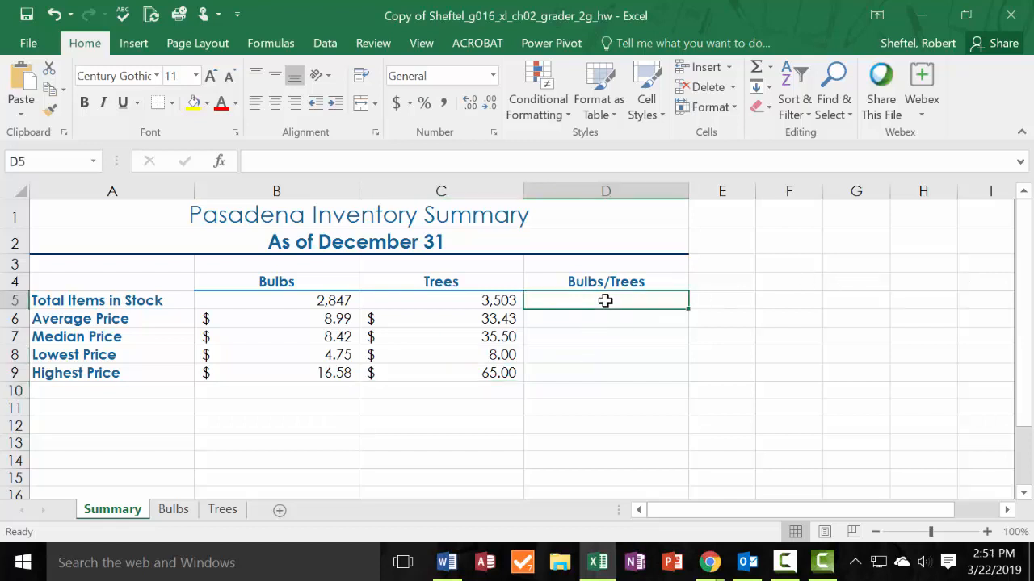
drag(605, 307, 605, 365)
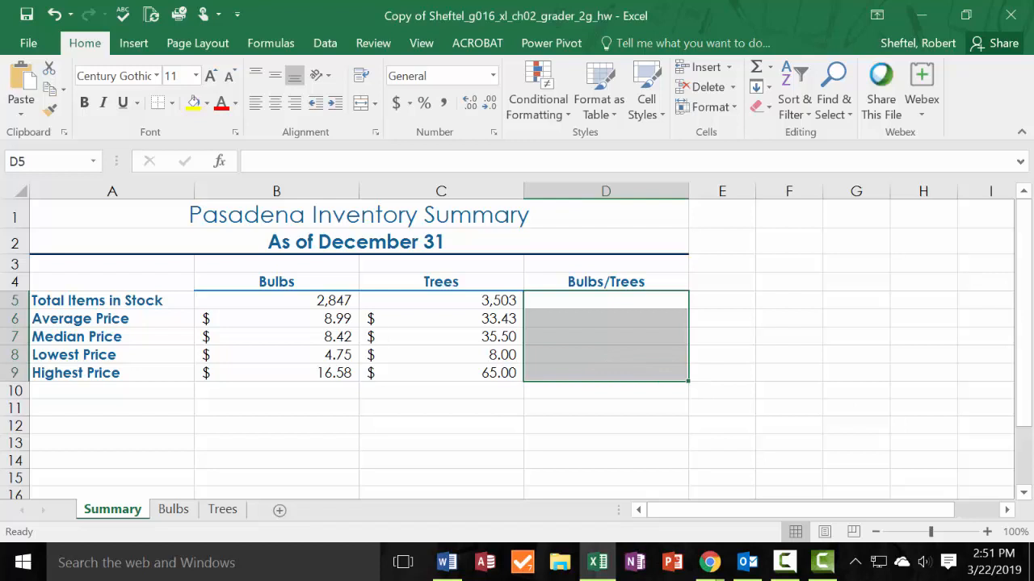
click(137, 52)
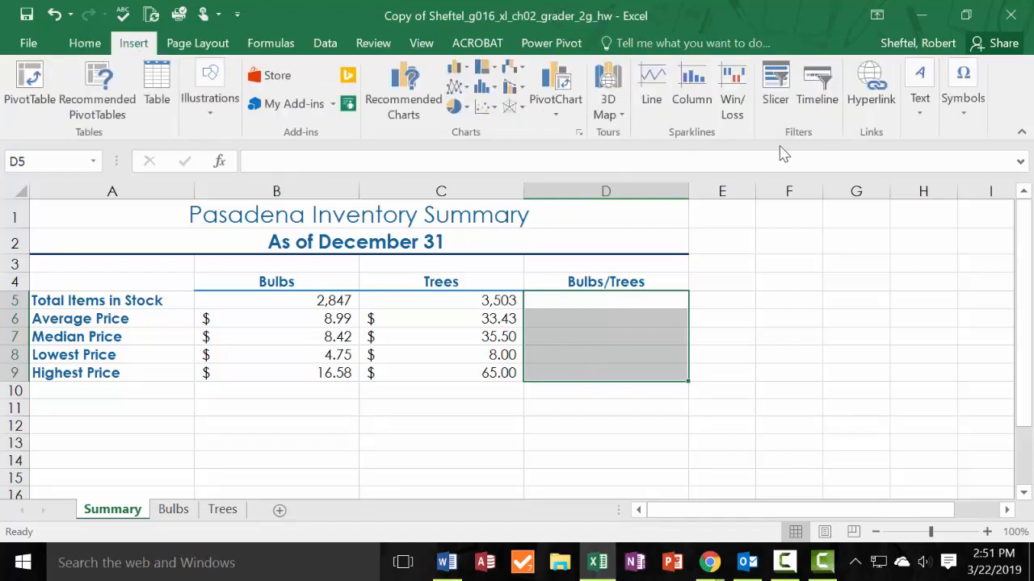
click(652, 101)
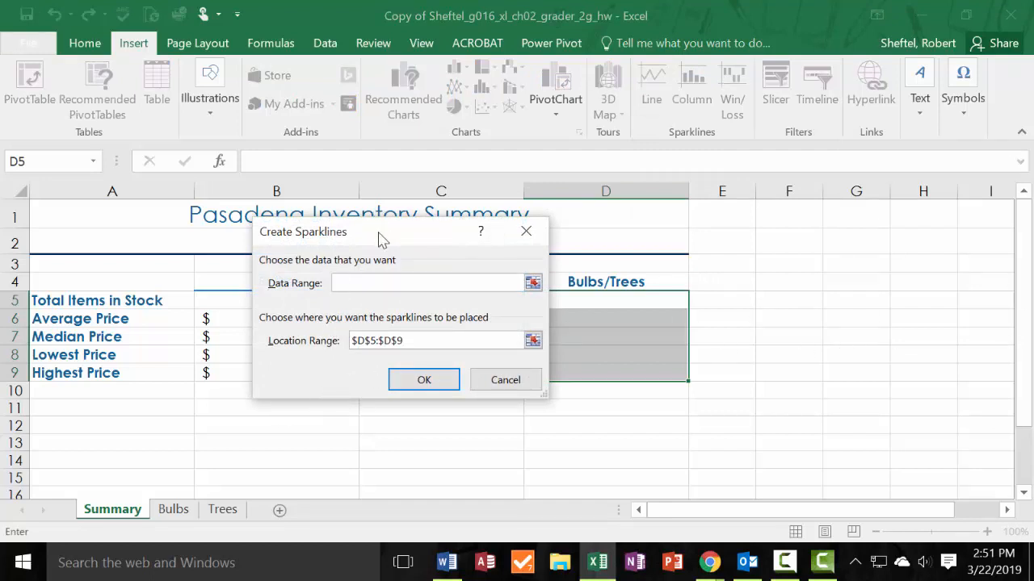
drag(381, 236, 378, 447)
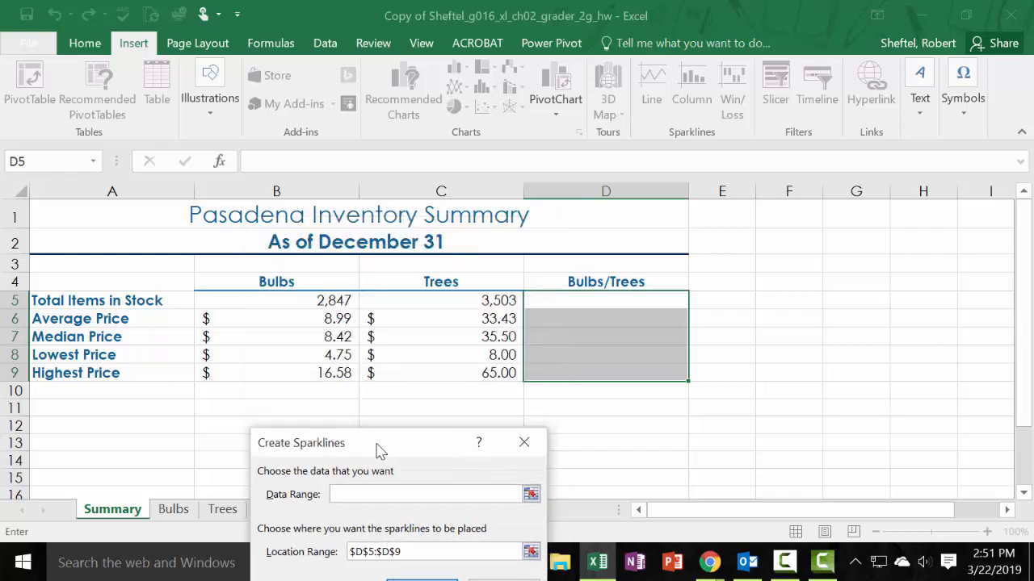
drag(321, 300, 461, 376)
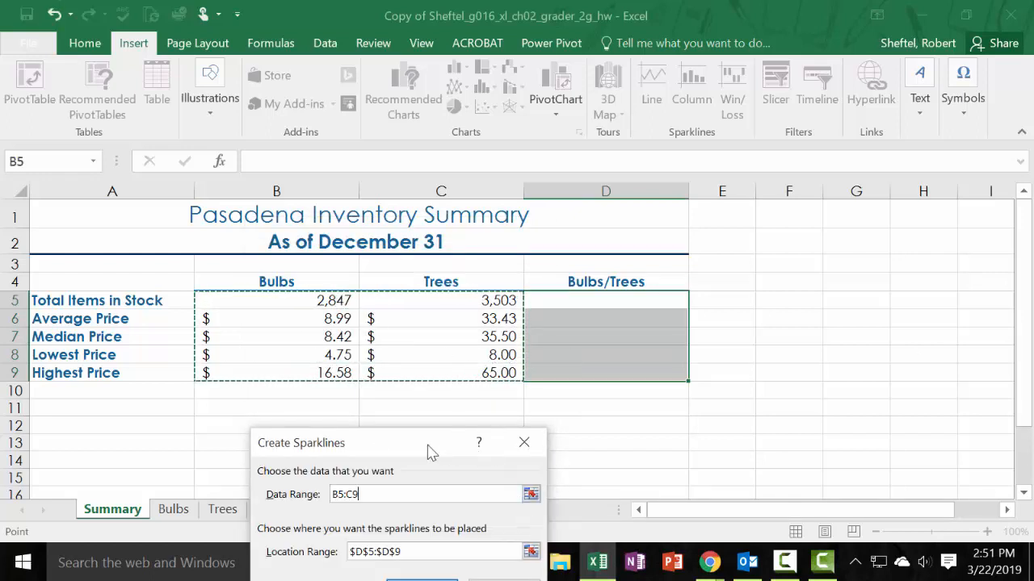
drag(429, 450, 457, 243)
click(453, 398)
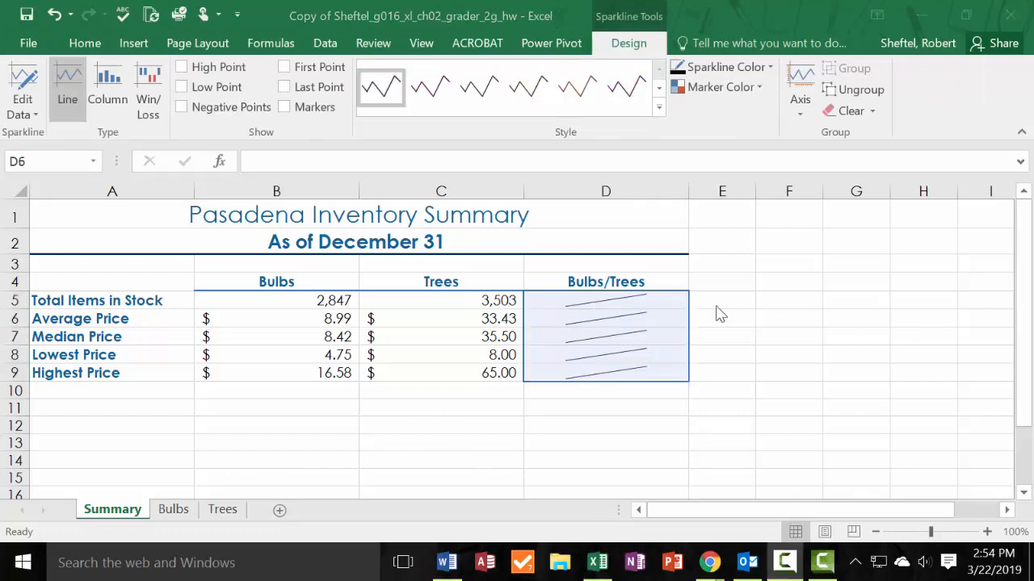
Apply Sparkline Style Accent 1, Darker 50% from cell D5 and Accent 2, Darker 50% from cell D6.
click(662, 307)
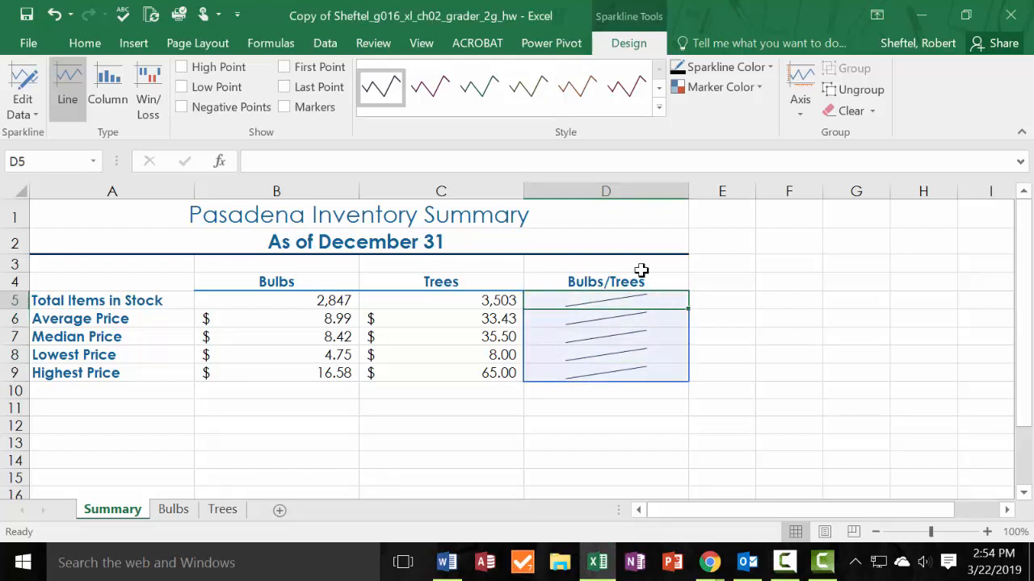
click(659, 107)
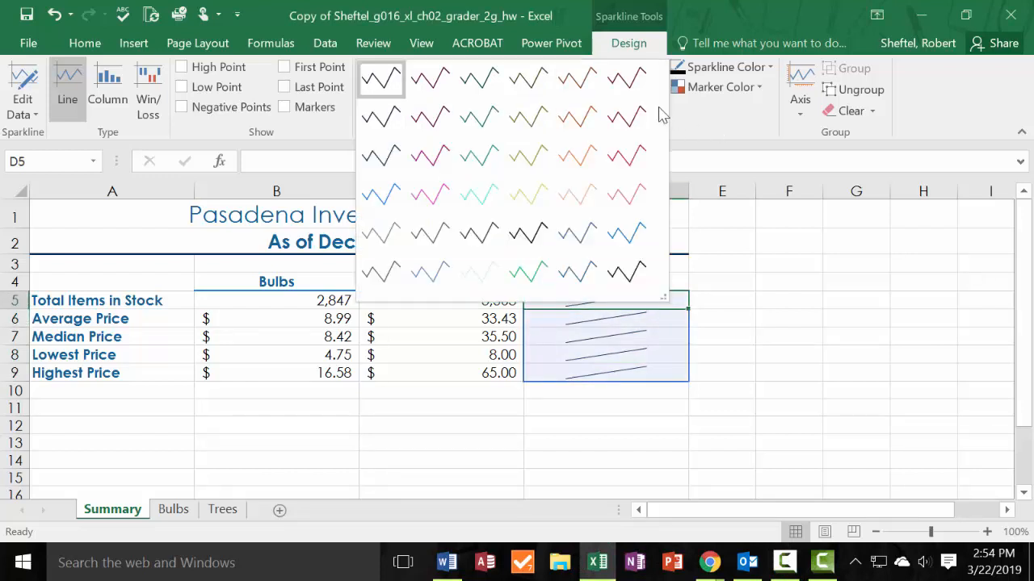
click(374, 81)
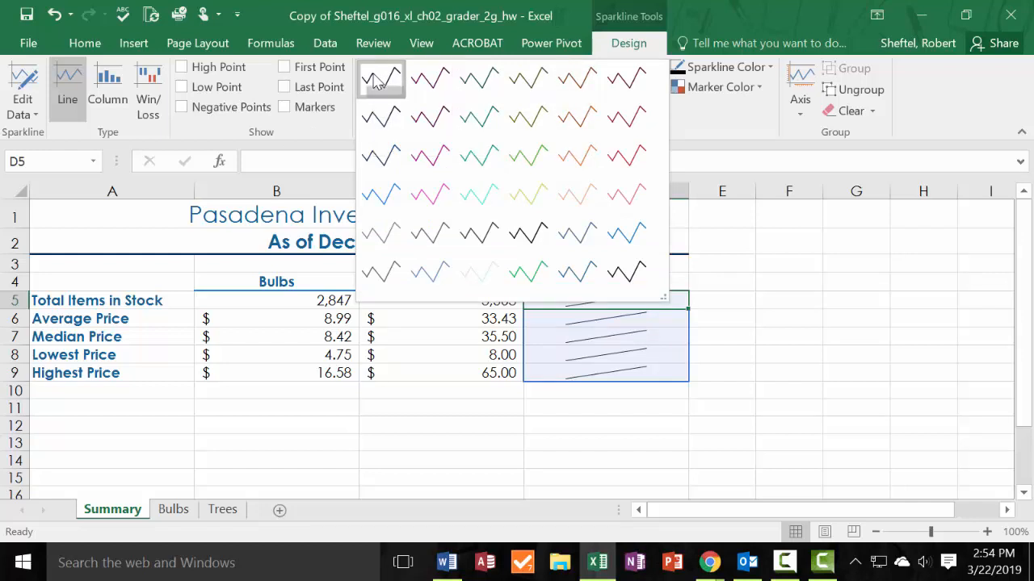
click(586, 319)
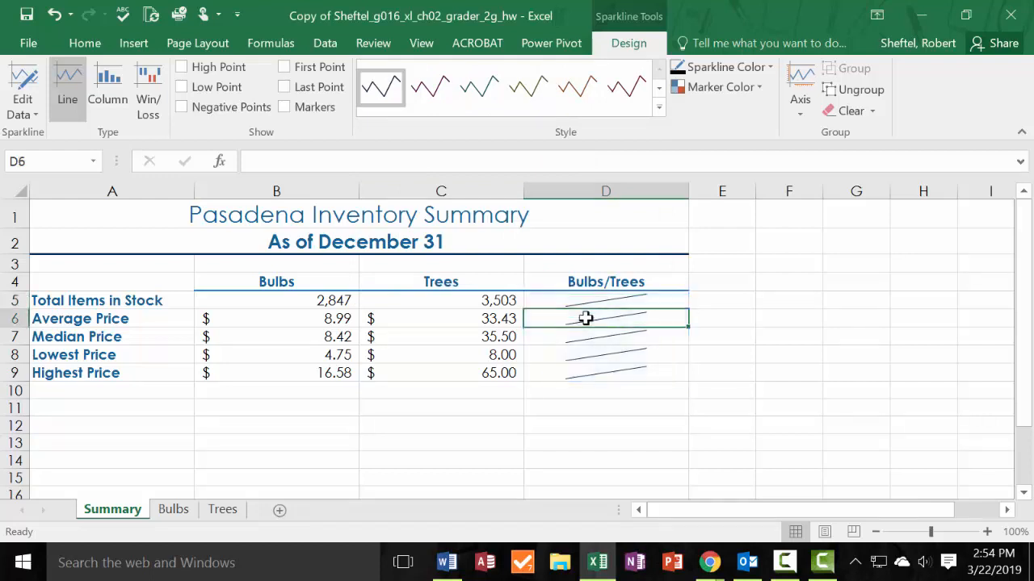
click(659, 108)
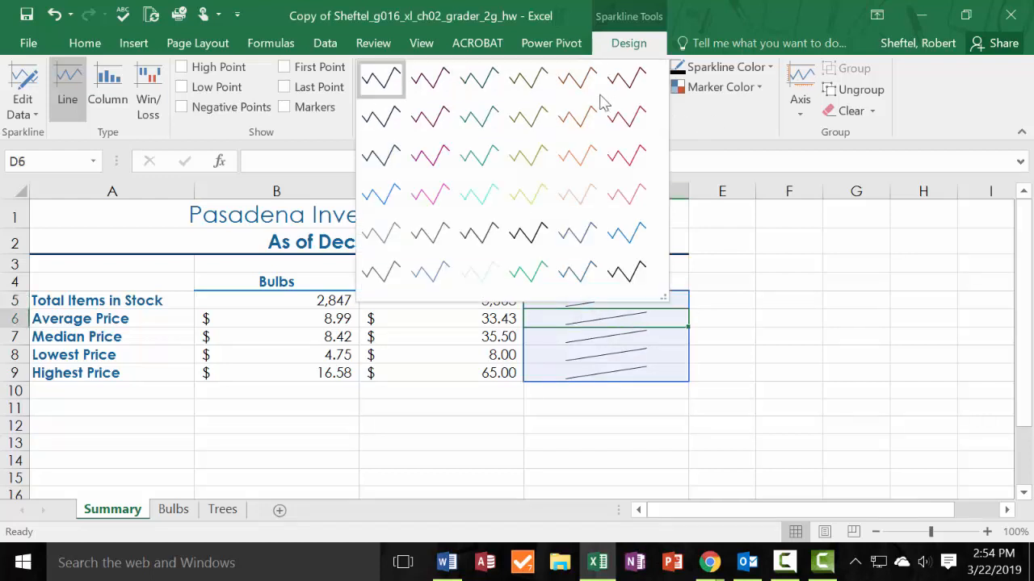
click(434, 81)
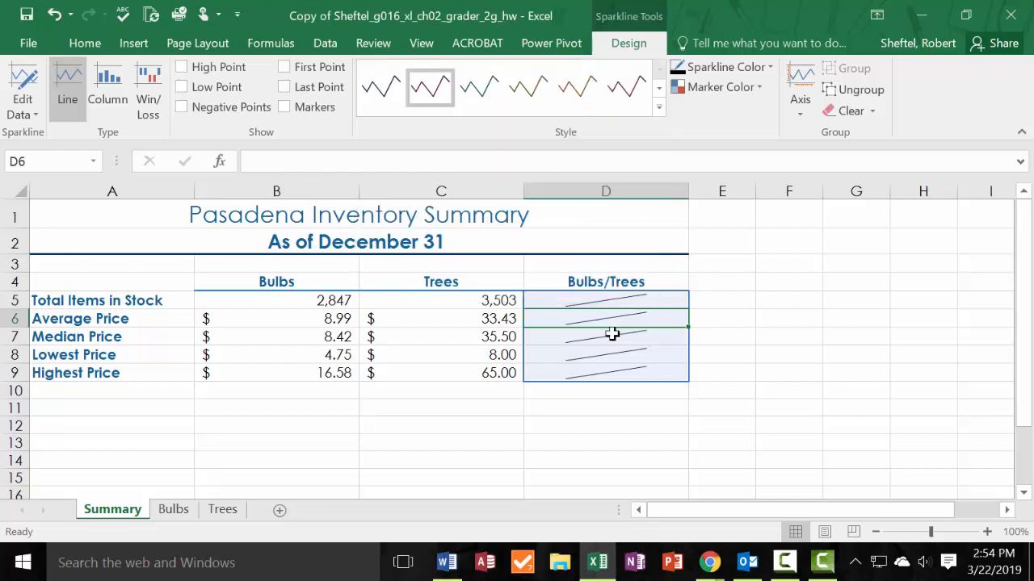
Apply Sparkline Style Accent 3, Darker 50% from cell D7 and Accent 4, Darker 50% from cell D8.
click(638, 334)
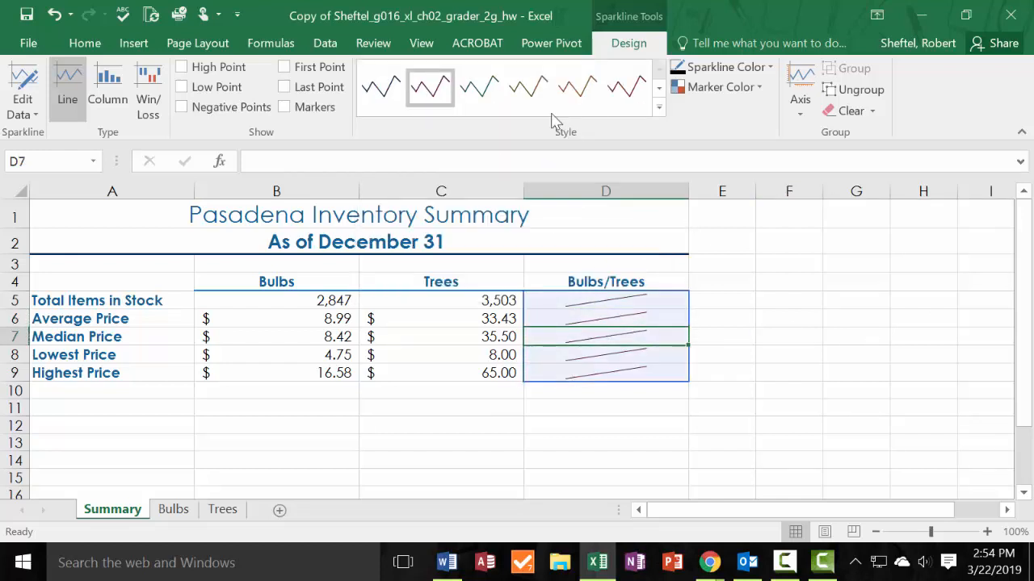
click(479, 87)
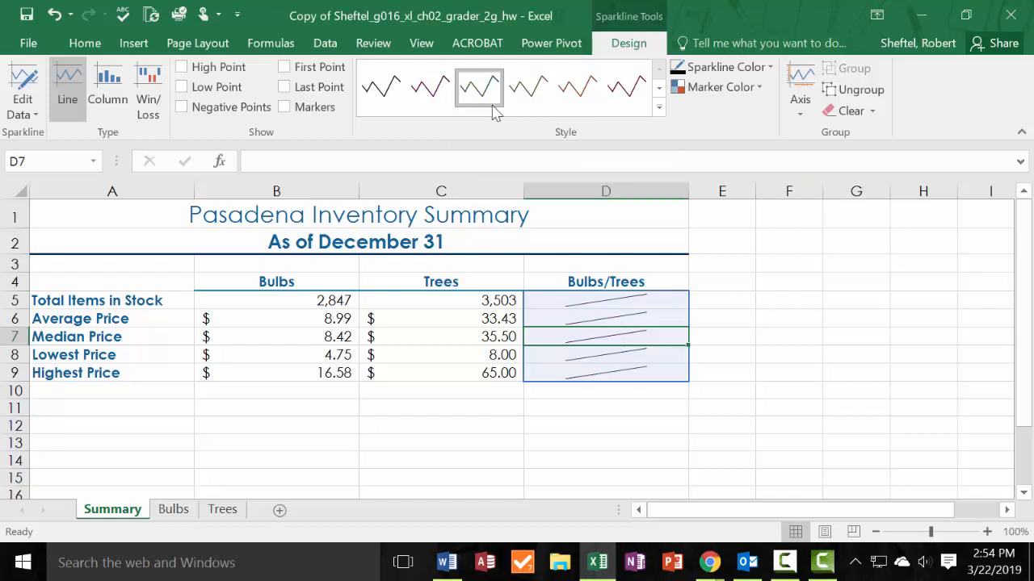
click(598, 358)
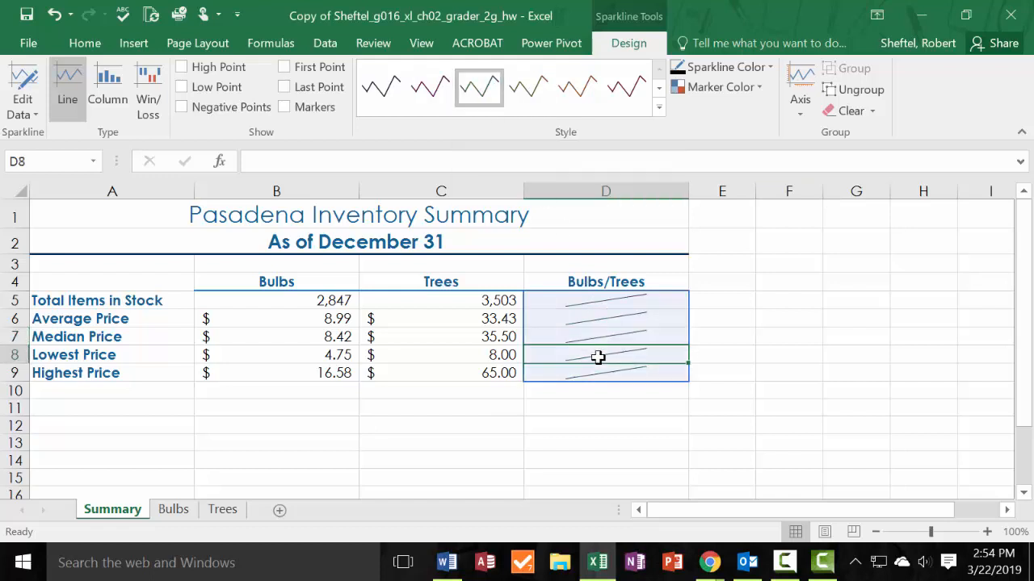
click(541, 96)
click(775, 353)
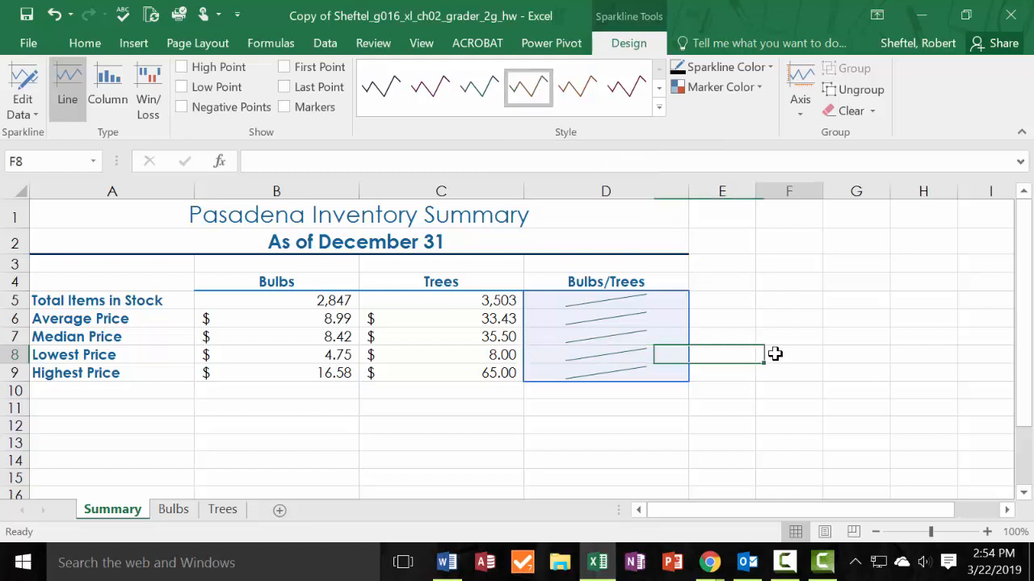
Apply Sparkline Style Accent 5, Darker 50% to the sparkline group from cell D9.
click(662, 371)
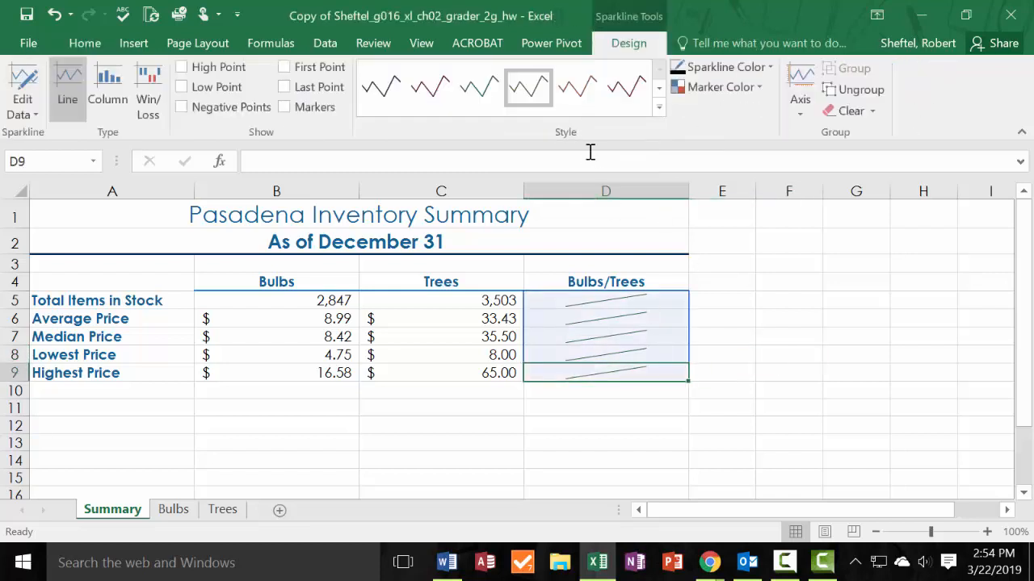
click(595, 98)
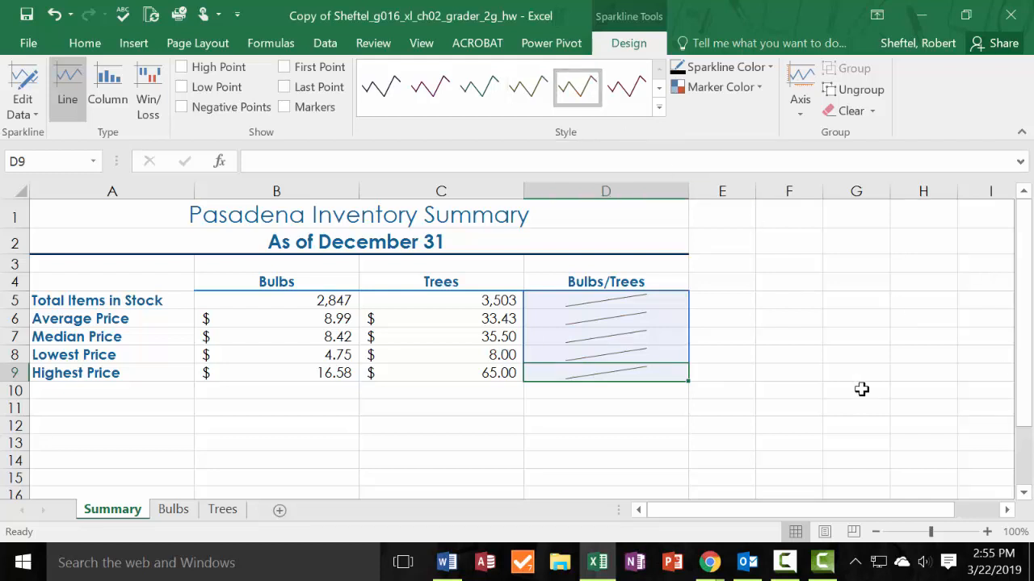
key(alt+Tab)
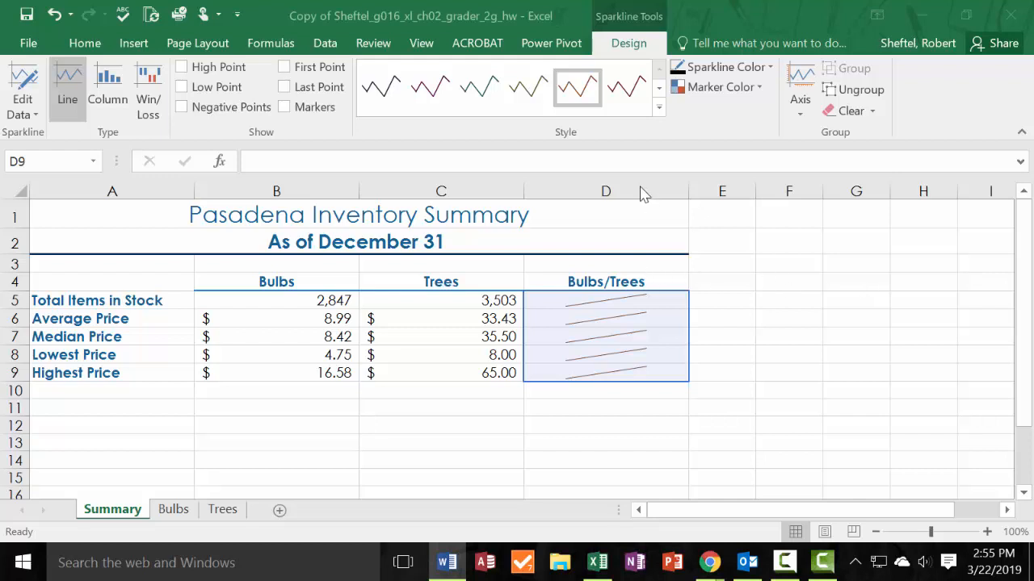
key(alt+Tab)
Apply the Accounting number format to the prices in cells B6:C9 of the Summary sheet.
drag(274, 297, 450, 302)
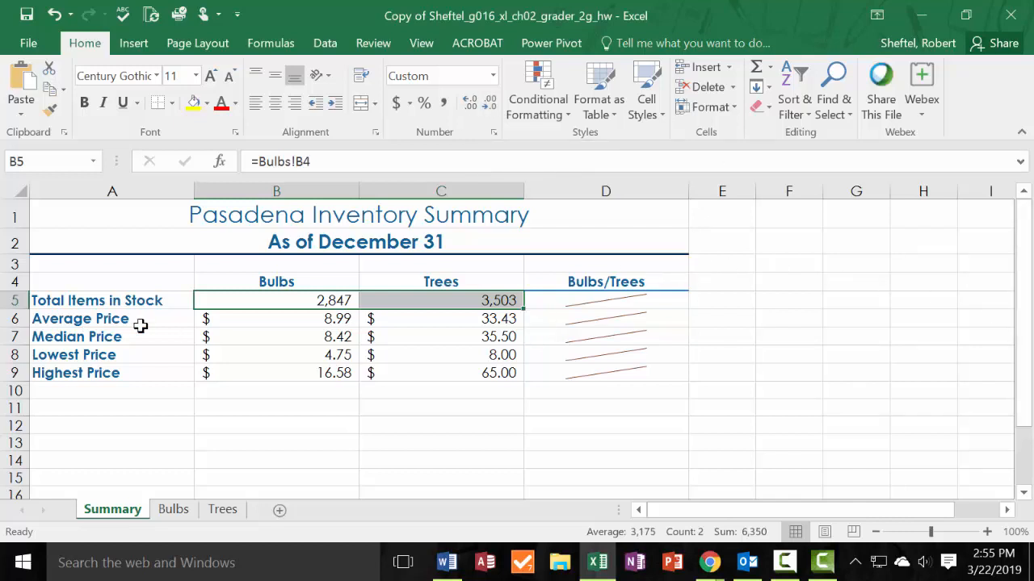
drag(300, 318, 481, 372)
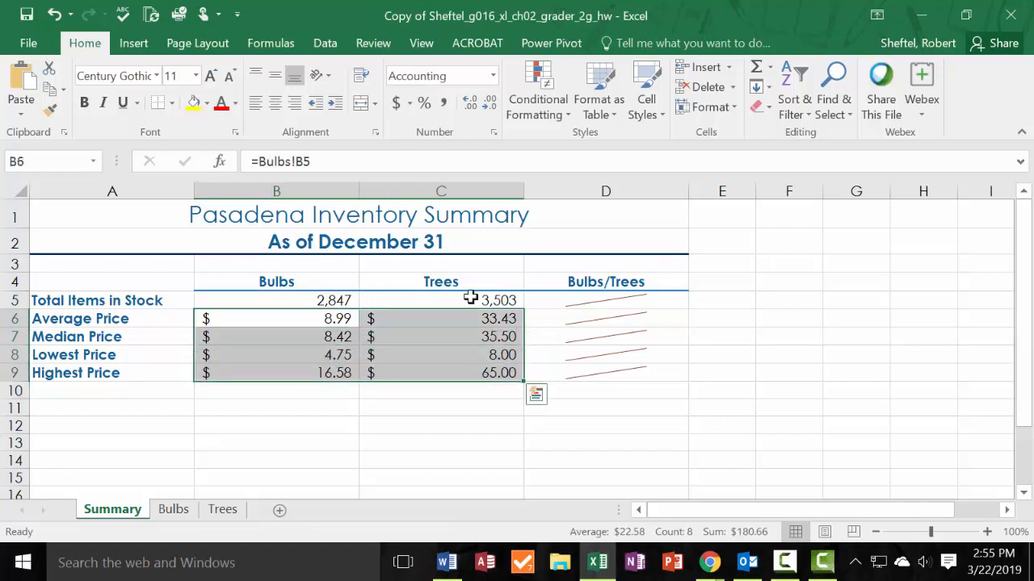
click(493, 77)
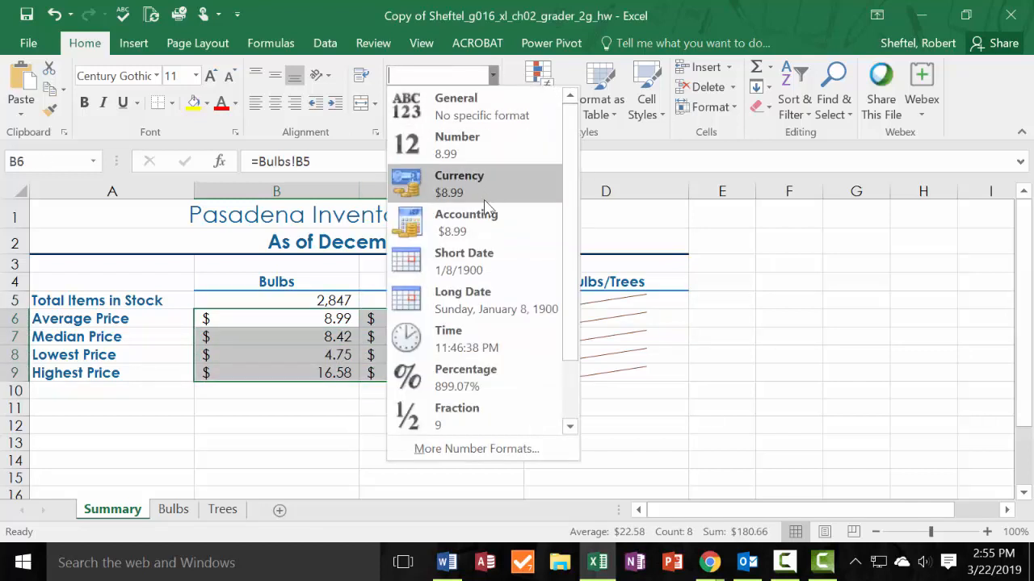
click(477, 223)
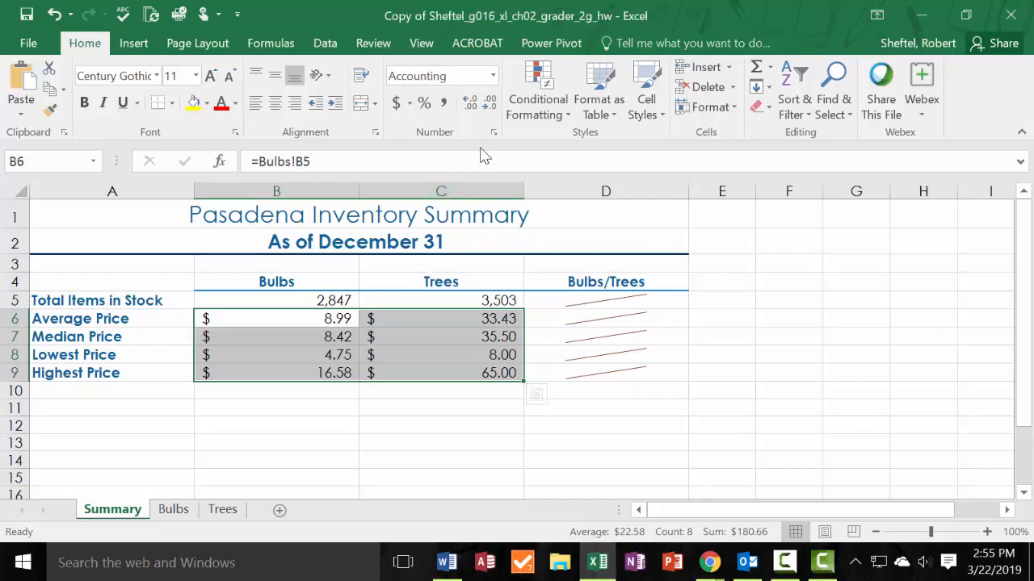
Set the Summary sheet's page to Landscape orientation and center it horizontally on the page.
click(198, 43)
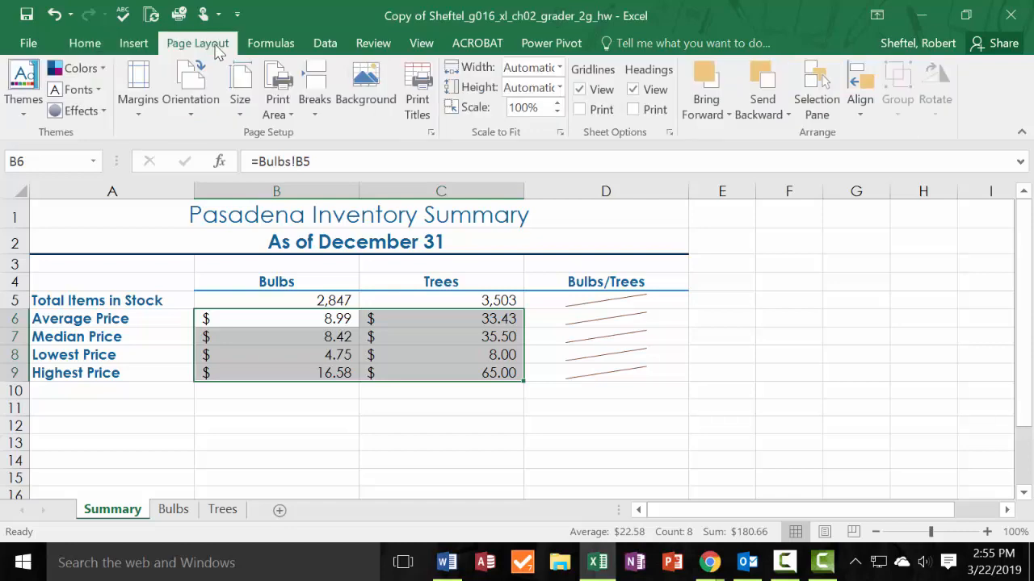
click(432, 135)
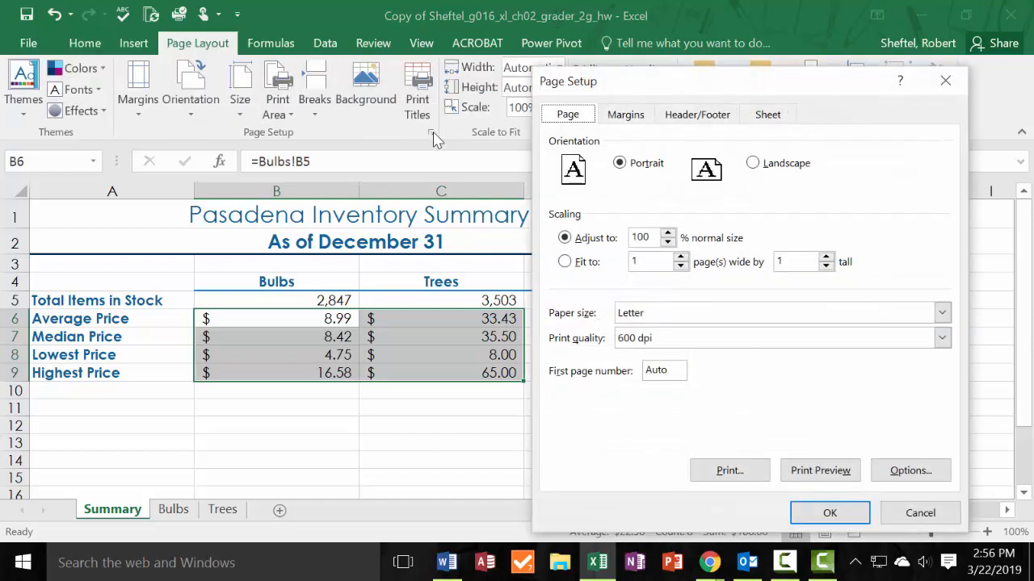
click(619, 118)
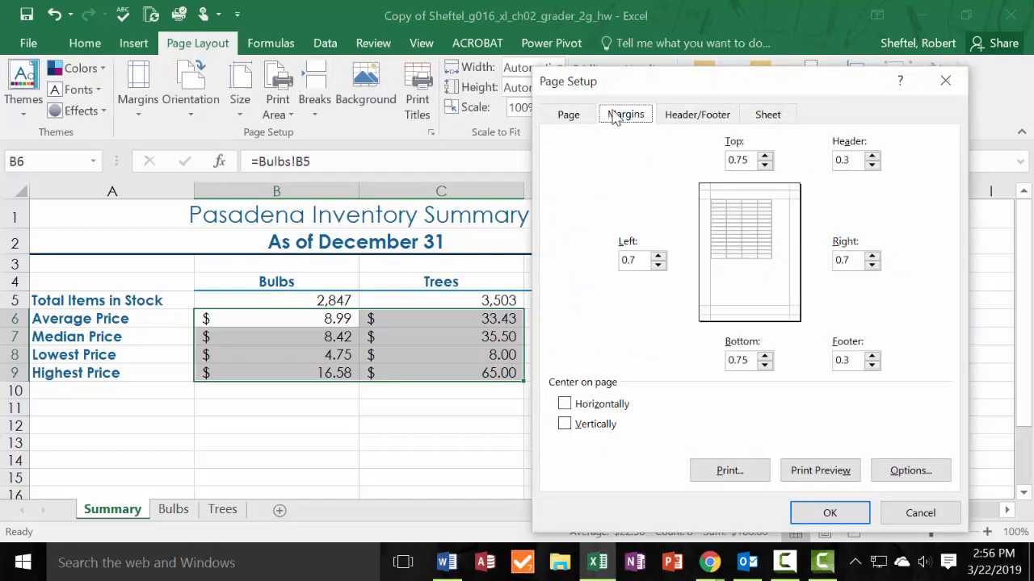
click(566, 406)
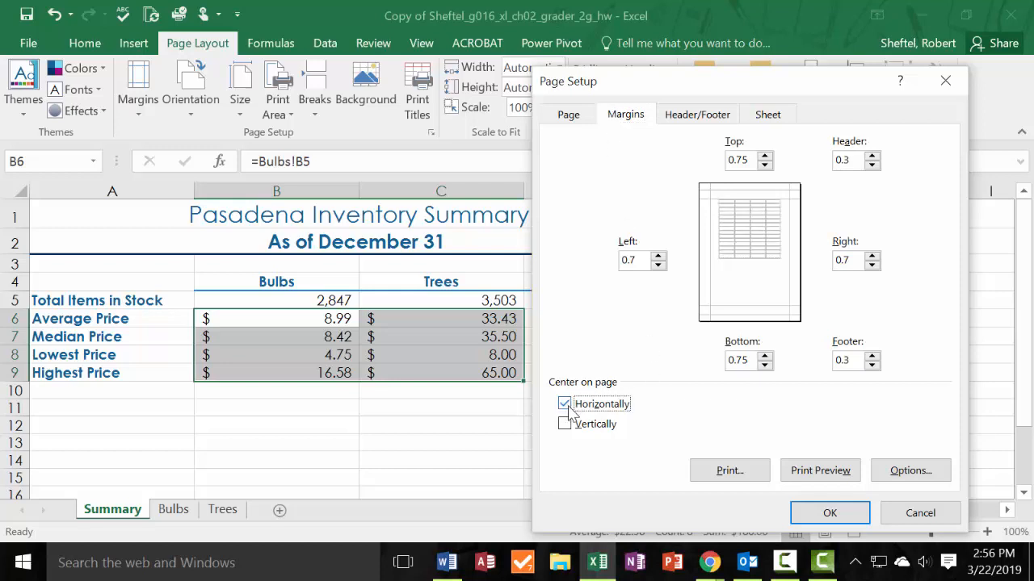
click(568, 116)
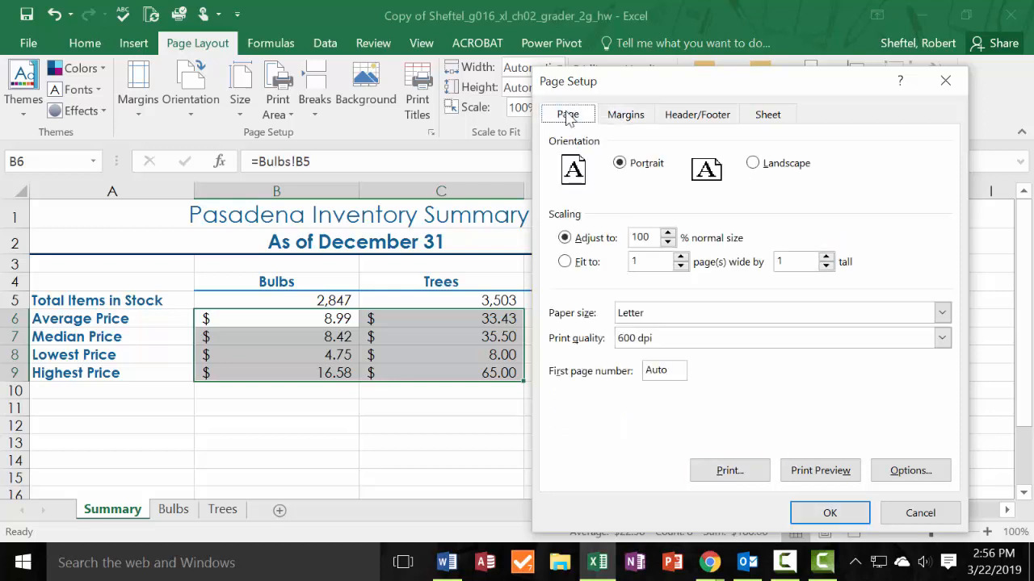
click(754, 164)
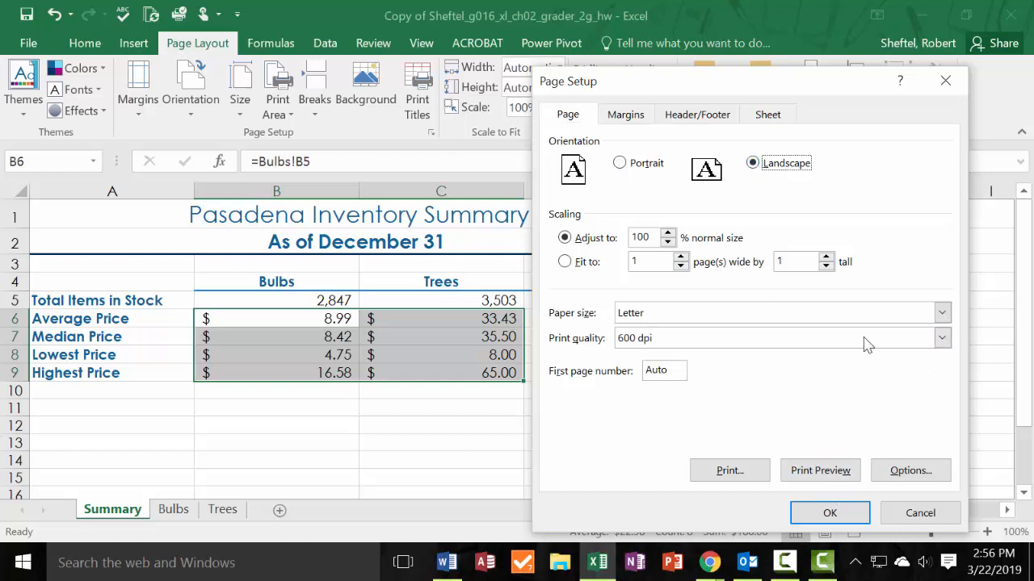
click(845, 512)
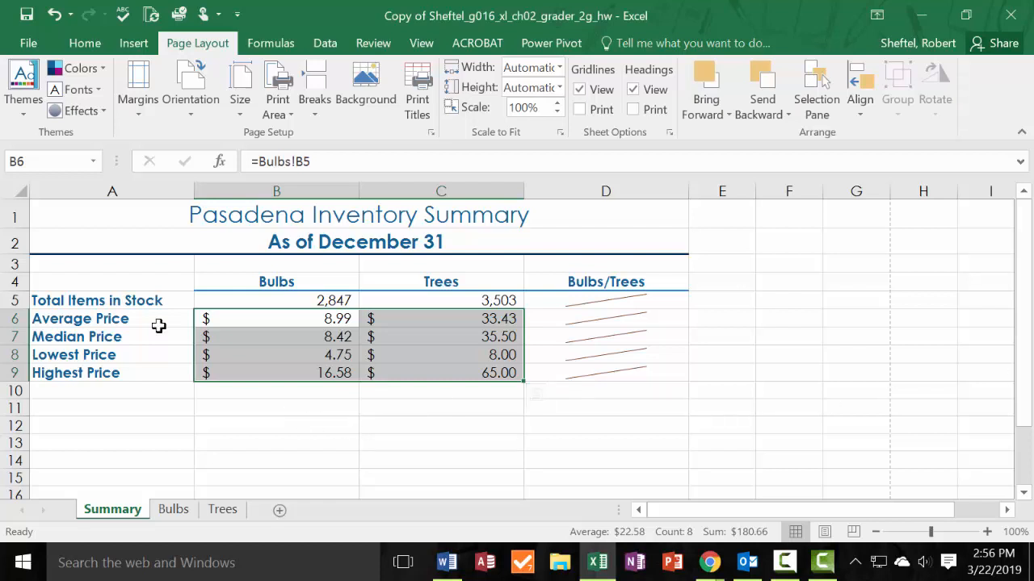
Open the header and footer of the Summary sheet for editing in Page Layout view.
click(136, 46)
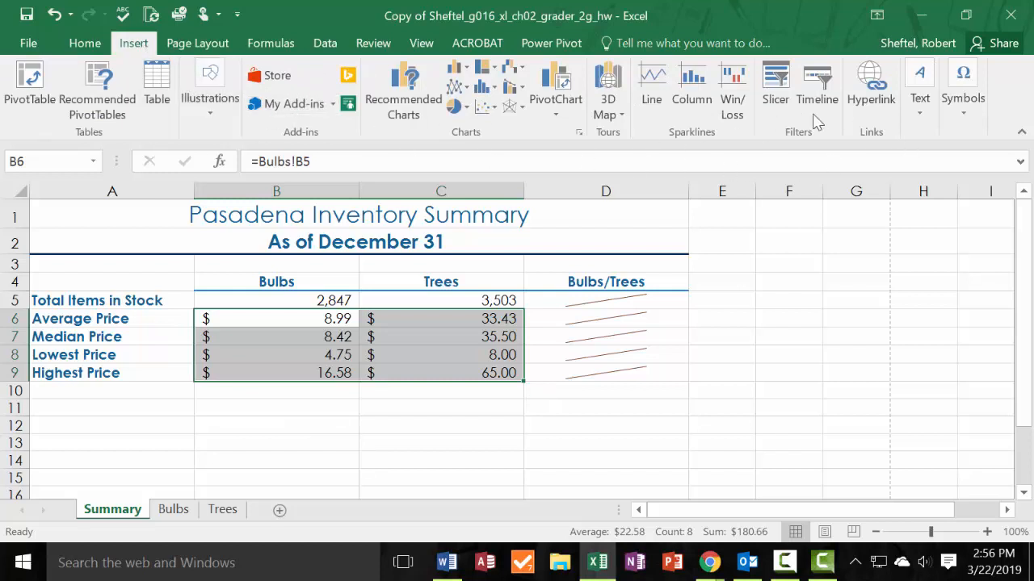
click(921, 116)
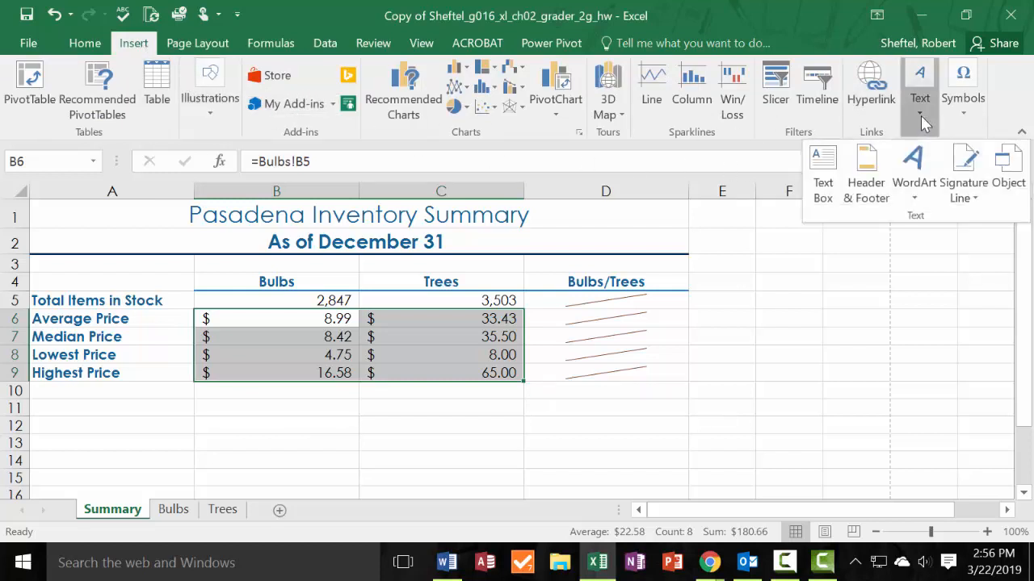
click(870, 173)
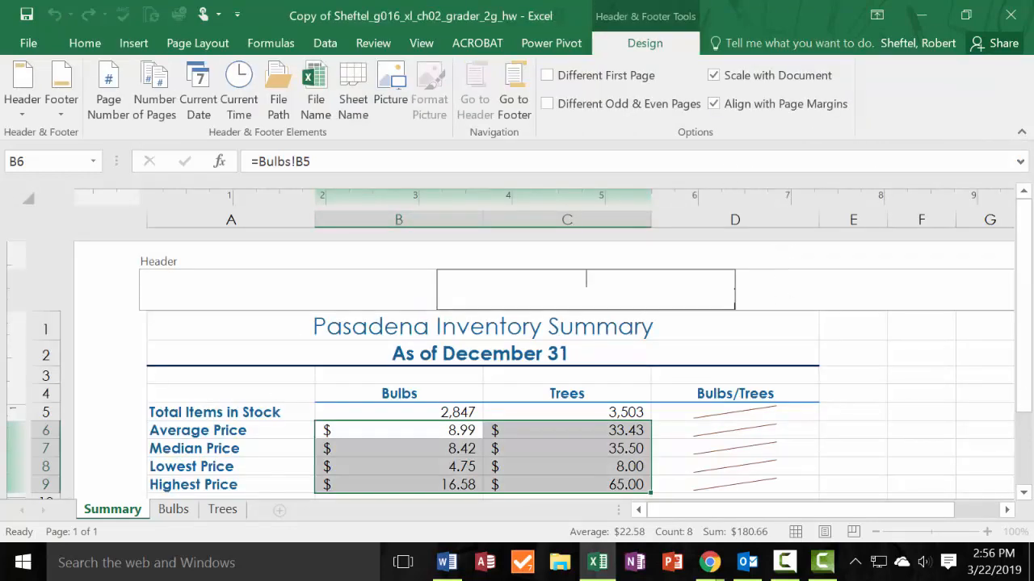
scroll(993, 313, down, 3)
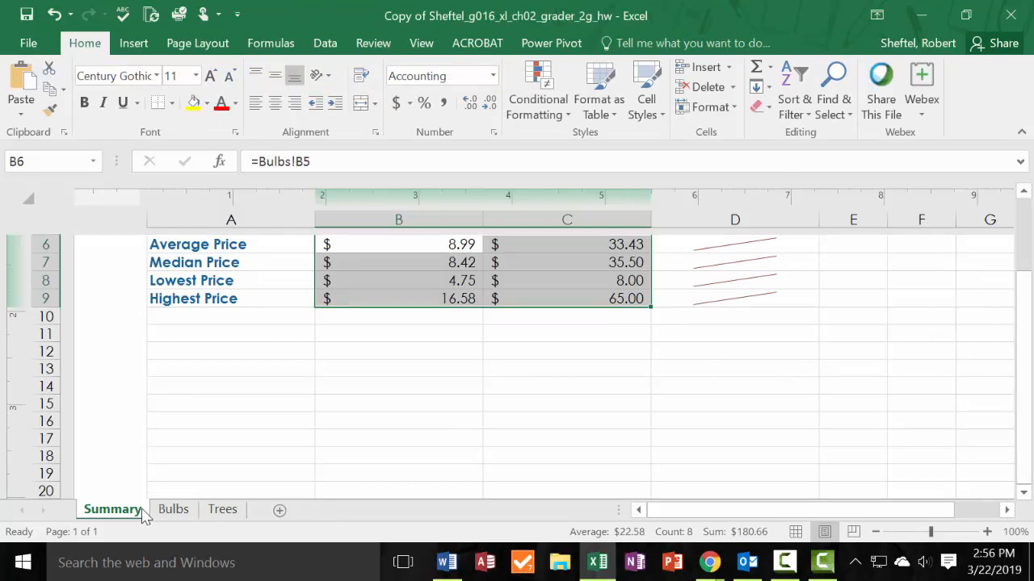
Reopen the Summary sheet's header and footer for editing and review the preset footer options.
click(134, 44)
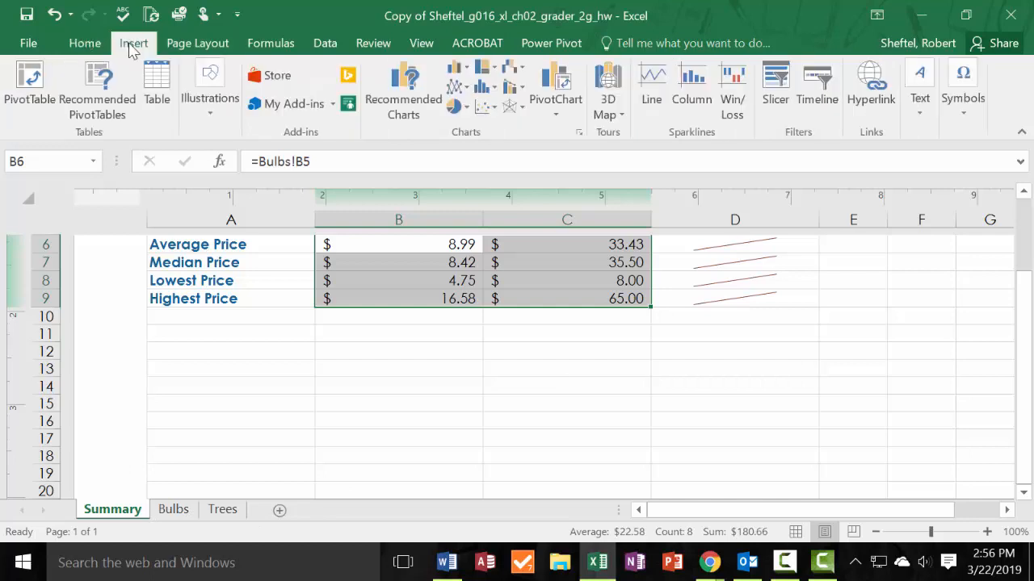
click(927, 117)
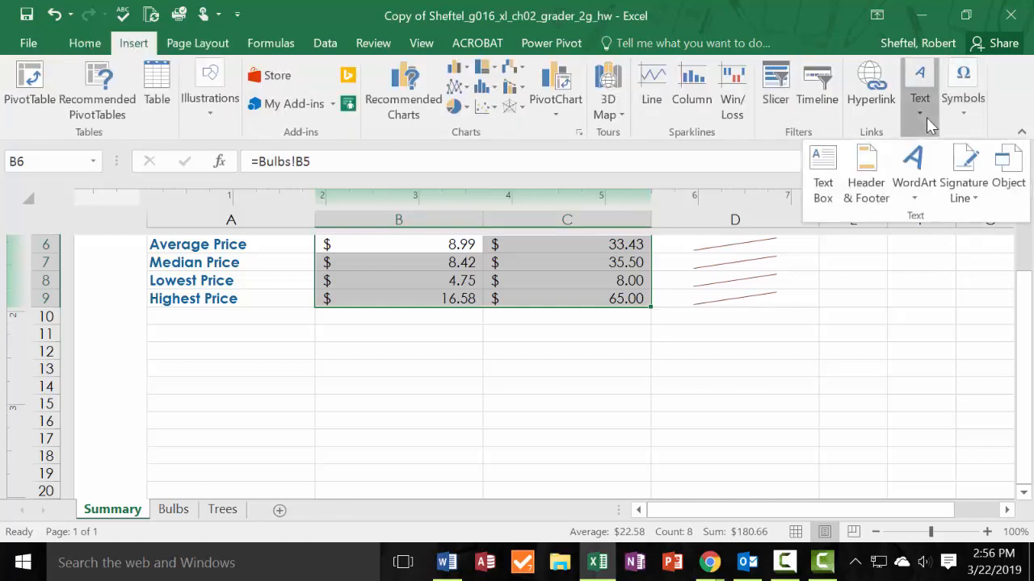
click(865, 174)
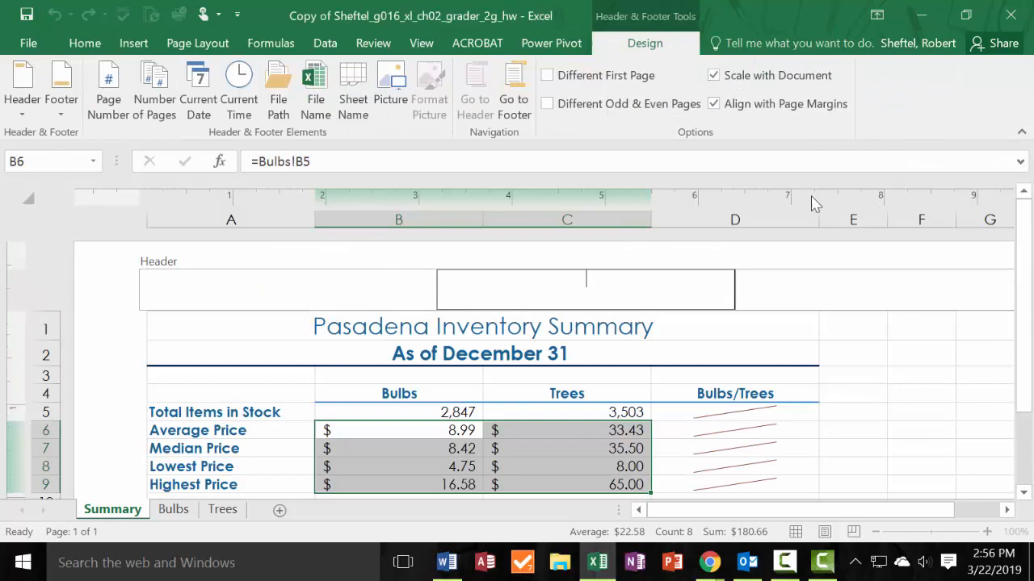
click(60, 117)
click(61, 121)
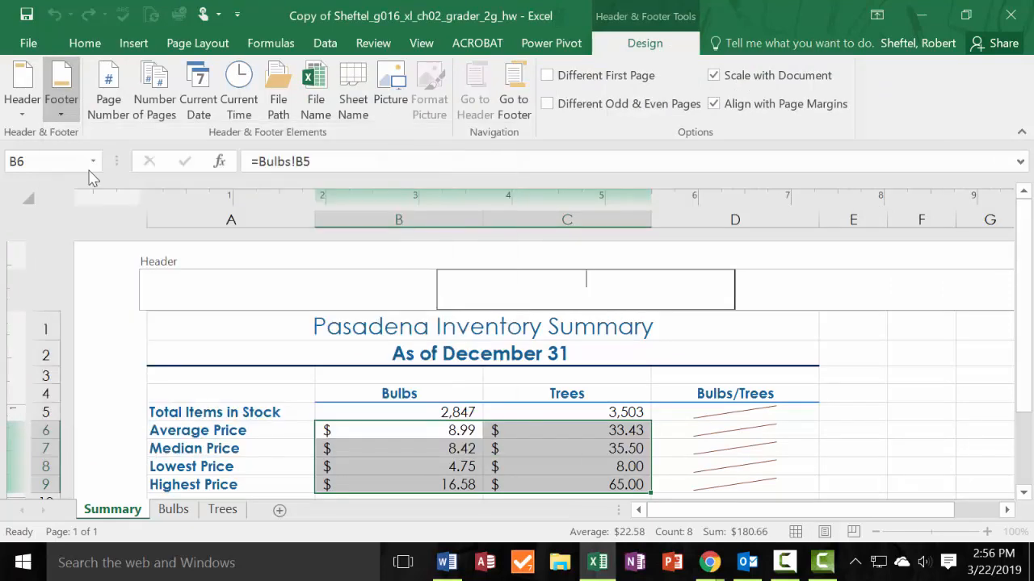
click(67, 91)
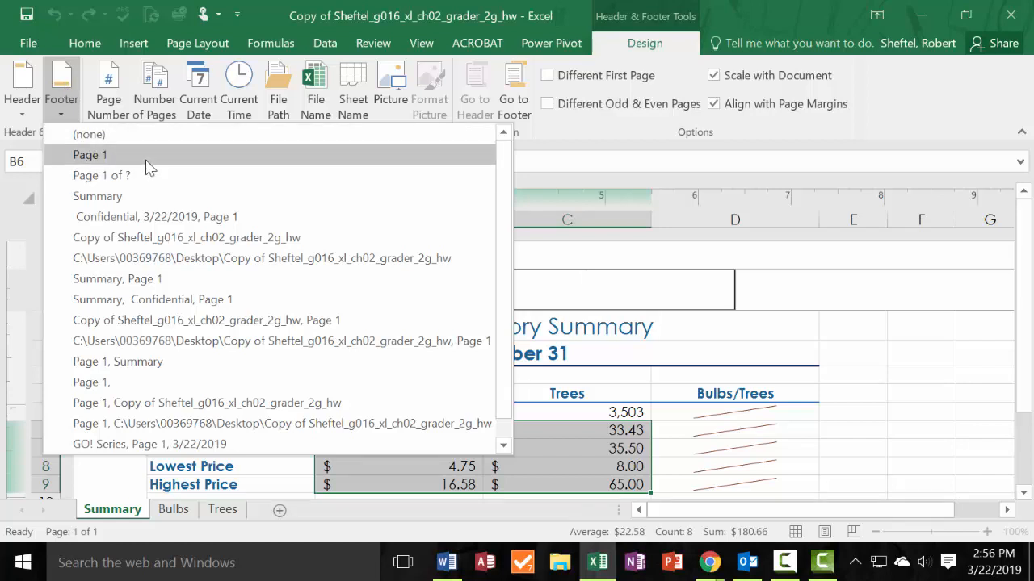
click(62, 101)
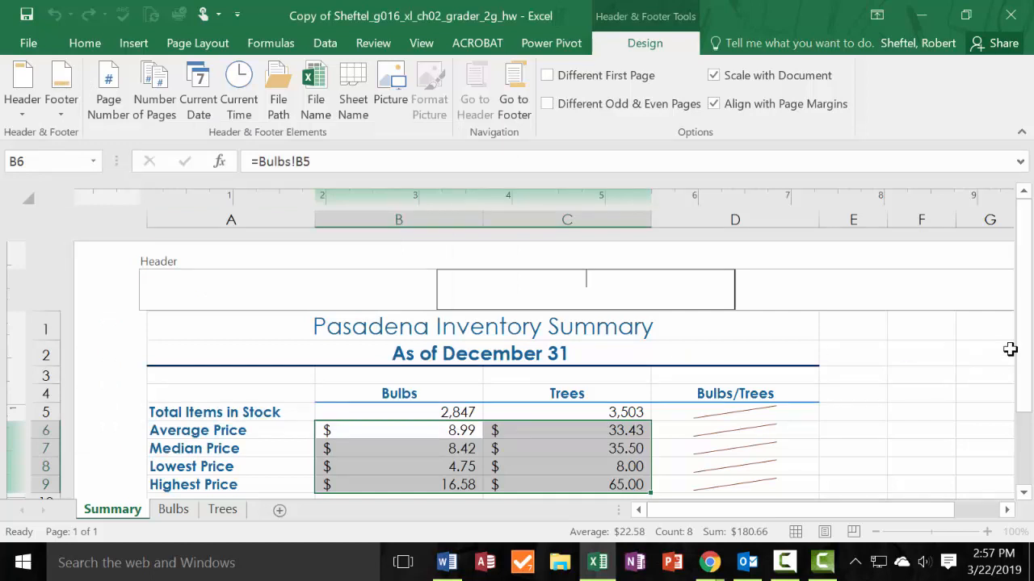
Insert the File Name element in the left section of the Summary sheet's footer.
drag(1025, 355, 1022, 436)
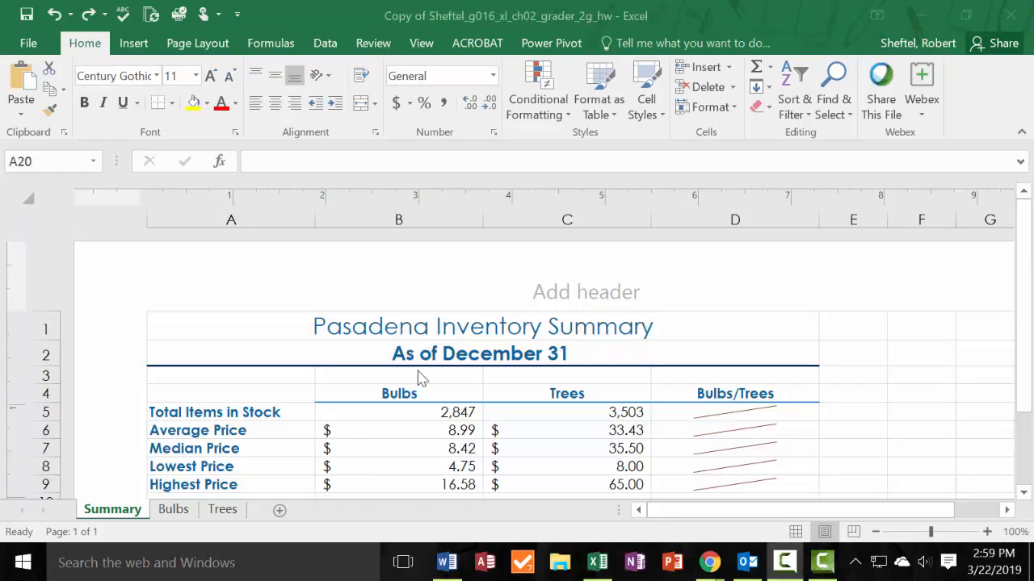
scroll(418, 378, down, 8)
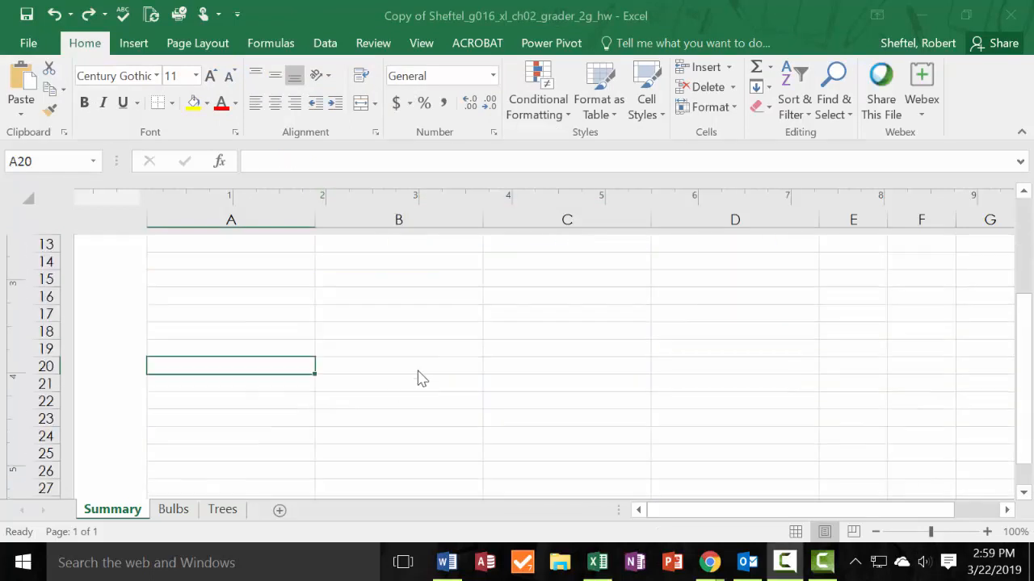
scroll(407, 386, down, 1)
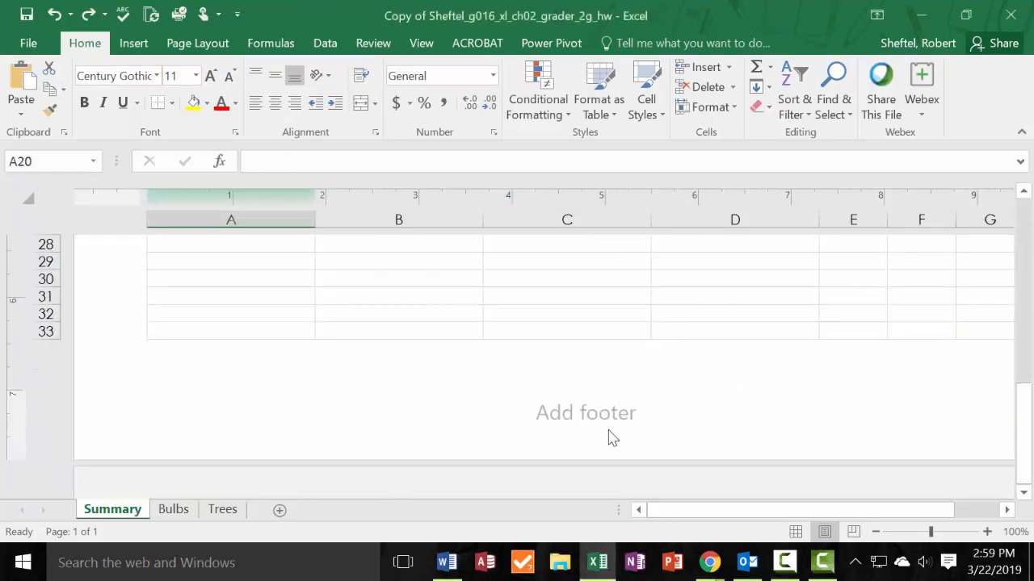
click(328, 421)
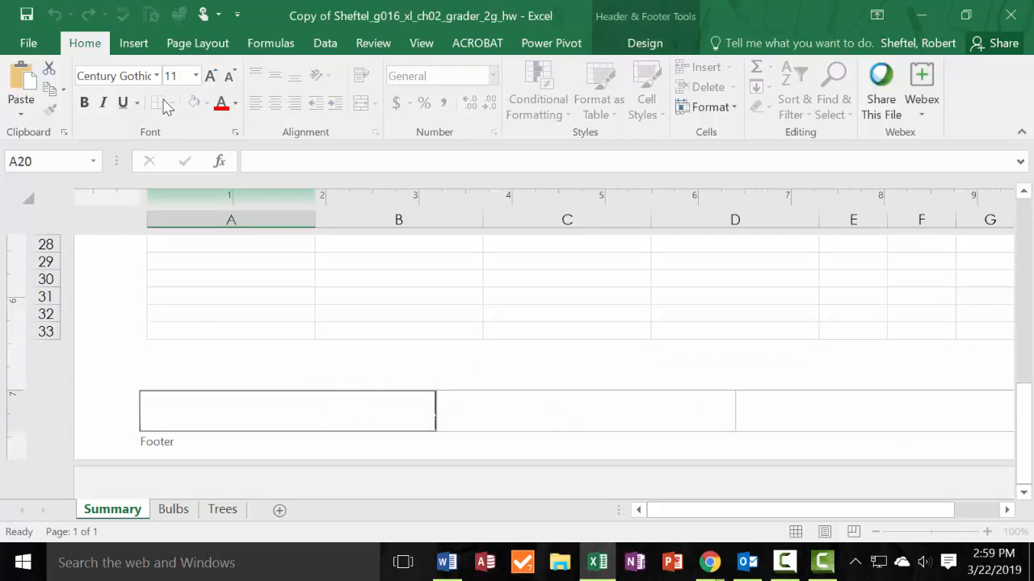
click(132, 44)
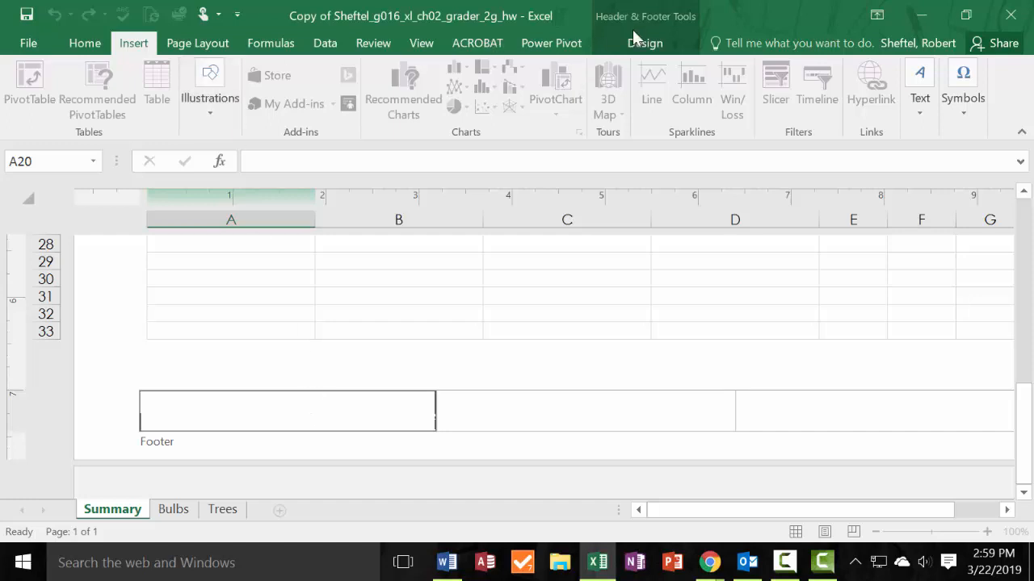
click(651, 43)
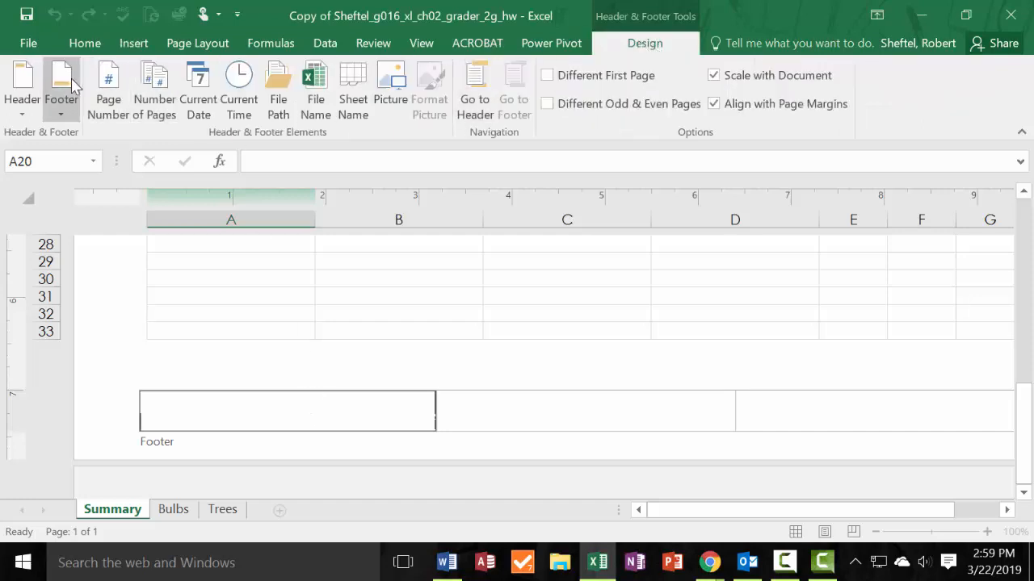
click(310, 83)
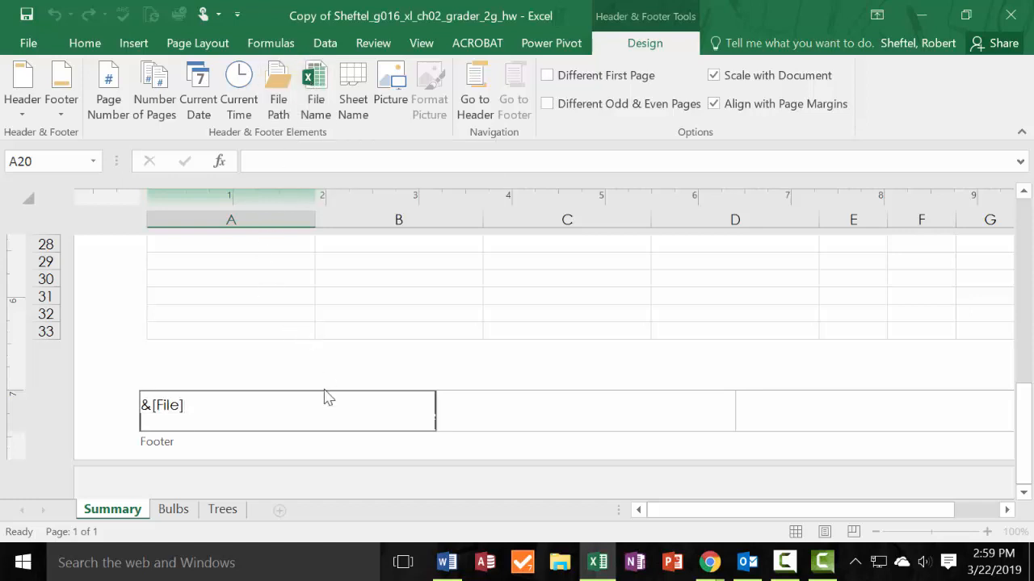
click(327, 359)
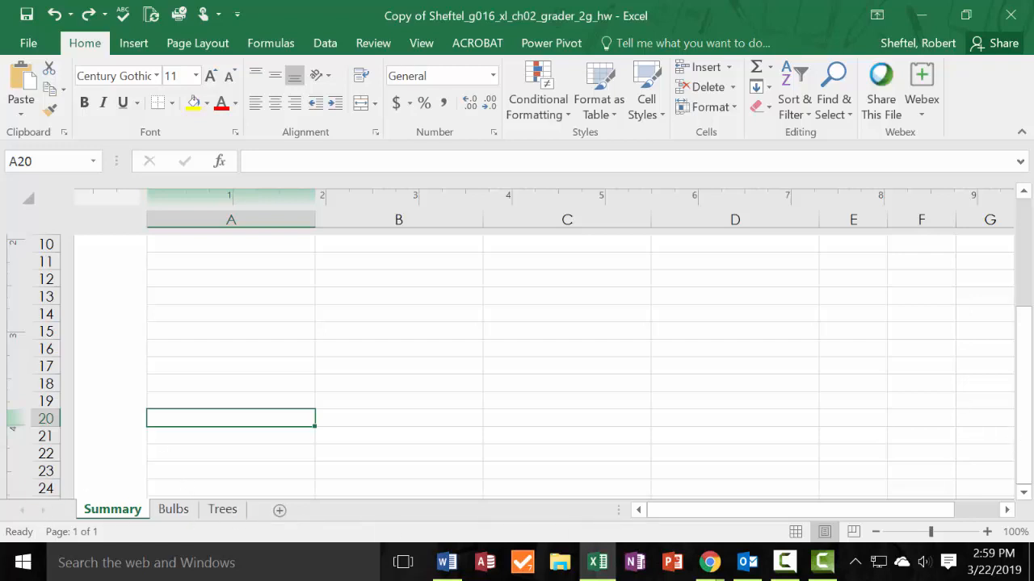
click(515, 373)
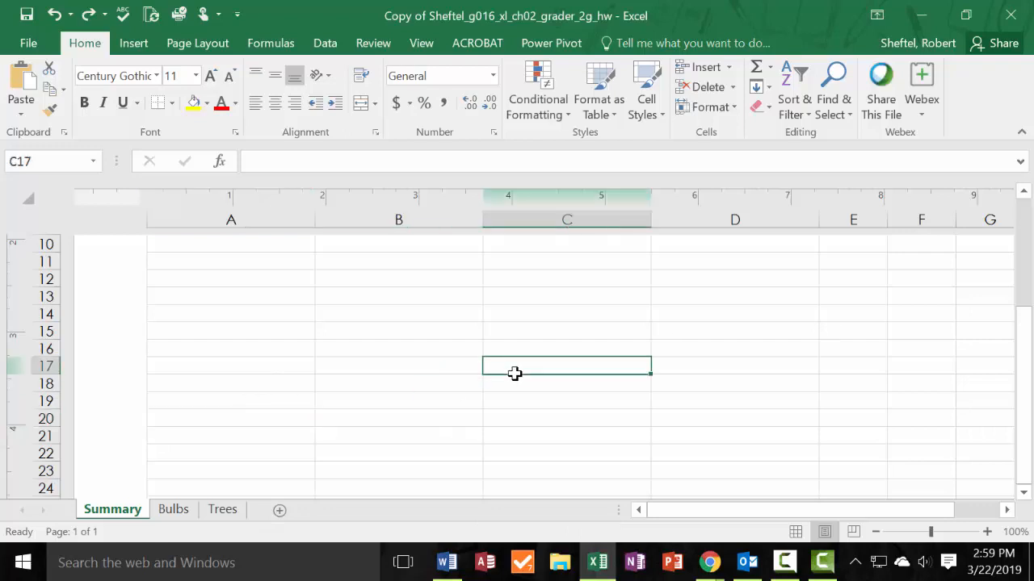
scroll(498, 372, up, 3)
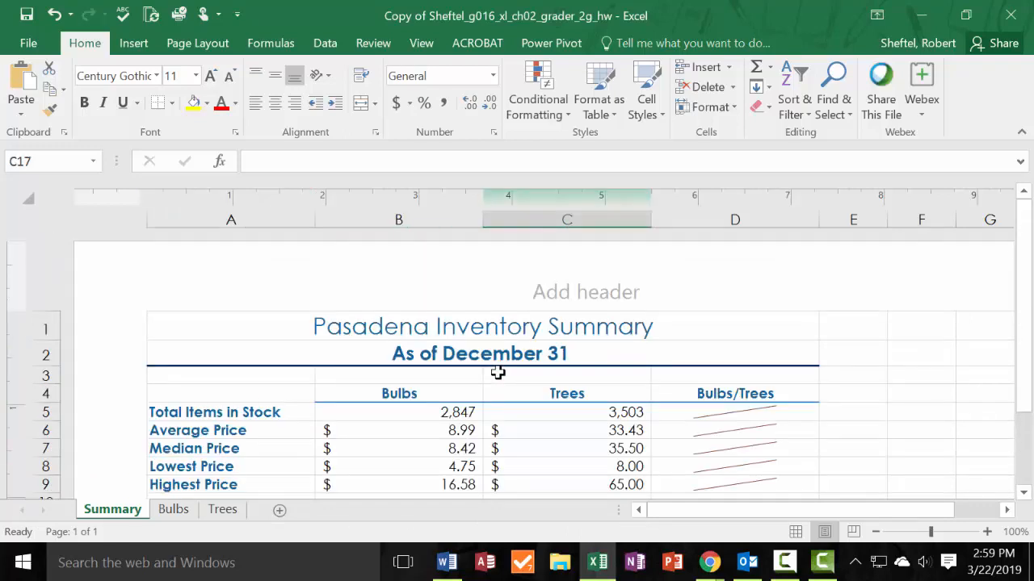
scroll(497, 373, down, 3)
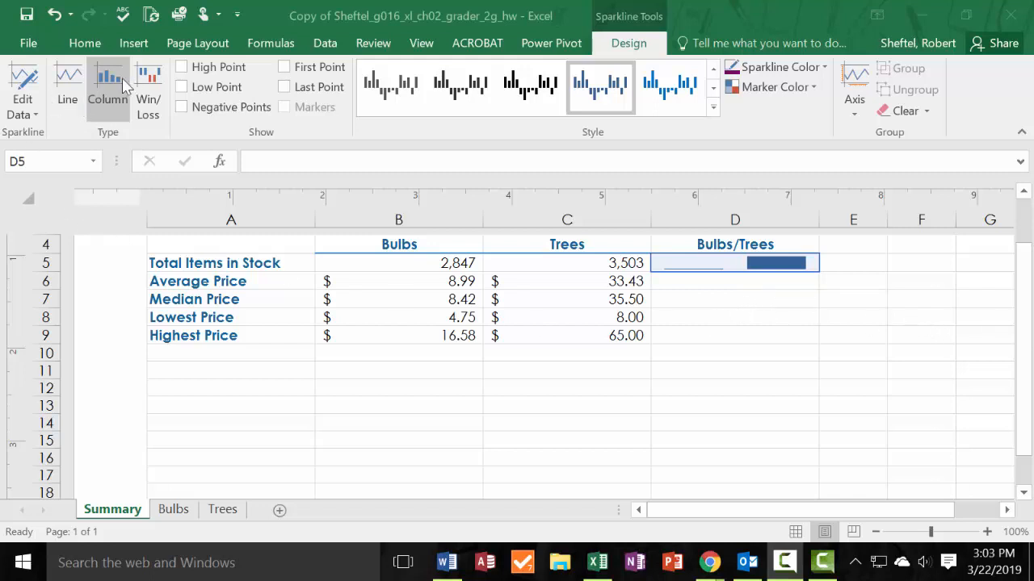
click(715, 282)
click(729, 255)
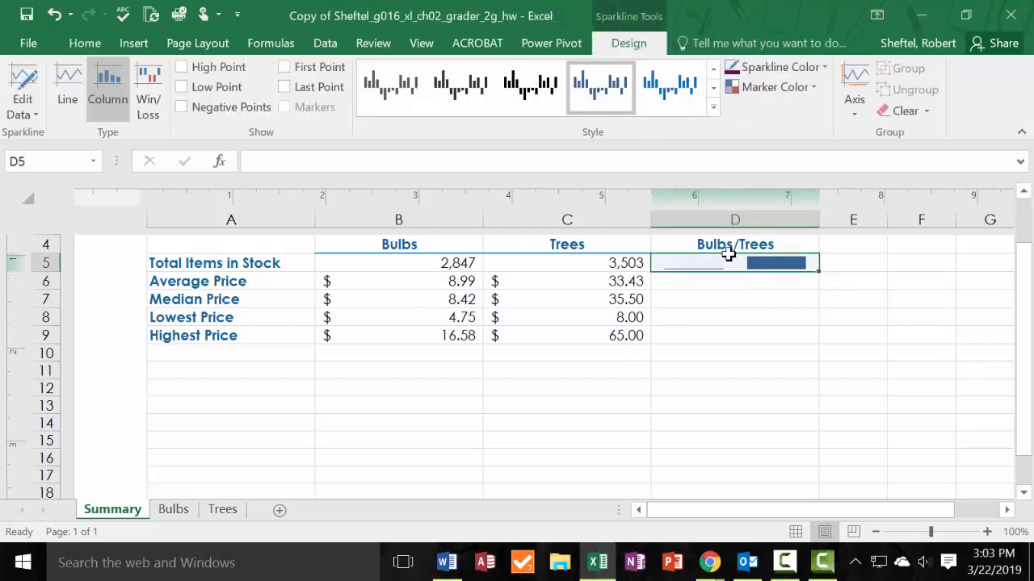
click(696, 288)
drag(713, 264, 710, 334)
click(763, 263)
click(741, 323)
click(747, 261)
Insert a column sparkline in cell D6 of the Summary sheet from the data range B6:C6.
click(739, 283)
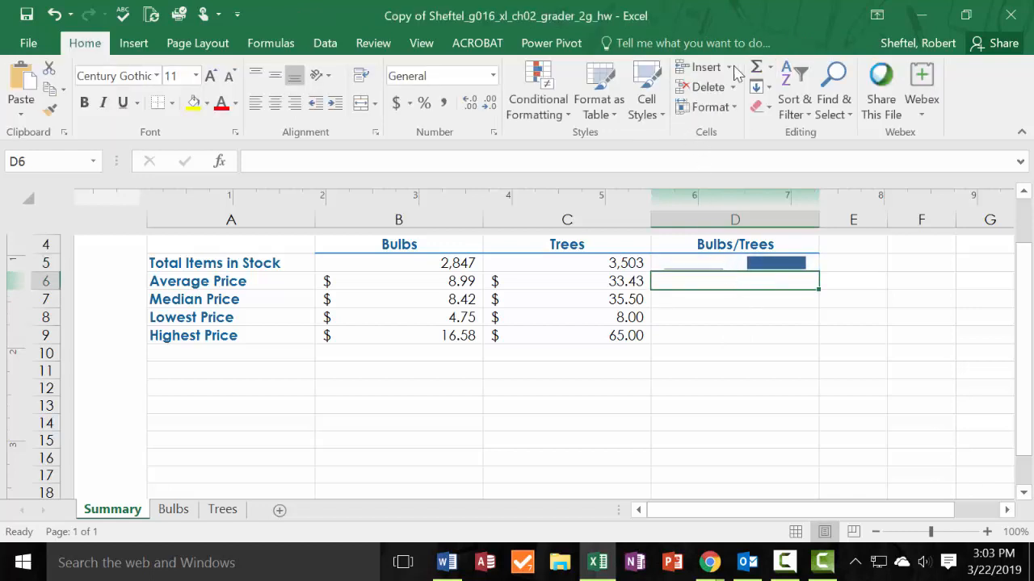
click(133, 43)
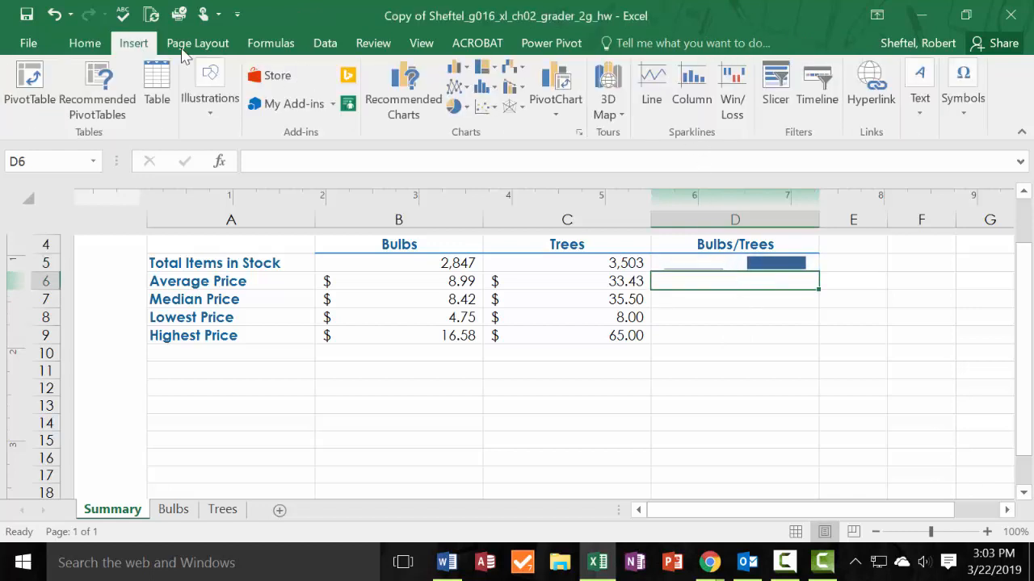
click(705, 102)
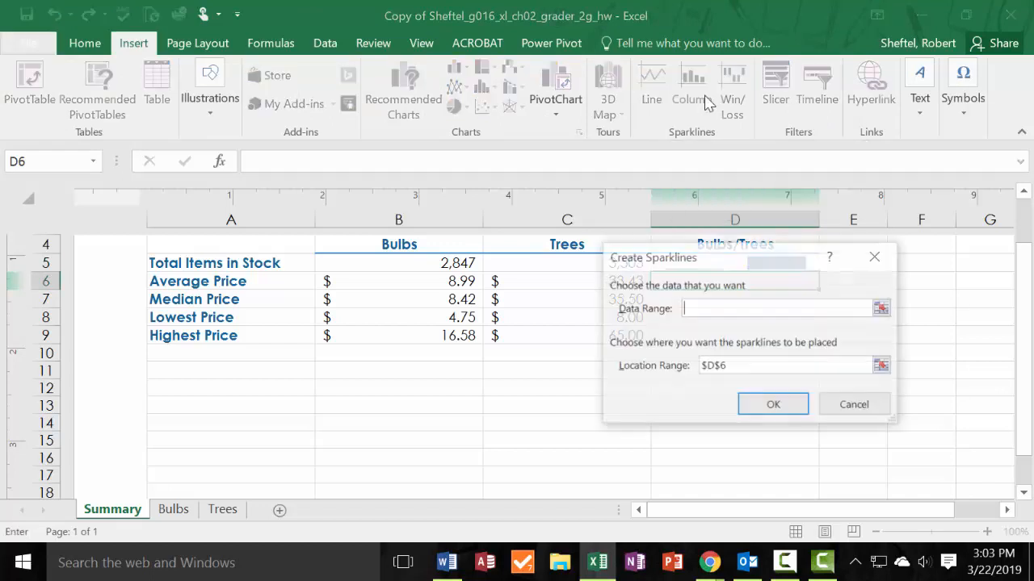
click(426, 280)
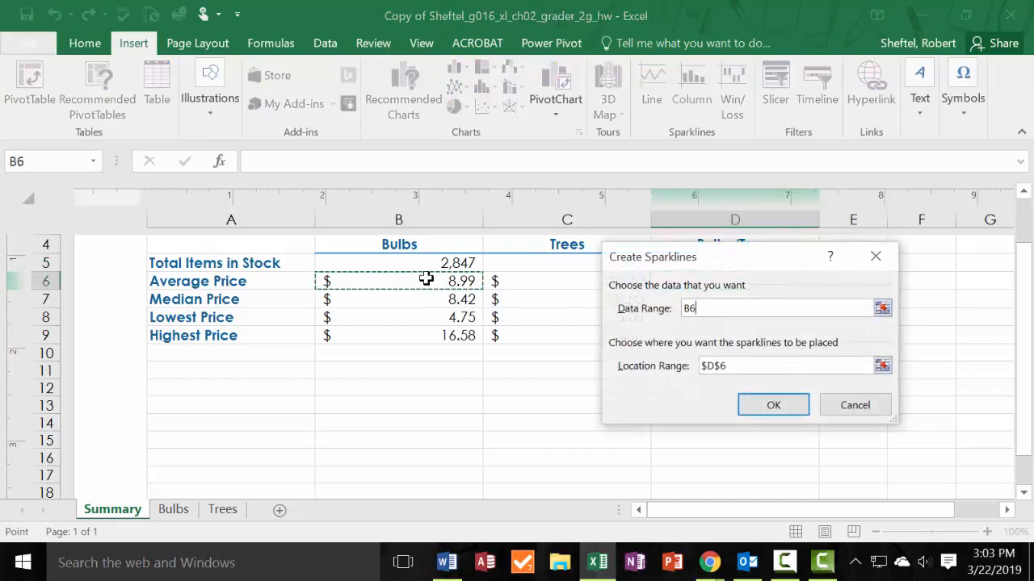
drag(426, 280, 565, 280)
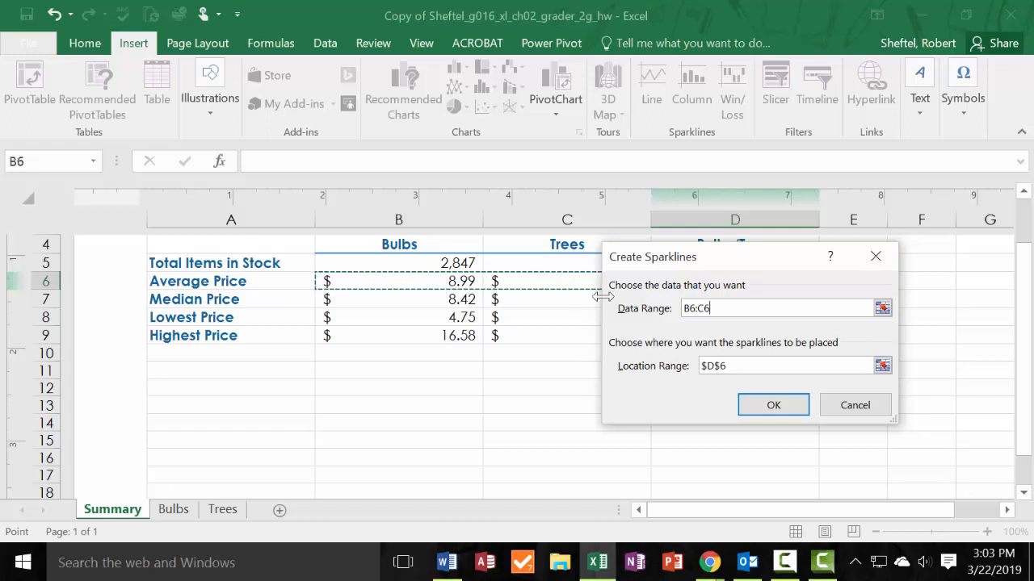
click(773, 406)
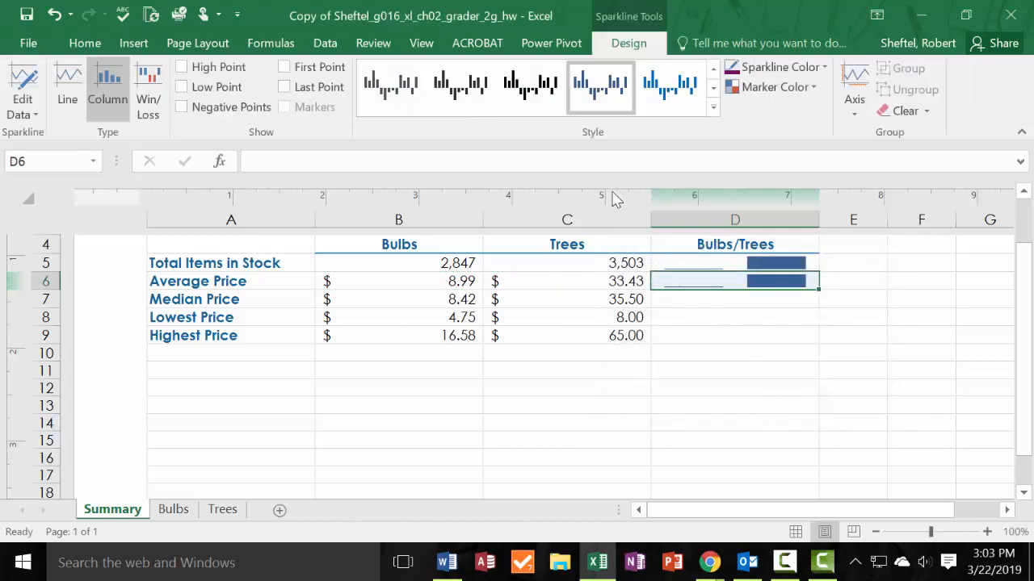
Insert a column sparkline for the Median Price row in cell D7 using the data range B7:C7.
click(697, 315)
click(699, 293)
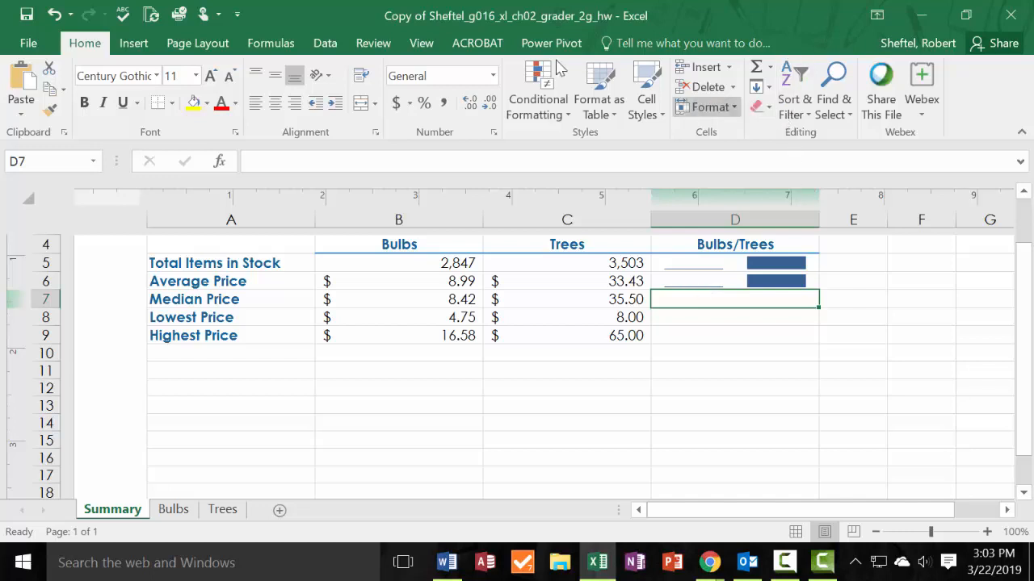
click(137, 43)
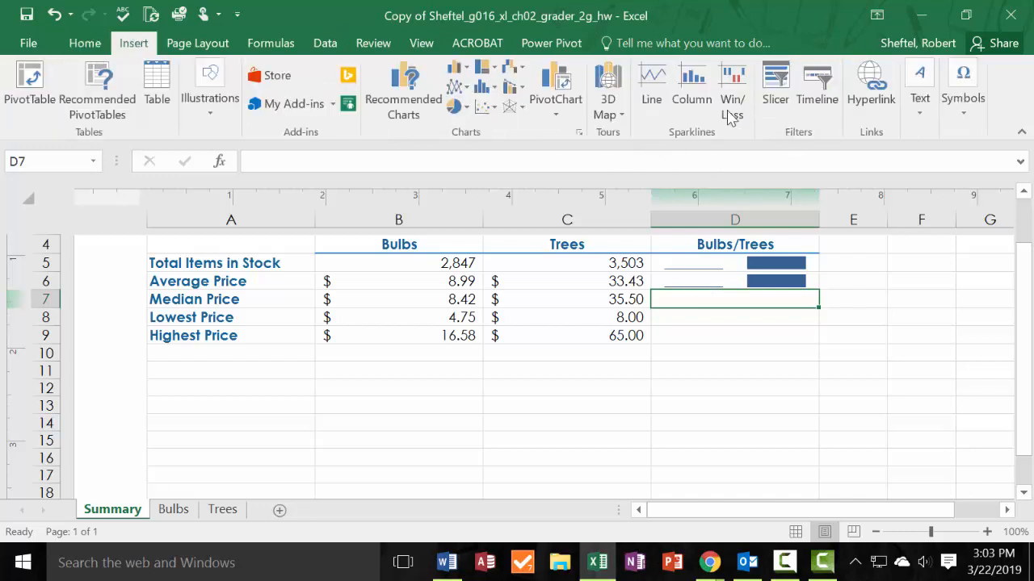
click(692, 93)
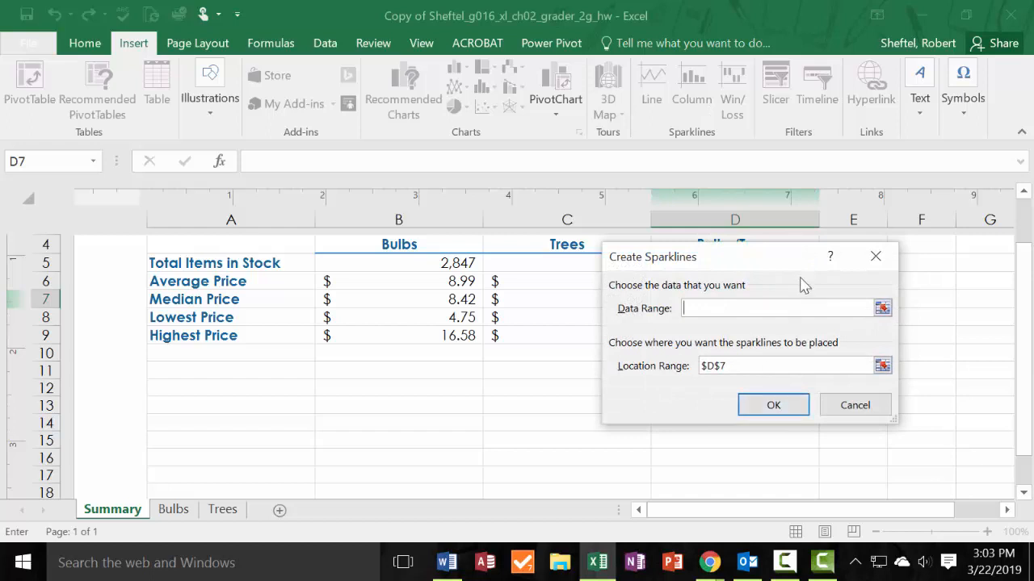
drag(760, 265, 703, 385)
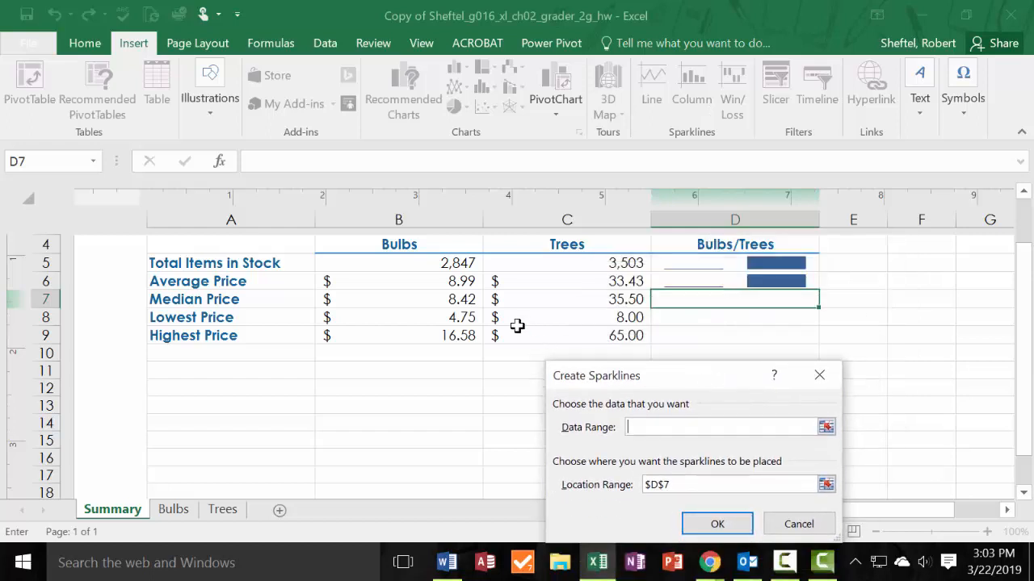
drag(423, 298, 569, 300)
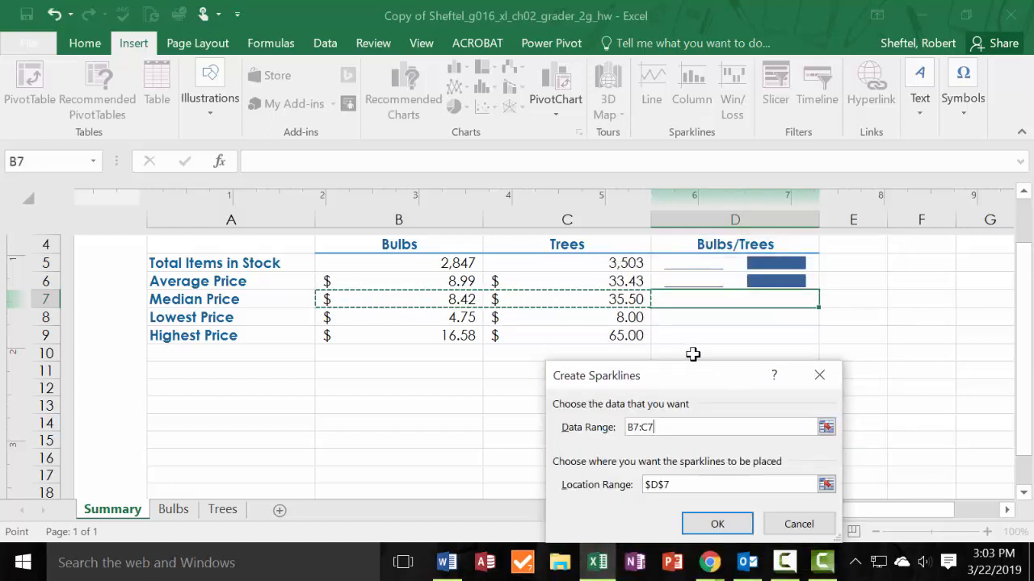
click(718, 523)
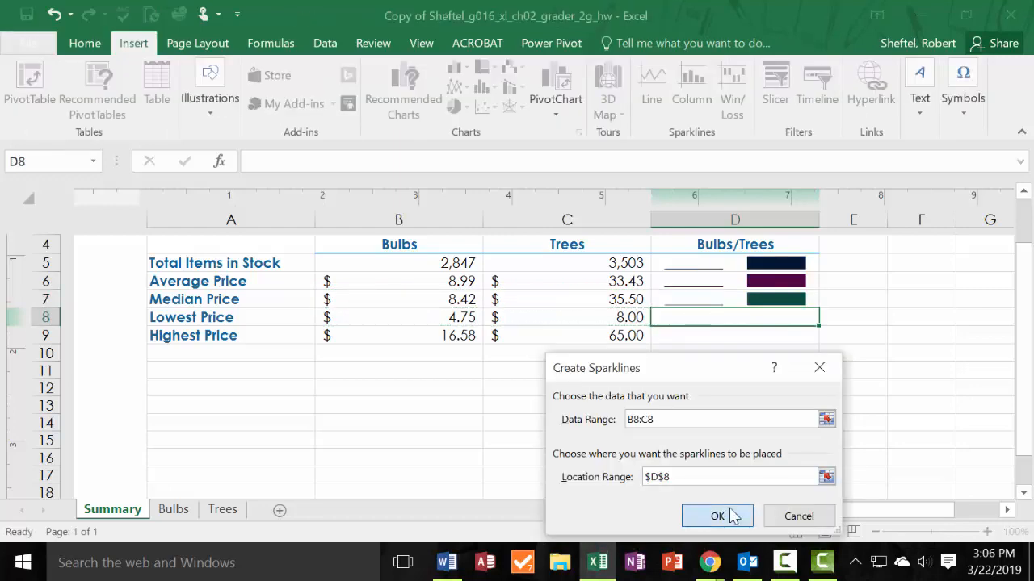
click(718, 514)
Insert a column sparkline for the Highest Price row in cell D9 using the data range B9:C9.
click(764, 334)
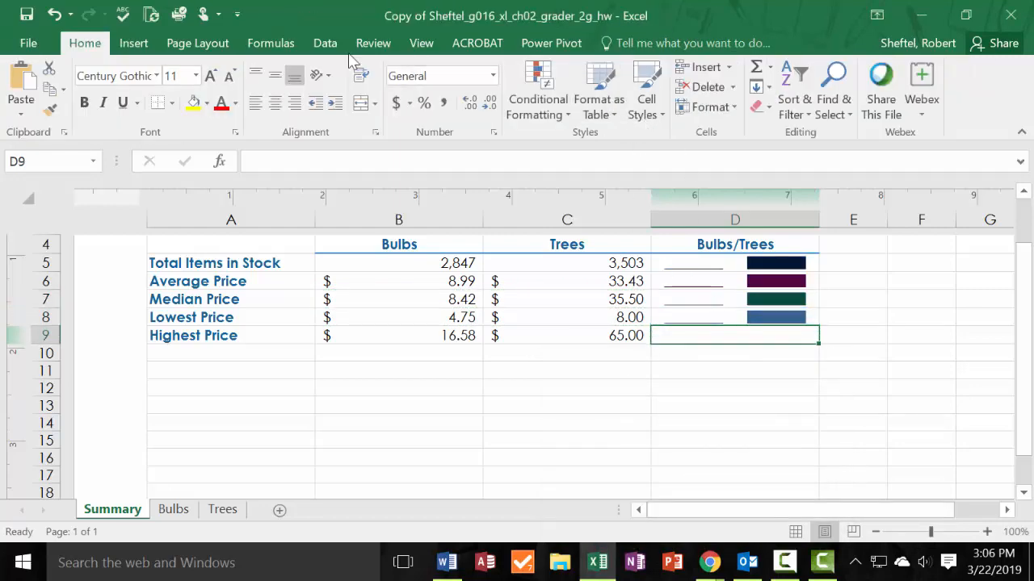
click(134, 42)
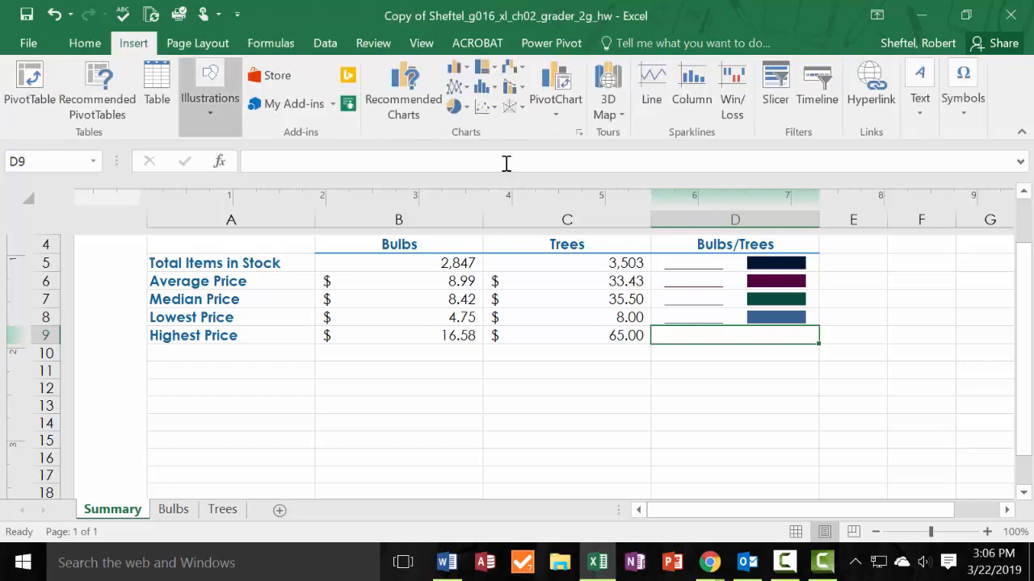
click(691, 89)
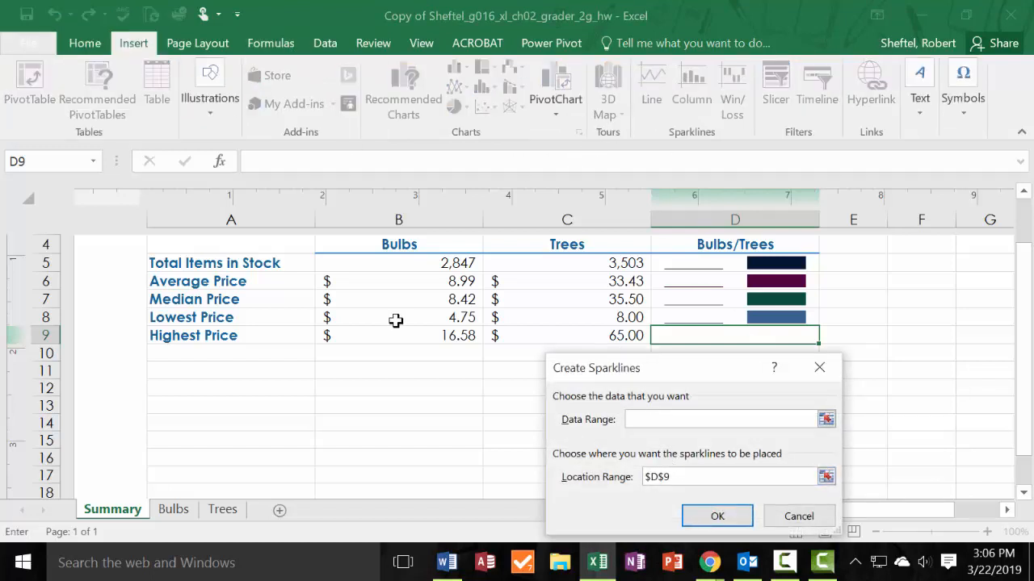
drag(404, 335, 565, 337)
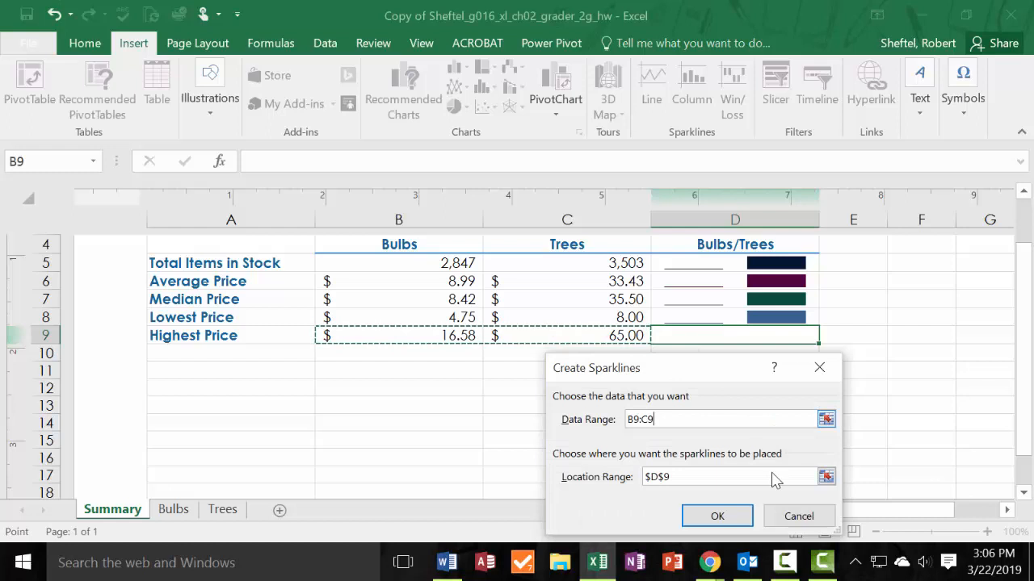
click(738, 517)
Apply the Sparkline Style Accent 4, Darker 50% to the Lowest Price sparkline in cell D8.
click(840, 333)
click(782, 321)
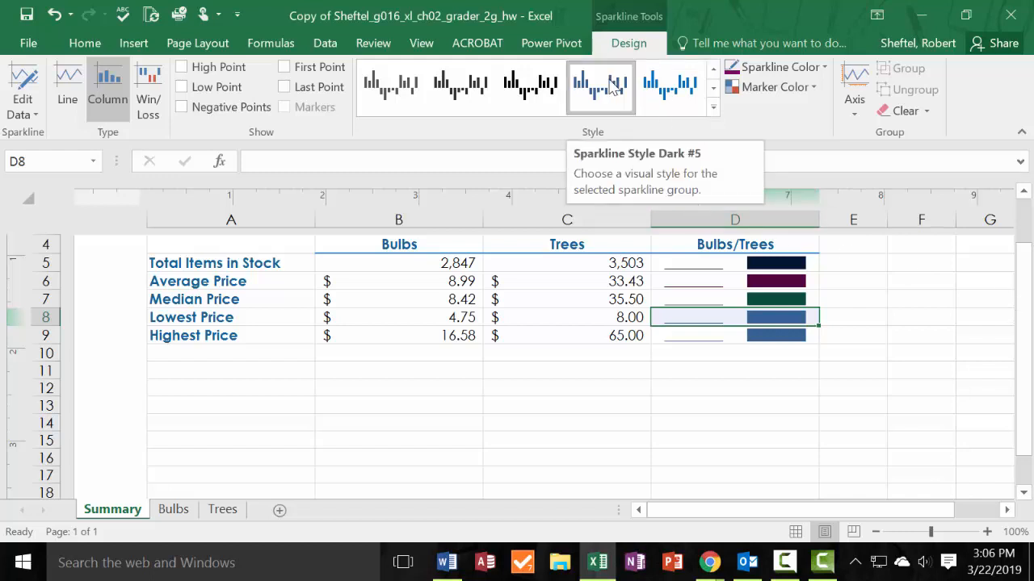
click(714, 71)
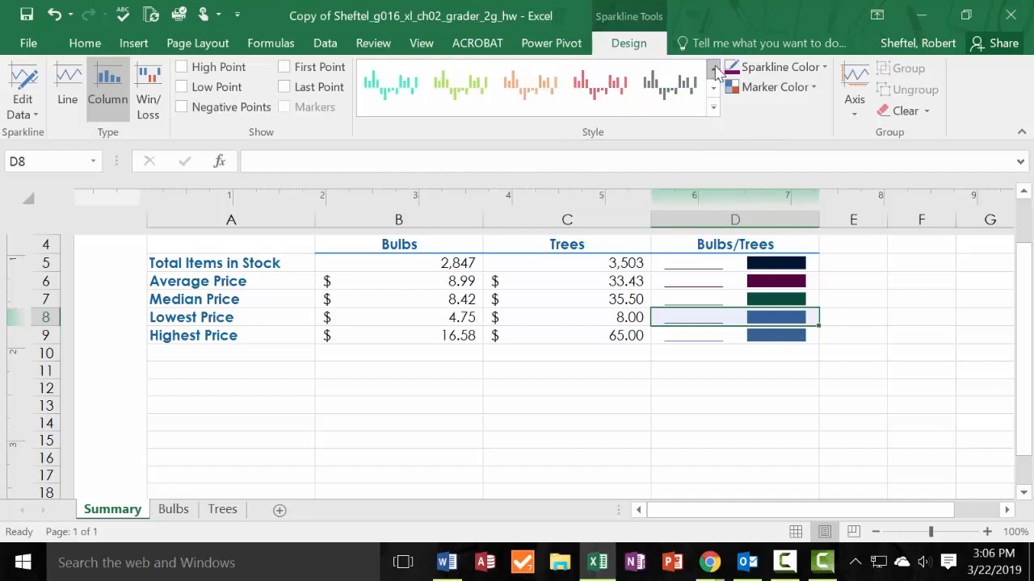
click(714, 70)
click(714, 70)
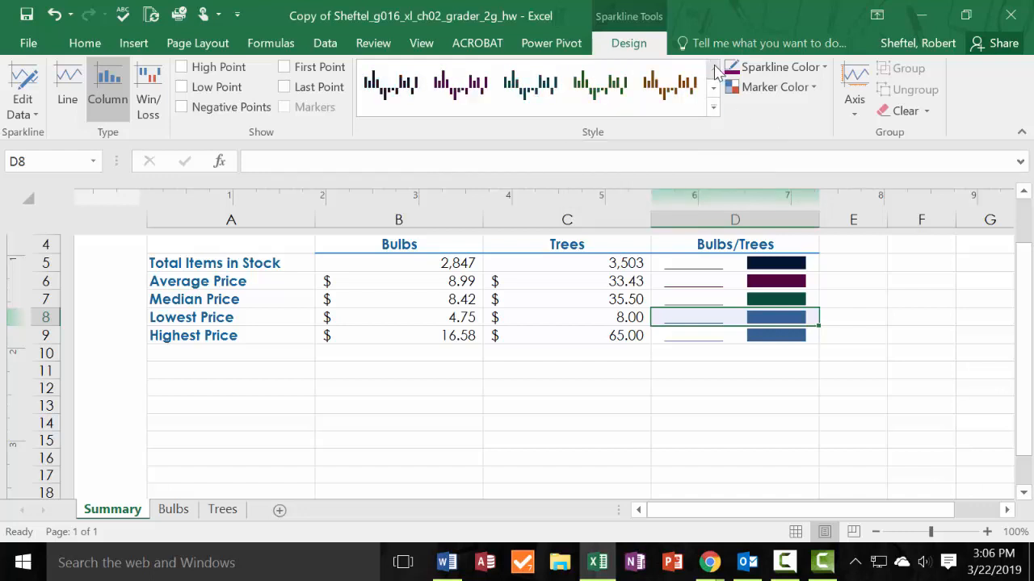
click(587, 84)
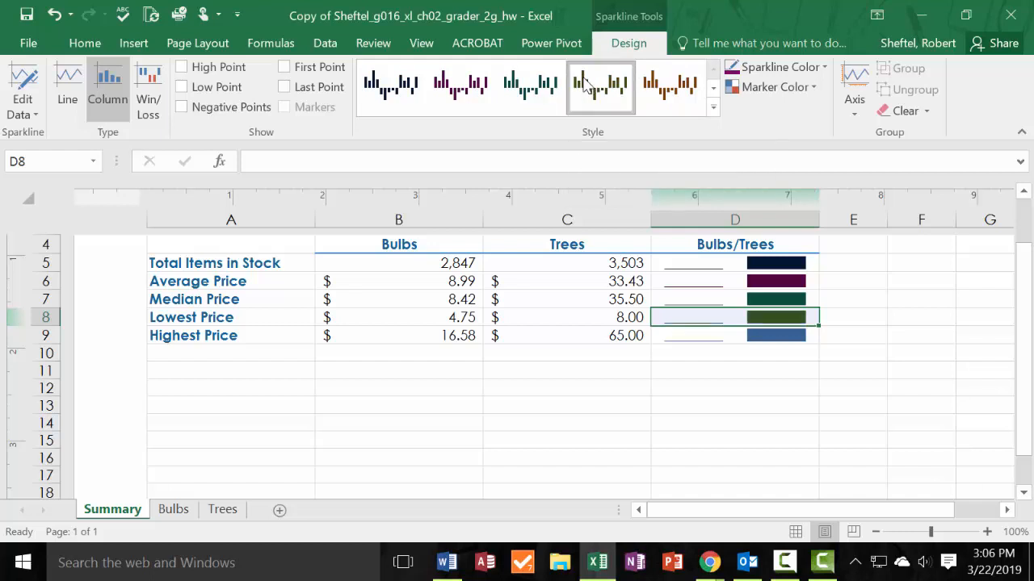
Apply the dark orange sparkline style, next to Accent 4, Darker 50%, to the Highest Price sparkline in cell D9.
key(Down)
key(Down)
key(Down)
key(Down)
key(Down)
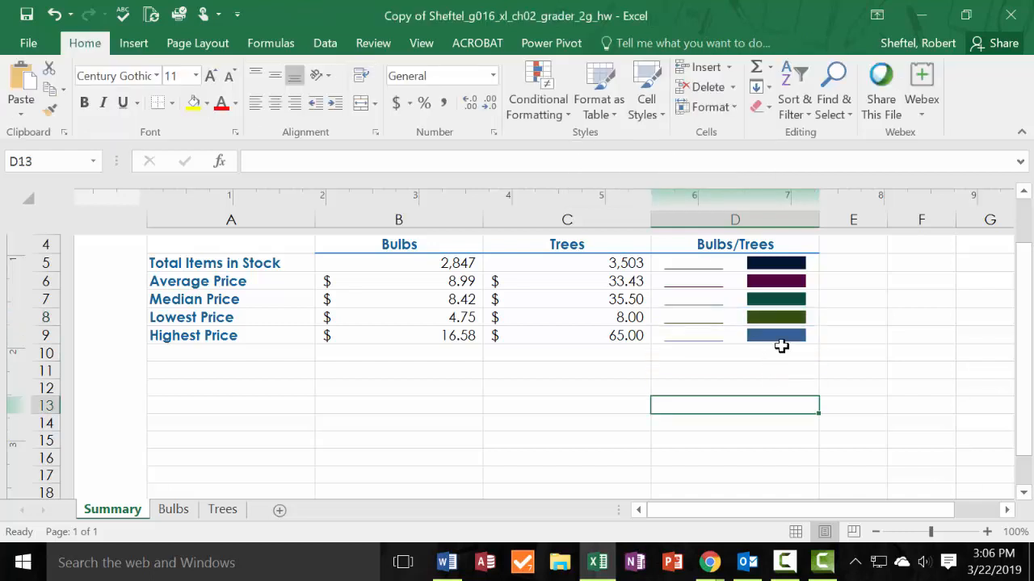
click(781, 339)
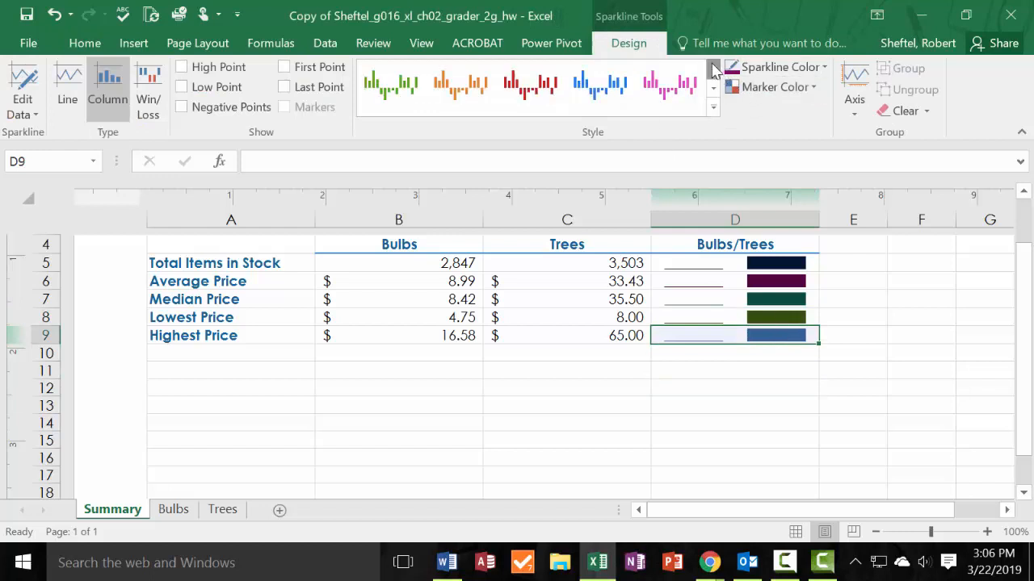
click(713, 70)
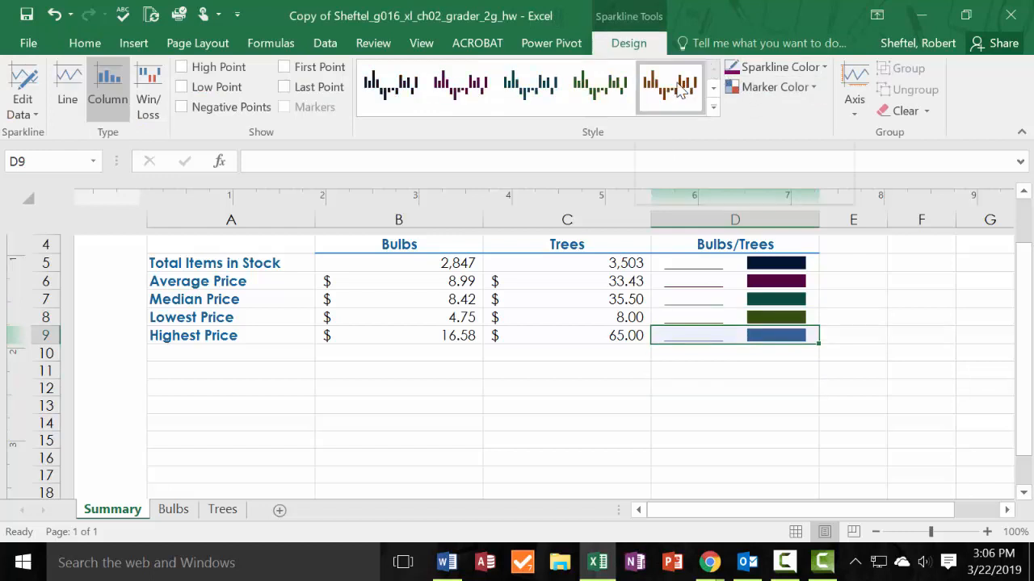
click(679, 91)
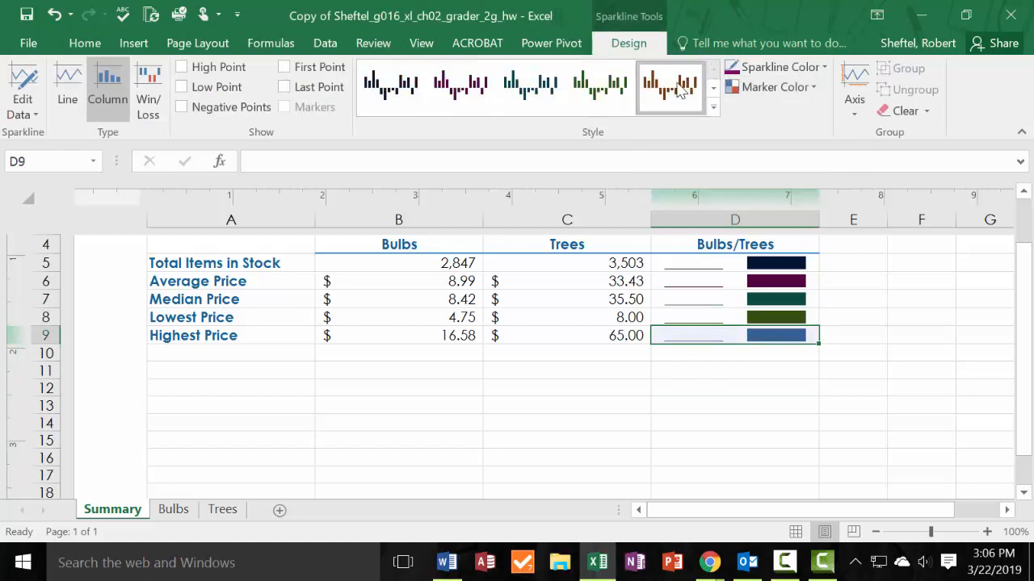
click(683, 414)
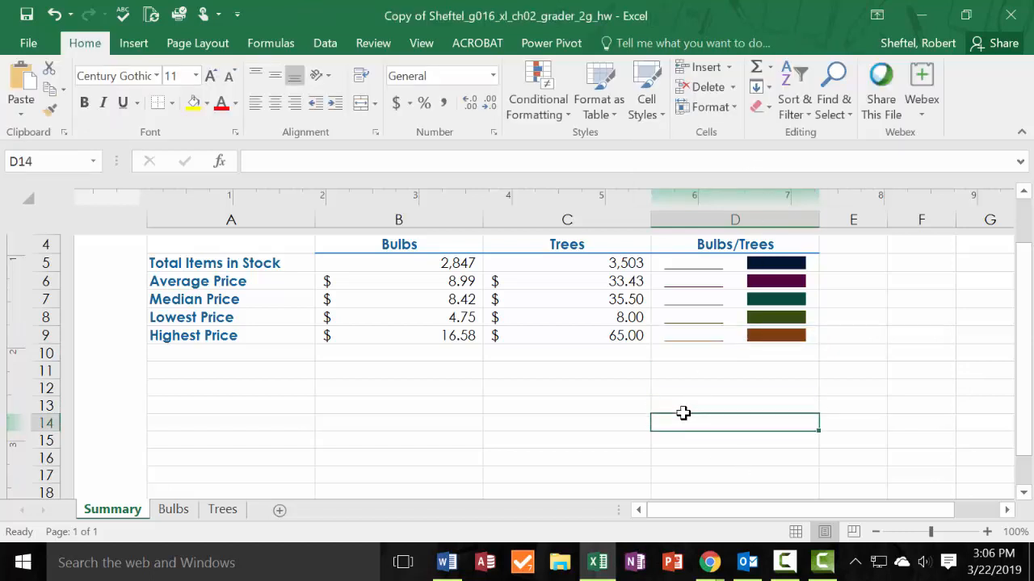